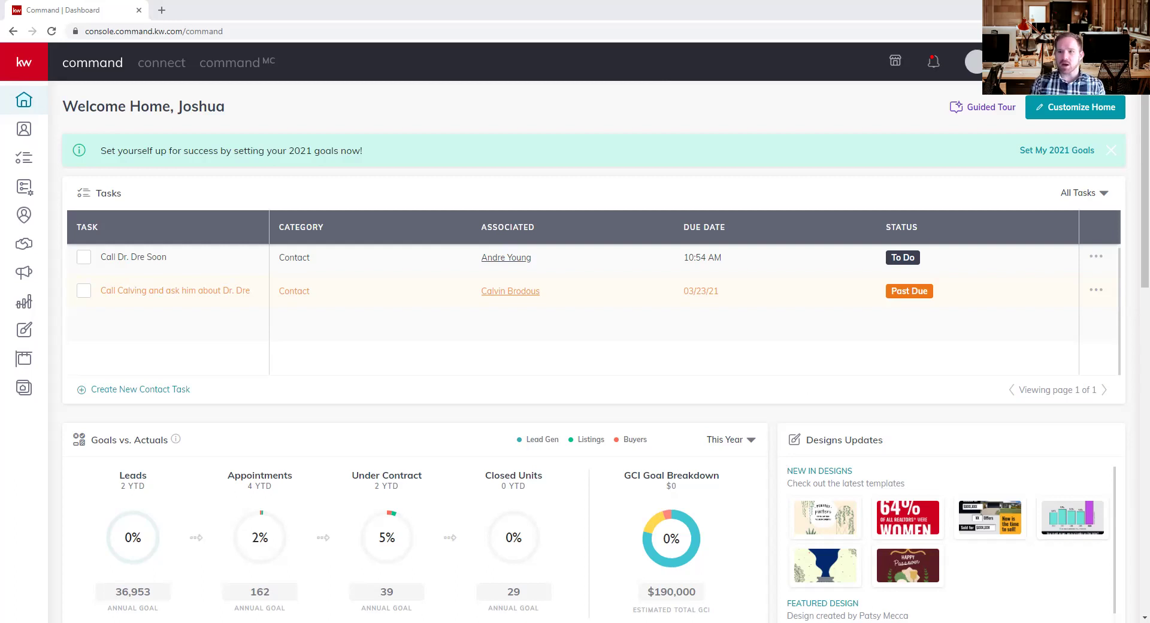
Expand the left sidebar and go to the SmartPlans page listing your 33 people plans.
click(629, 255)
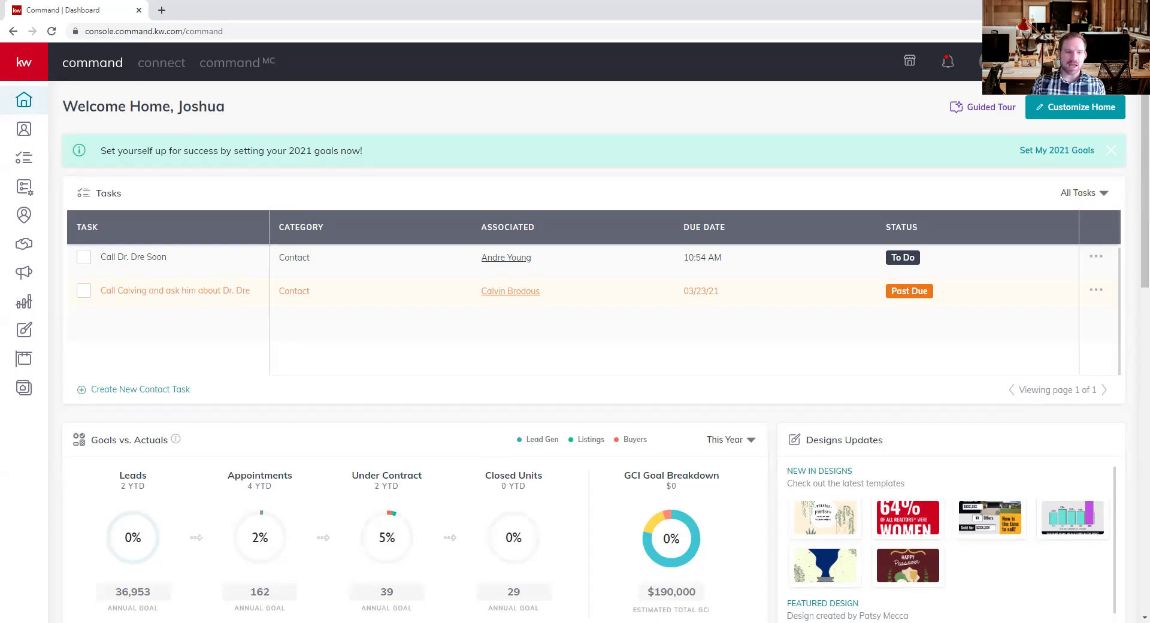
click(23, 69)
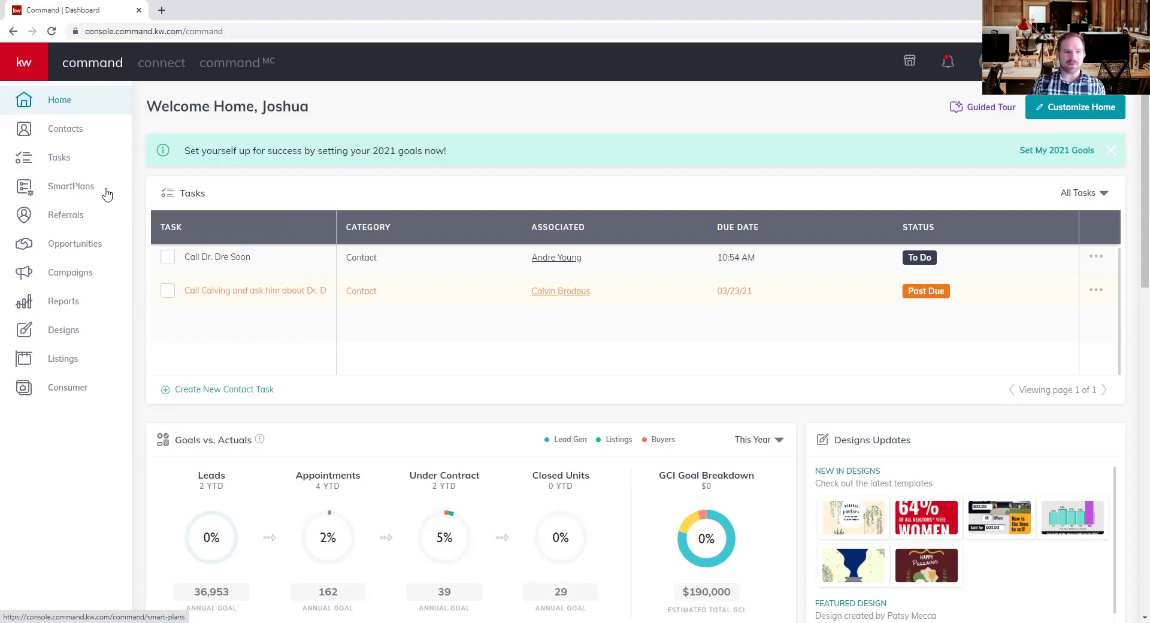
click(63, 189)
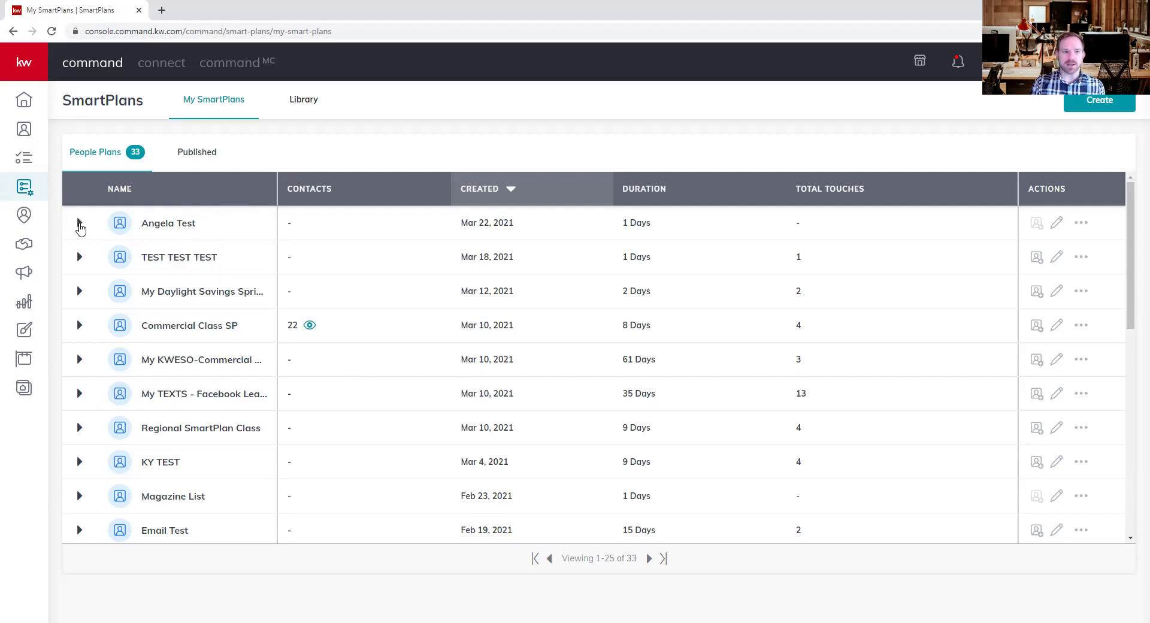
click(79, 223)
click(80, 224)
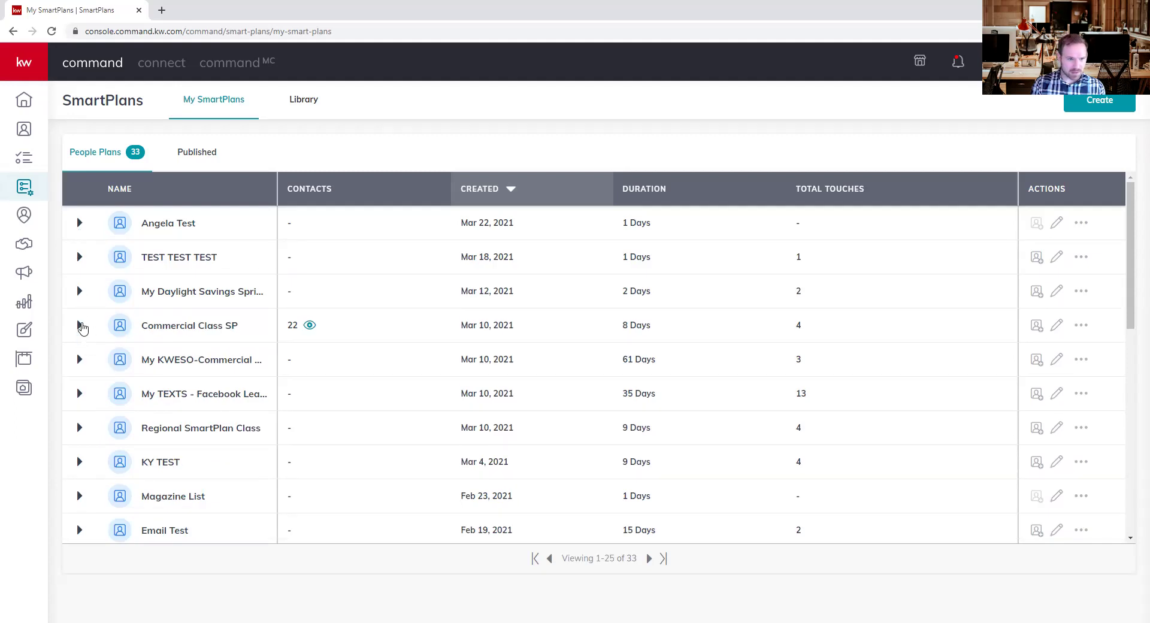
click(79, 325)
scroll(321, 372, down, 2)
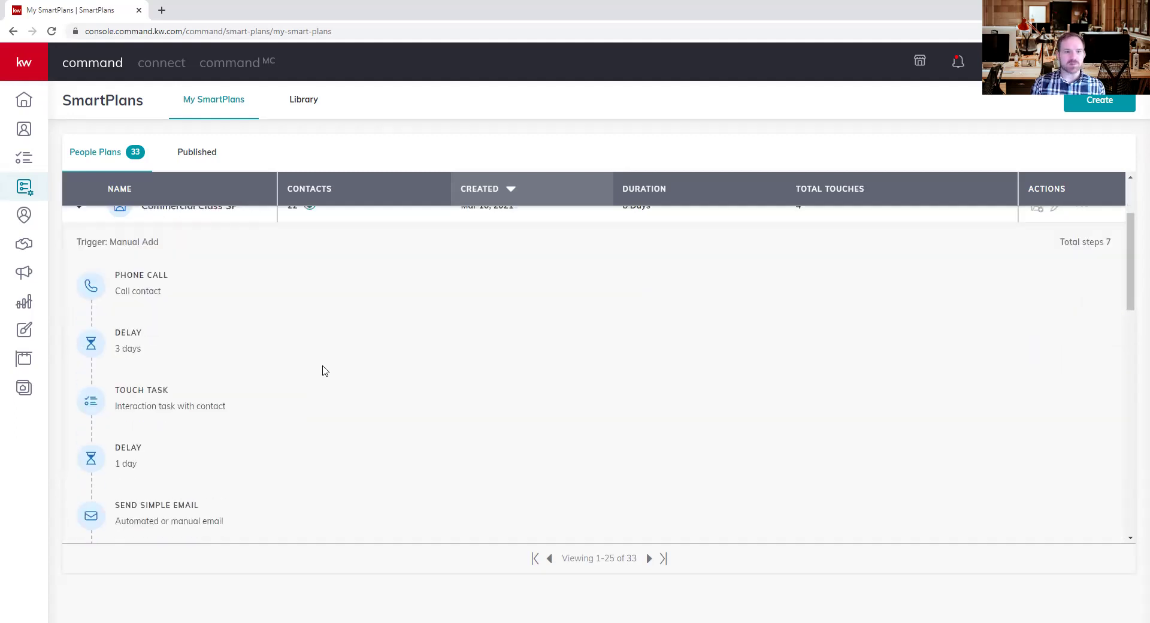
scroll(200, 308, up, 1)
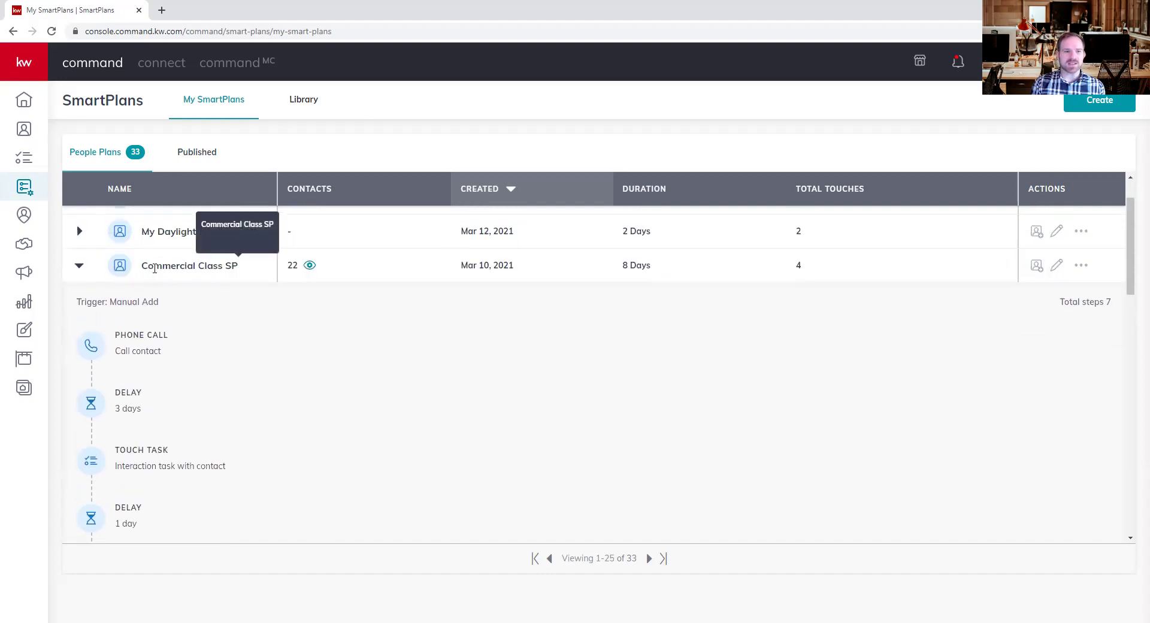
mouse_move(139, 334)
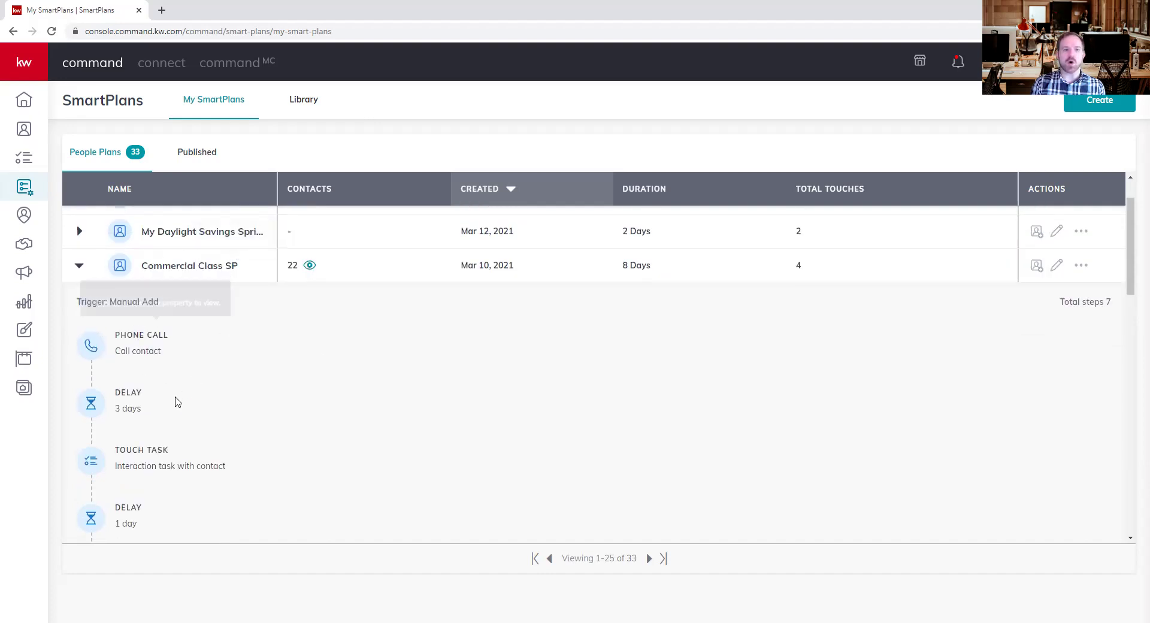
scroll(180, 366, down, 2)
scroll(191, 365, up, 1)
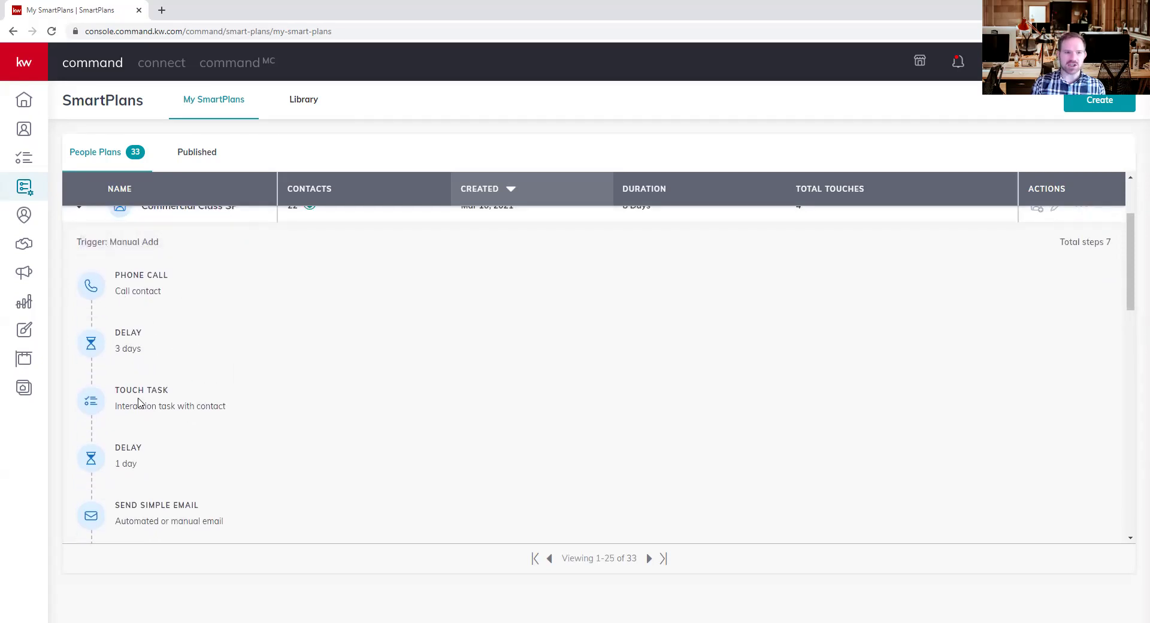
scroll(223, 387, up, 2)
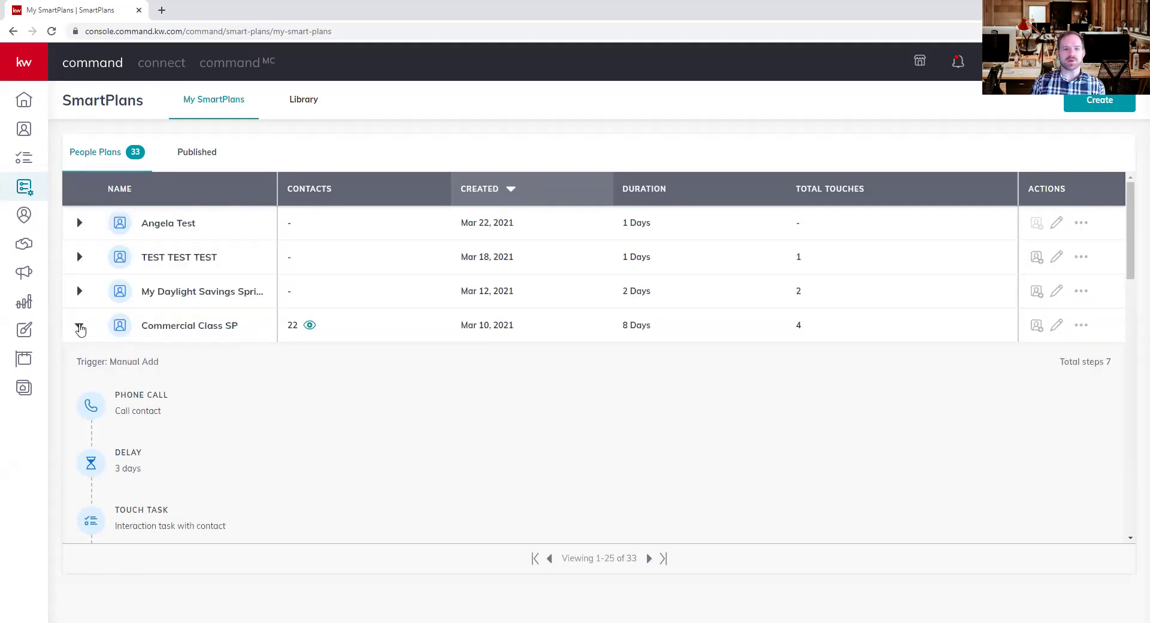
click(80, 327)
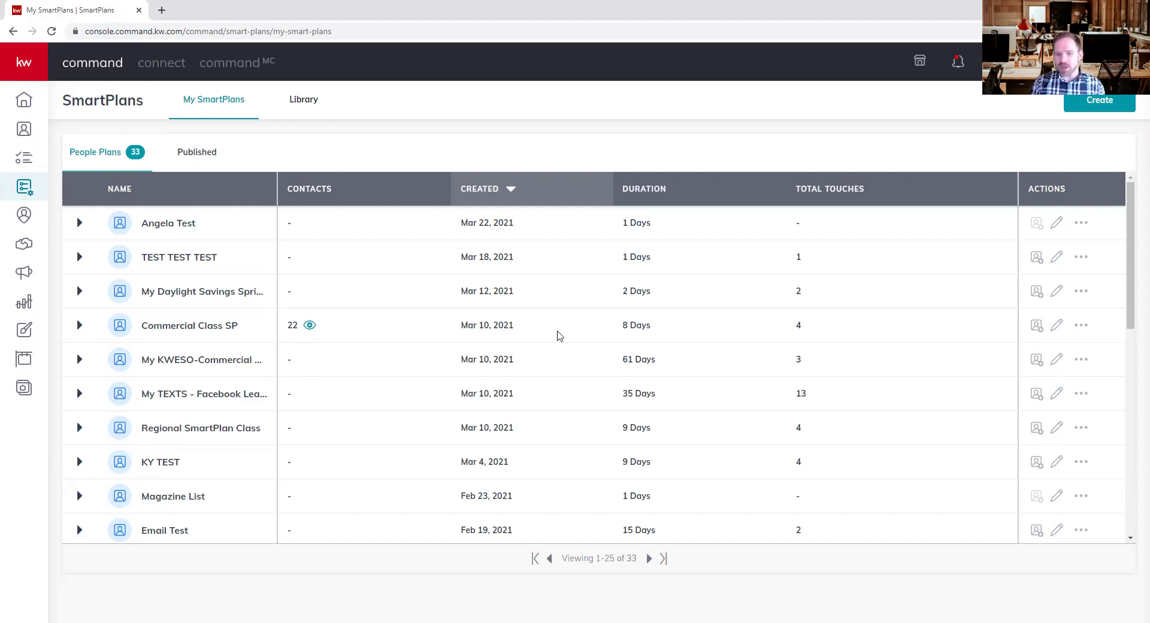
drag(622, 327, 661, 333)
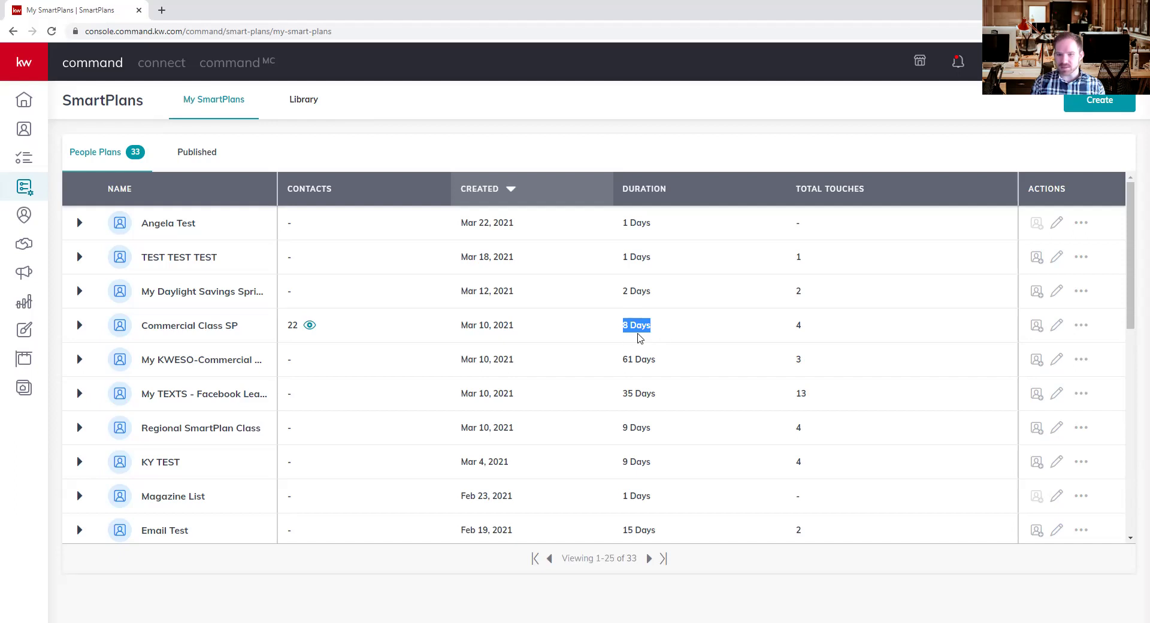
drag(806, 332, 794, 328)
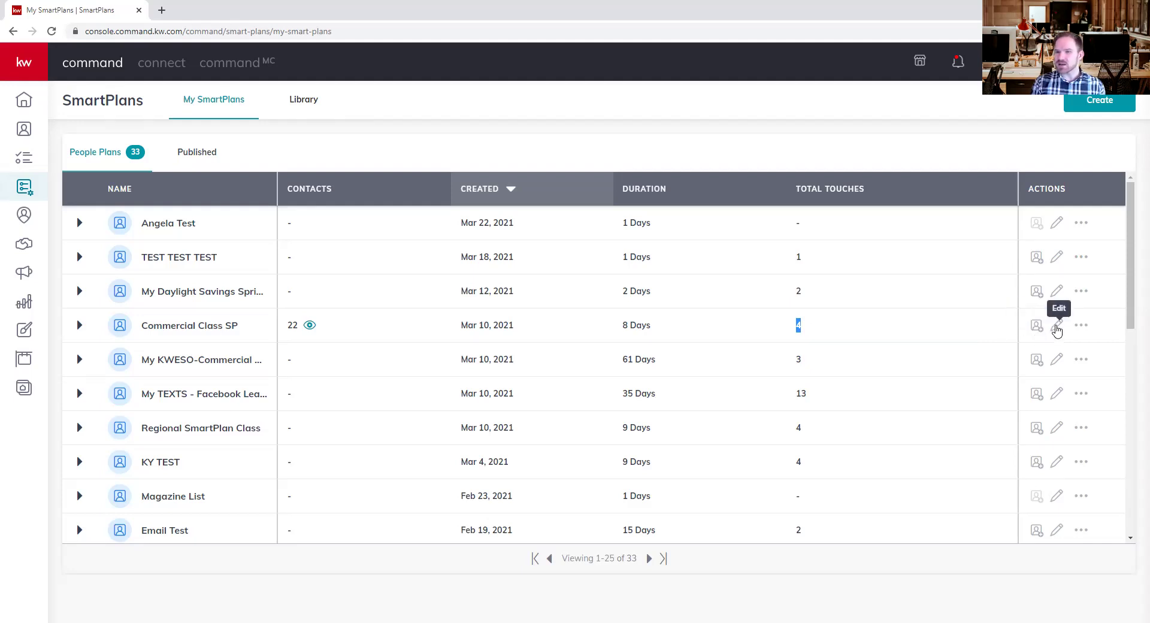
click(1082, 329)
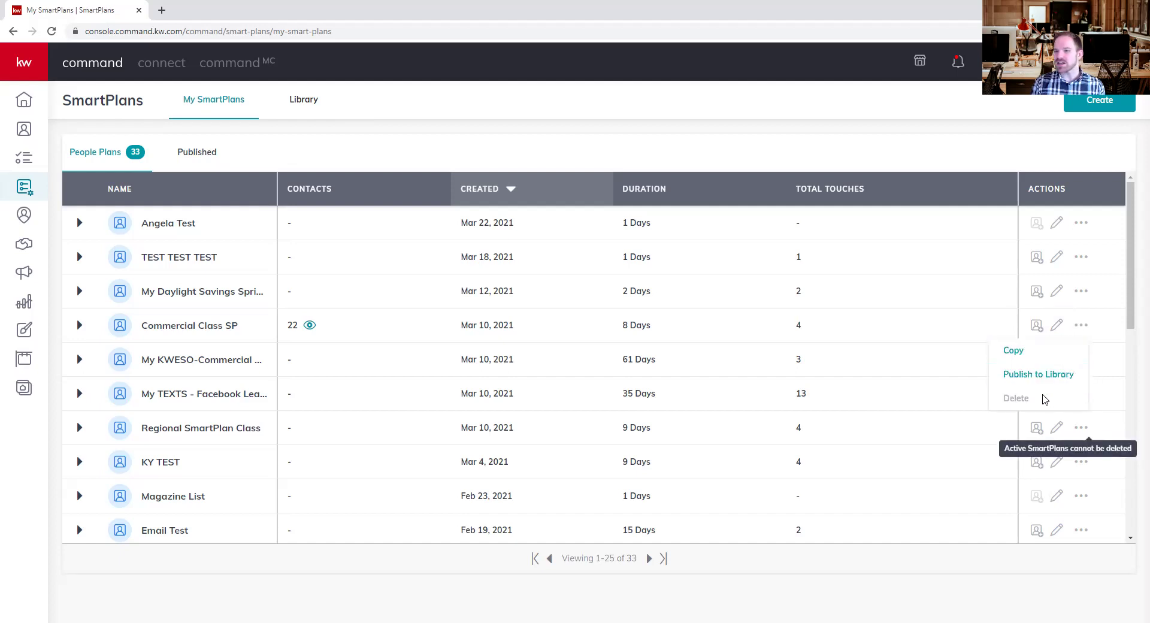
click(1082, 291)
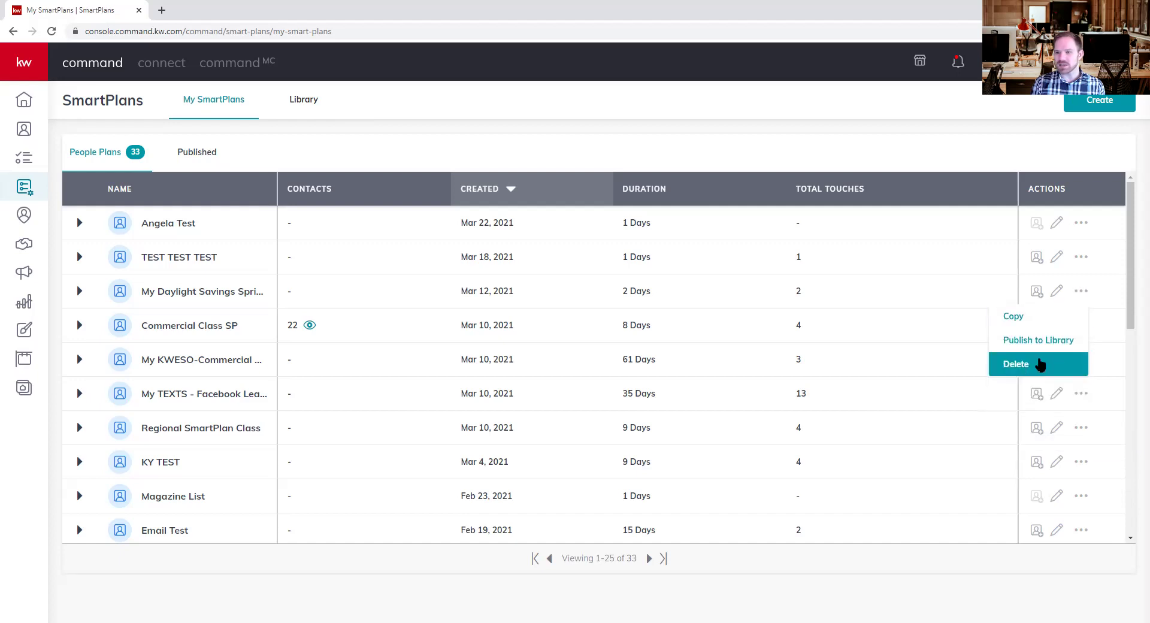
click(830, 139)
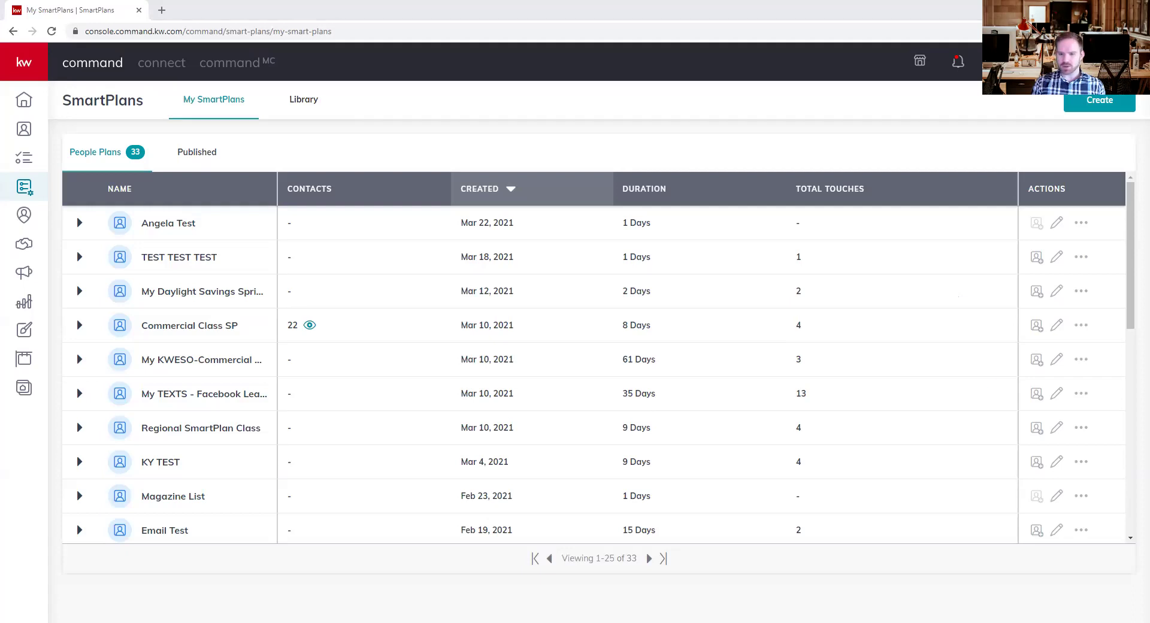
Create a new SmartPlan named 'Regional SmartPlan Class 2' and open it with 0 steps.
click(1103, 105)
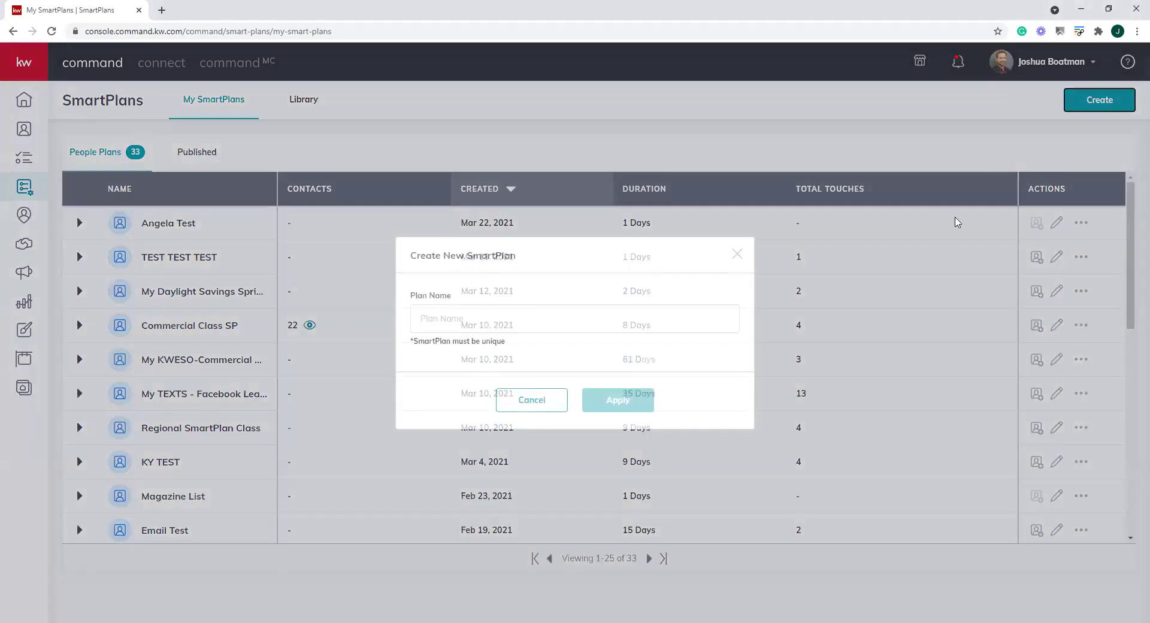
click(479, 323)
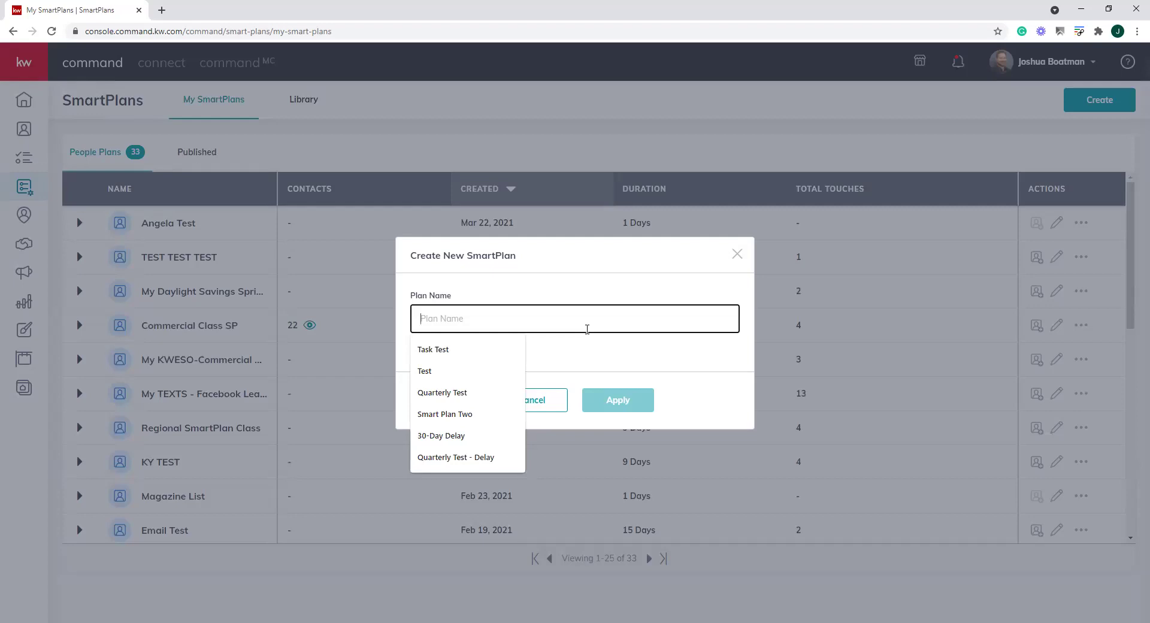
text(REgio)
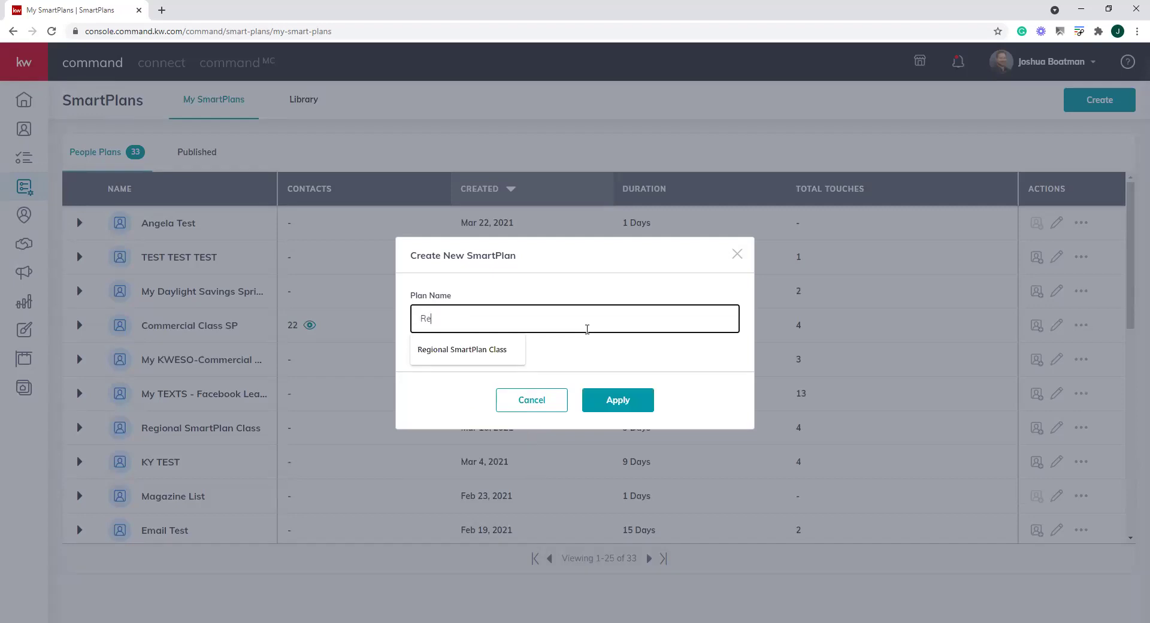
text(gional SmartPlan Class 2)
click(629, 407)
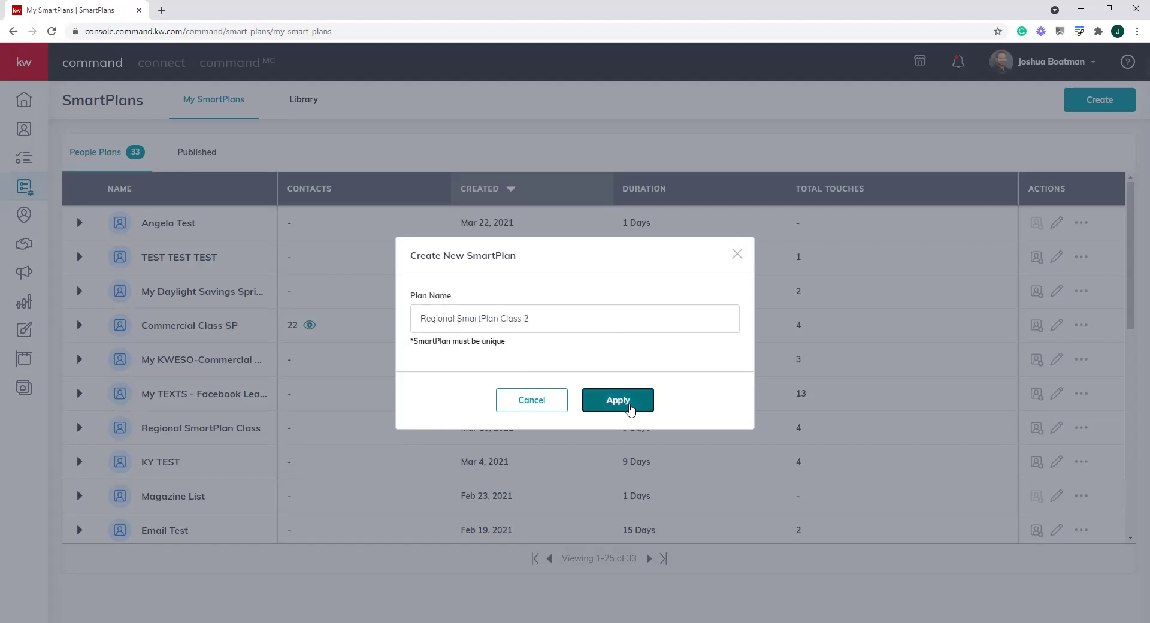
drag(431, 343, 416, 344)
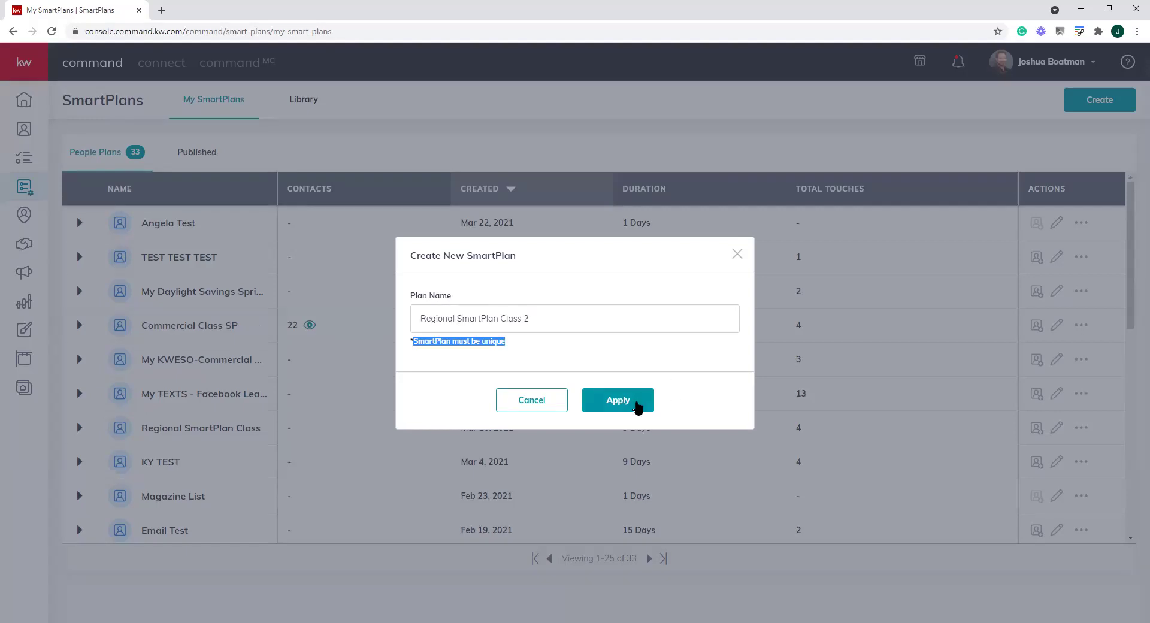
click(637, 407)
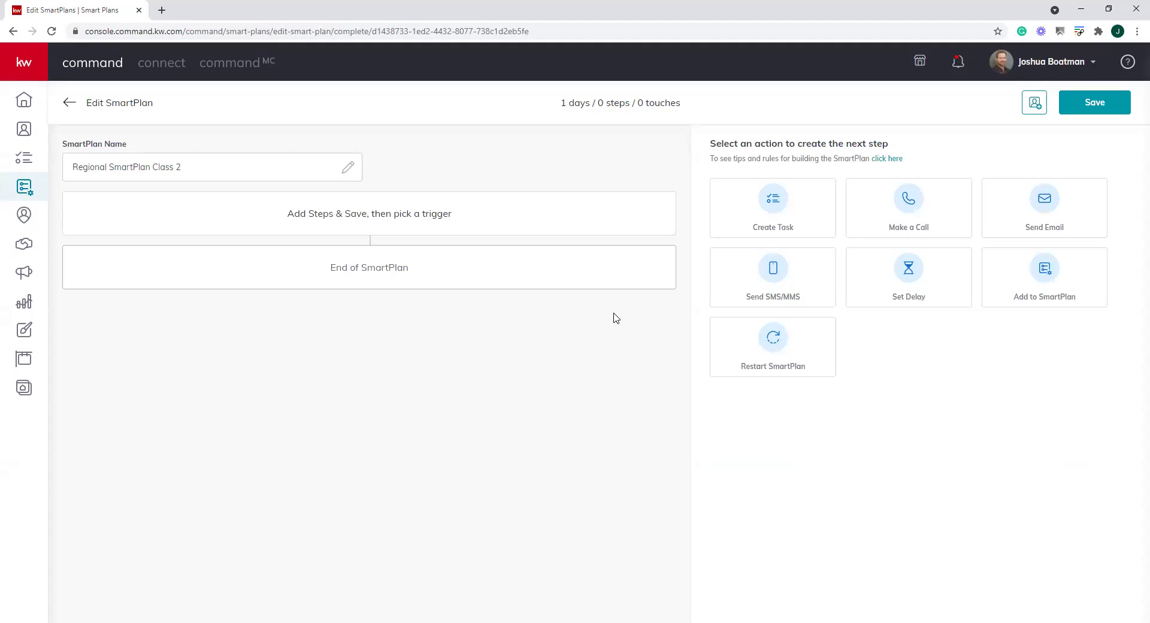
drag(559, 103, 667, 114)
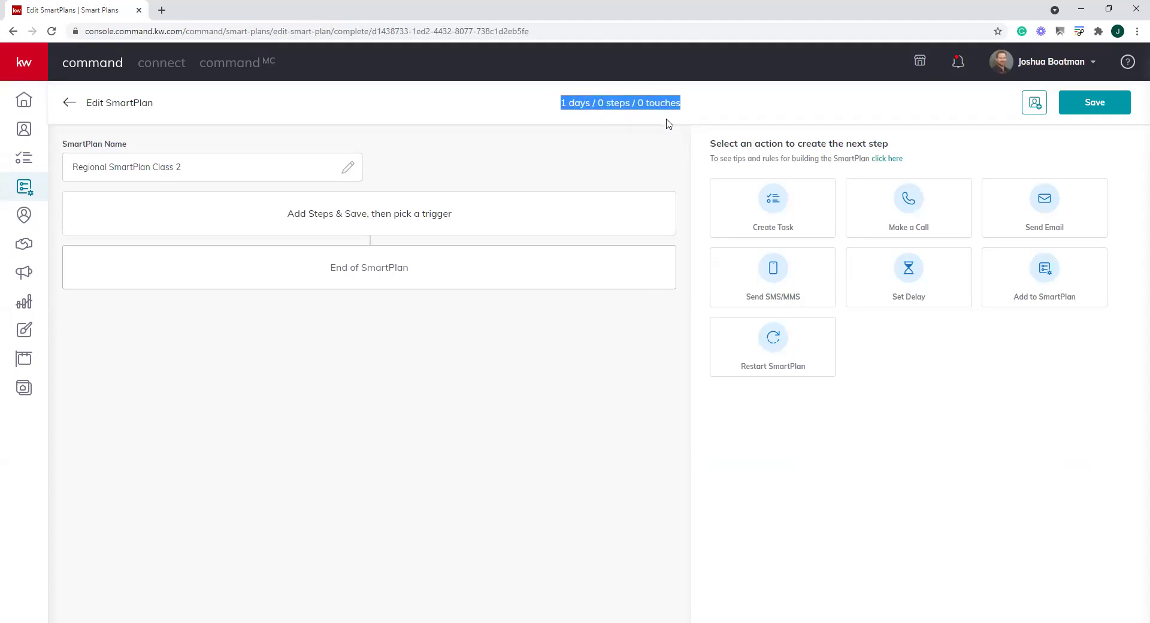
click(588, 107)
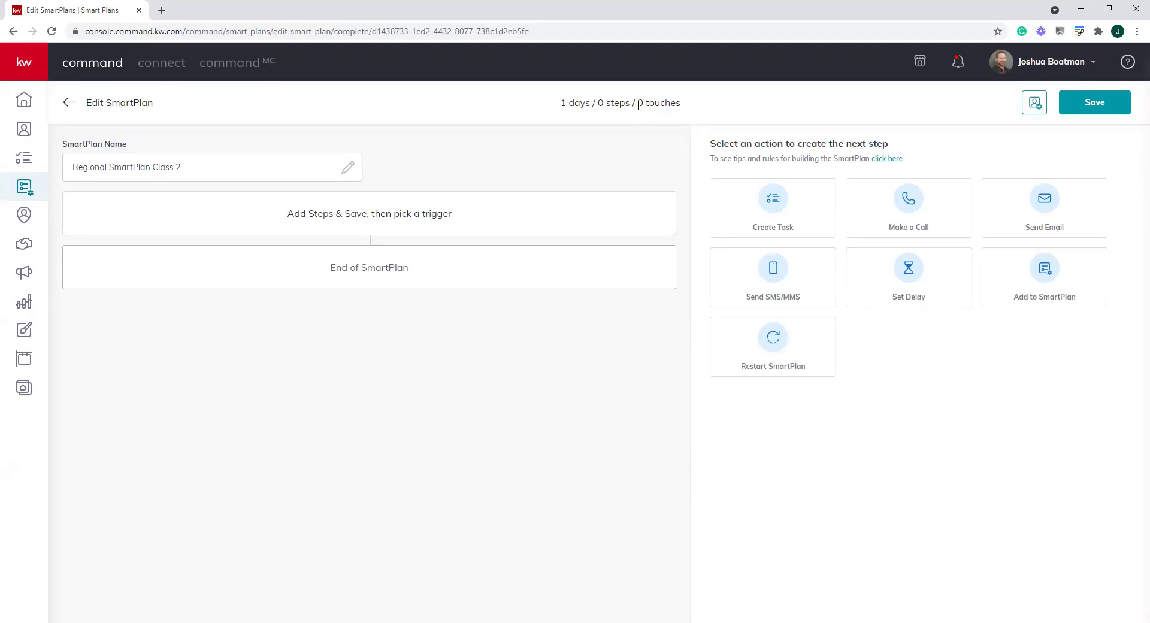
mouse_move(639, 106)
mouse_down()
mouse_move(690, 105)
mouse_move(623, 103)
mouse_move(636, 96)
mouse_up()
click(689, 105)
click(700, 103)
Dismiss the Add Clients picker unused, then change the plan name's trailing 2 to 3.
click(1035, 108)
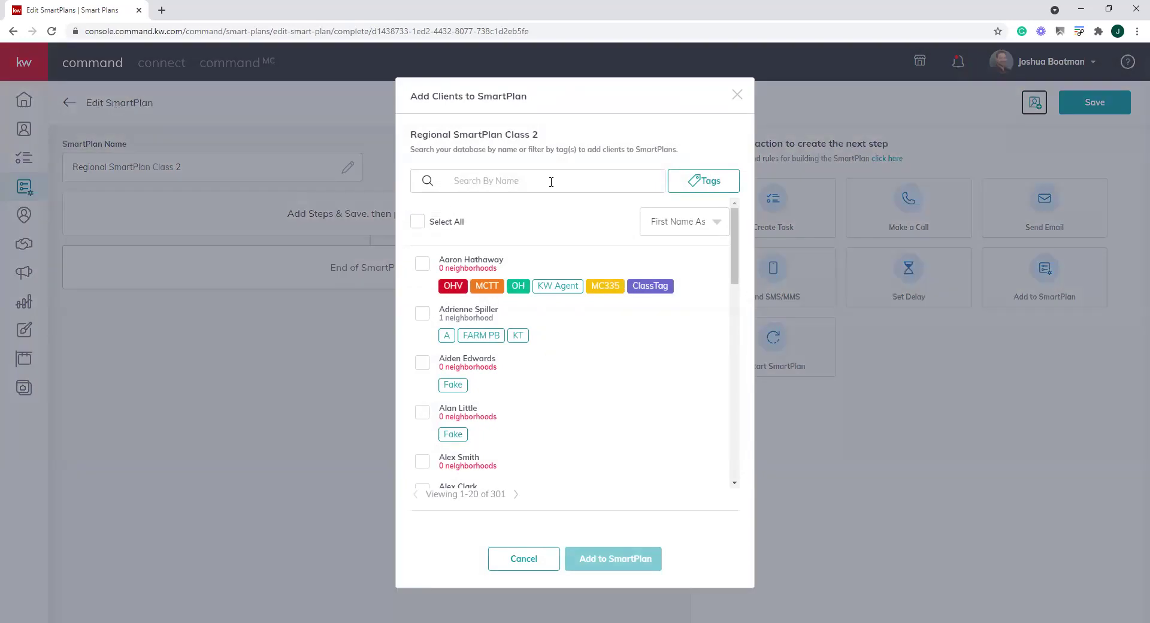
click(738, 96)
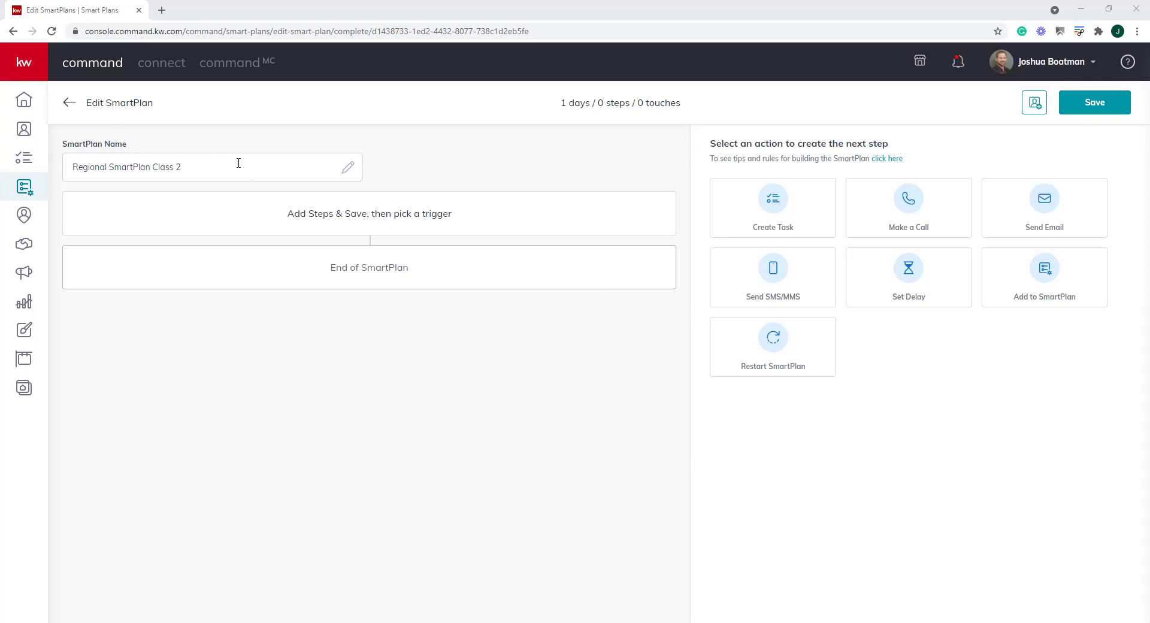
click(198, 166)
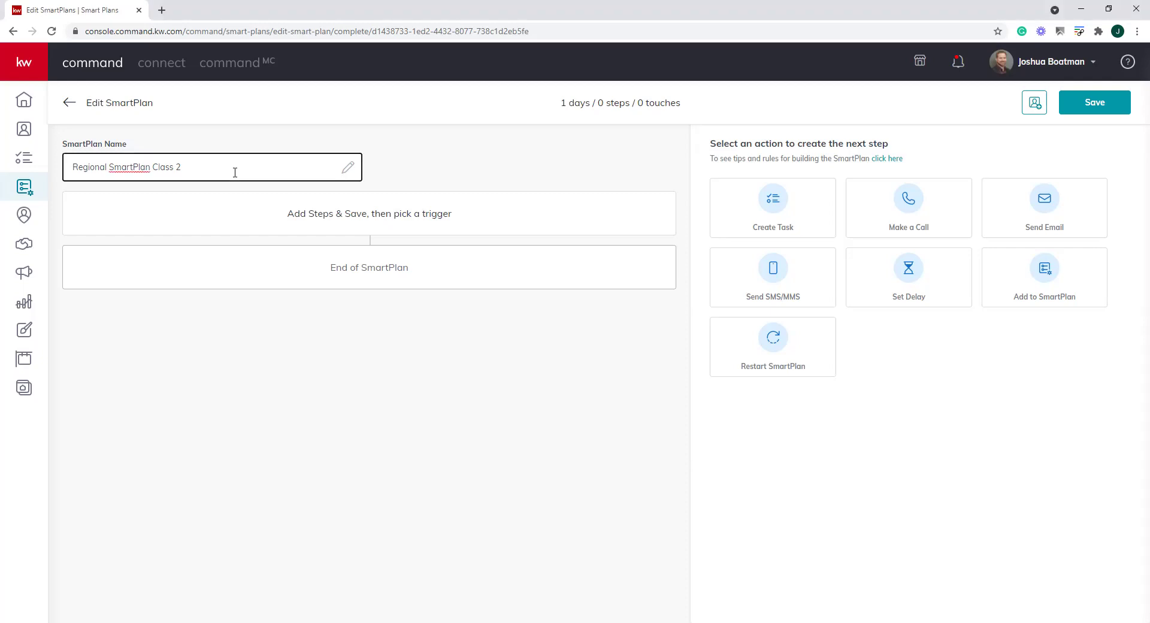
key(BackSpace)
text(3)
click(505, 190)
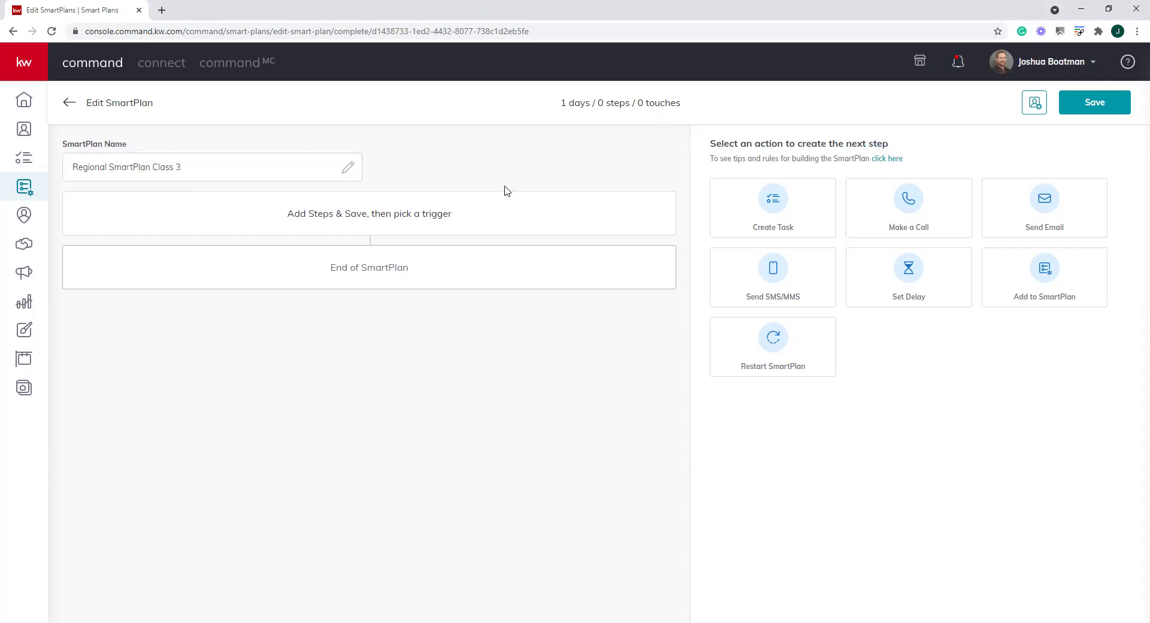
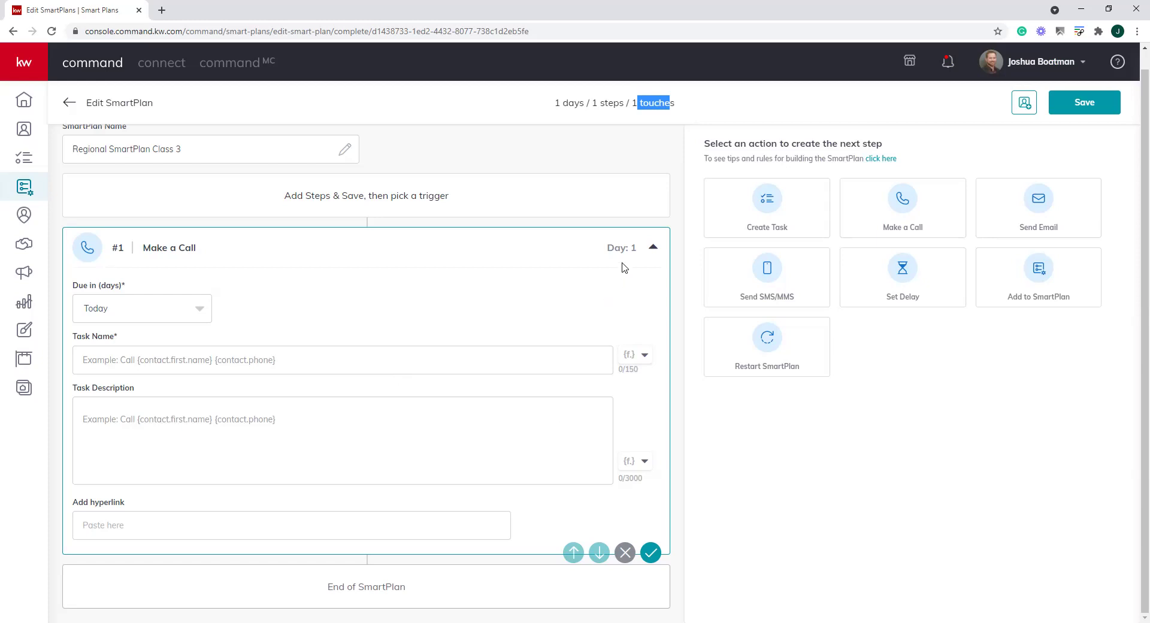
Try a 10-day due date for the call, then set it back to due Today.
drag(607, 247, 640, 249)
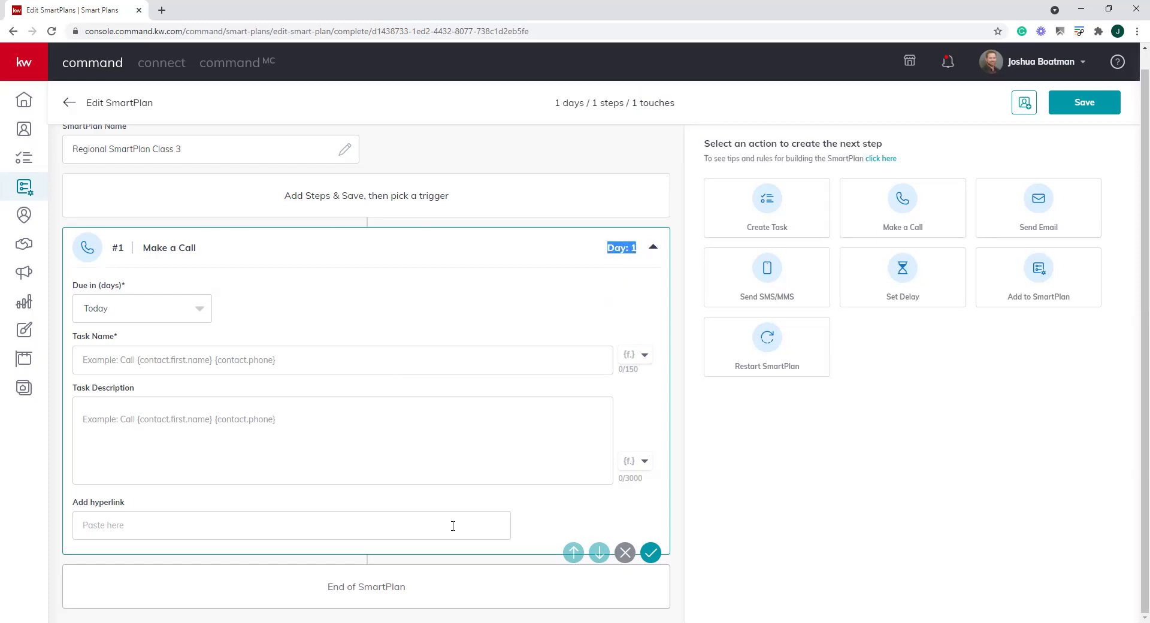
click(618, 257)
drag(606, 254, 638, 256)
click(632, 251)
click(200, 311)
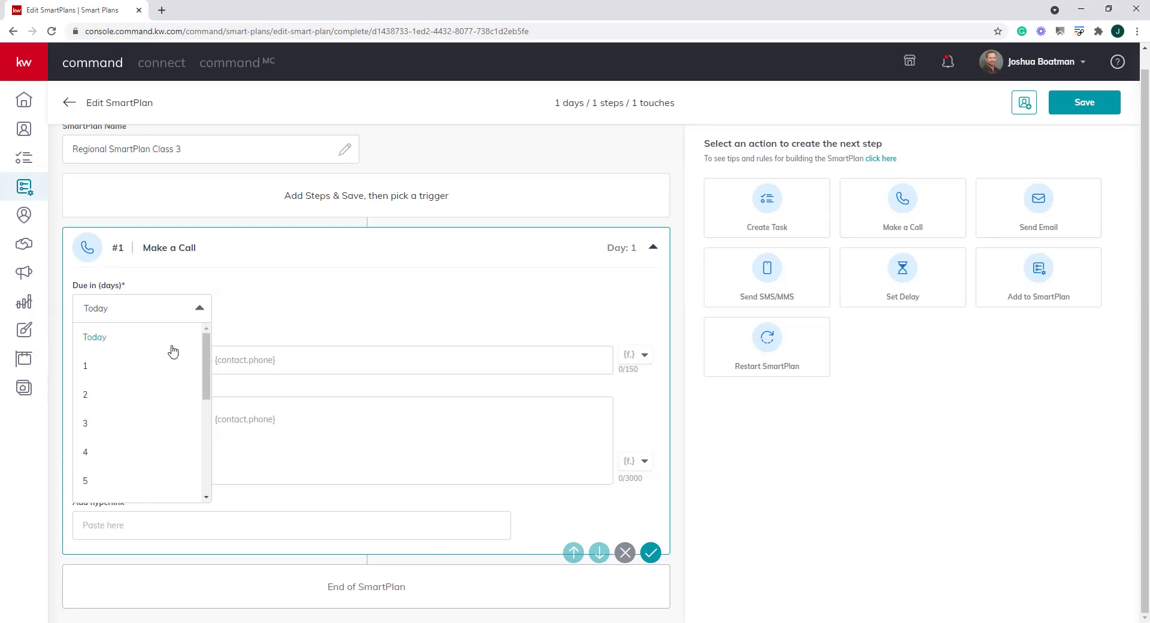
drag(205, 353, 216, 454)
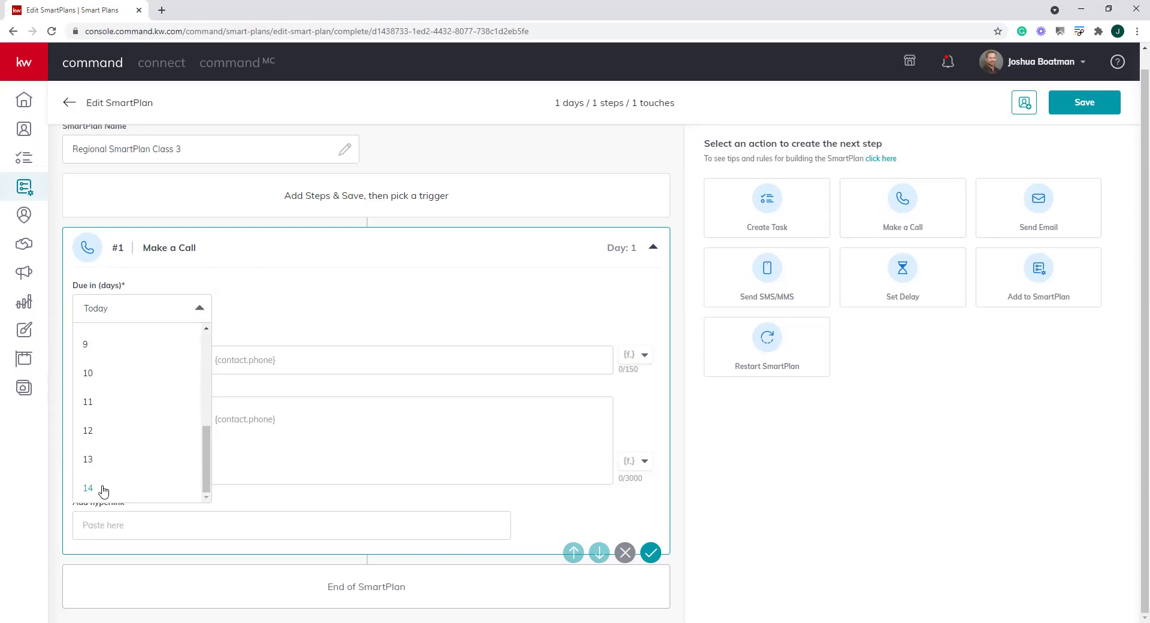
click(90, 374)
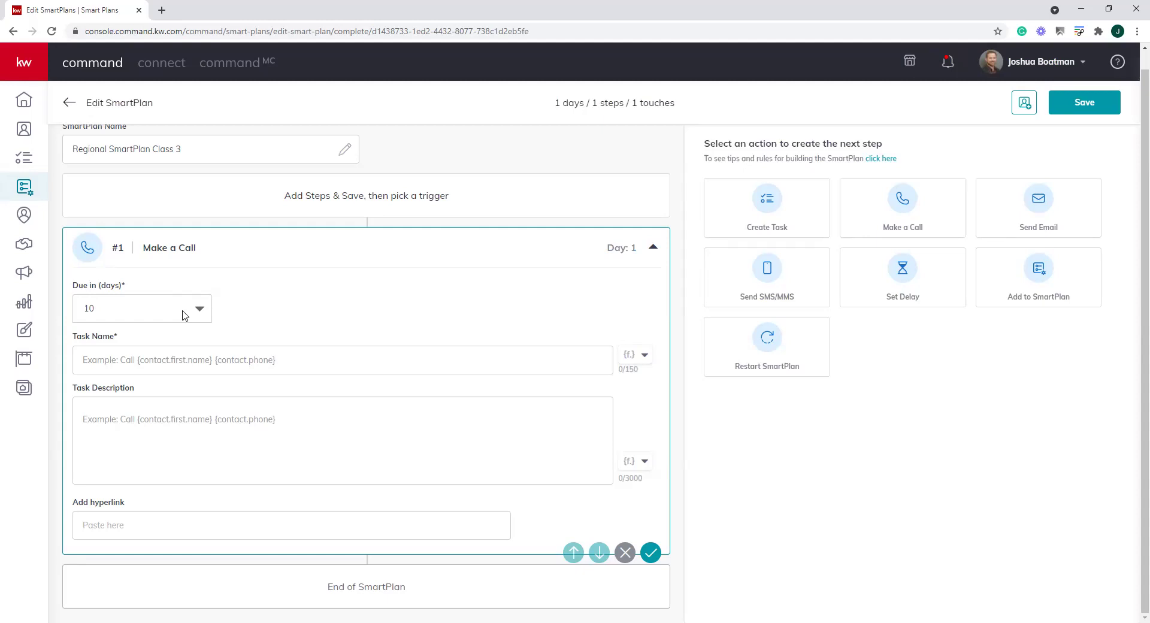
click(198, 311)
drag(208, 420, 213, 350)
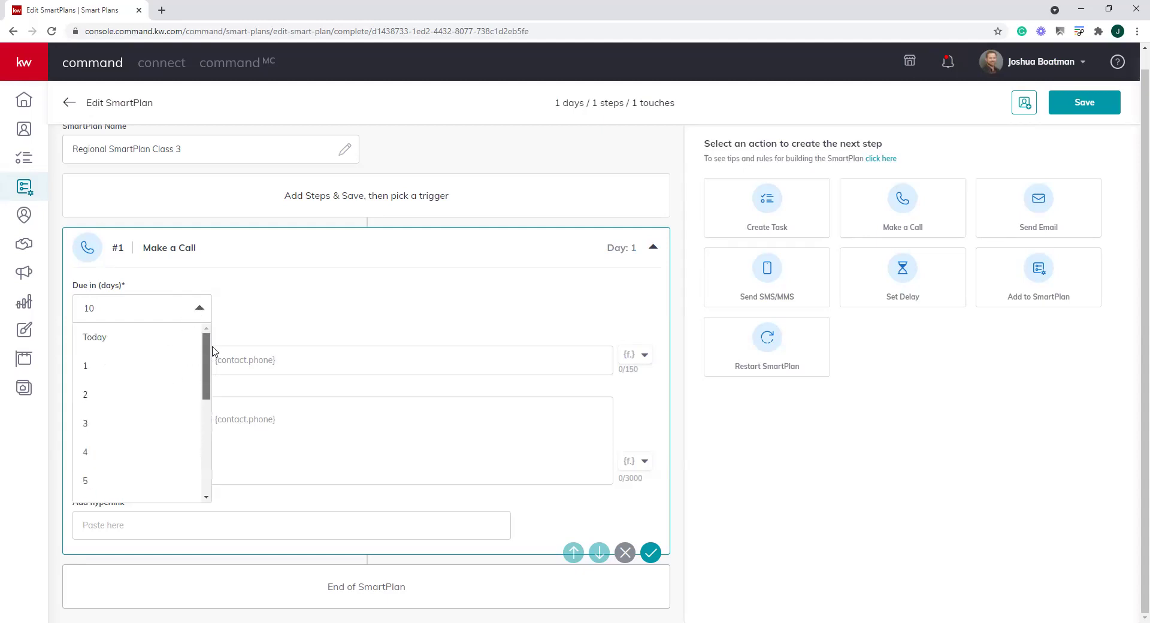
click(144, 334)
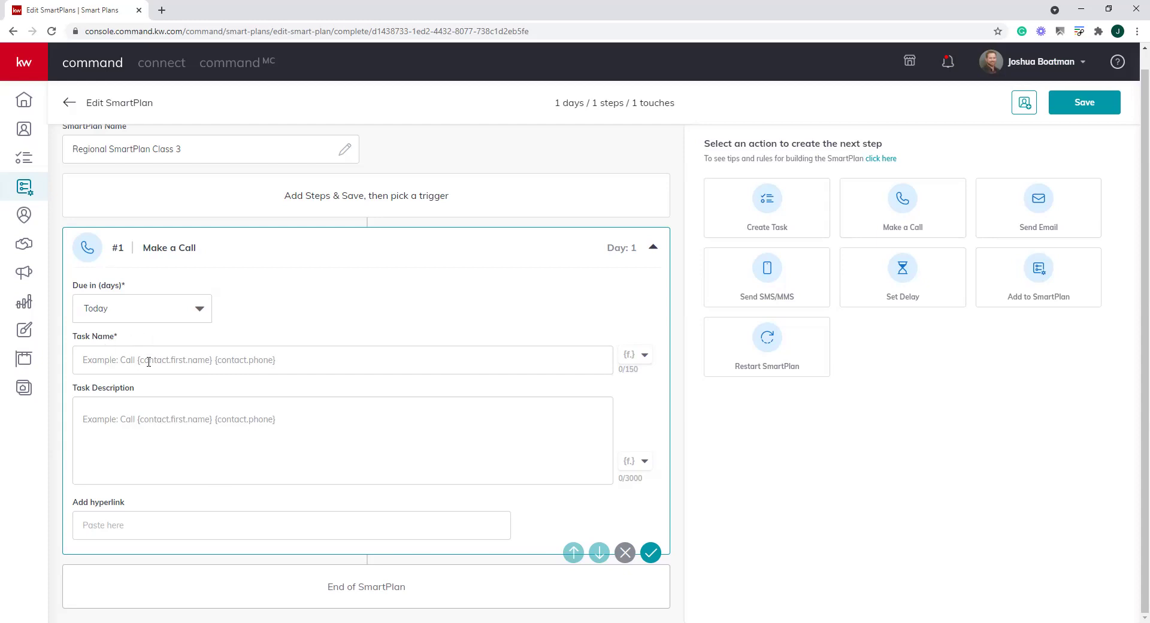
Start the task name with 'Call' followed by the {contact.first.name} merge field.
click(123, 360)
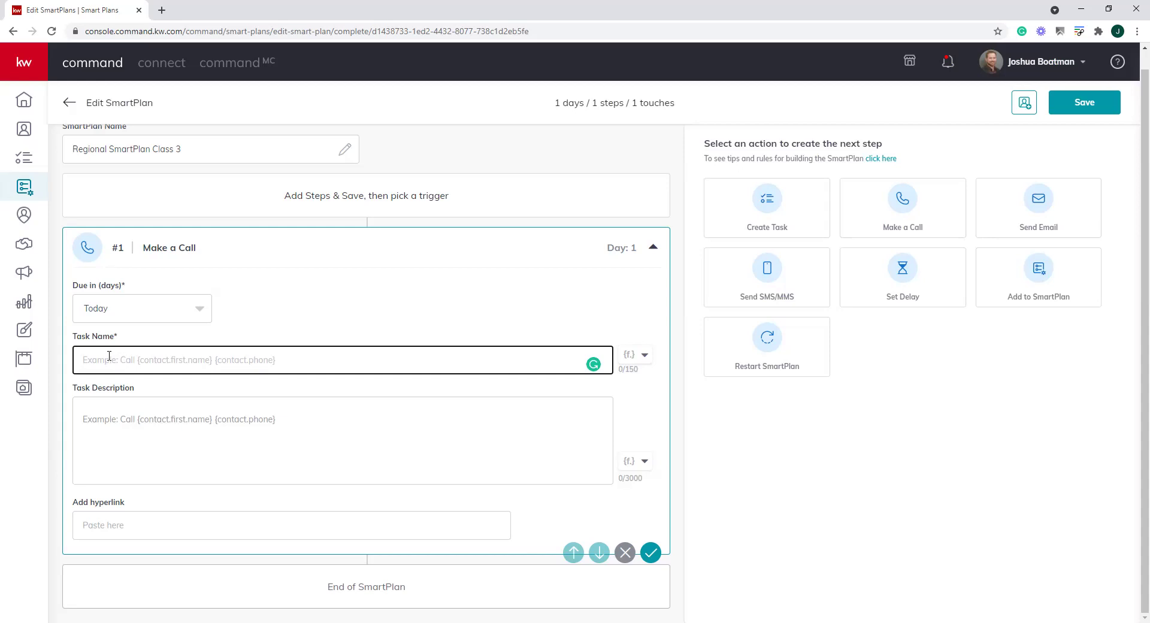
click(181, 430)
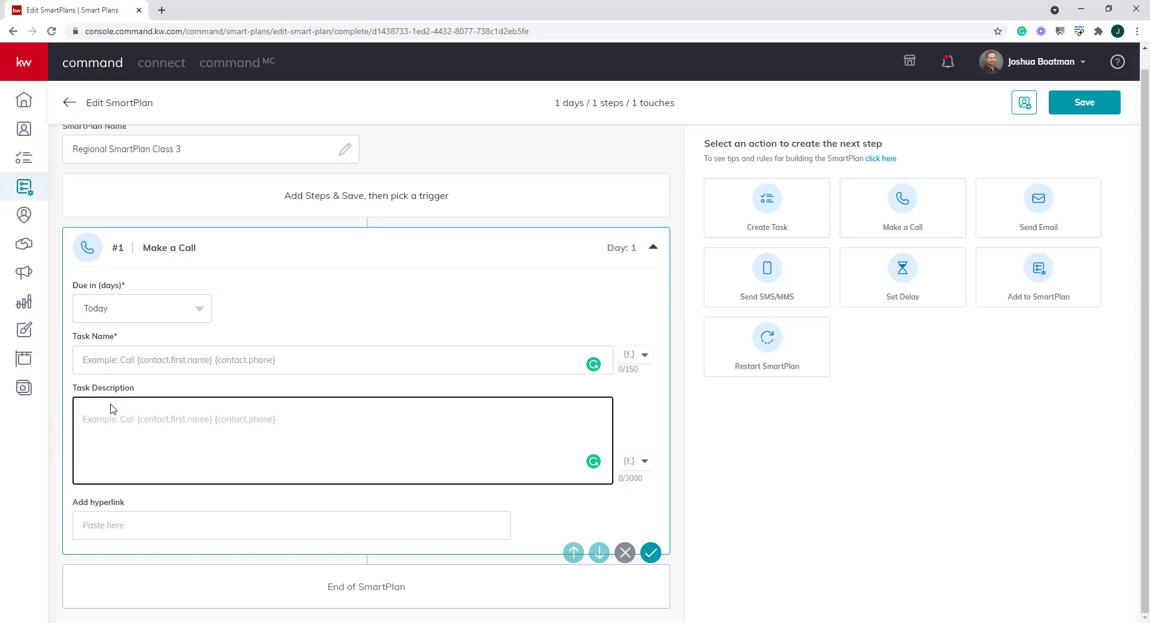
click(240, 362)
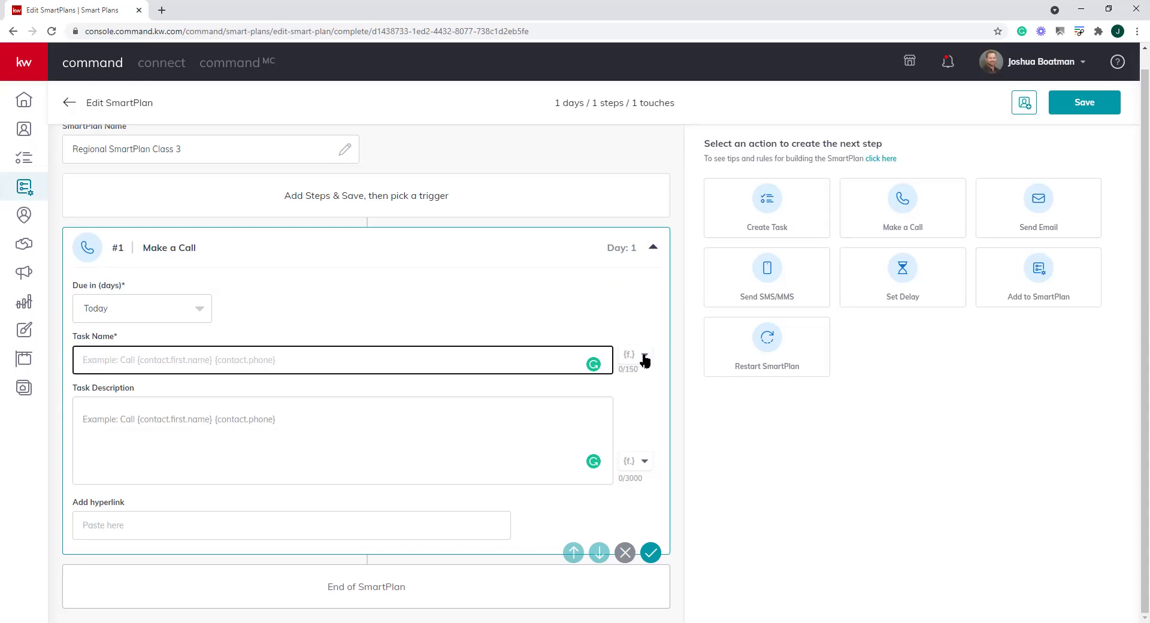
click(644, 358)
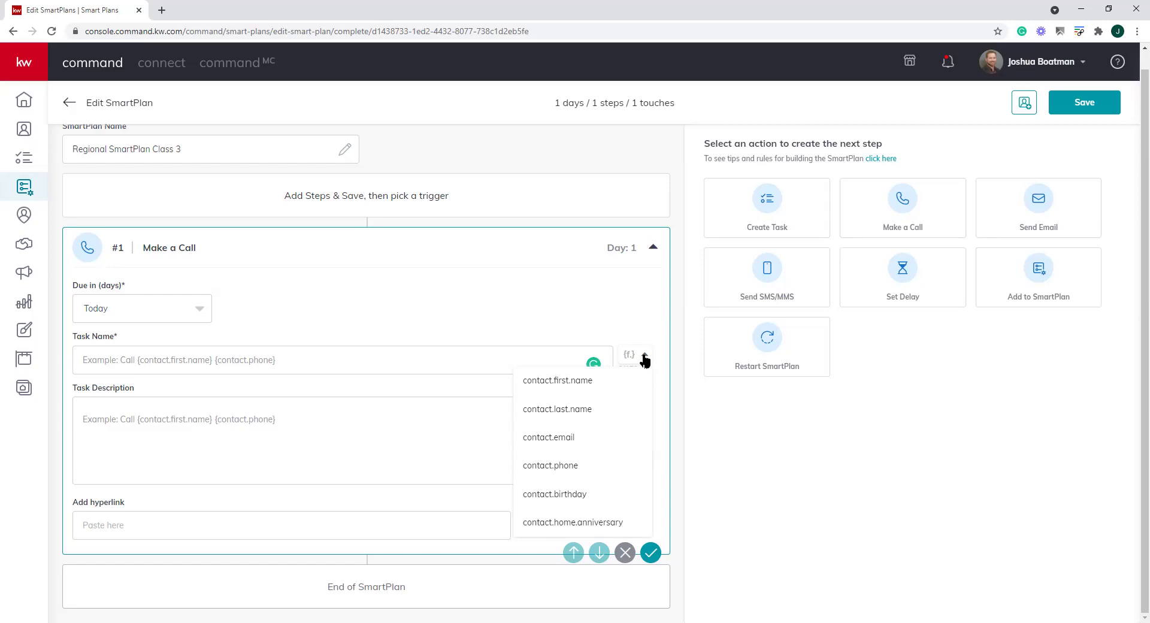
click(170, 363)
text(Call)
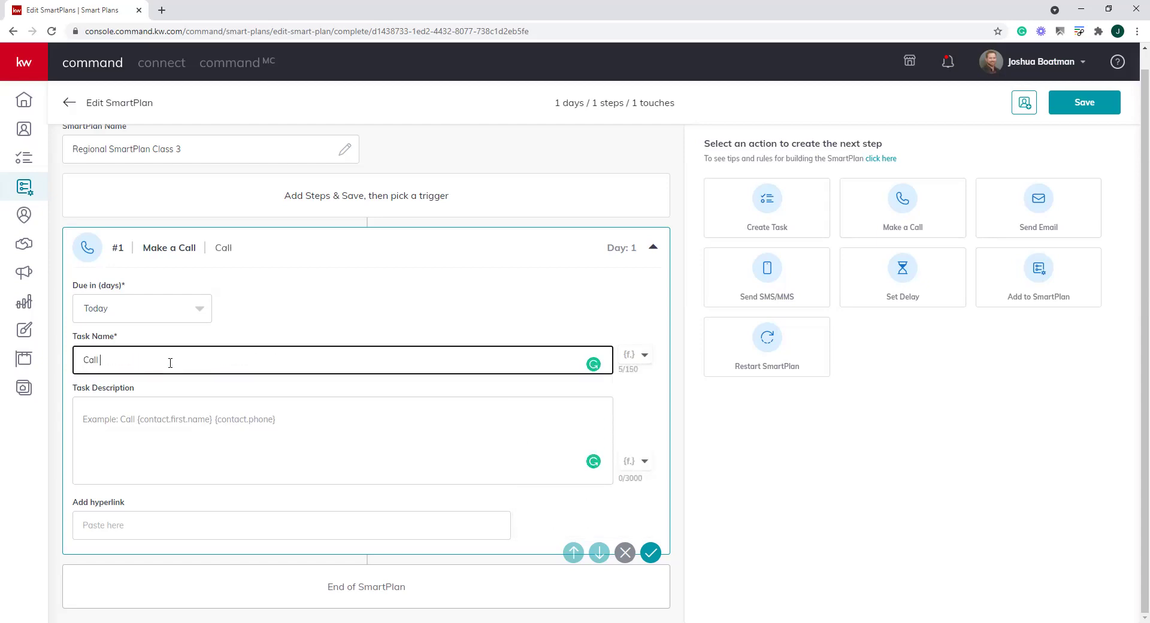
click(644, 358)
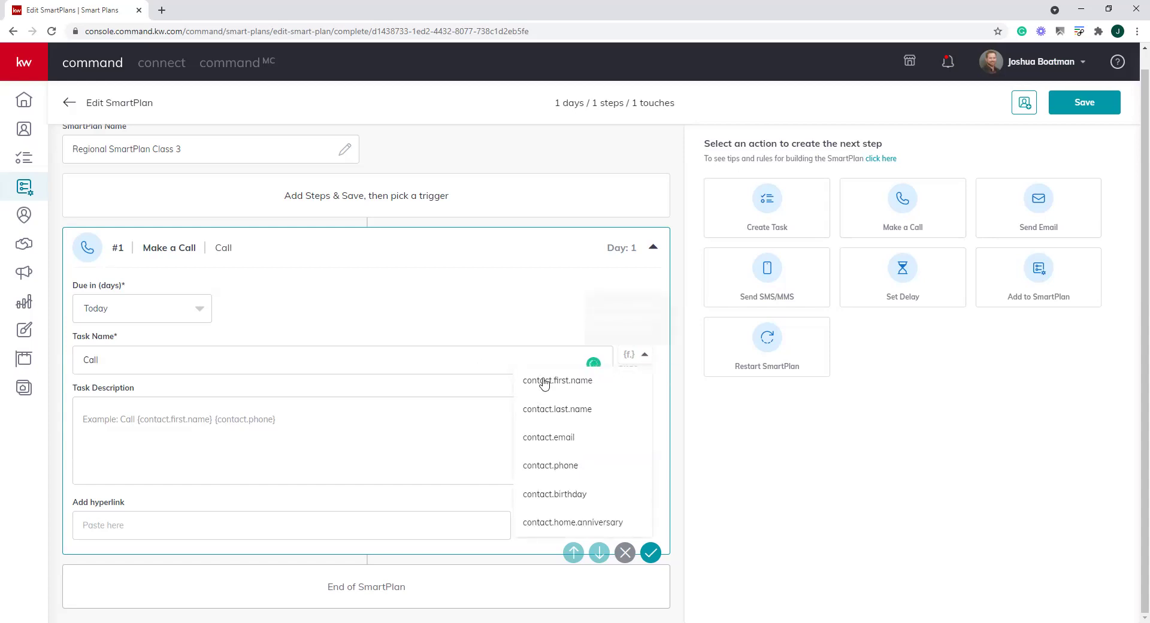
click(559, 381)
Append {contact.last.name}, ' - ' and {contact.phone} to the call task name.
click(219, 358)
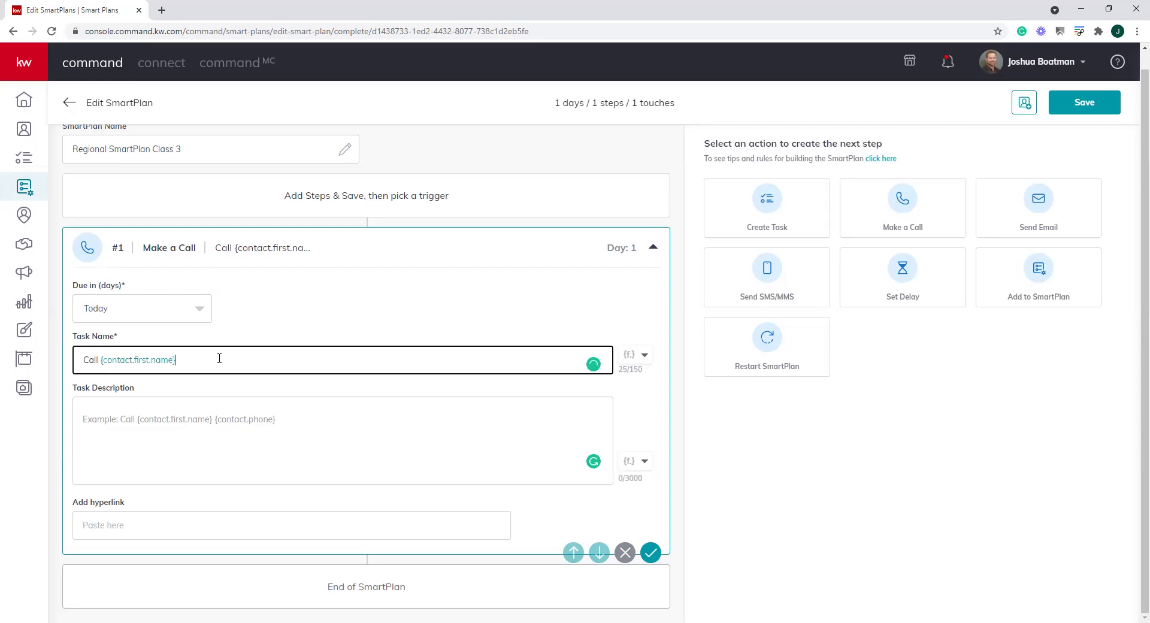
click(648, 360)
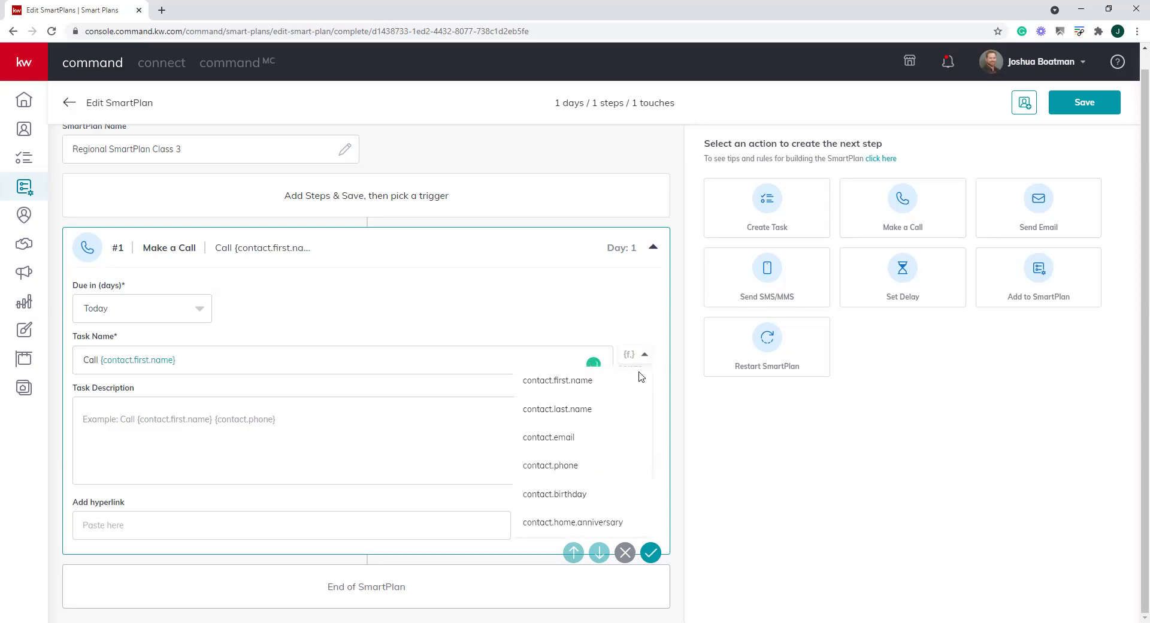
click(595, 411)
click(340, 354)
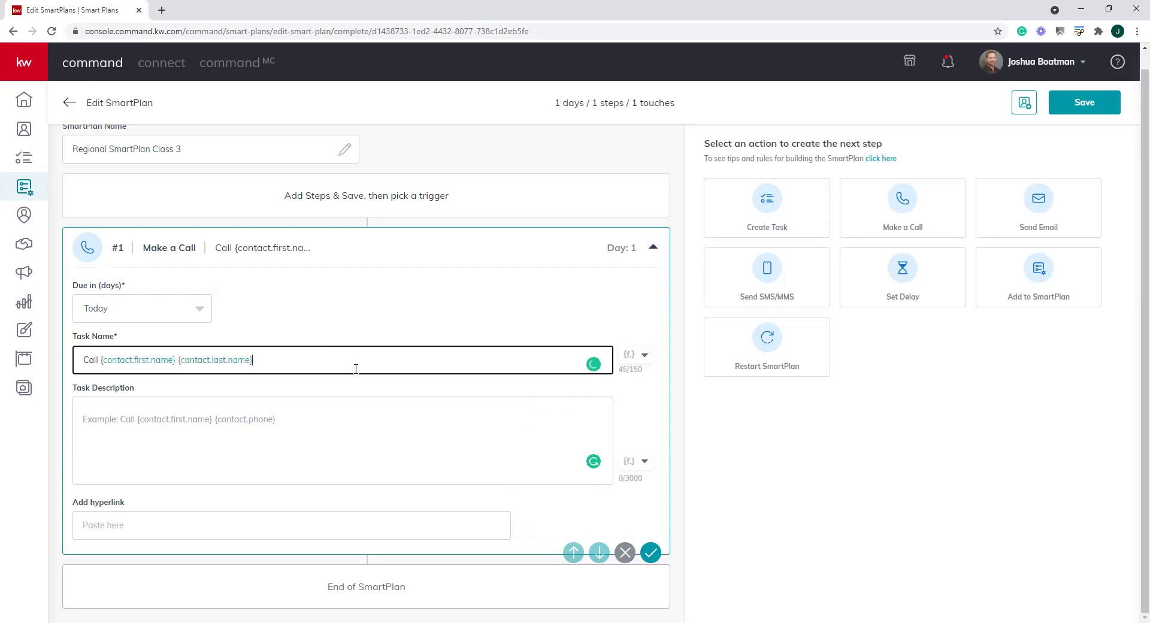
text(-)
click(640, 356)
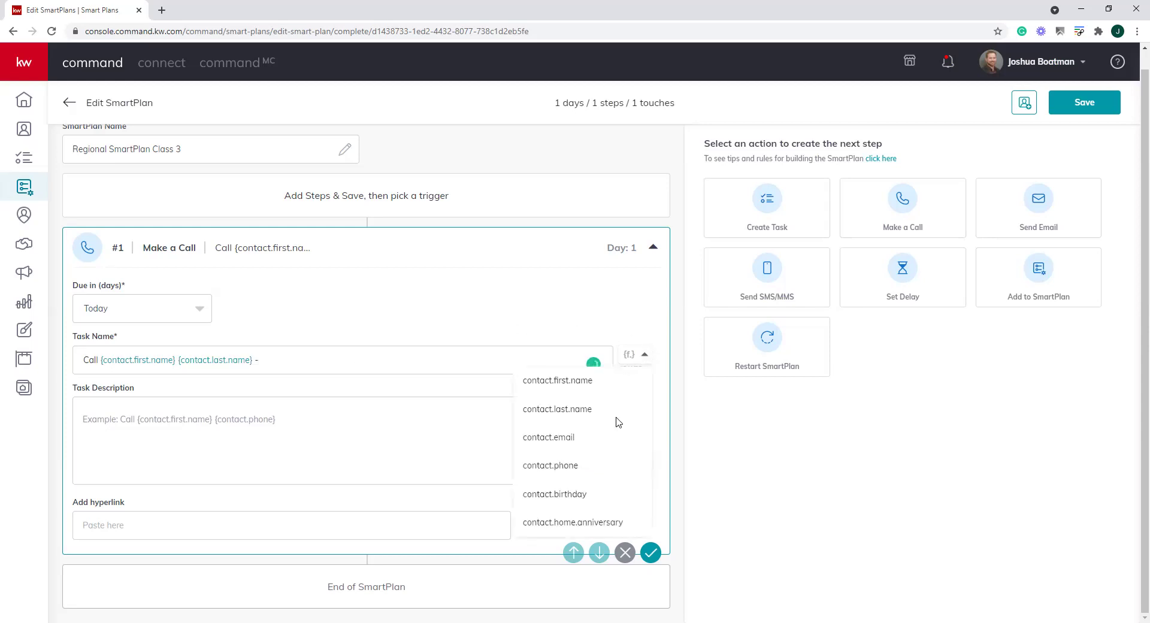
click(549, 466)
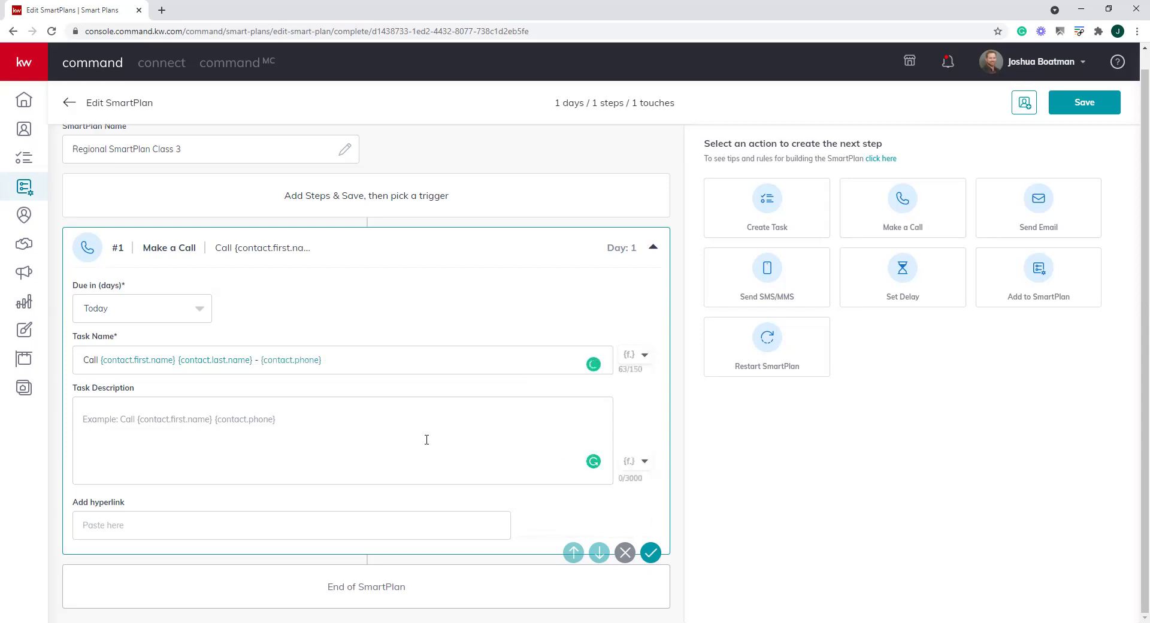
click(426, 440)
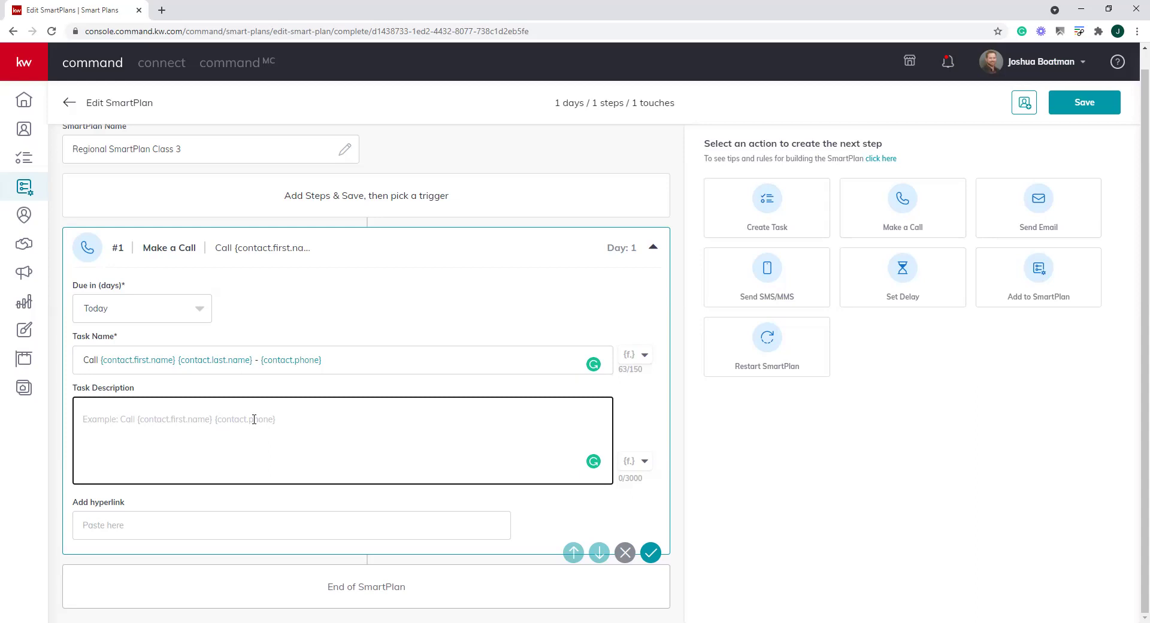
Type 'Check-in with them on their recent purchase!' as the description, accepting the hyphen fix.
text(Ch)
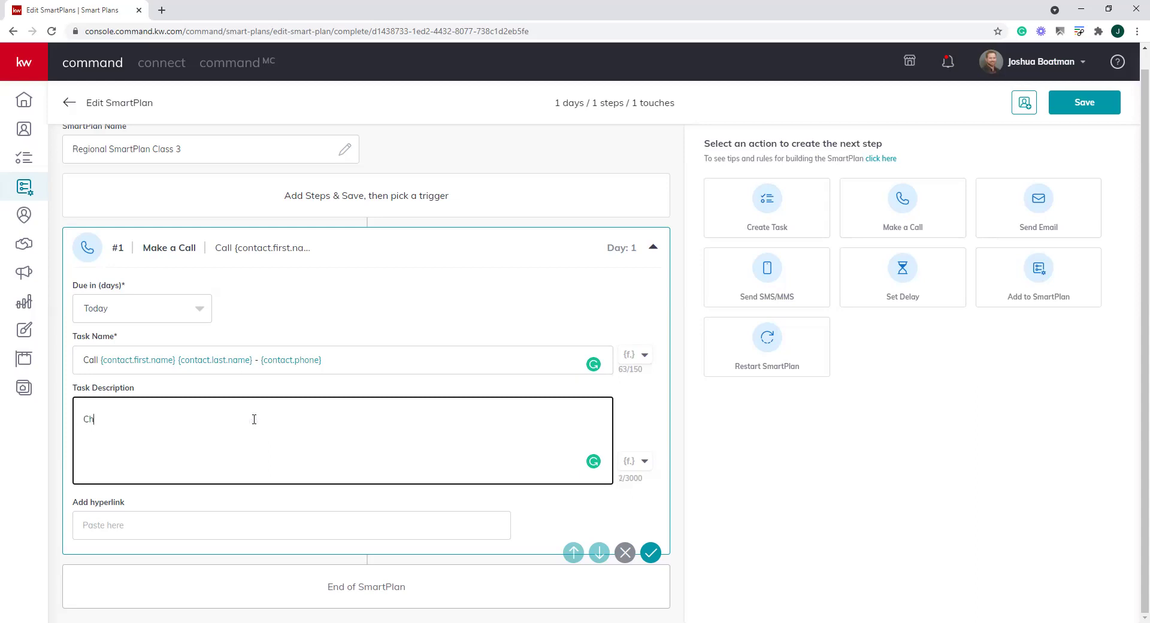
text(eck in with him on his )
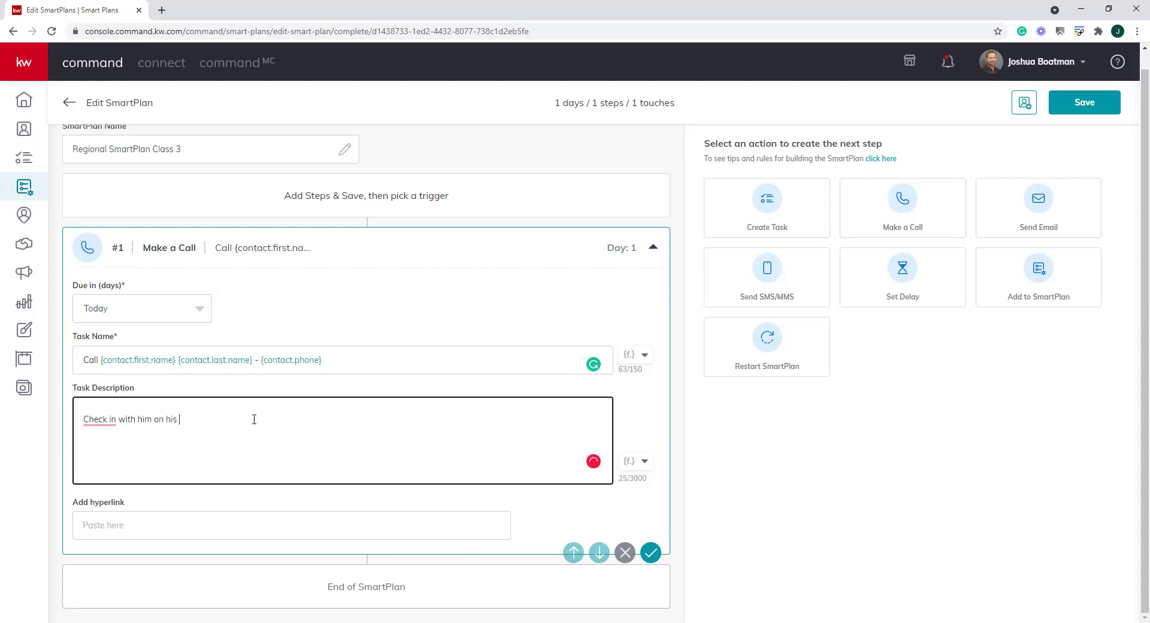
text(hom)
key(BackSpace)
key(BackSpace)
key(BackSpace)
key(BackSpace)
key(BackSpace)
key(BackSpace)
key(BackSpace)
text(their)
key(BackSpace)
key(BackSpace)
key(BackSpace)
key(BackSpace)
key(BackSpace)
key(BackSpace)
key(BackSpace)
key(BackSpace)
key(BackSpace)
key(BackSpace)
key(BackSpace)
key(BackSpace)
key(BackSpace)
text(te)
key(BackSpace)
text(hem on their rece)
key(BackSpace)
key(BackSpace)
text(cent purchase)
key(BackSpace)
text(!)
mouse_move(104, 419)
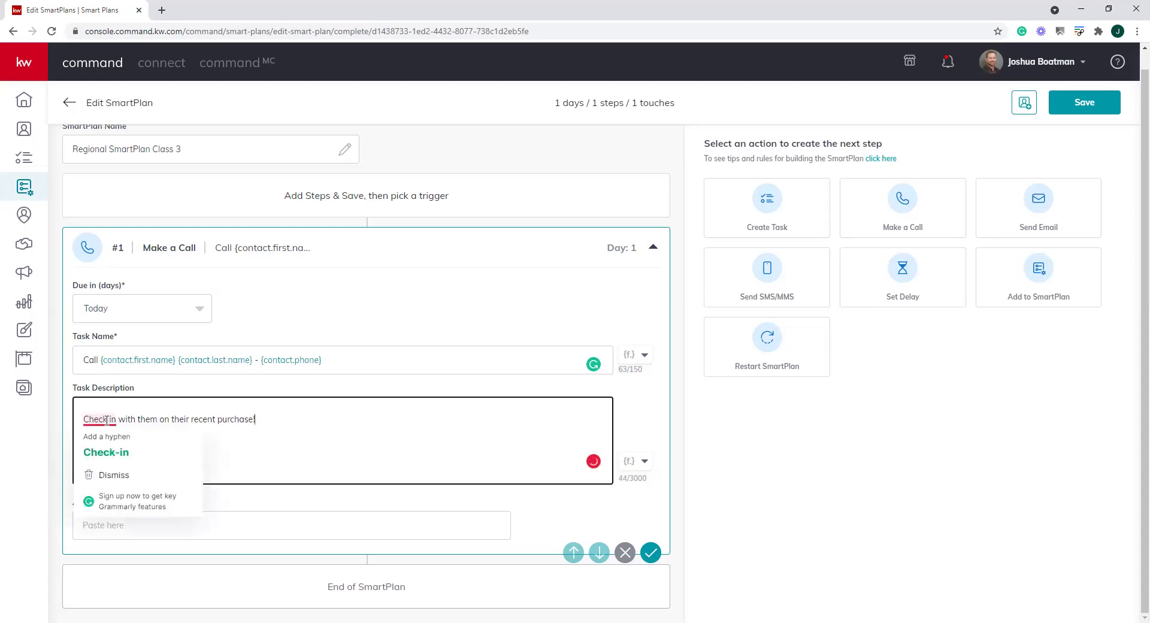
click(116, 452)
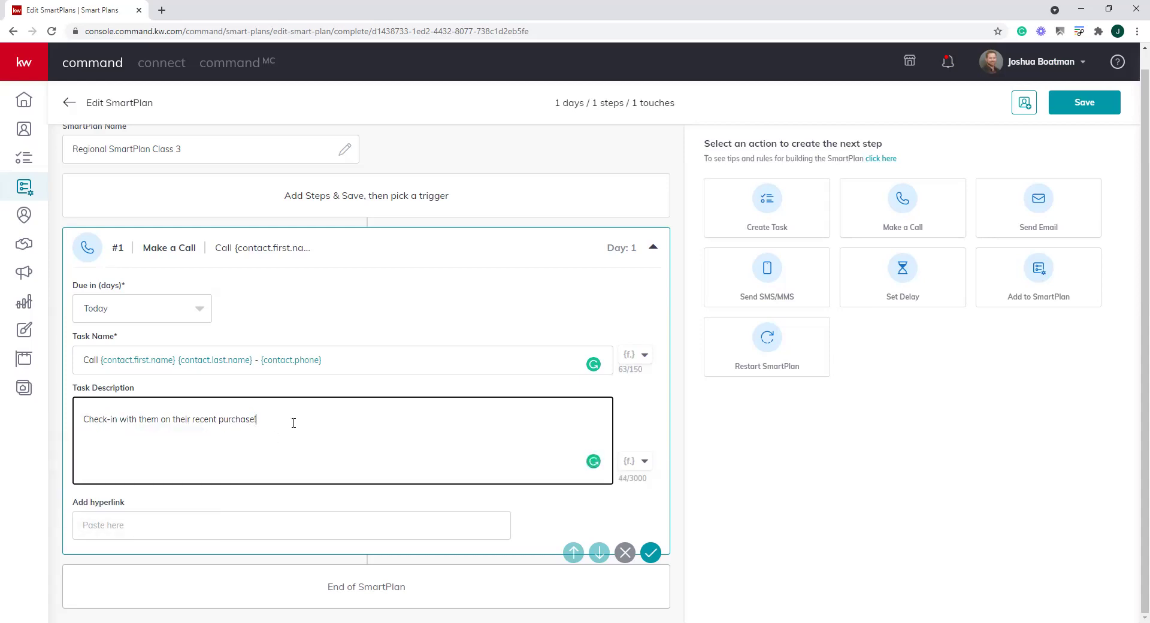
Look over the description's merge fields and hyperlink option without adding anything.
click(294, 424)
click(645, 464)
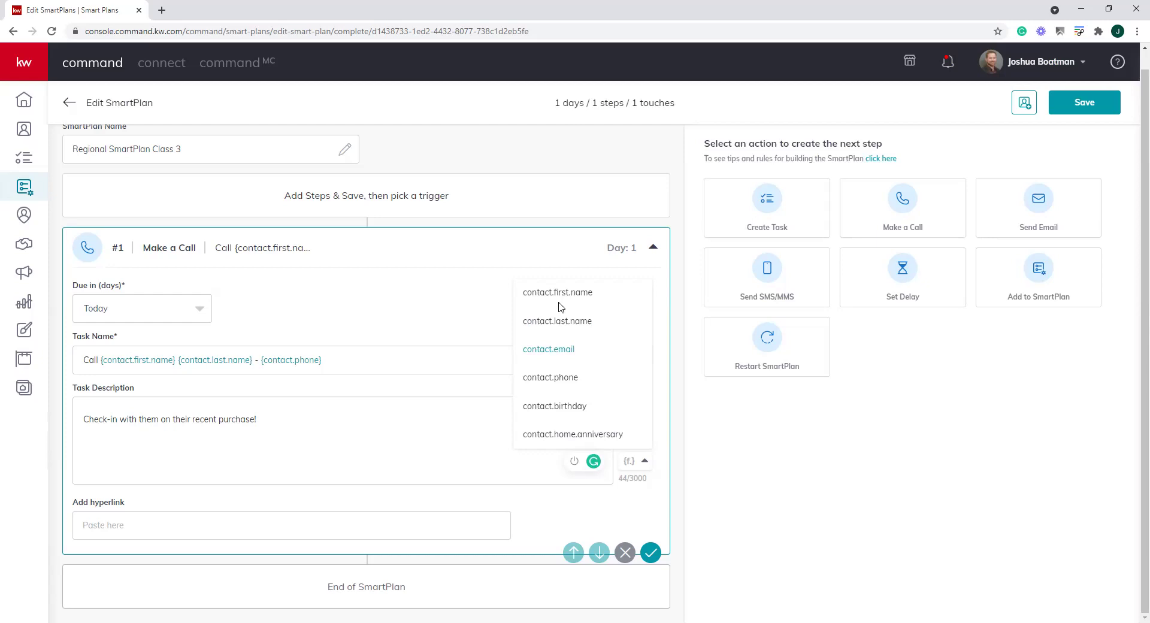
click(327, 417)
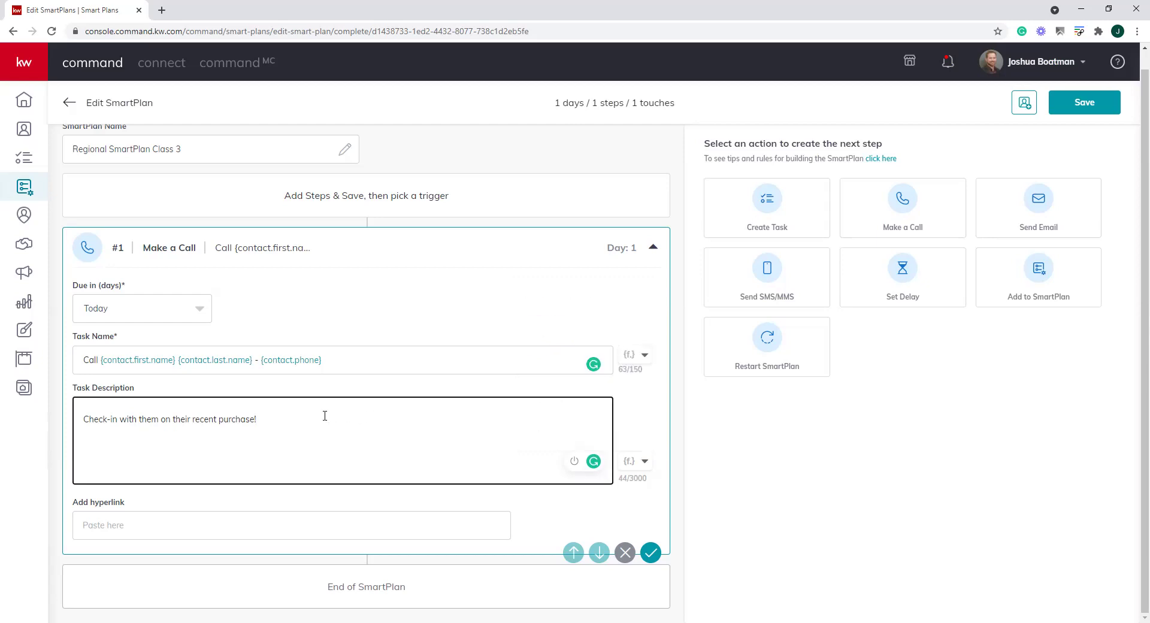
drag(139, 508, 72, 507)
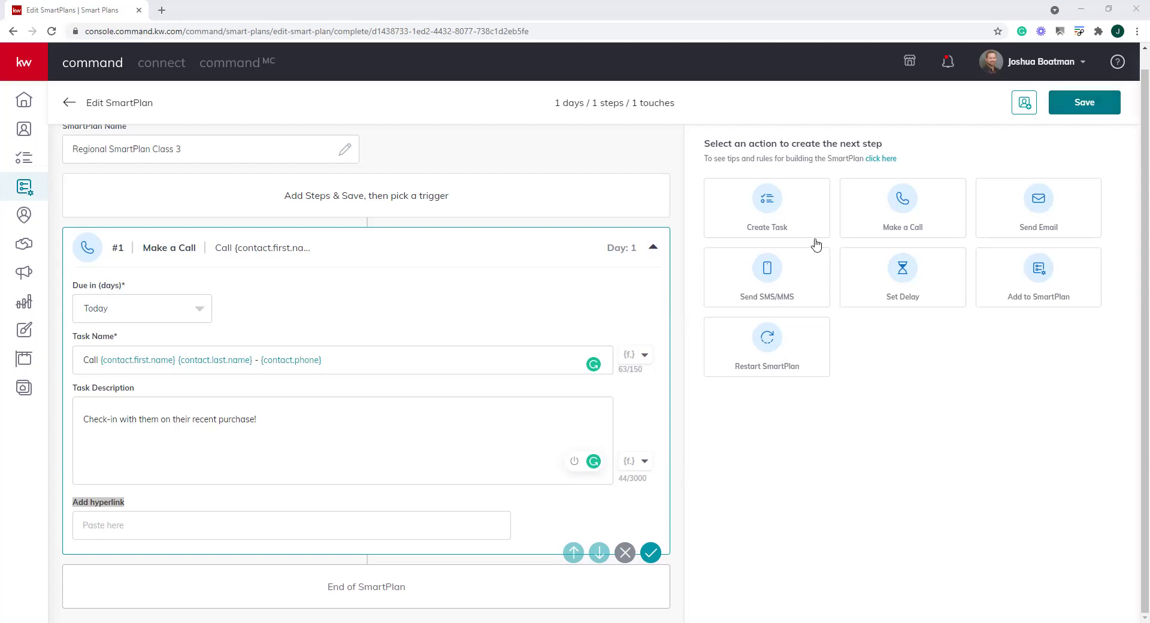
click(1100, 114)
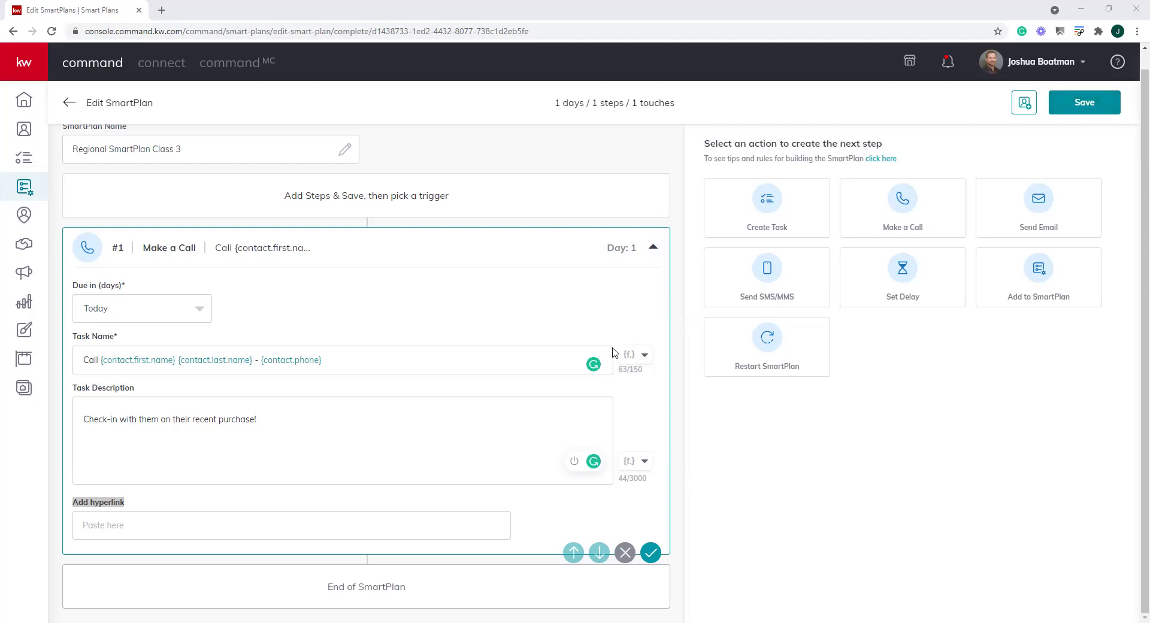
Save the Make a Call step, then add a delay step after it.
click(652, 554)
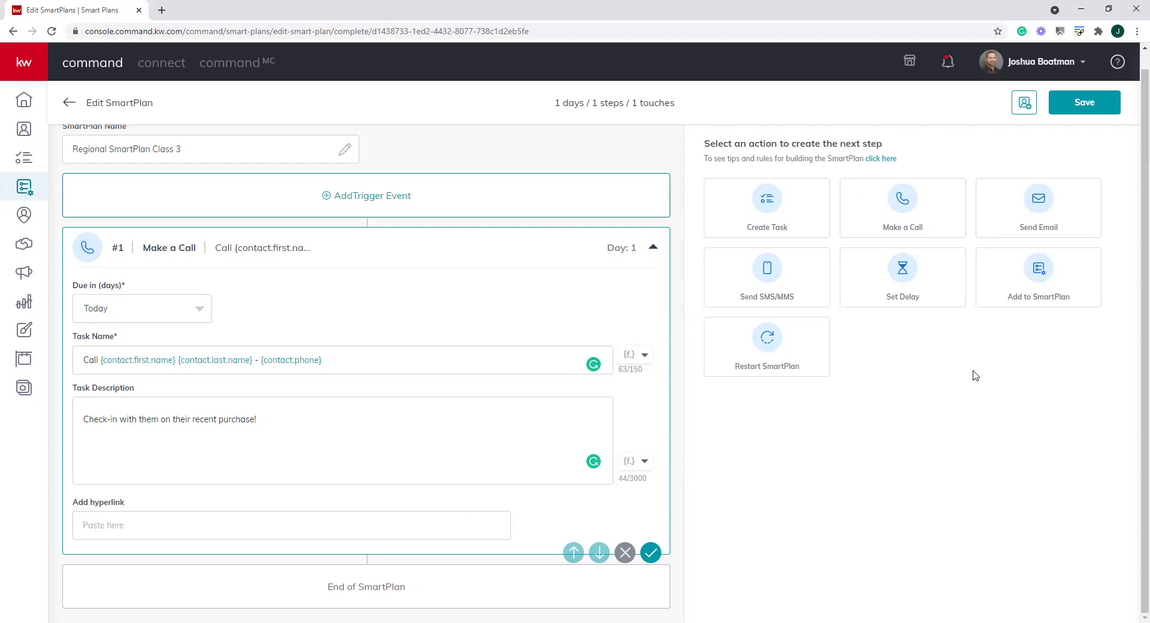
click(903, 275)
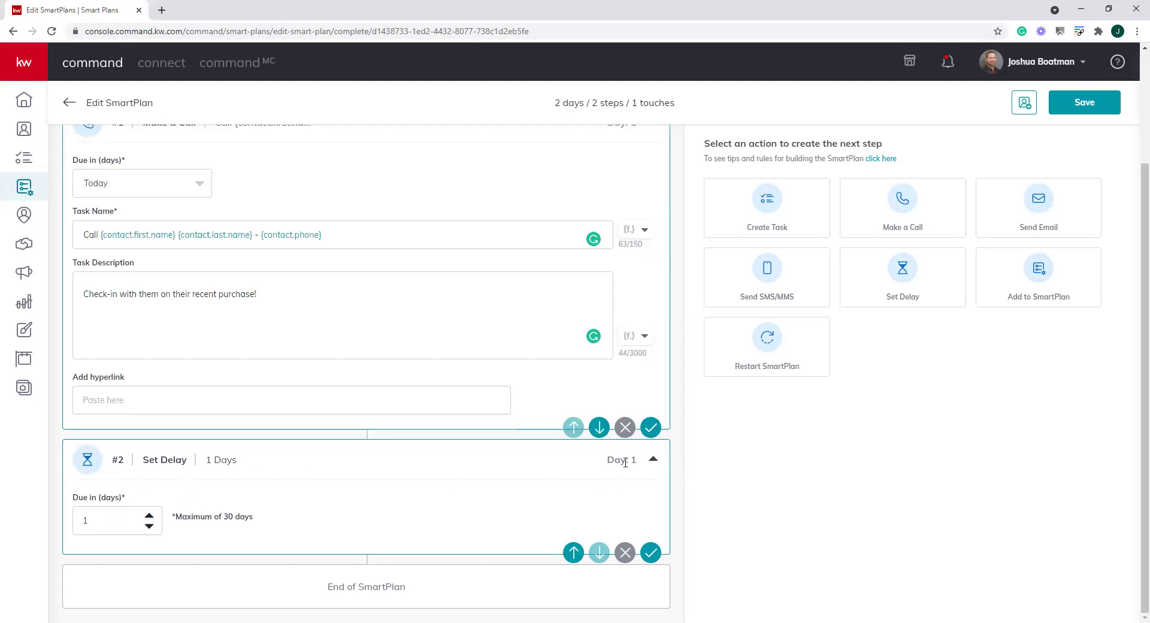
Set the delay to 3 days and add a Create Task step as step #3.
click(149, 517)
click(149, 516)
click(149, 527)
drag(555, 102, 586, 105)
scroll(659, 294, up, 3)
drag(614, 266, 636, 266)
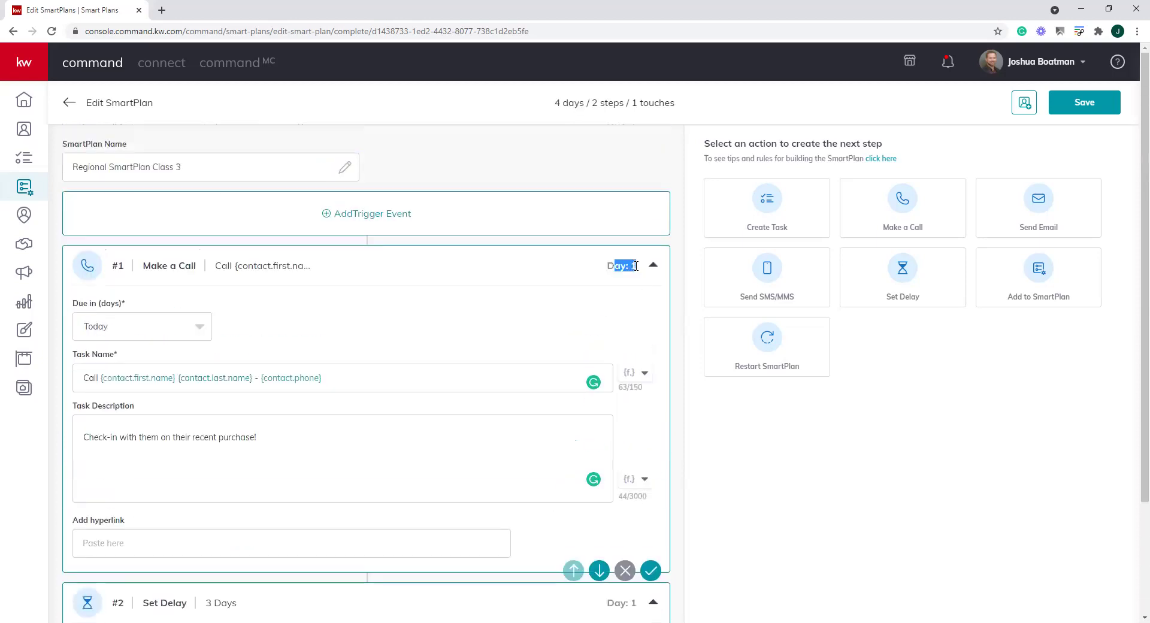
scroll(662, 331, down, 3)
drag(614, 459, 637, 460)
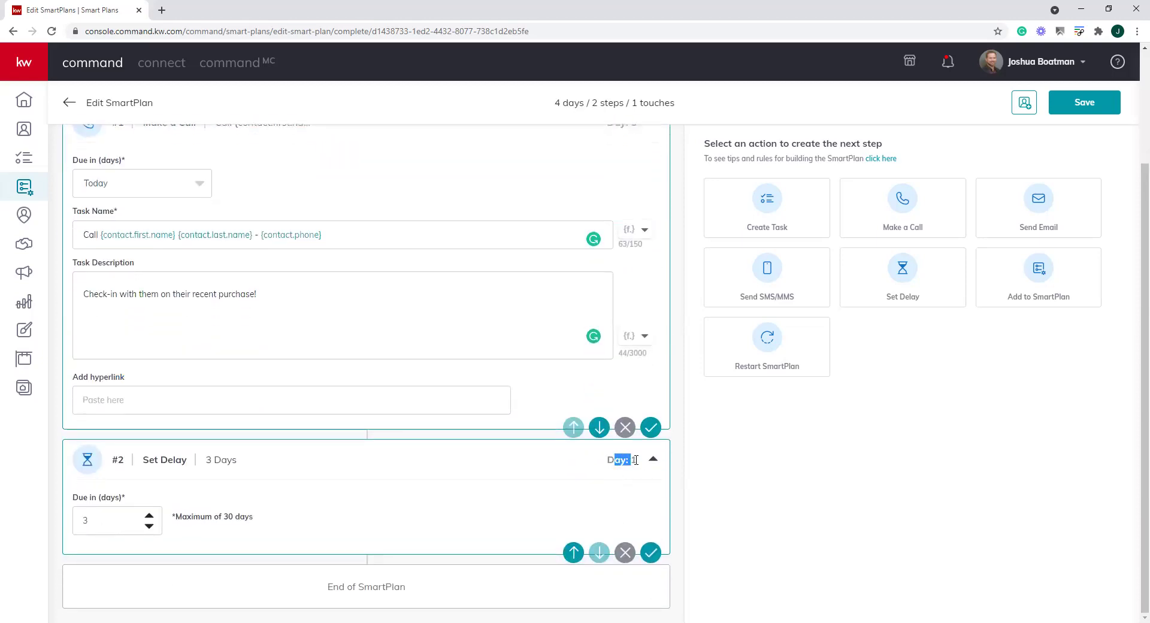
scroll(628, 363, up, 2)
scroll(628, 363, down, 2)
click(781, 220)
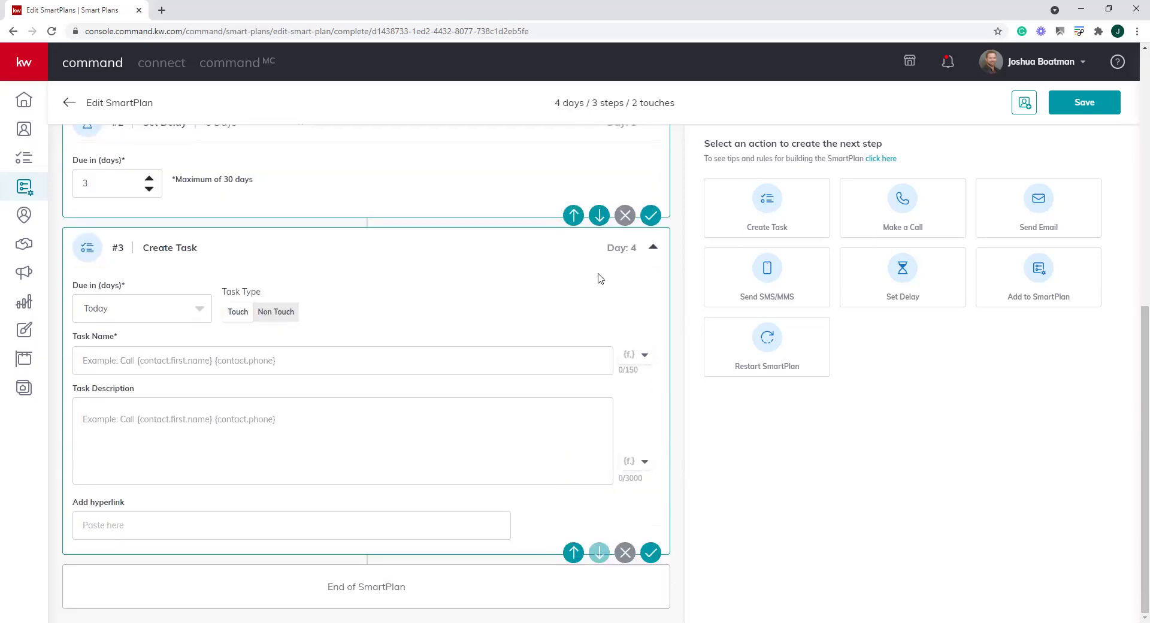
Switch the Day 4 task to a non-touch type so the plan counts 1 touch.
drag(607, 247, 637, 248)
scroll(106, 577, up, 4)
scroll(213, 543, up, 3)
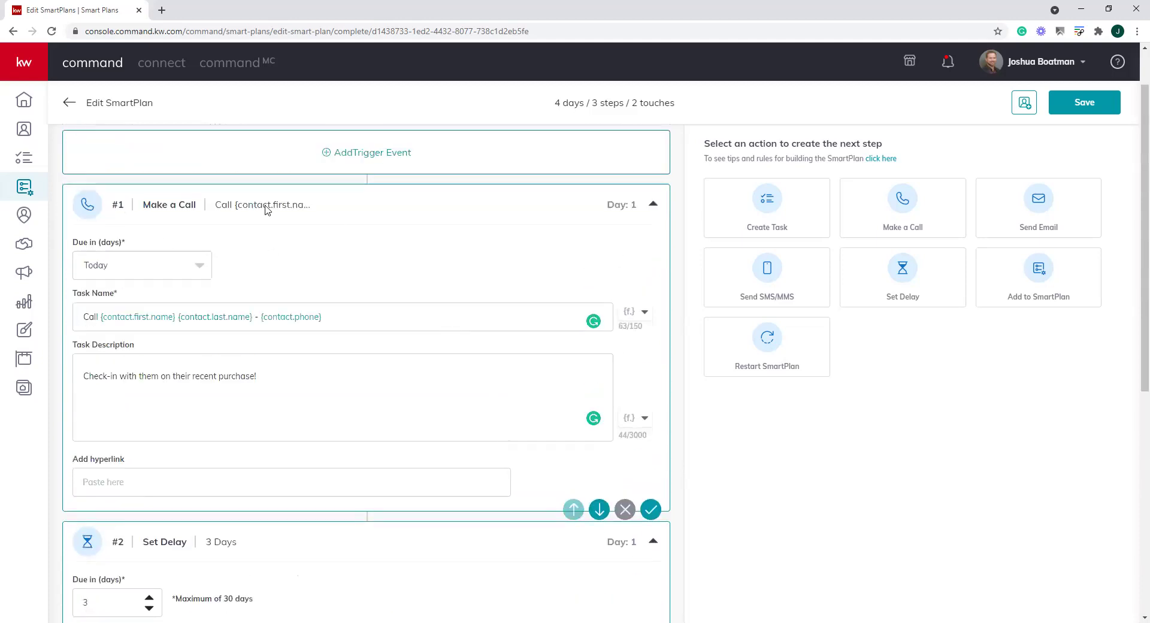
scroll(252, 245, down, 1)
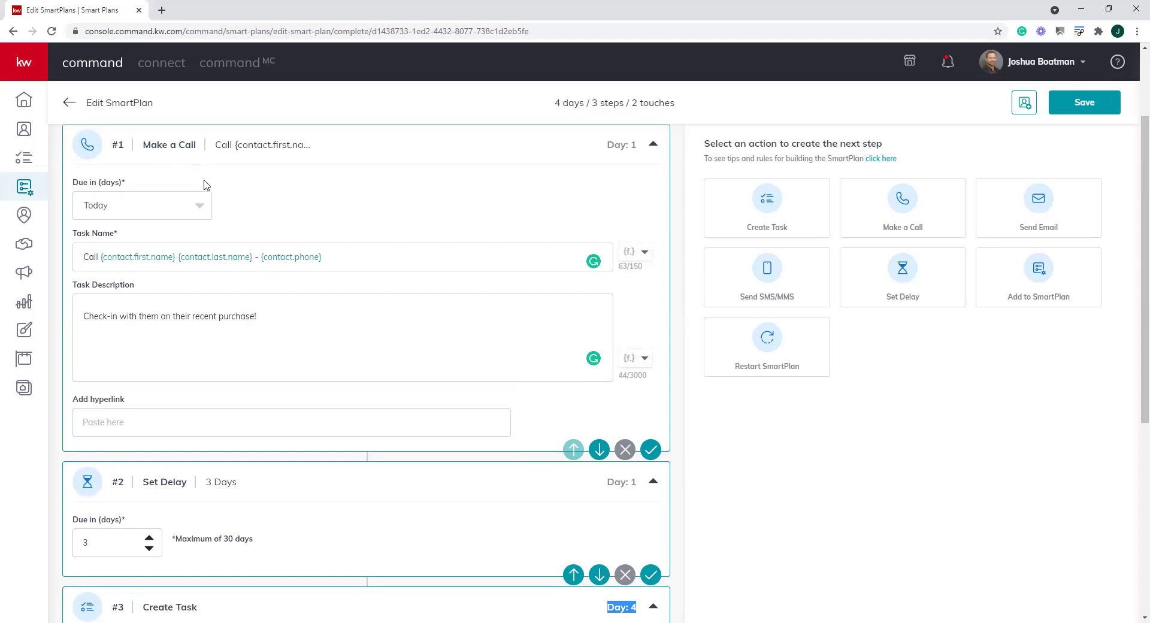
scroll(375, 329, down, 4)
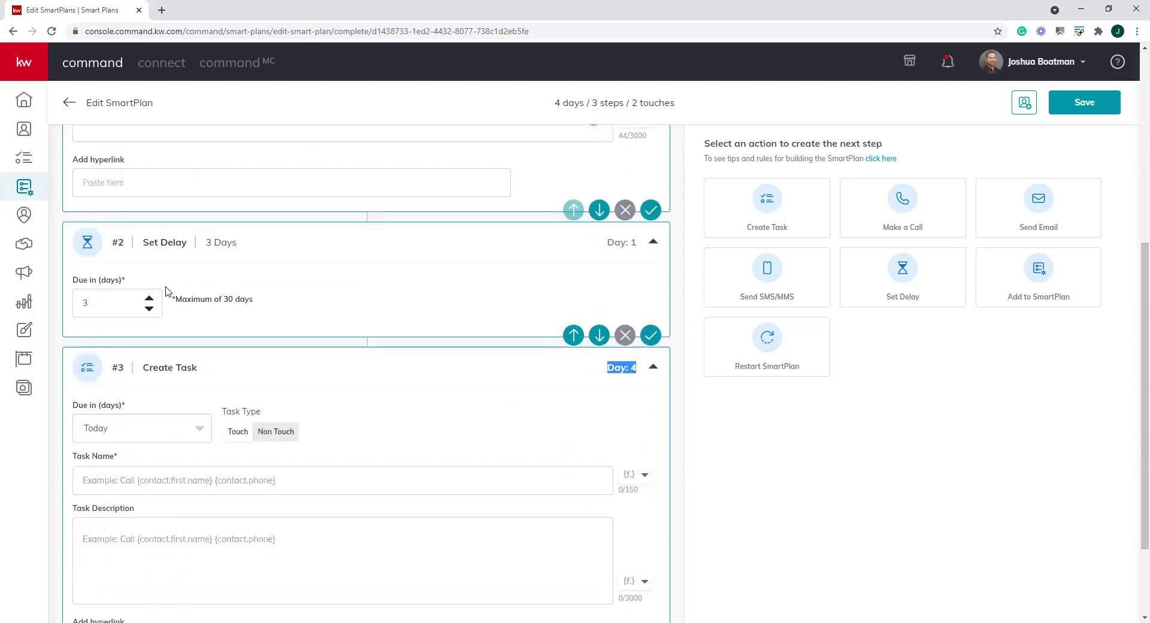
scroll(218, 383, down, 2)
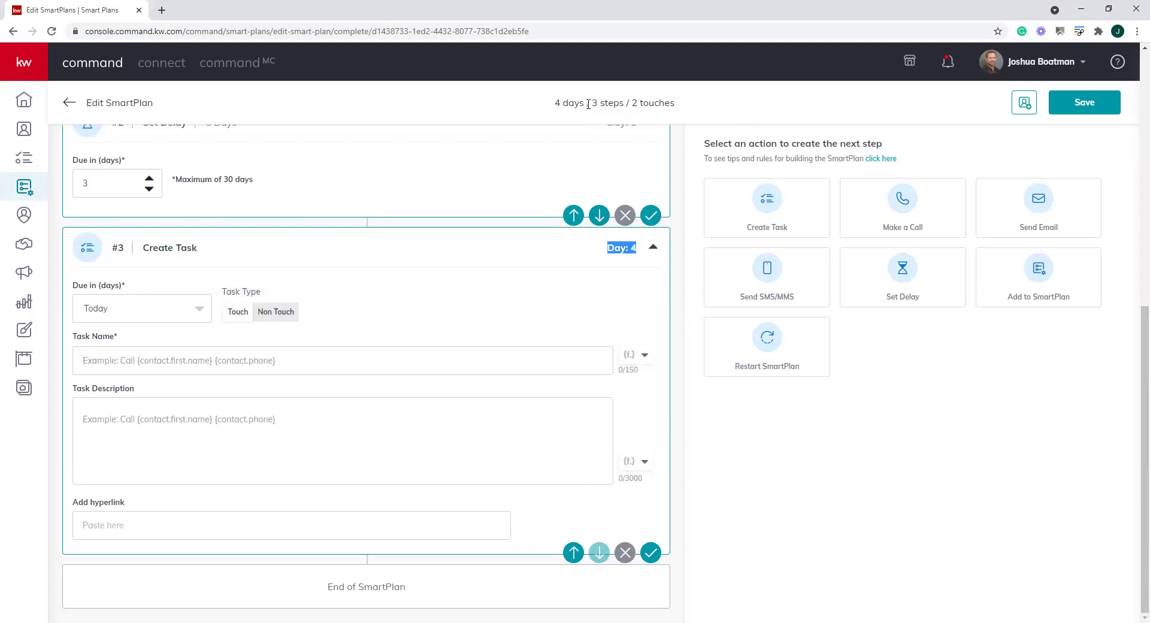
drag(554, 104, 643, 106)
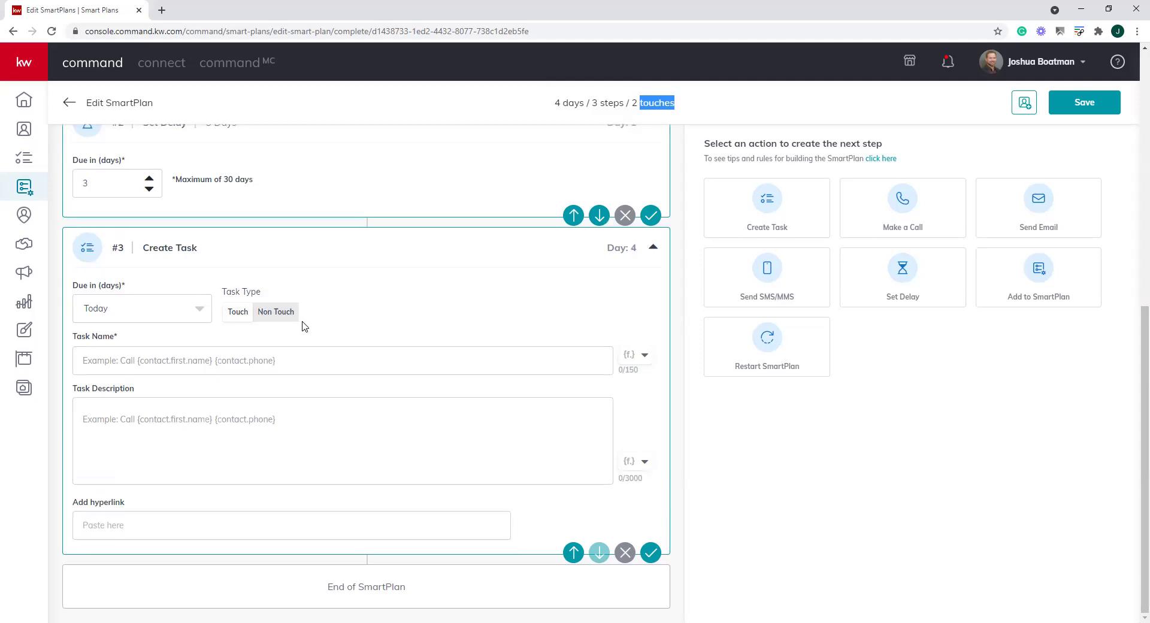
click(281, 319)
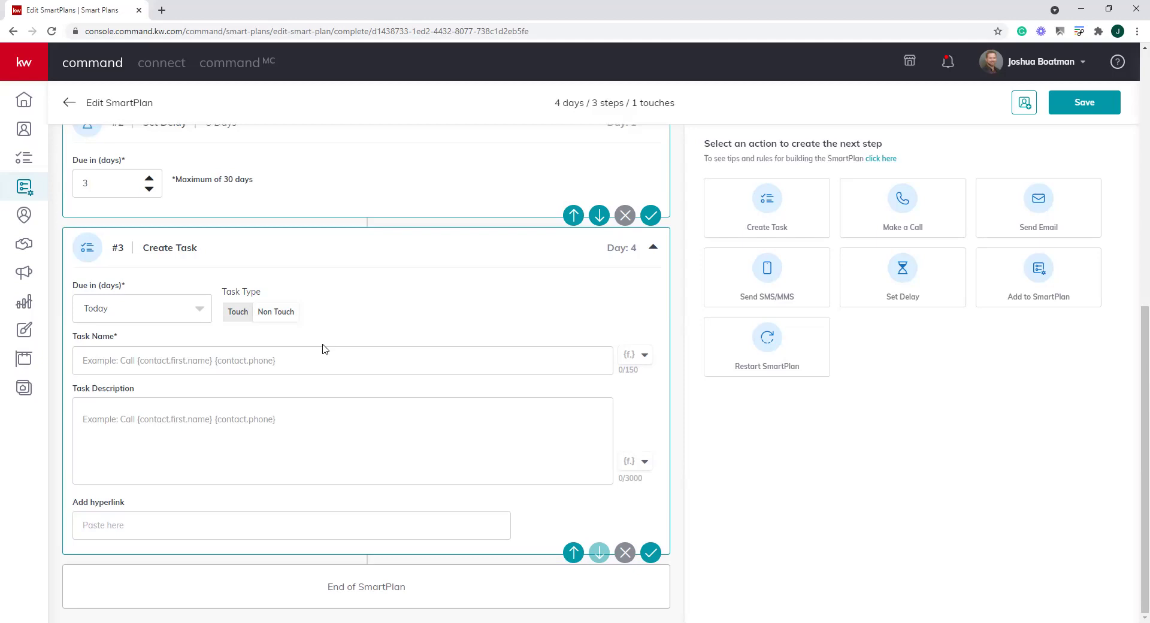
click(271, 362)
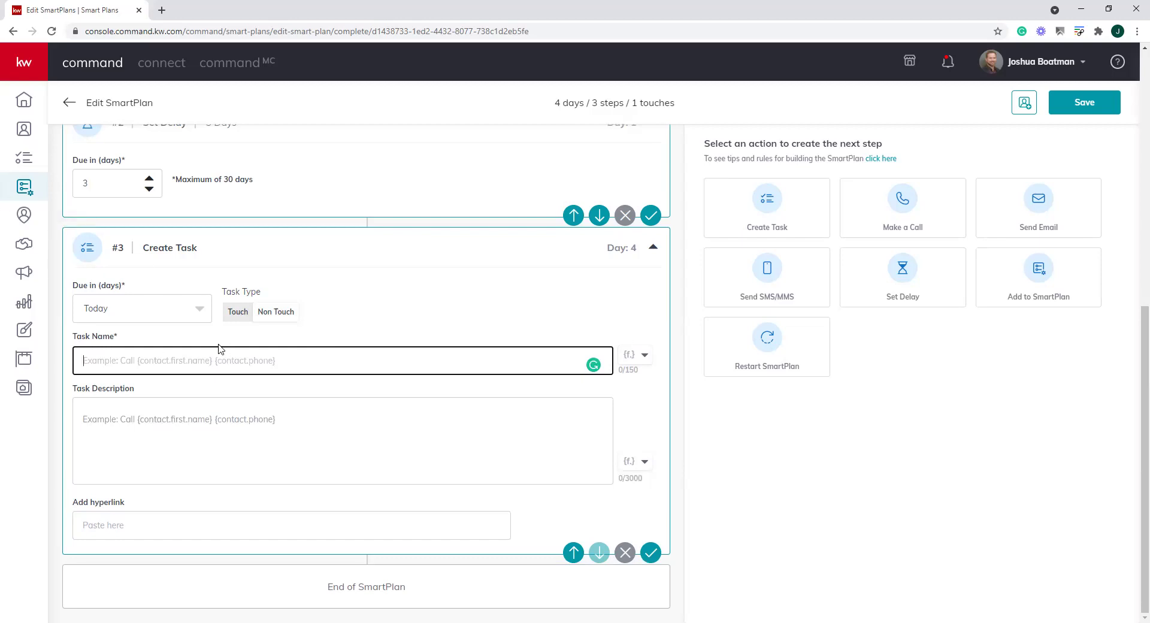
Name the task 'Check for Birthday in Command' and describe checking their FB birthday.
text(Ch)
key(BackSpace)
key(BackSpace)
text(Check for )
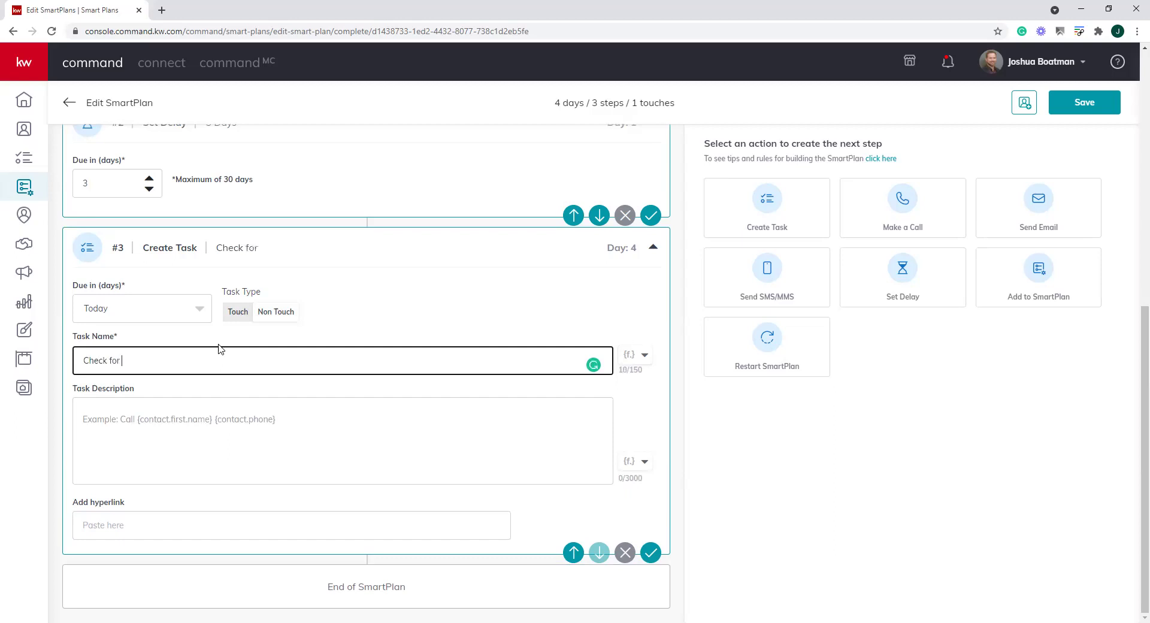
text(Birthday in Command)
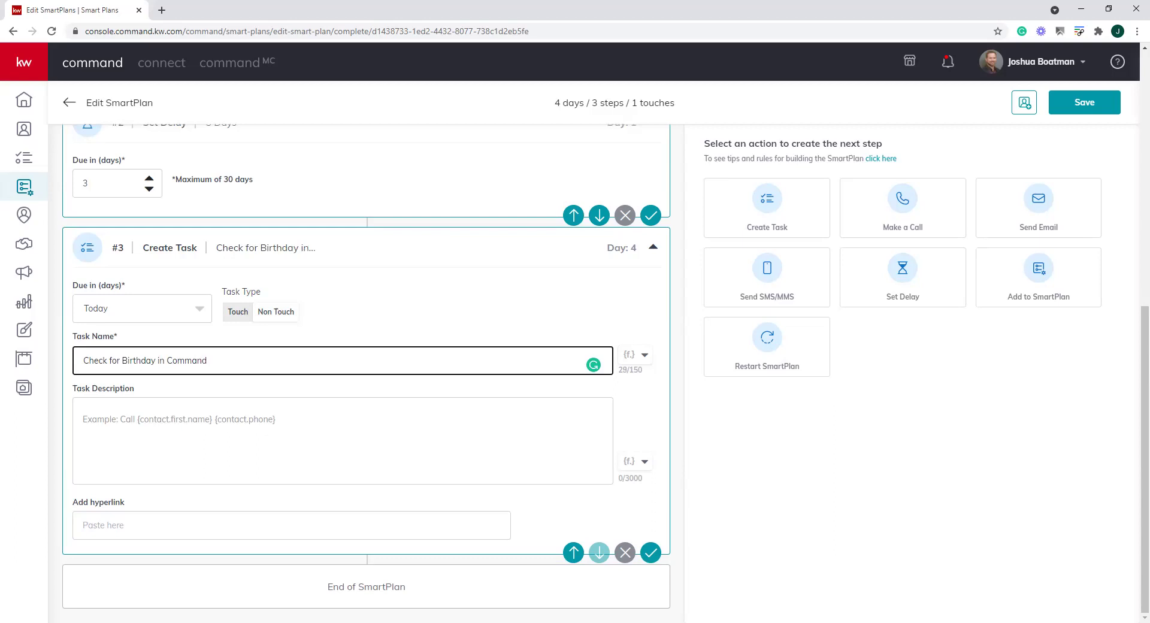
click(204, 439)
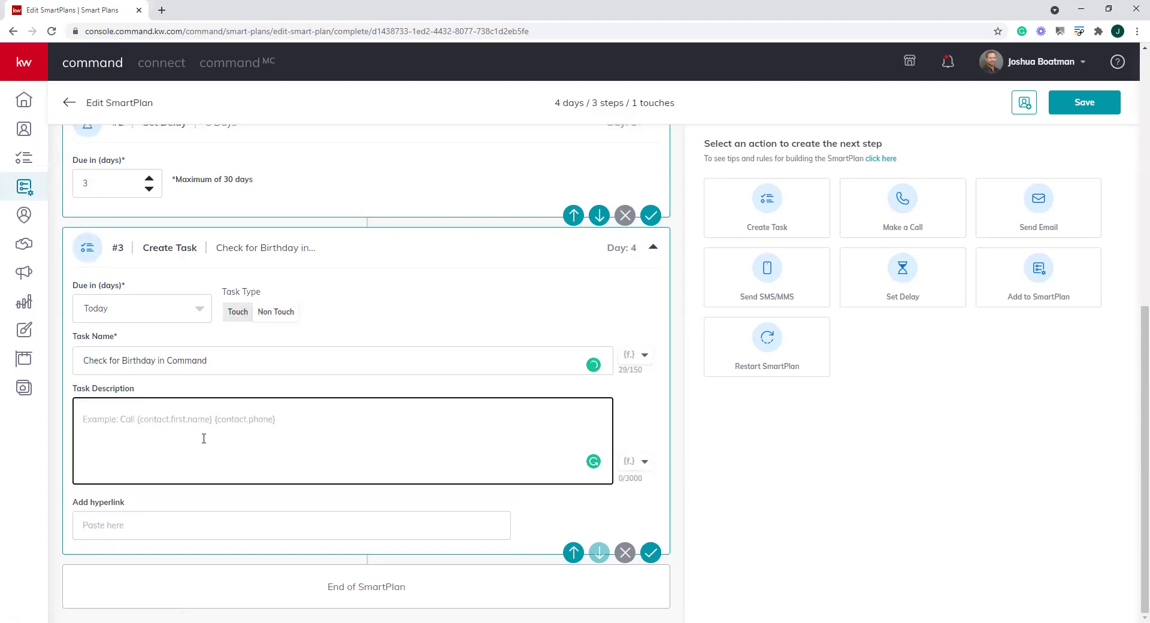
text(See if we are)
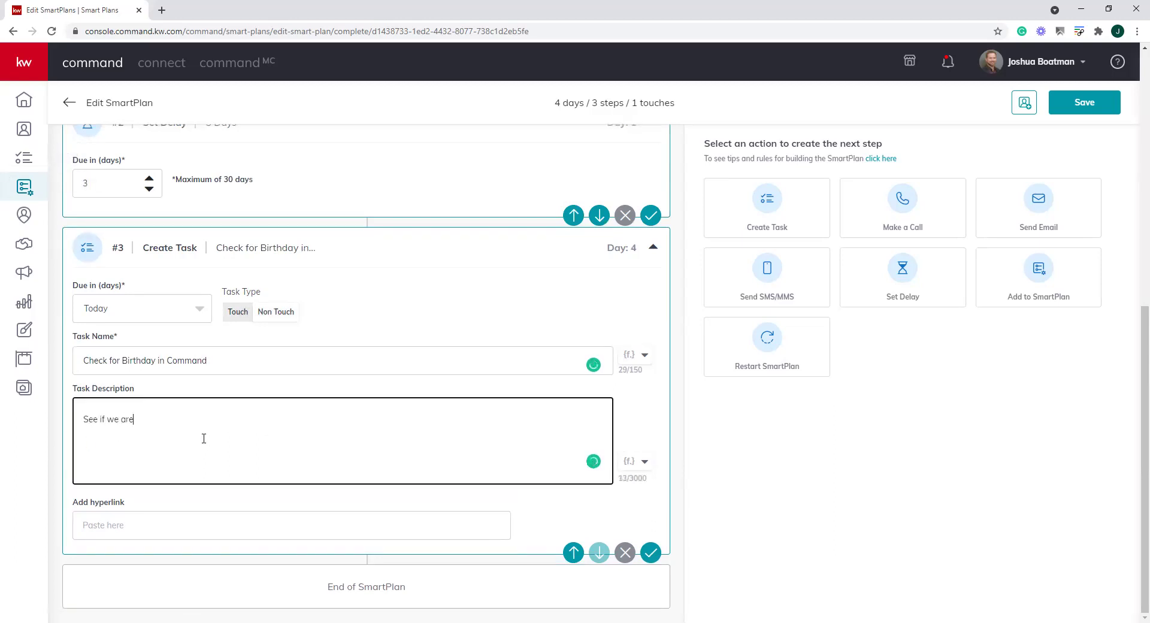
text( firne)
key(BackSpace)
key(BackSpace)
key(BackSpace)
text(reinds on FB, a)
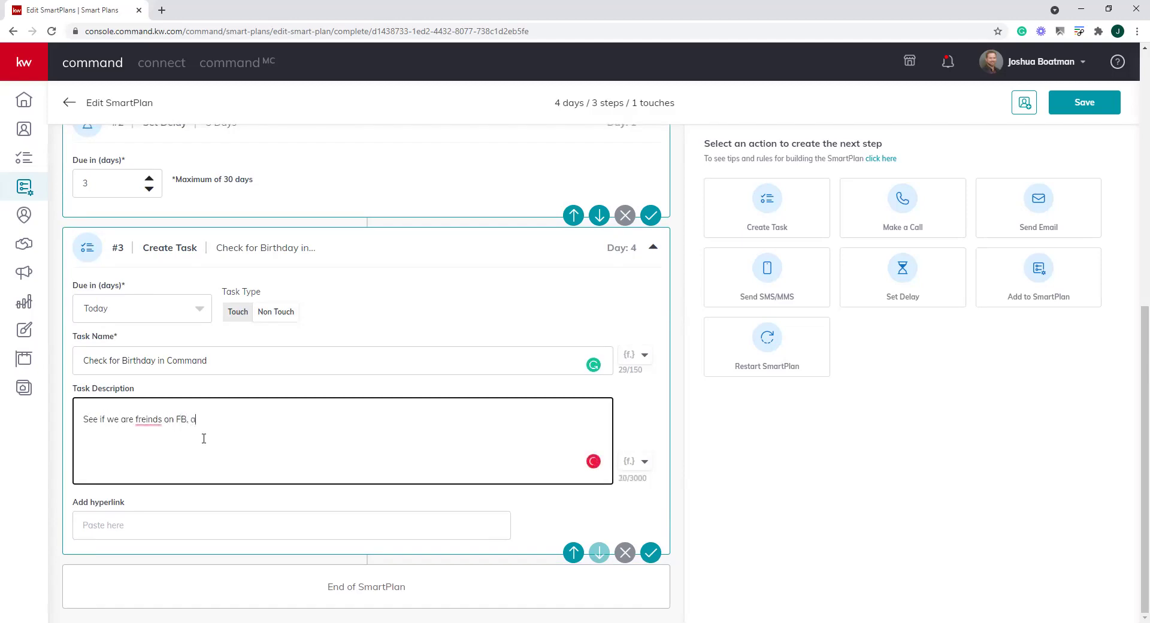
text(nd see what their birthday is.)
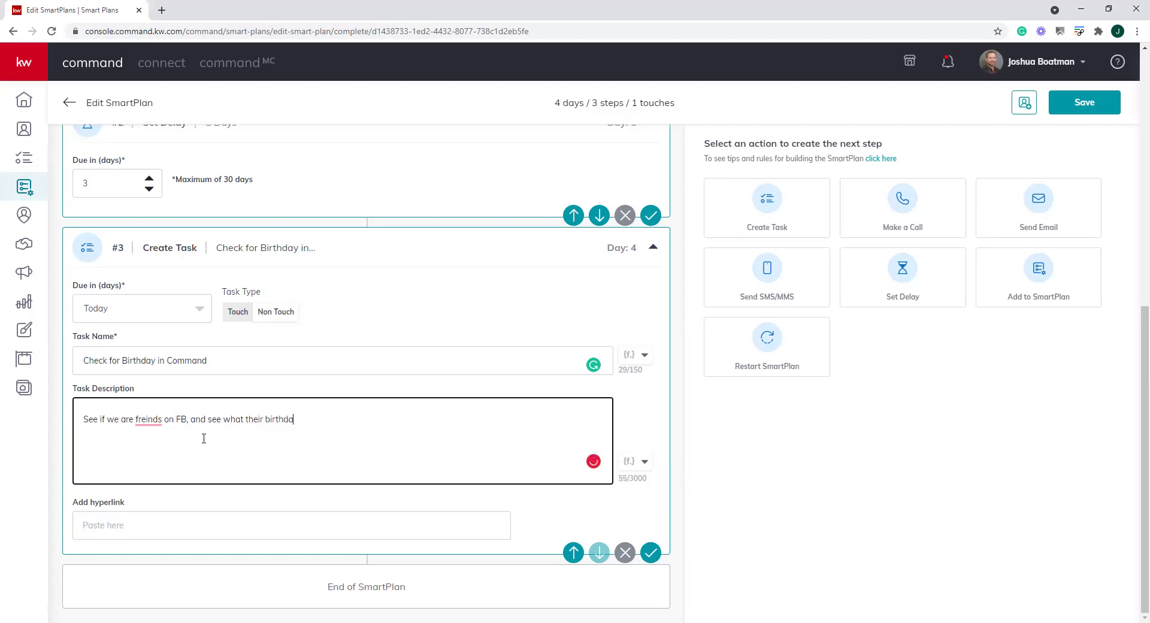
click(153, 439)
click(344, 415)
Check the name and description variable lists without inserting any, then save the task step.
click(280, 360)
click(642, 355)
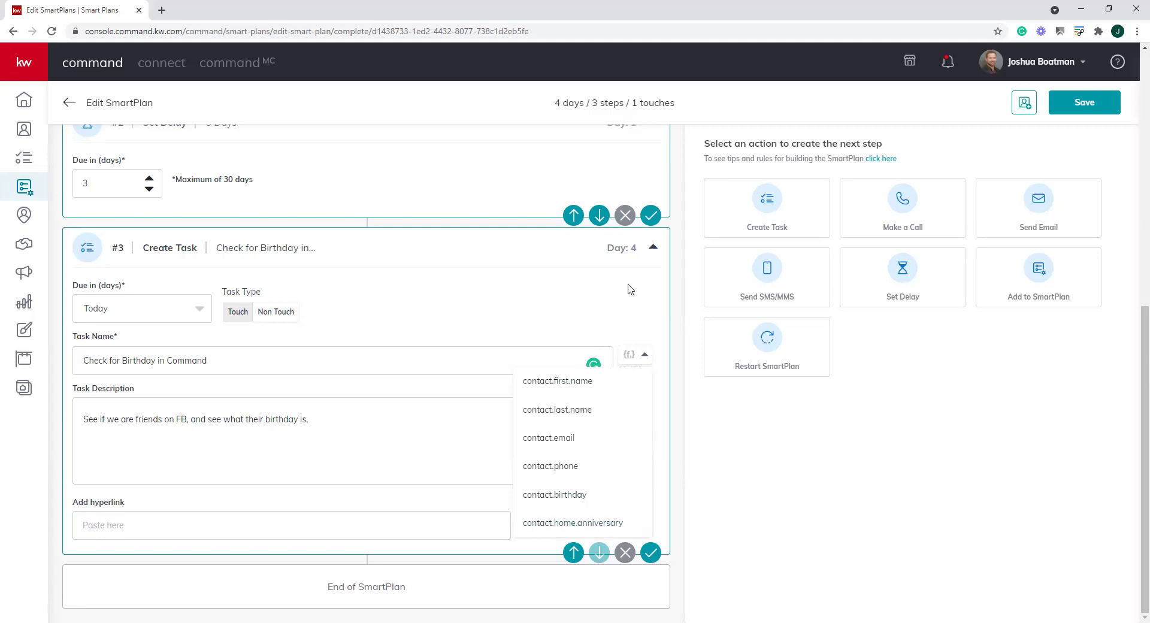
click(635, 350)
click(641, 463)
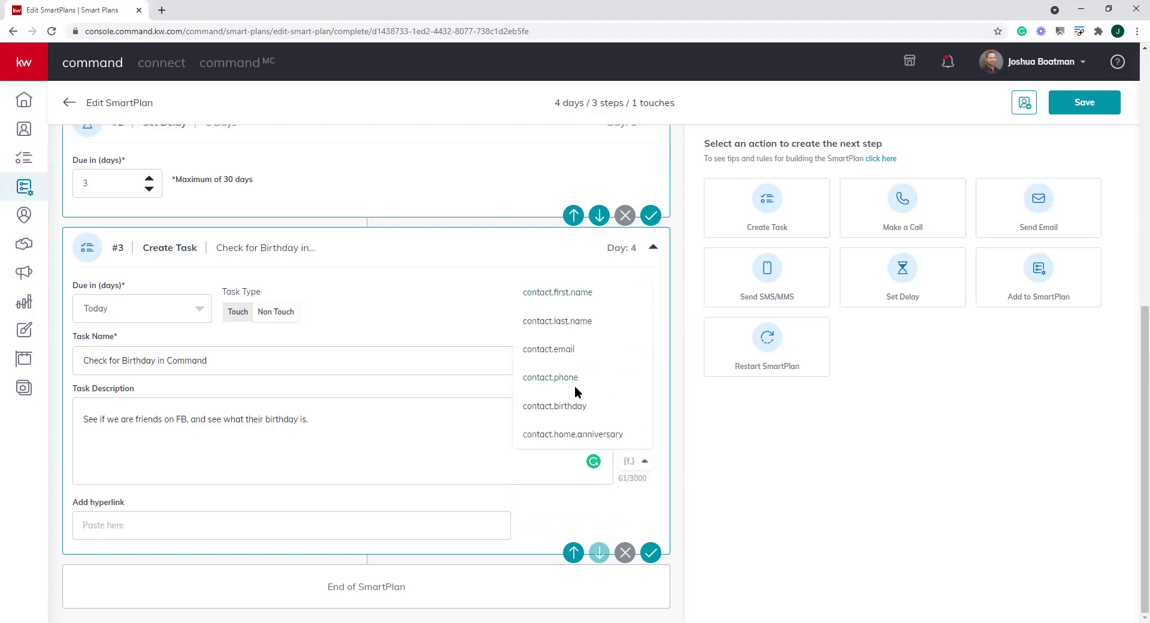
click(528, 261)
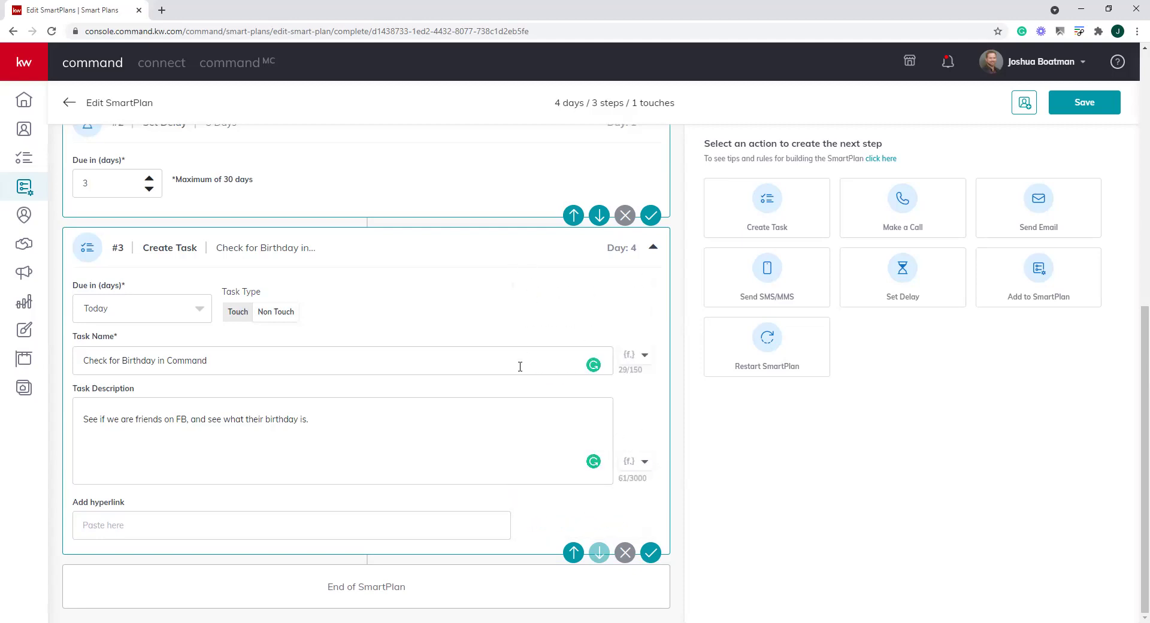
click(652, 553)
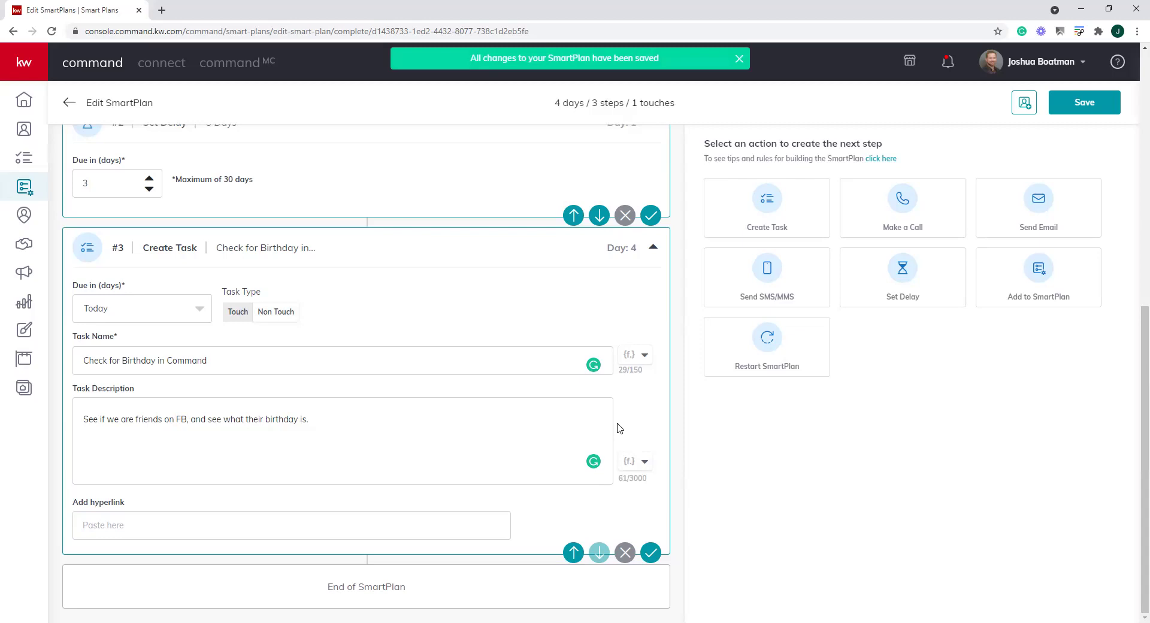
scroll(620, 428, up, 7)
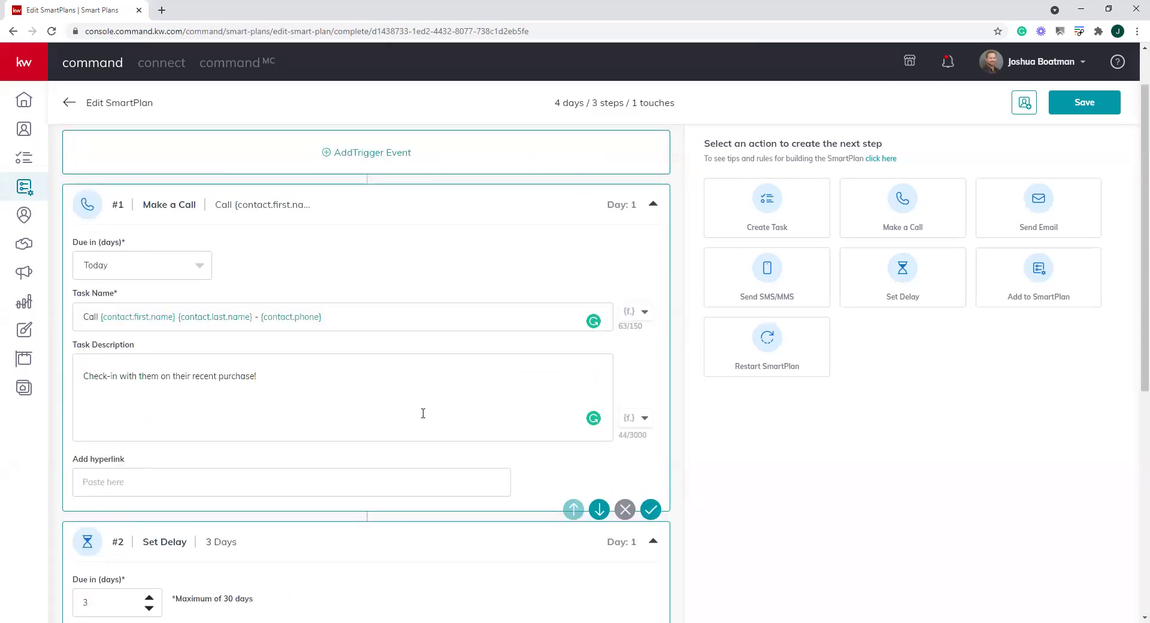
Add a 1-day delay as step #4, extending the plan to 5 days.
scroll(423, 413, down, 7)
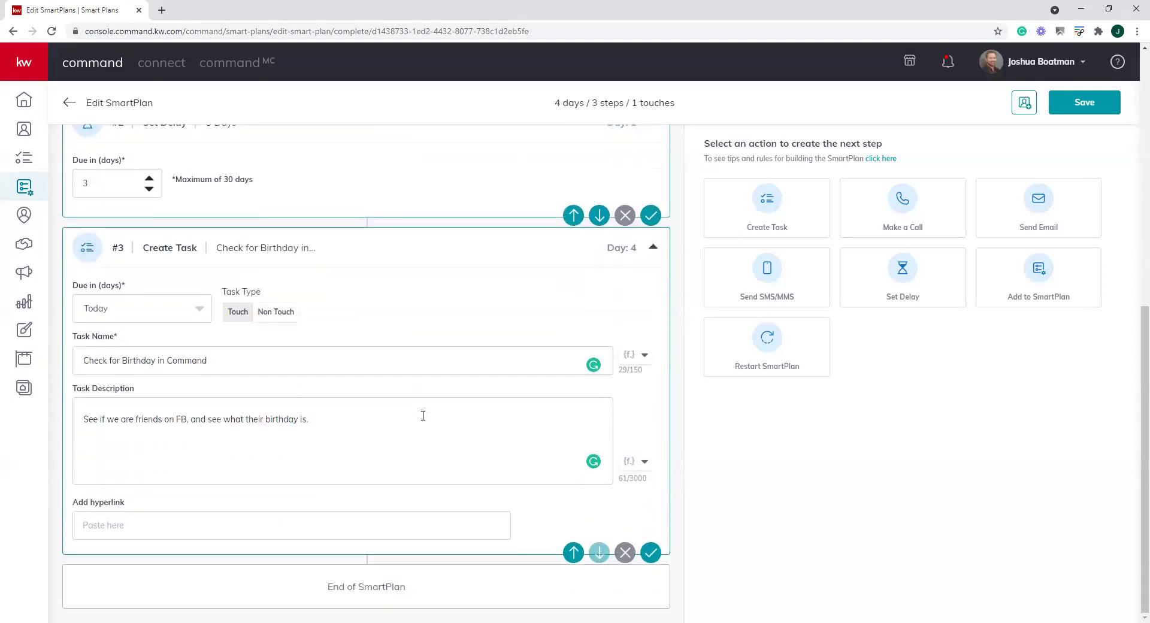
click(900, 282)
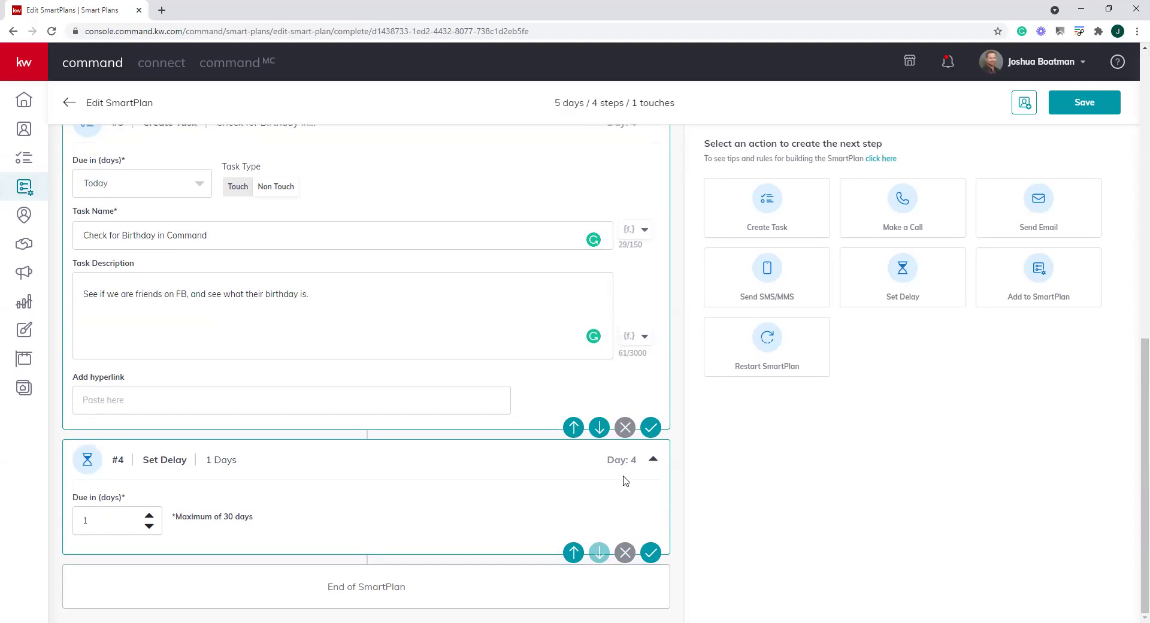
scroll(531, 348, up, 1)
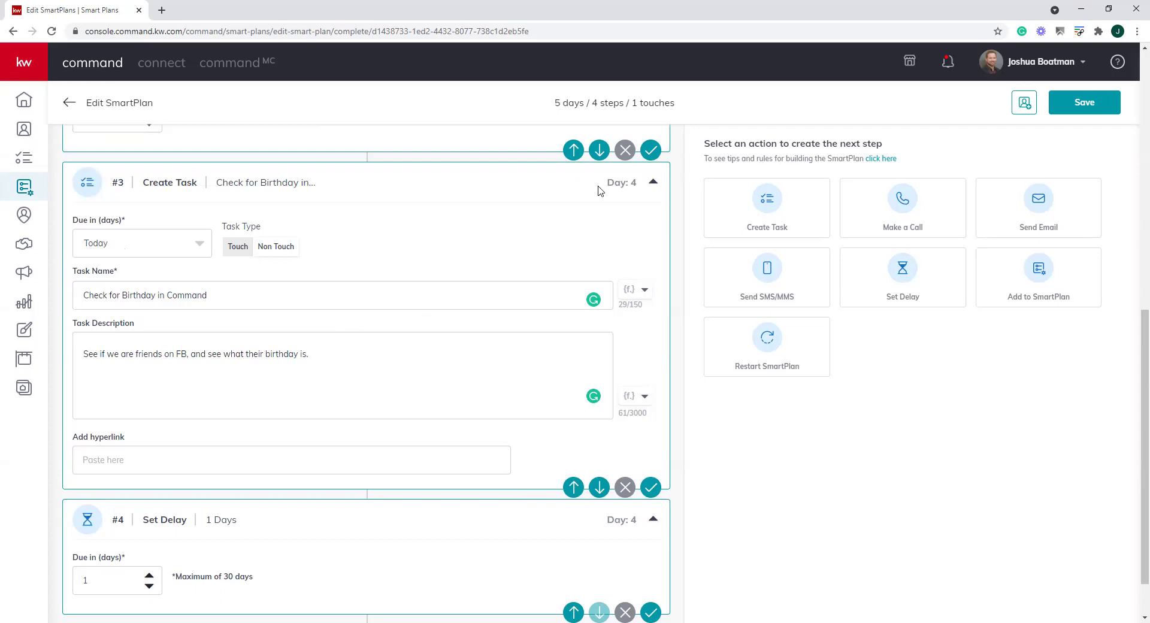
scroll(380, 371, down, 1)
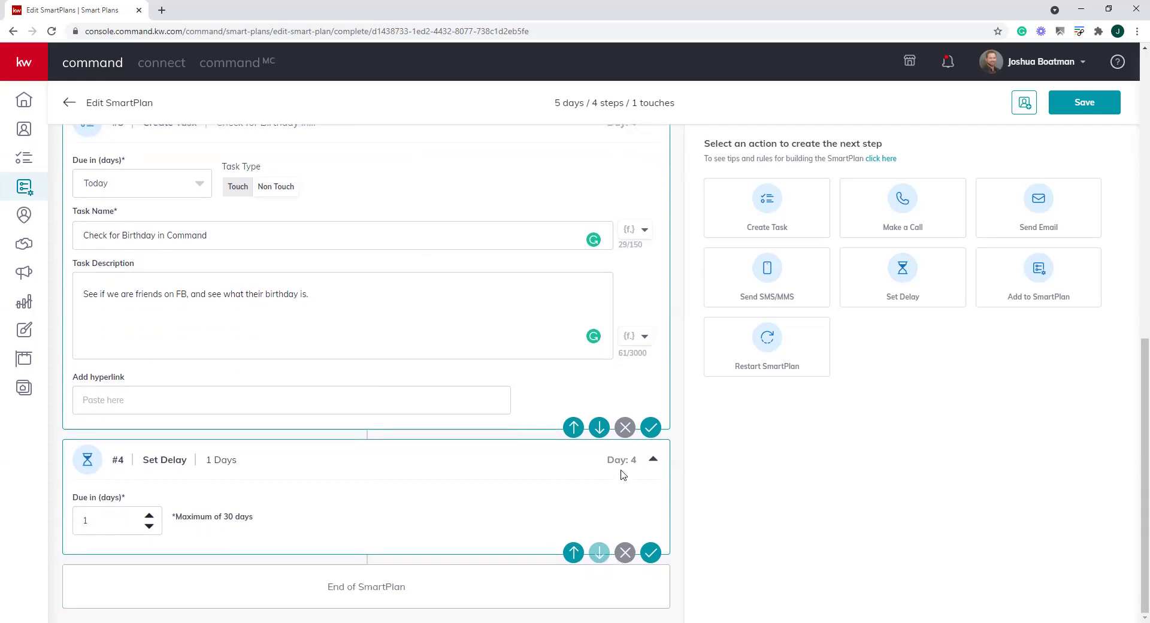
drag(554, 105, 585, 106)
click(1040, 204)
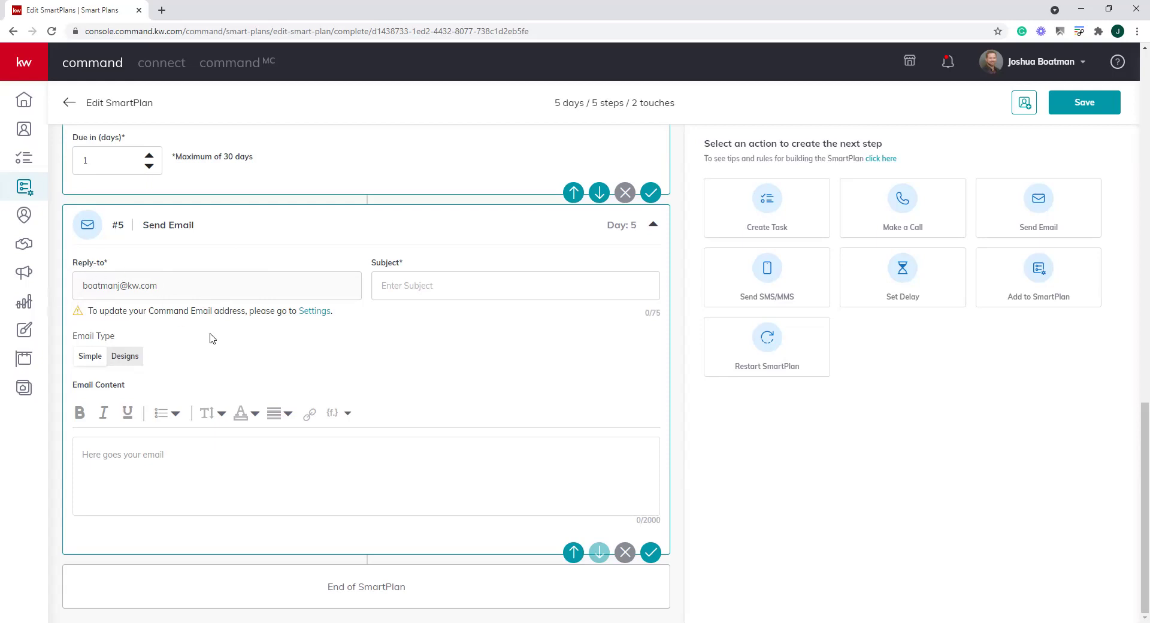
Review the new email step's reply-to address before filling in the subject.
drag(183, 292, 84, 293)
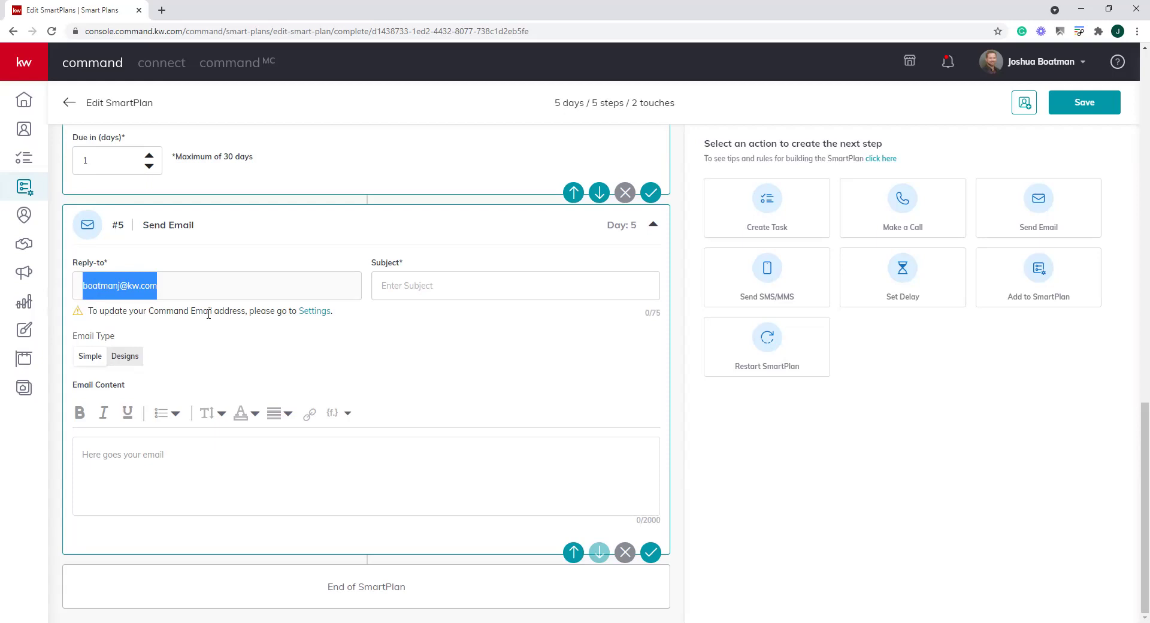
click(162, 286)
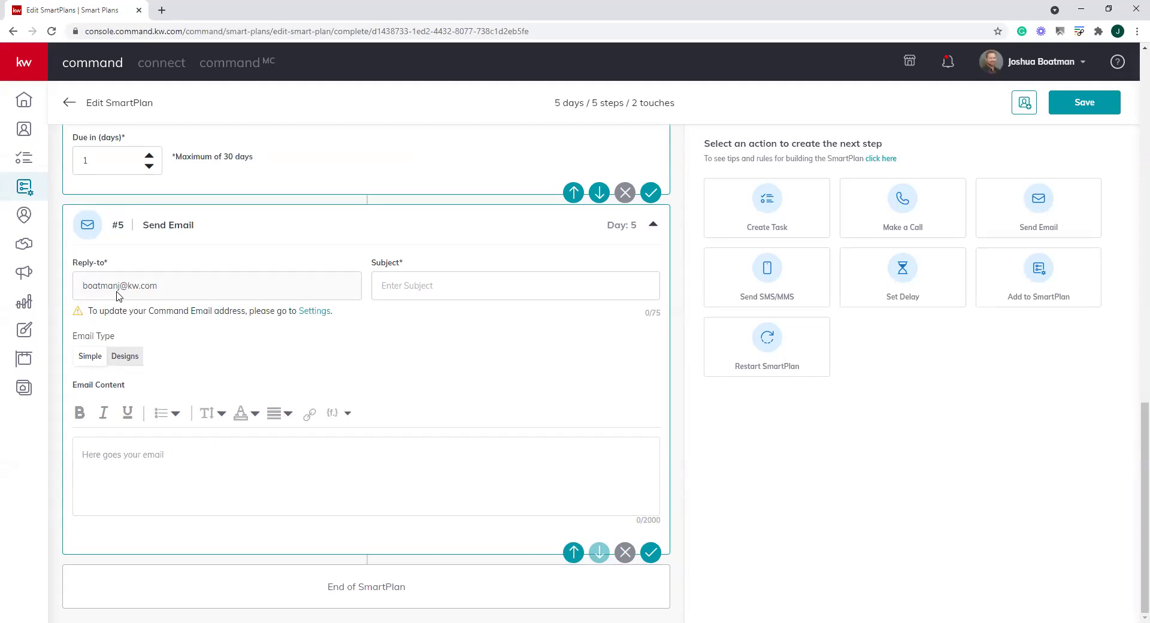
drag(157, 293, 84, 298)
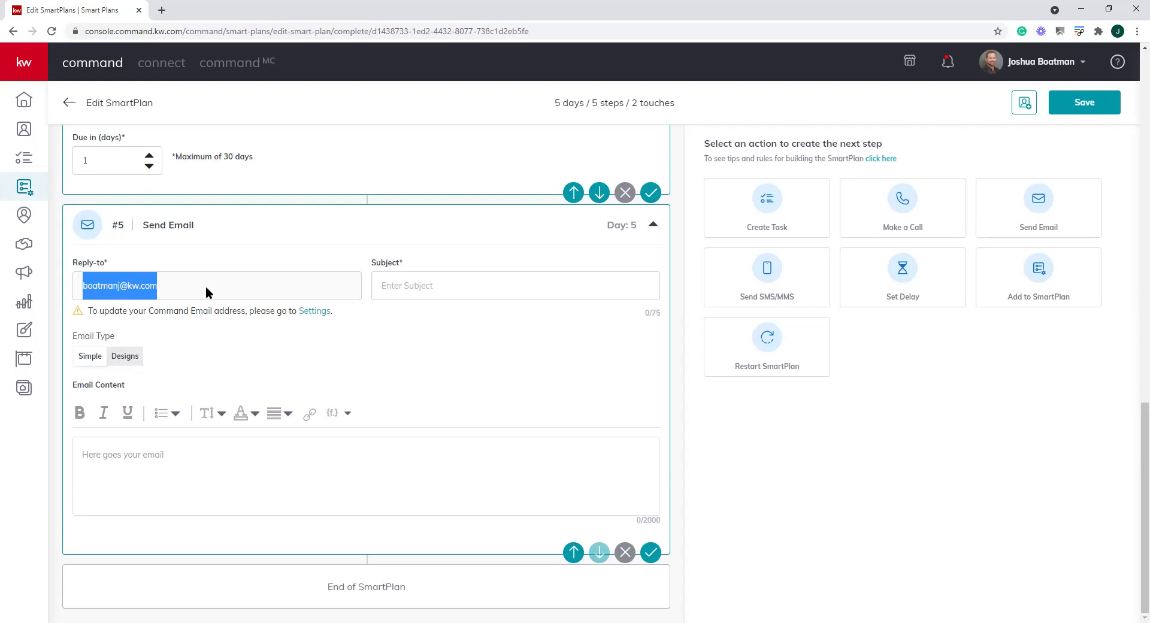
click(170, 286)
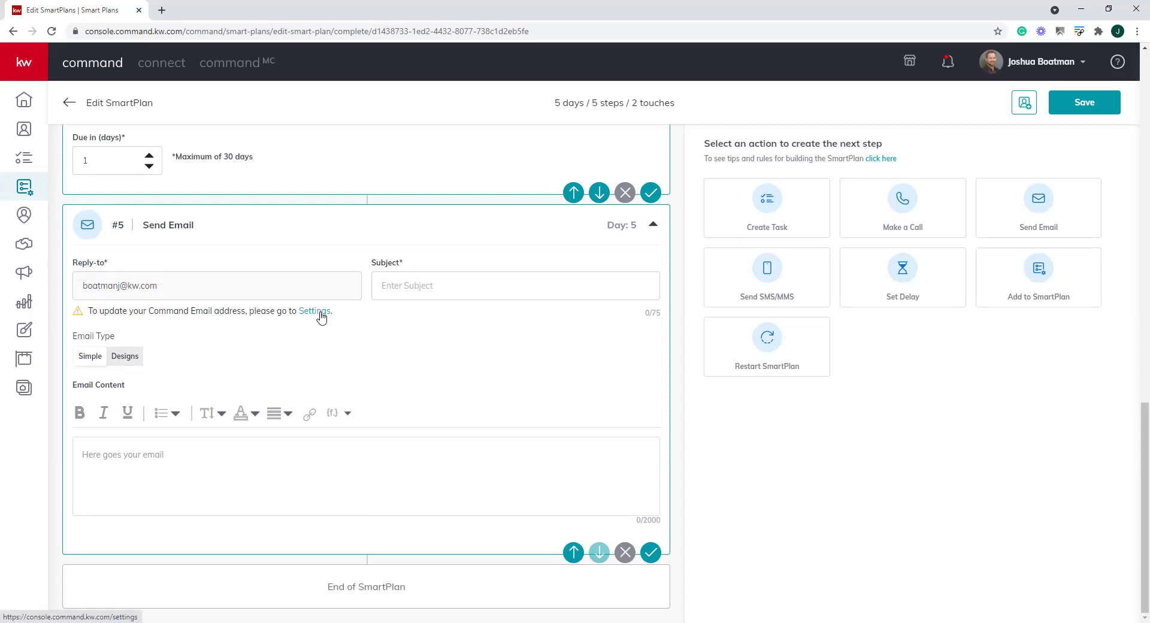
click(455, 285)
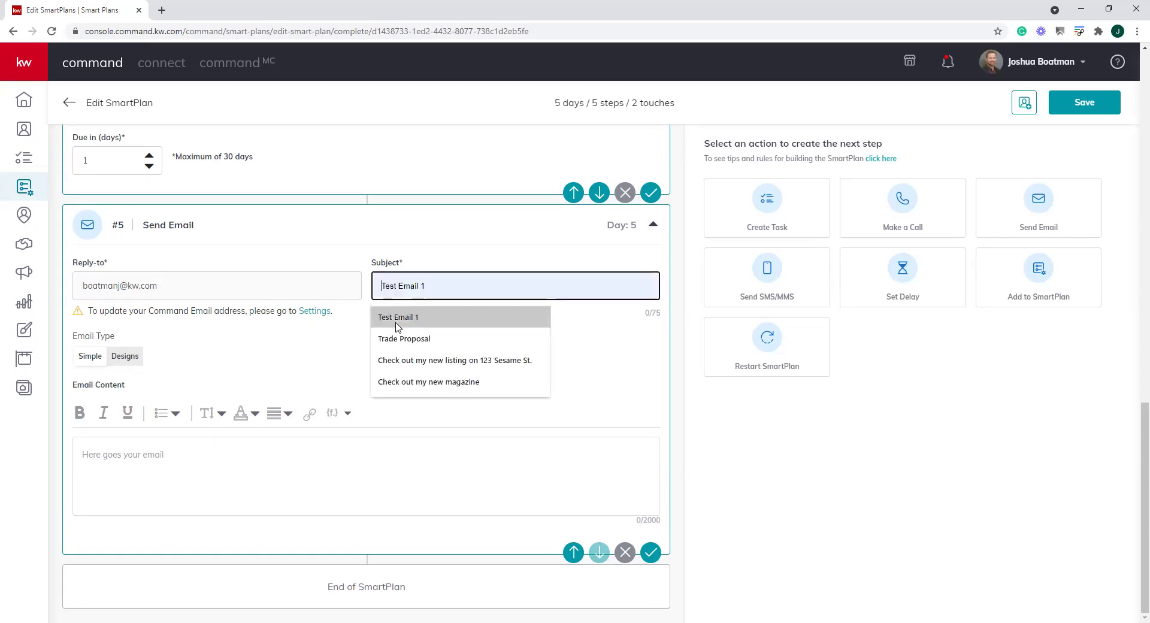
Choose 'Test Email 1' from the subject suggestions as the email subject.
click(419, 319)
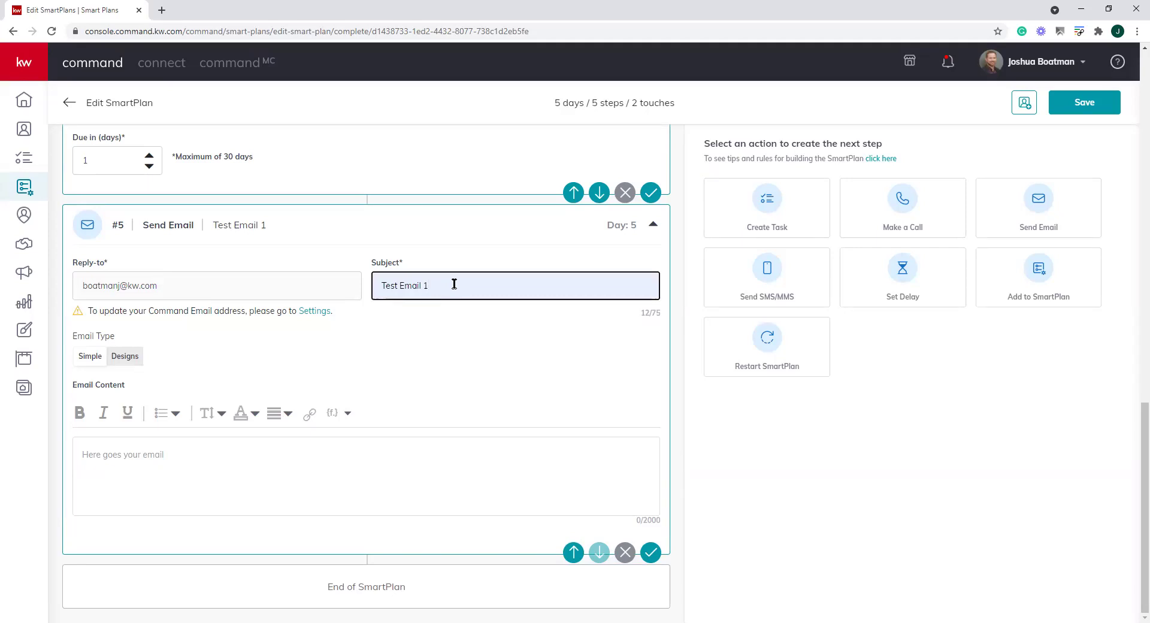
drag(403, 263, 372, 261)
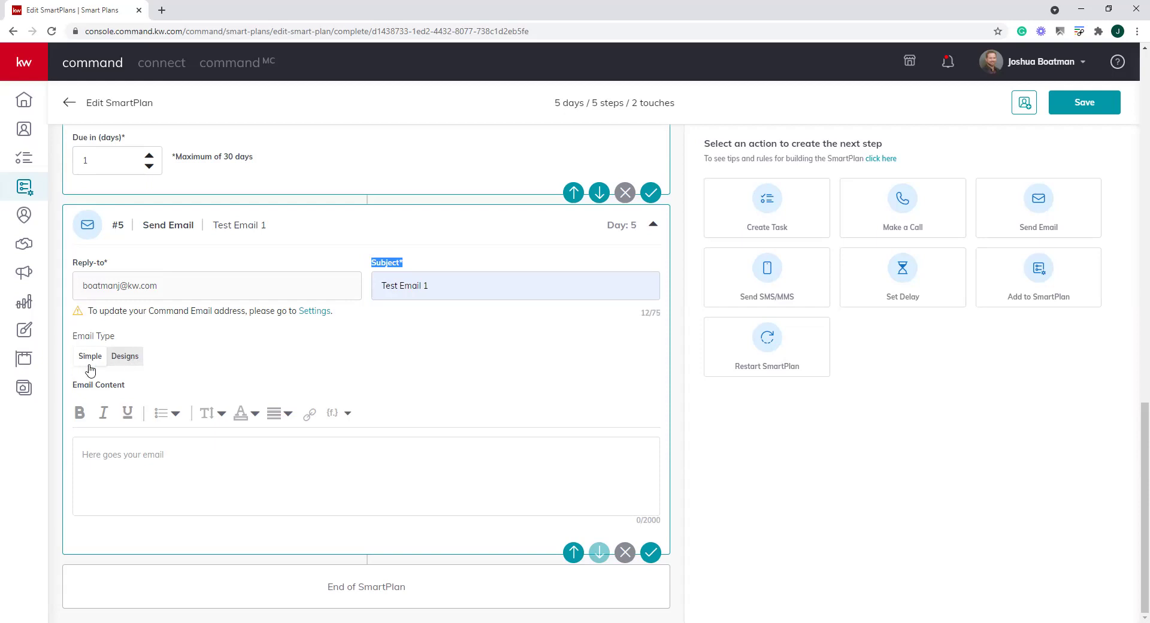
click(134, 460)
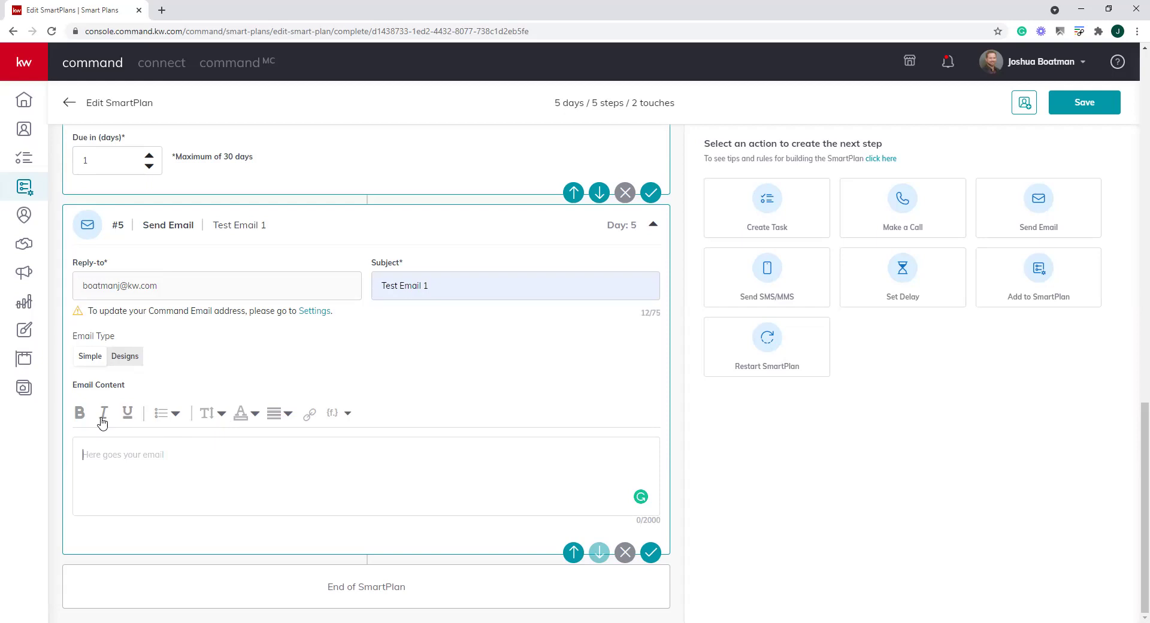
click(174, 416)
click(223, 419)
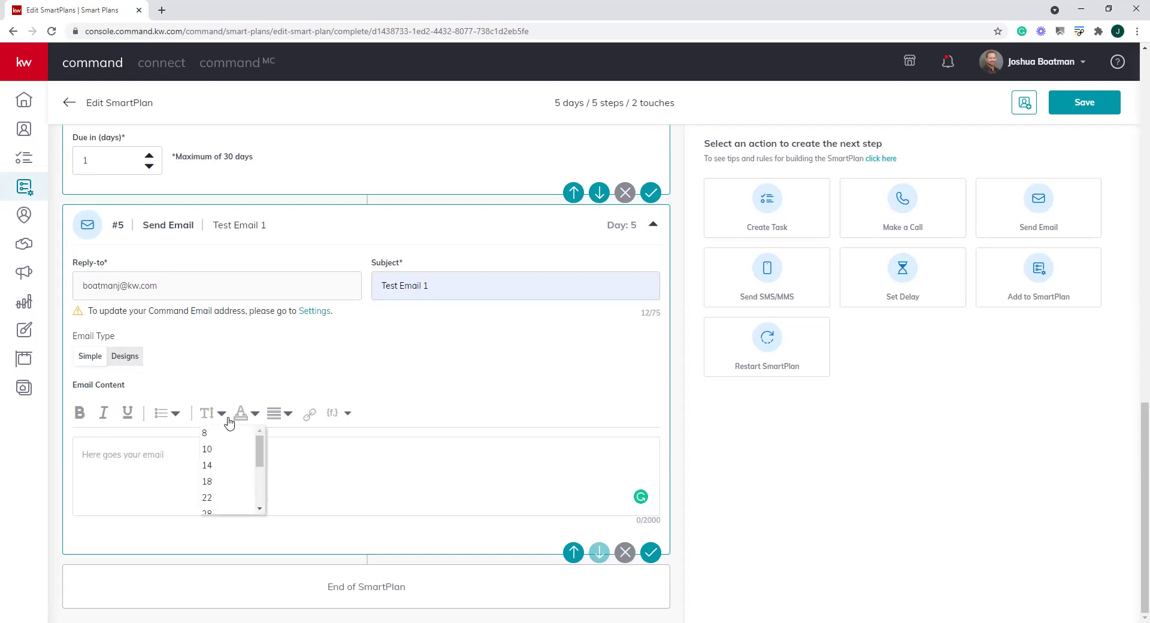
click(255, 419)
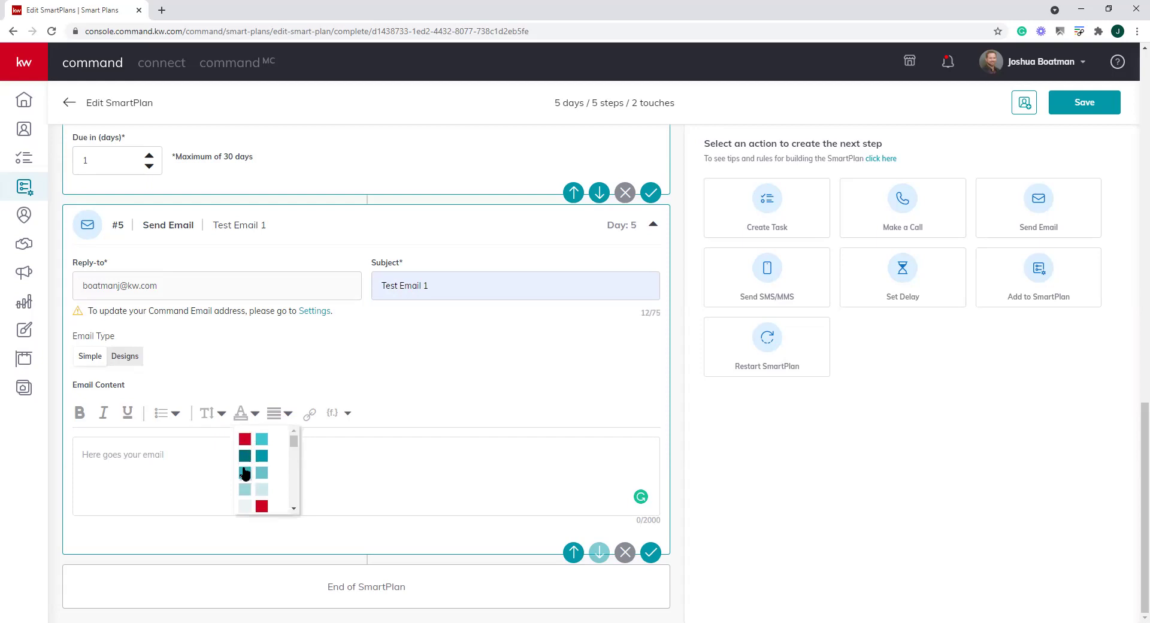
click(284, 419)
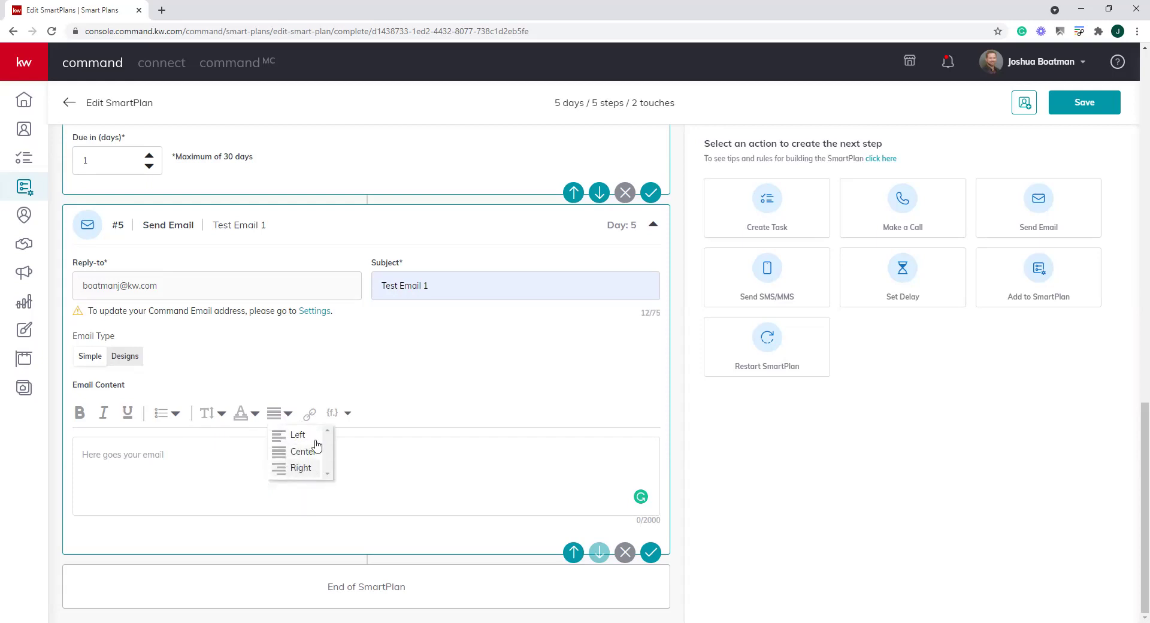
click(335, 423)
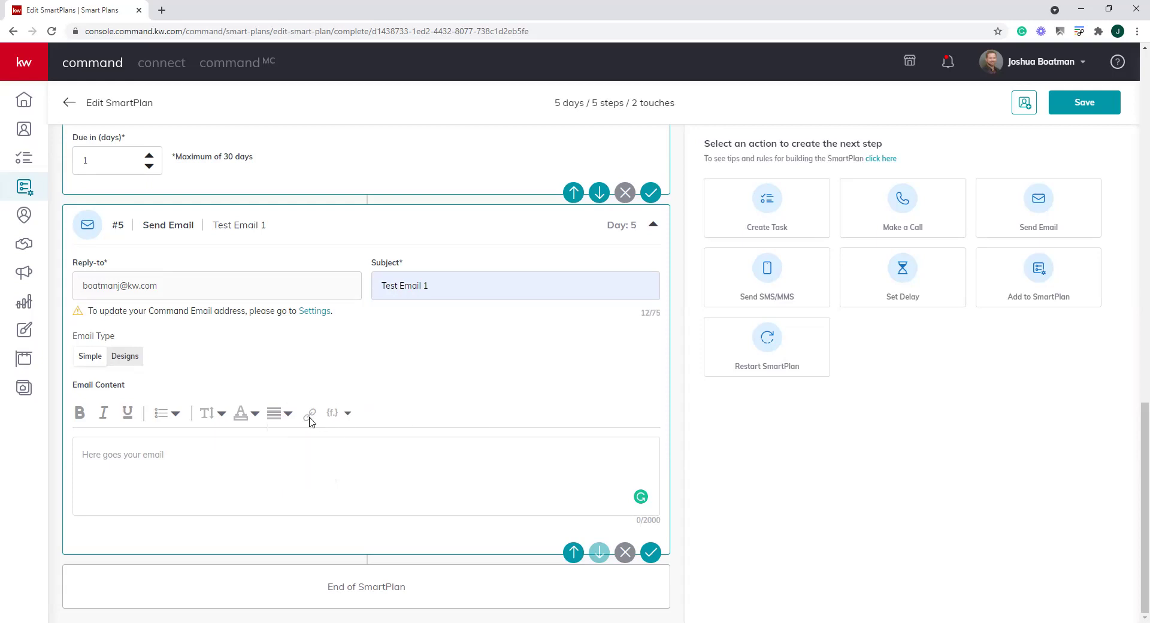
click(309, 415)
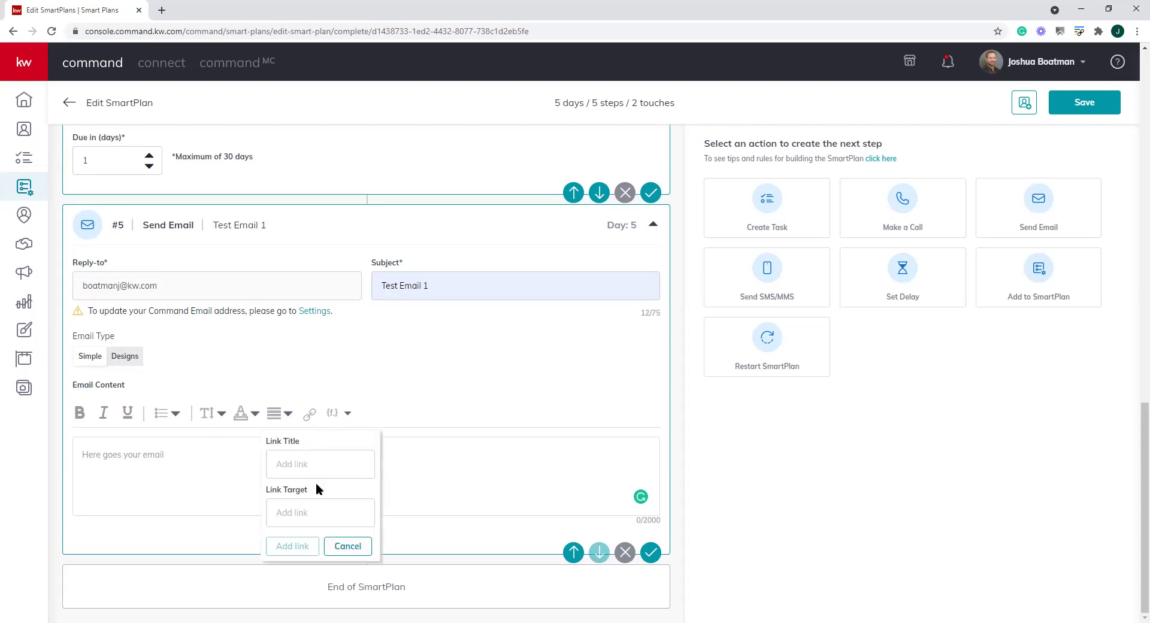
click(346, 546)
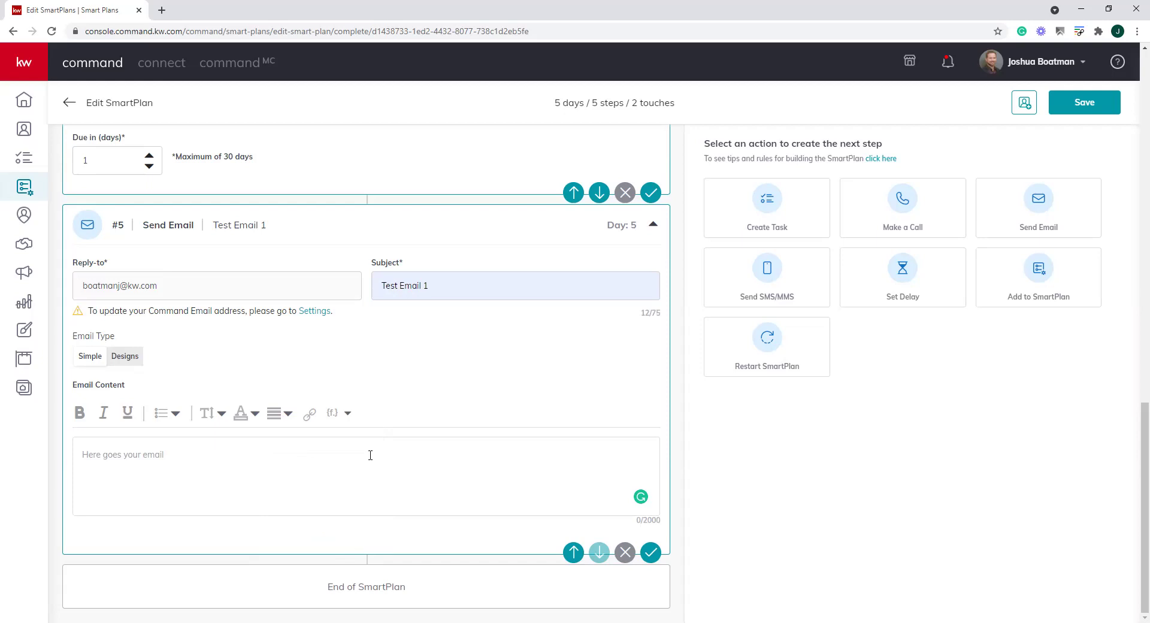
click(349, 415)
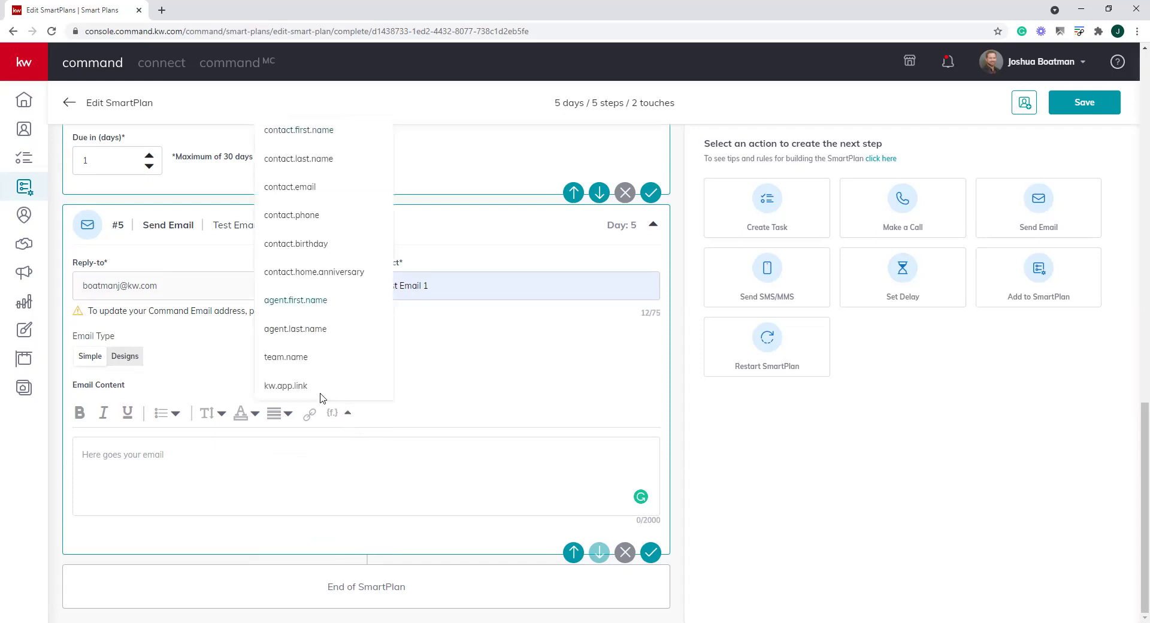
click(160, 453)
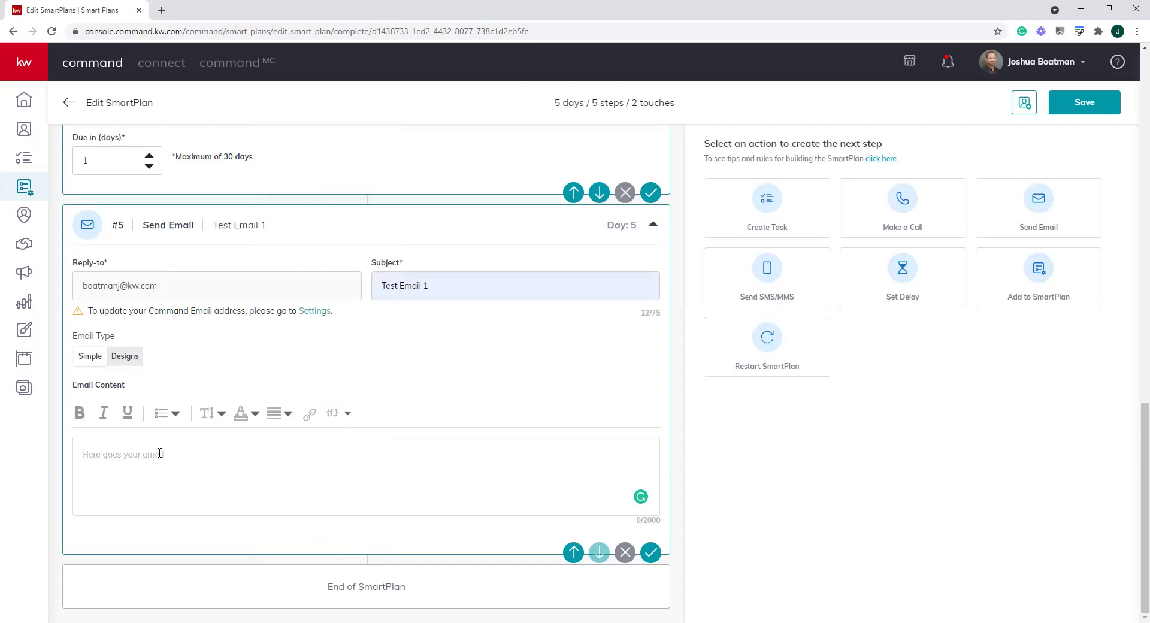
Write 'Hey, {contact.first.name}, Just wanted to check-in and see how things are going?' as the body.
text(Hey,)
click(347, 413)
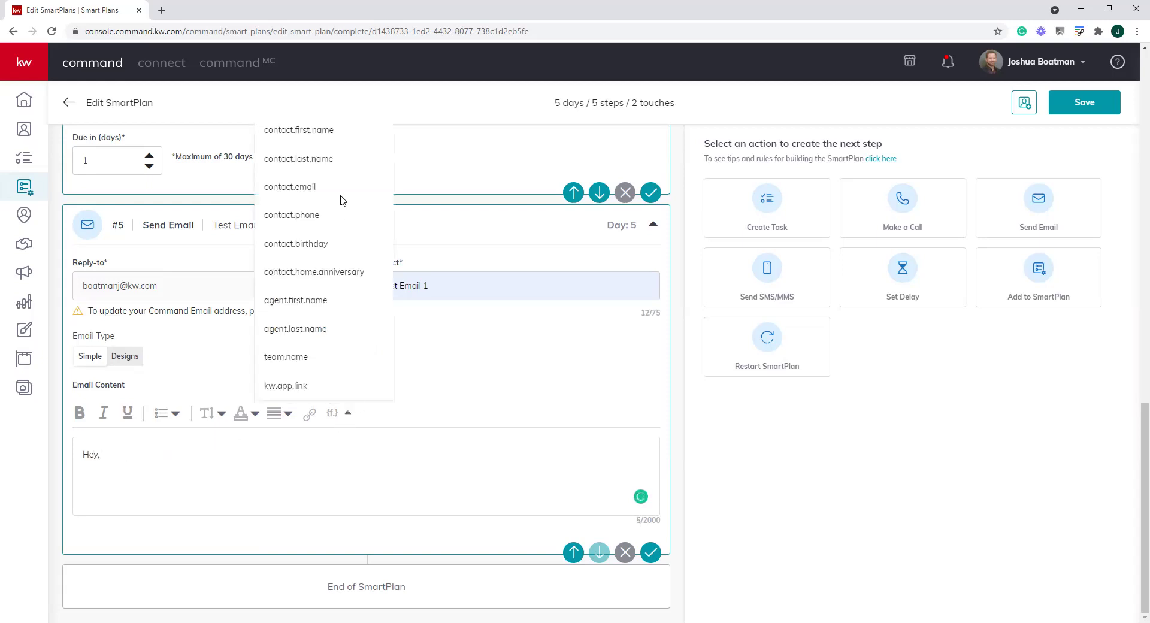
click(305, 131)
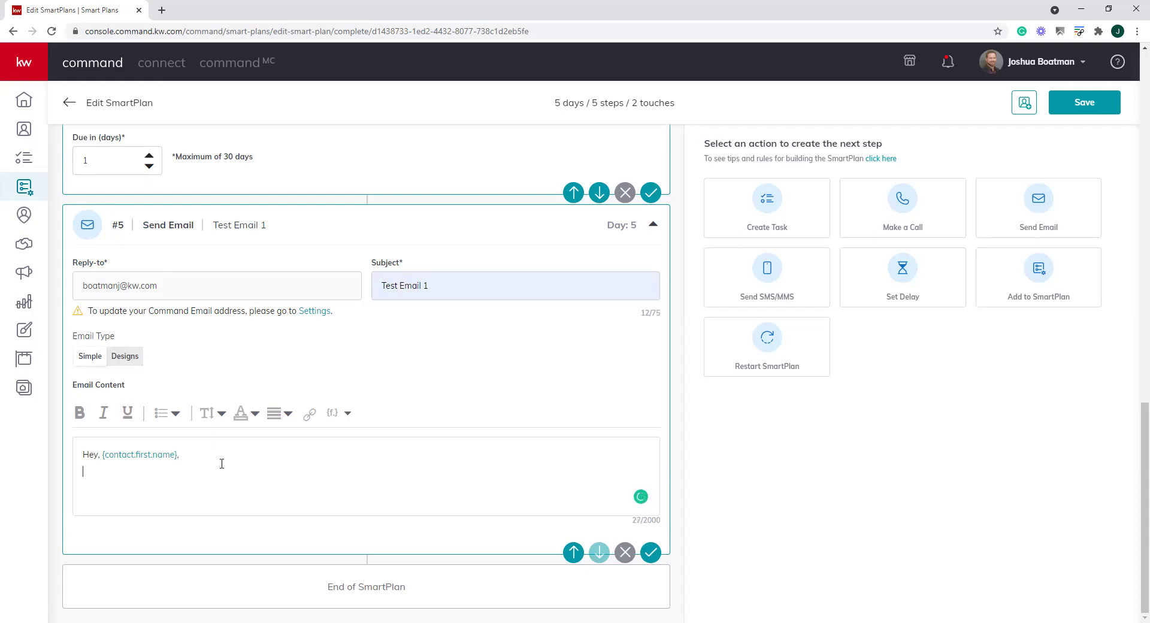
text(Just wanted to check in and see how things are )
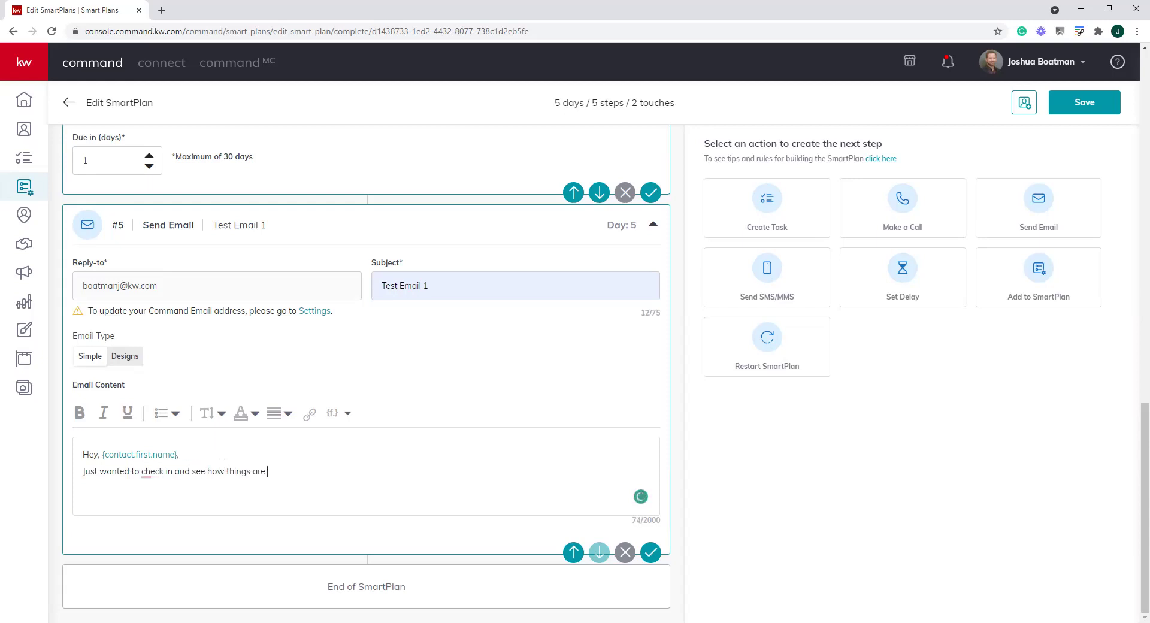
text(going!)
key(BackSpace)
text(?)
click(156, 472)
click(179, 509)
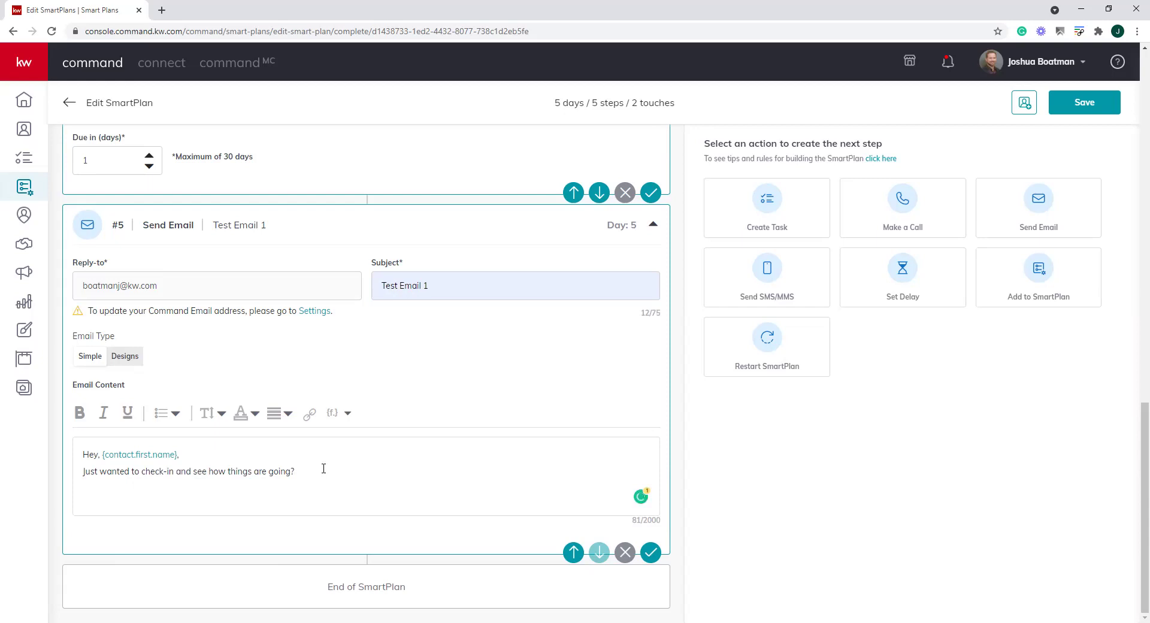
click(353, 415)
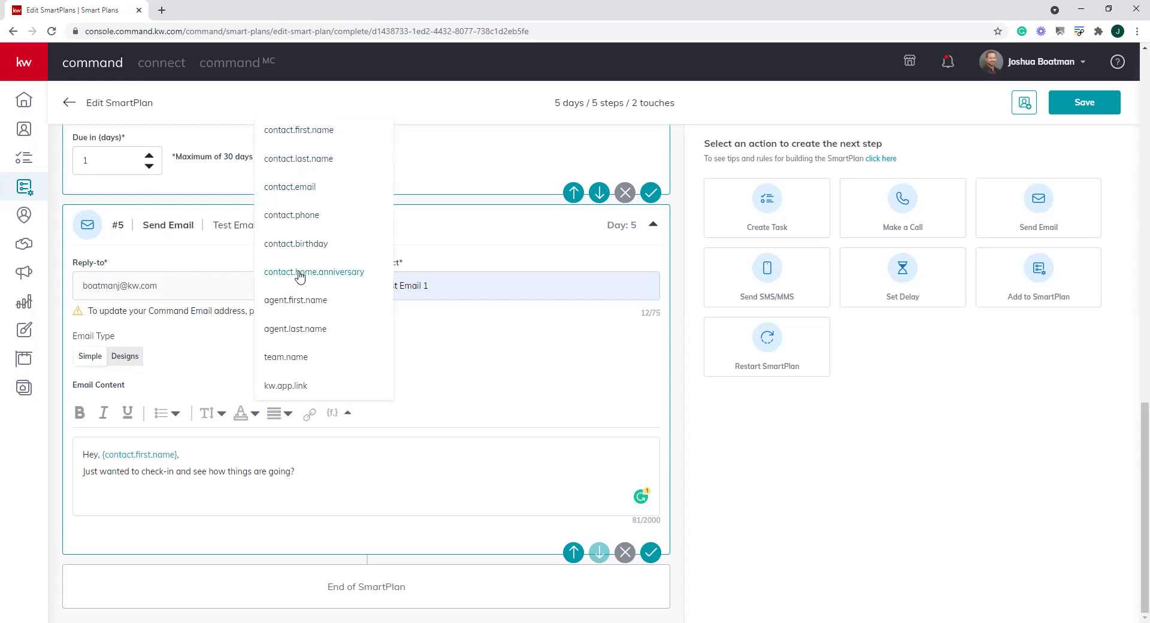
click(671, 362)
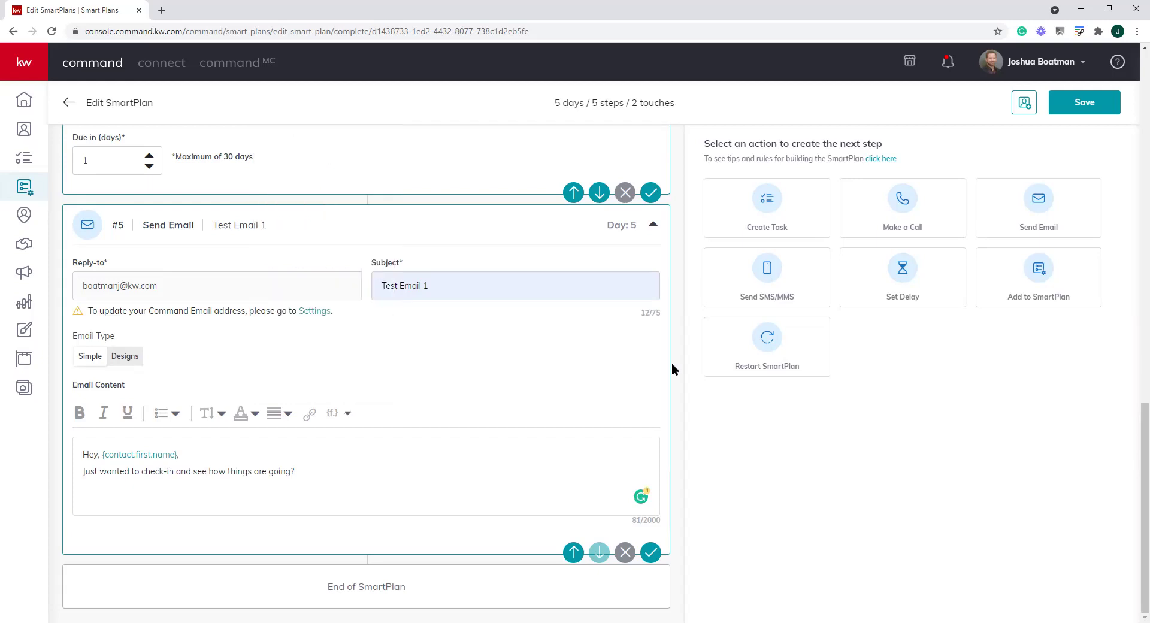
scroll(237, 285, up, 8)
scroll(237, 285, up, 1)
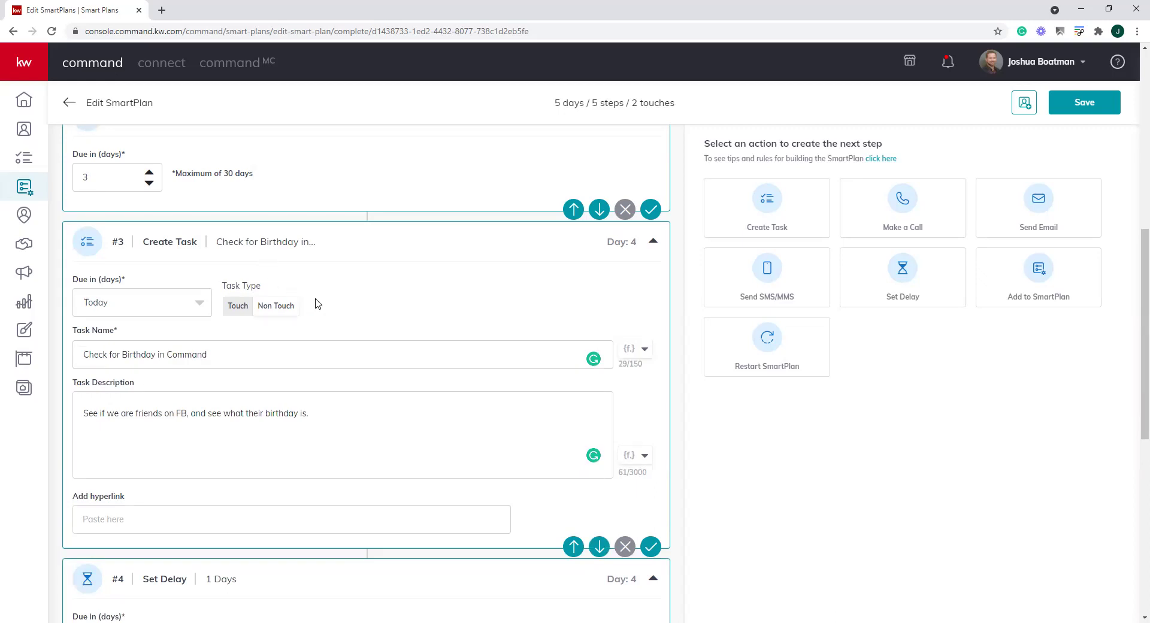
scroll(680, 442, down, 5)
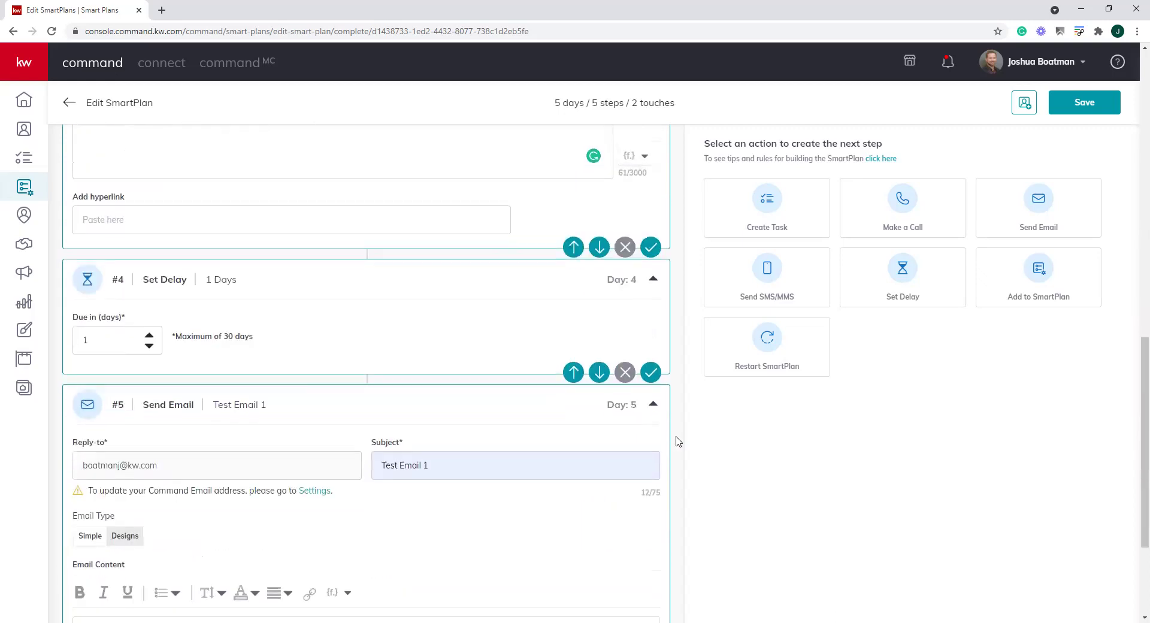
scroll(677, 442, down, 3)
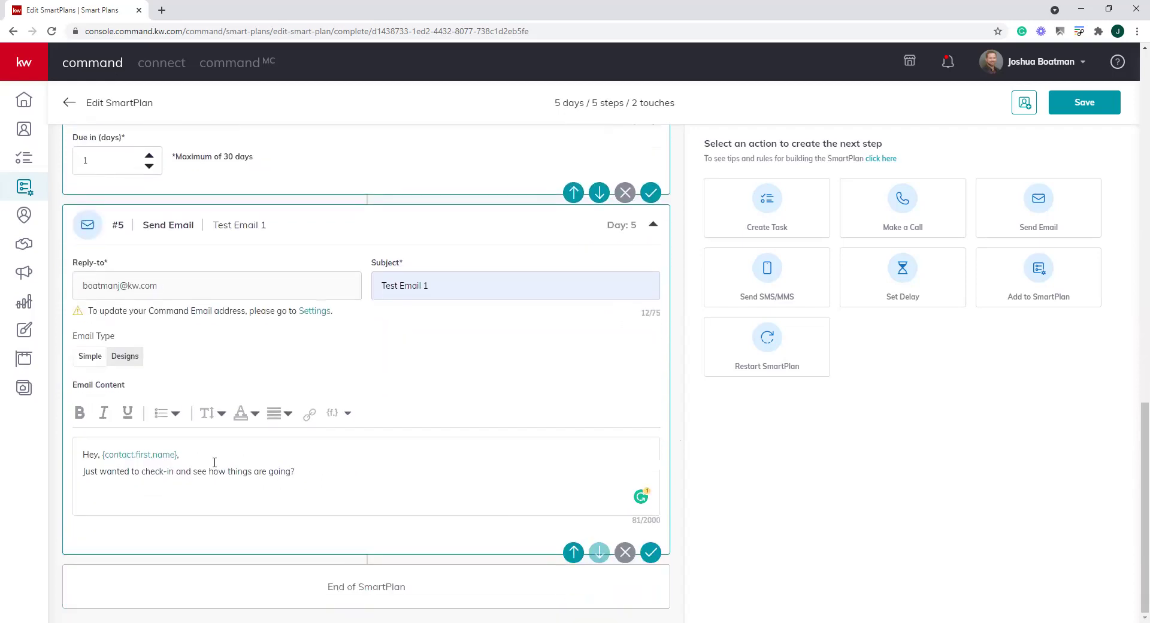
Start the sign-off with 'Sincerley,' on a new line below the question.
click(300, 471)
click(347, 413)
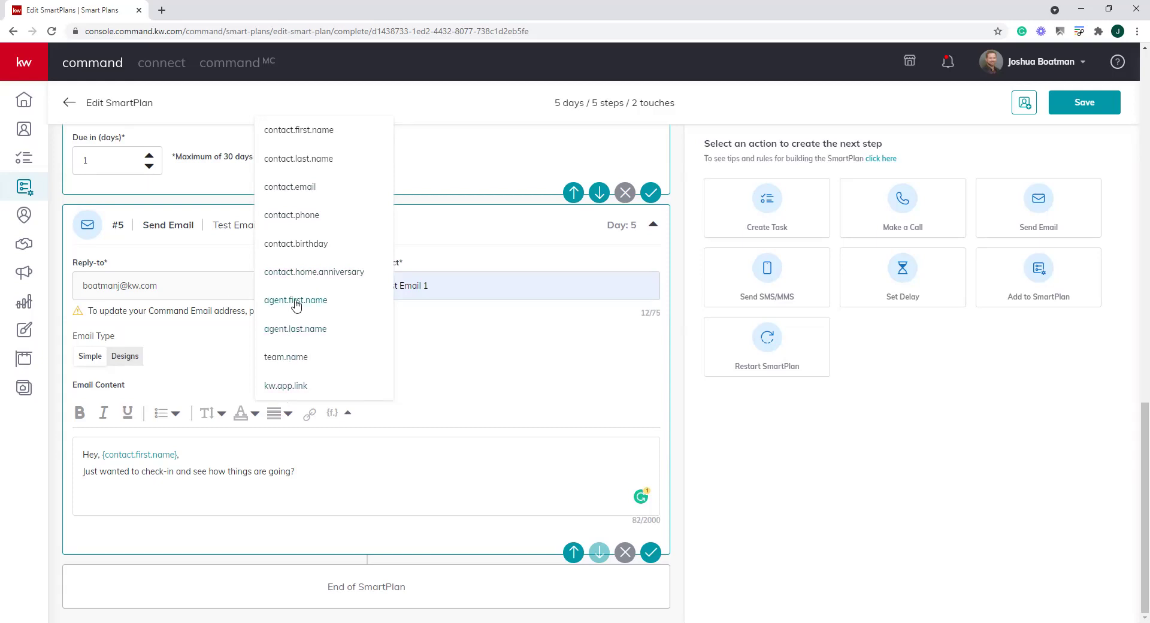
click(101, 495)
text(Sincerley,)
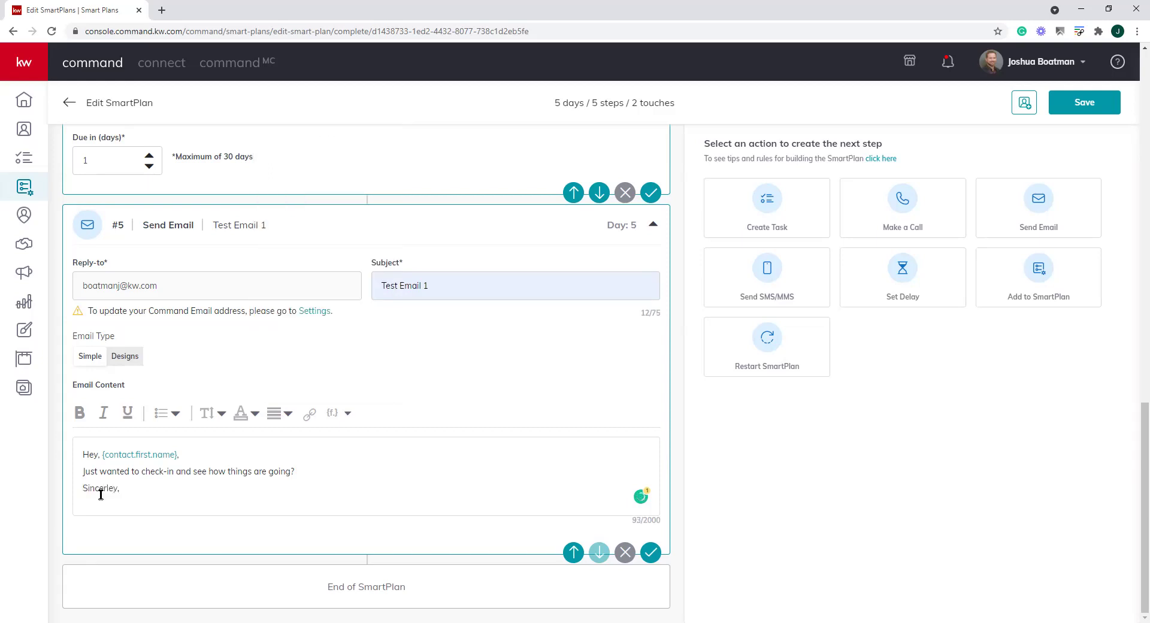
key(Return)
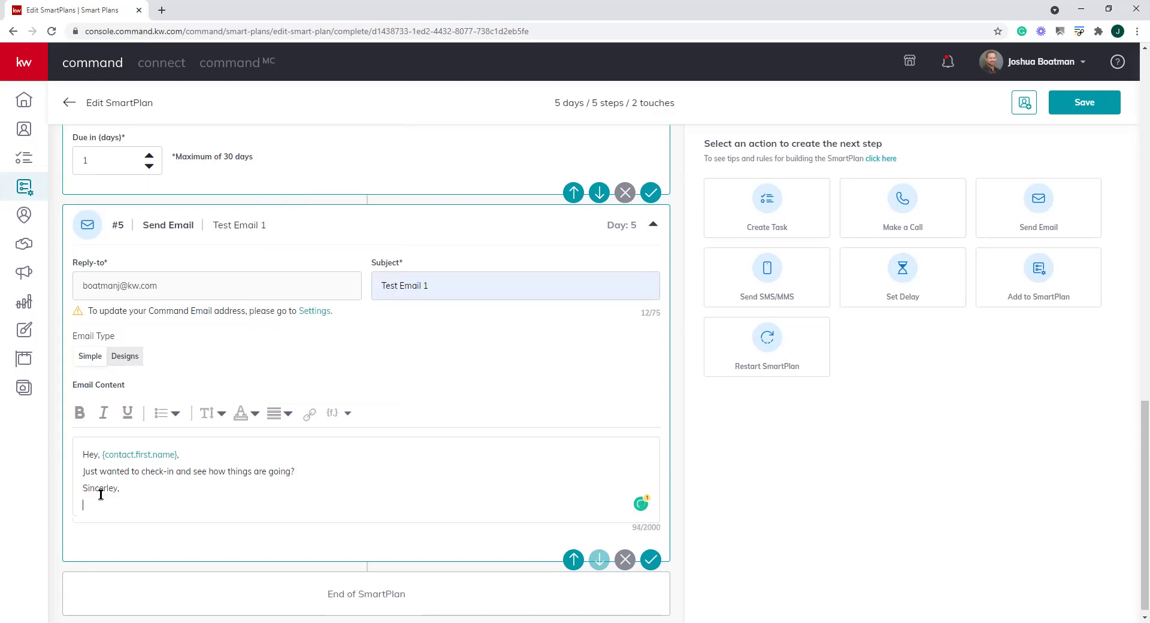
Add {agent.first.name} and {agent.last.name} merge fields on the signature line.
click(348, 414)
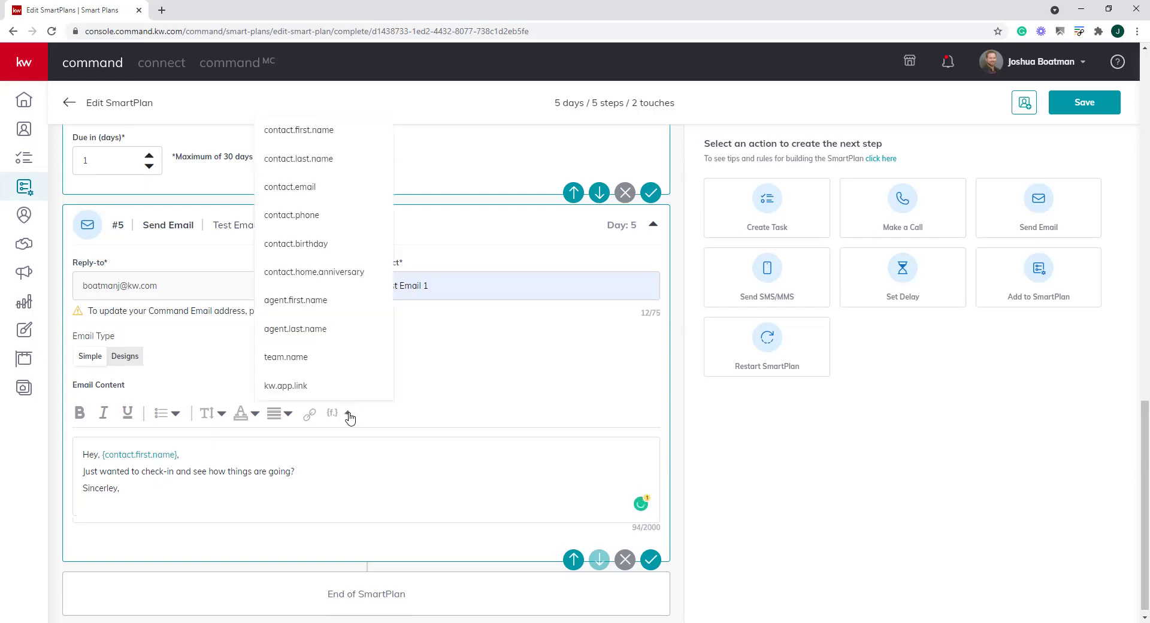
click(317, 302)
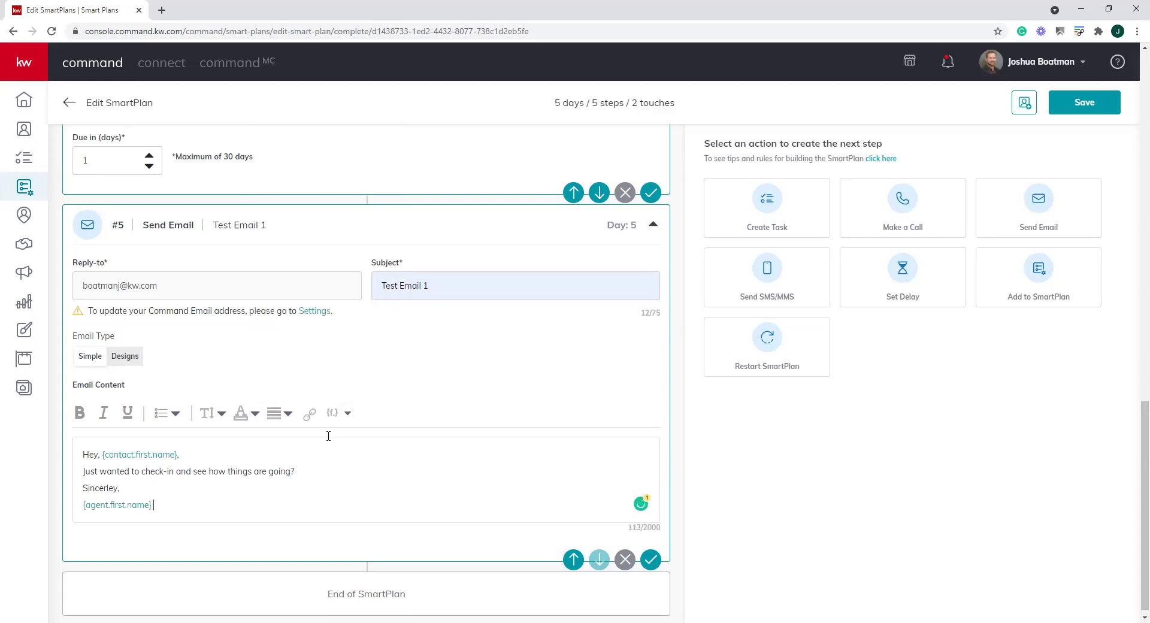
click(348, 413)
click(327, 334)
drag(298, 470, 82, 472)
Make the check-in sentence bold, yellow and very large.
click(80, 420)
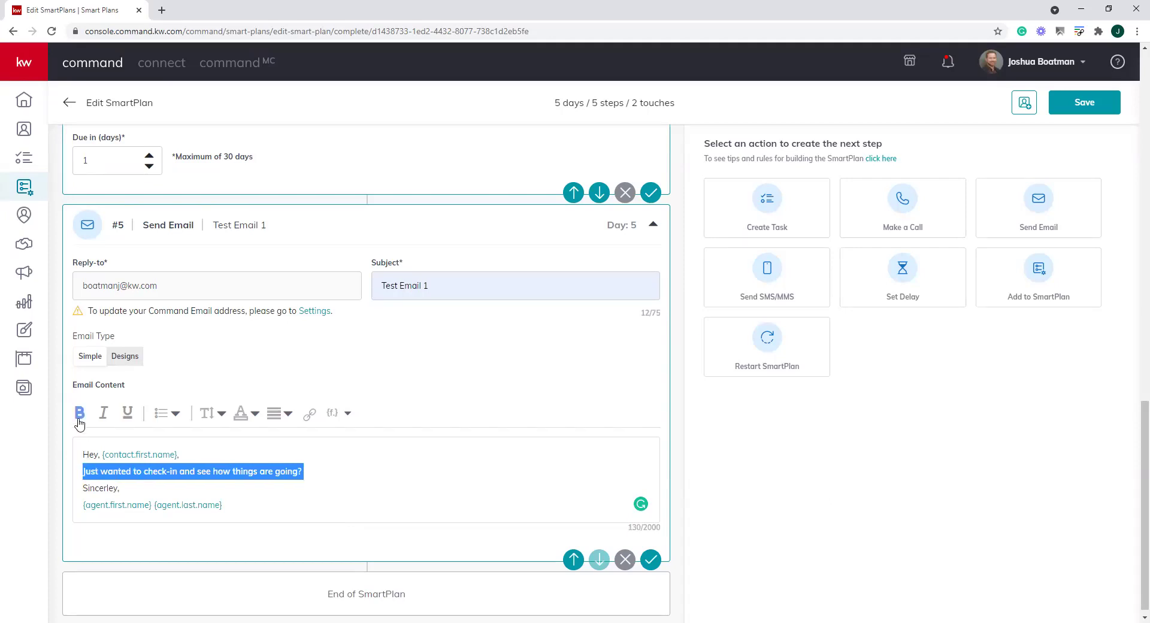
click(254, 414)
scroll(284, 464, down, 2)
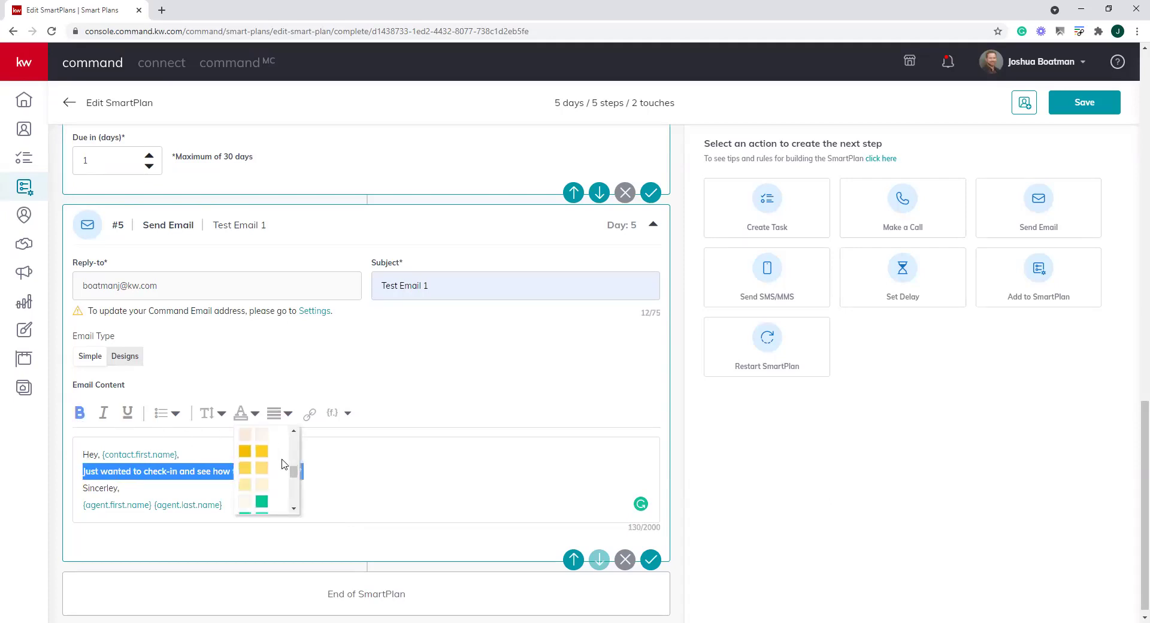
click(244, 451)
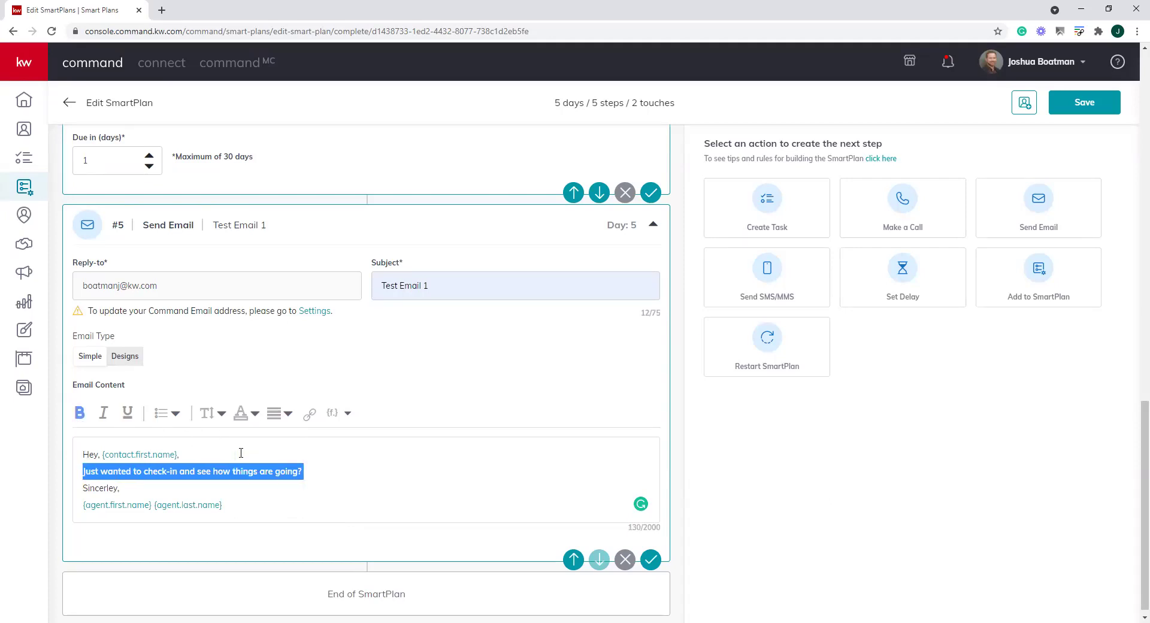
click(219, 413)
scroll(239, 497, down, 2)
click(231, 496)
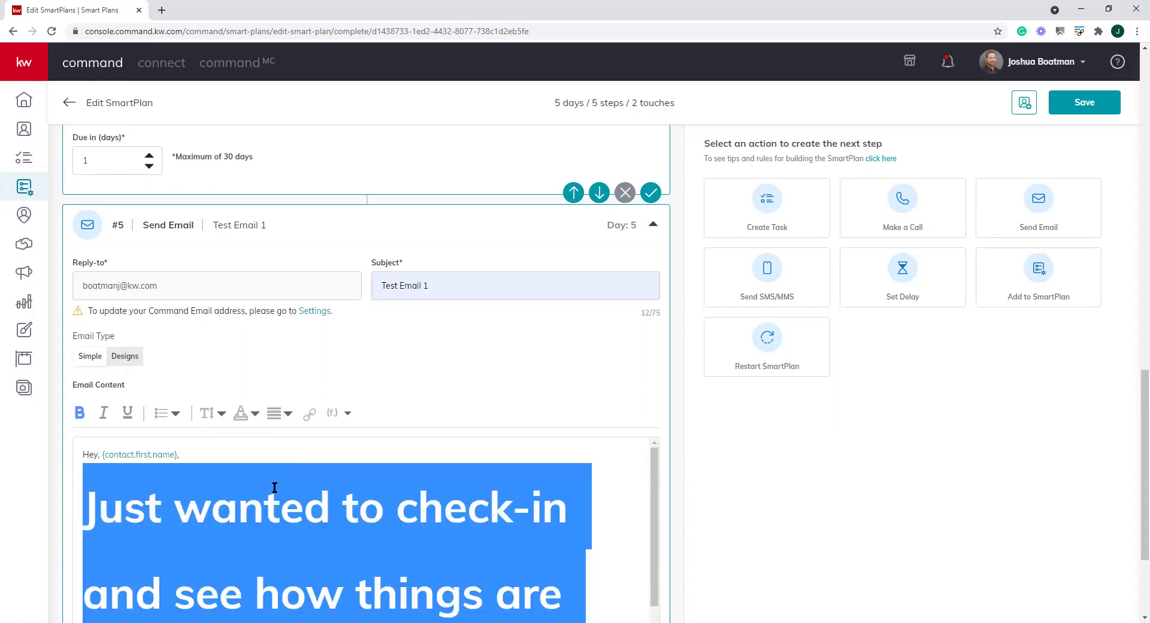
Save the Test Email 1 step and switch its email type to Designs.
click(580, 512)
scroll(583, 514, down, 2)
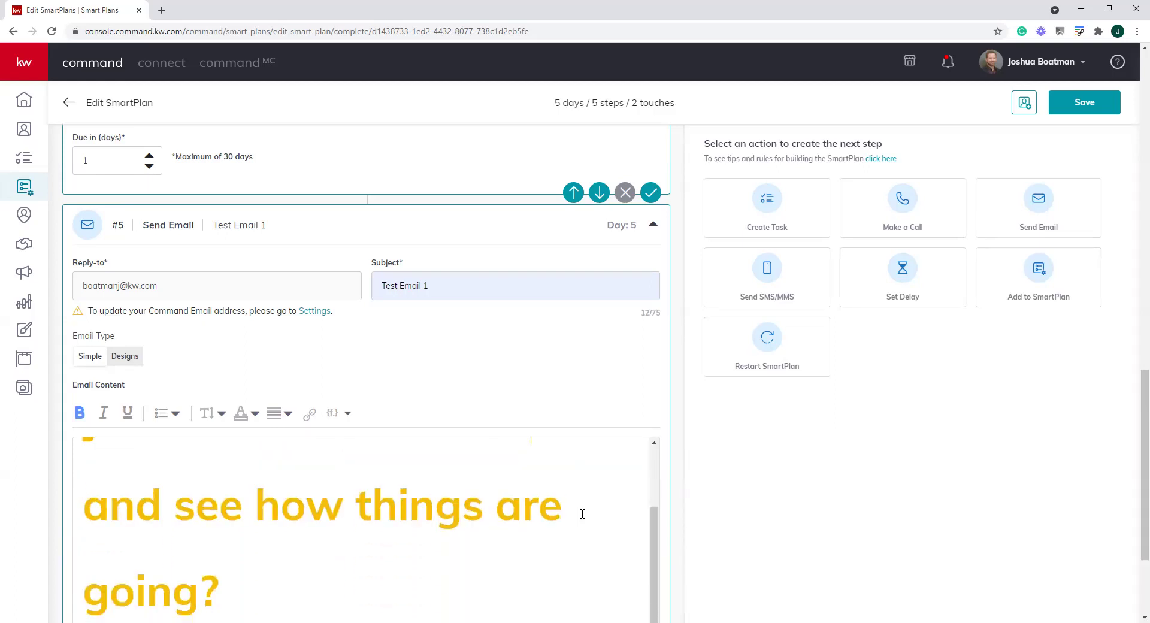
scroll(670, 534, down, 3)
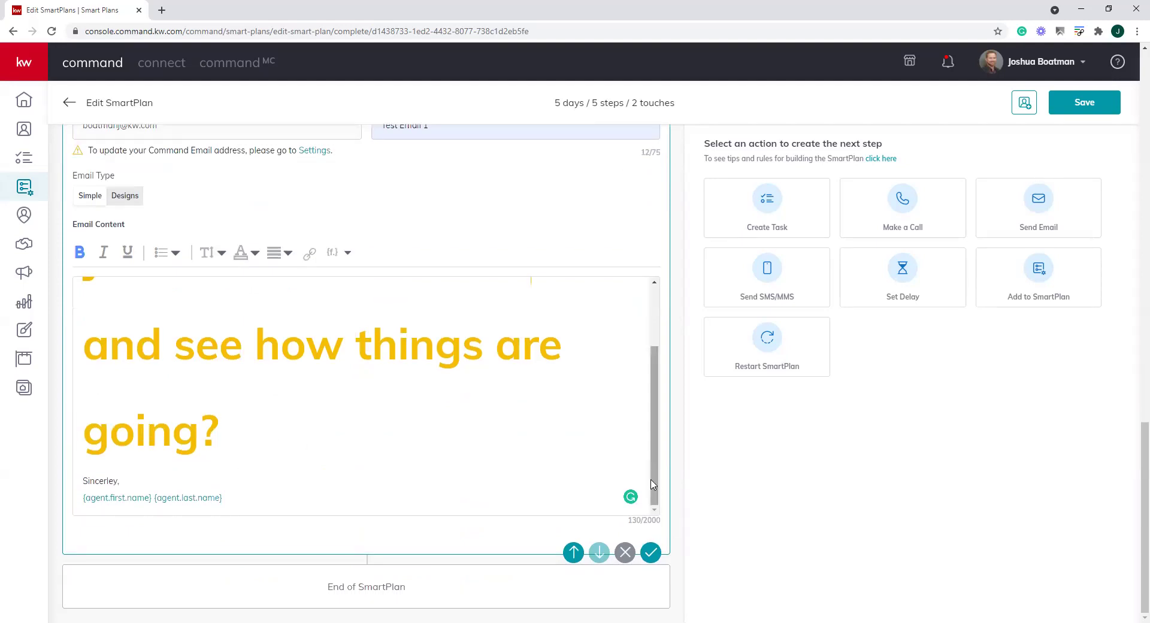
scroll(643, 410, up, 3)
drag(654, 421, 655, 464)
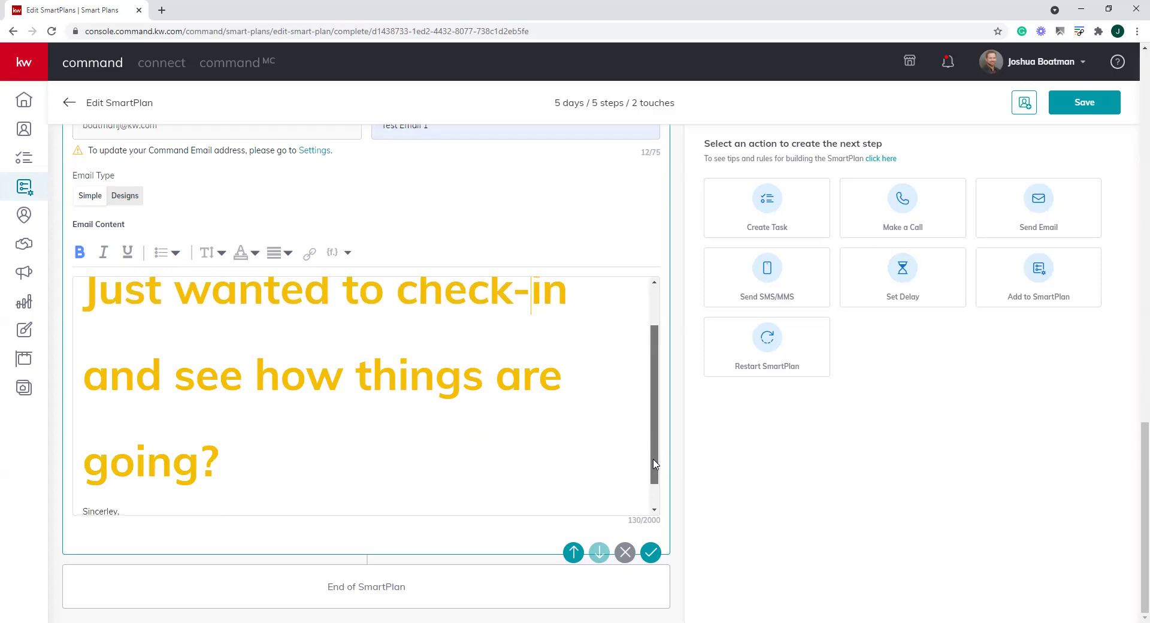
scroll(654, 465, up, 1)
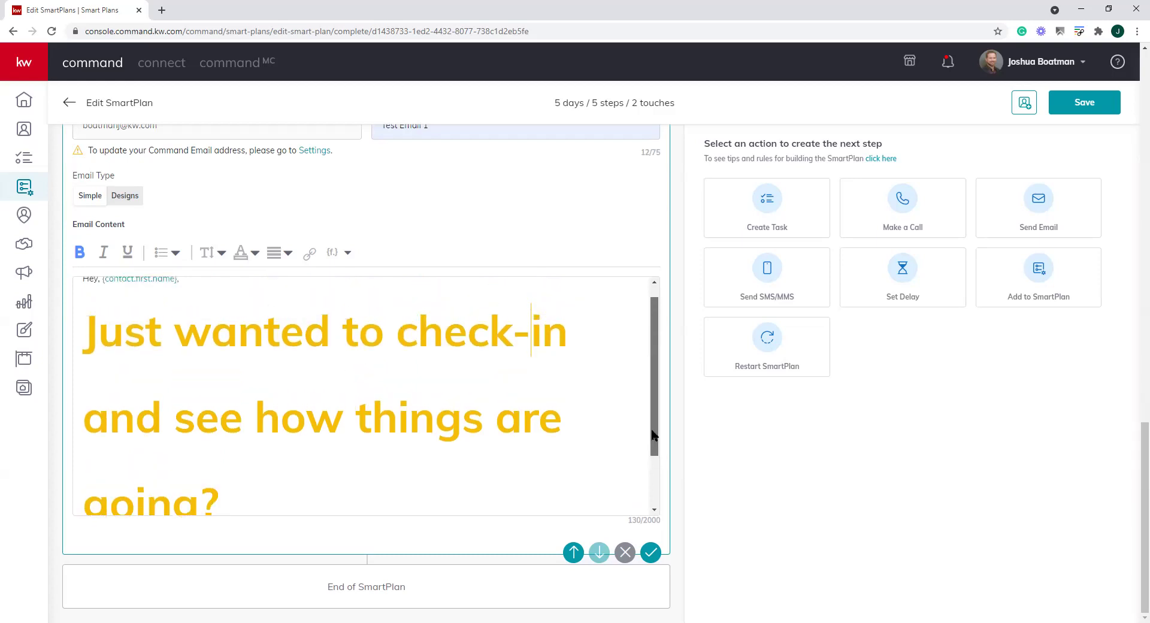
drag(561, 426, 281, 366)
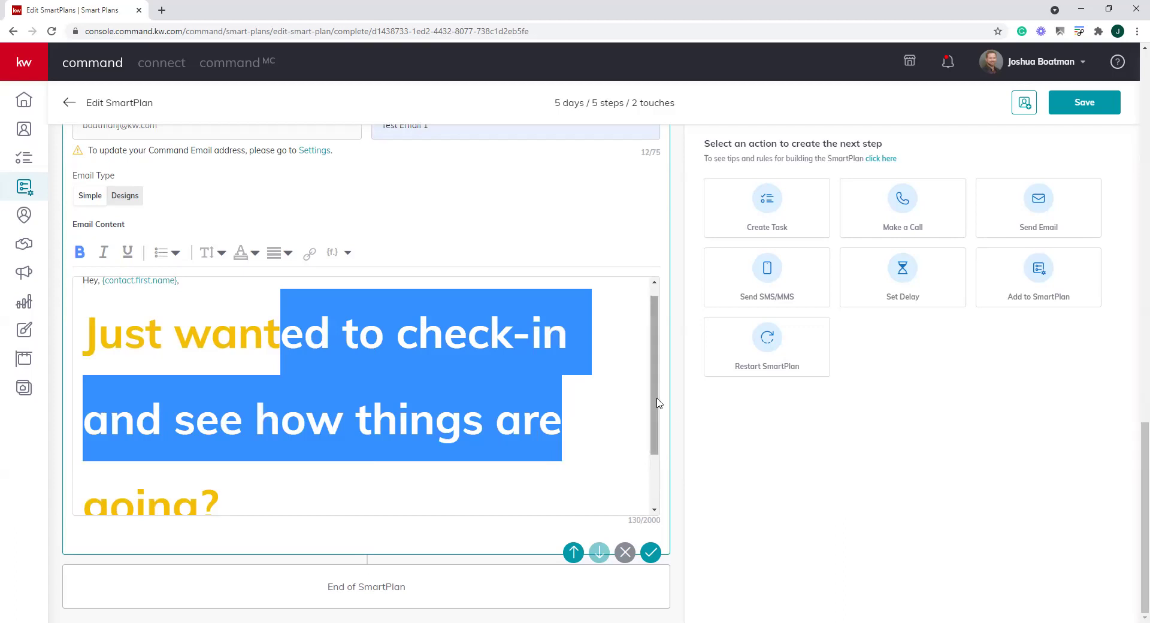
drag(656, 406, 658, 456)
click(247, 416)
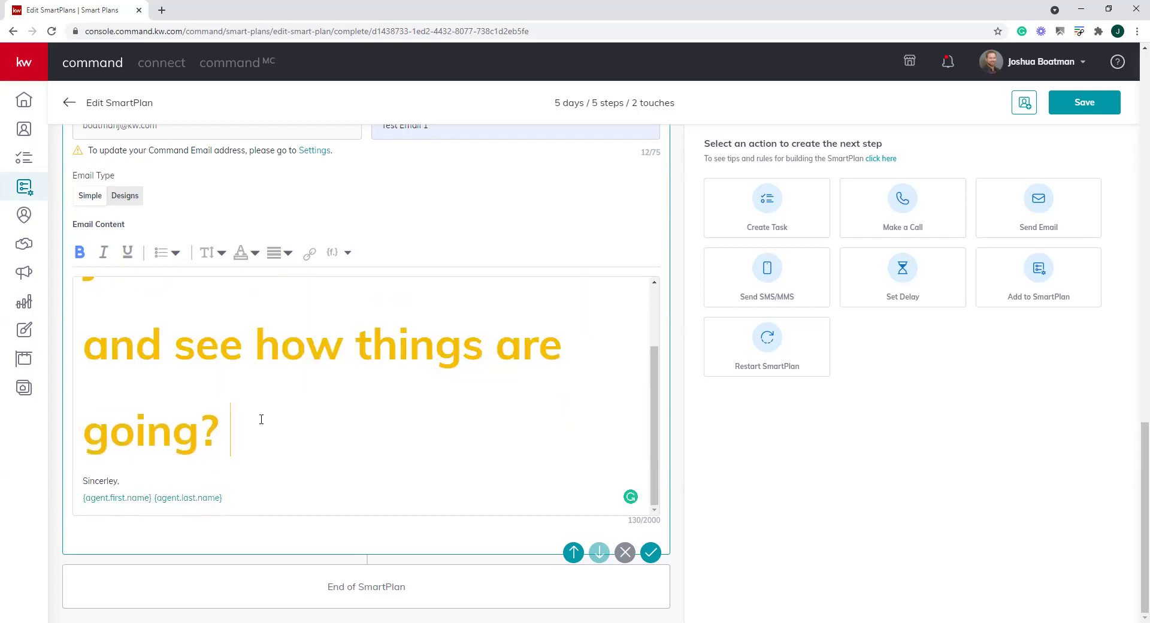
drag(654, 439, 648, 362)
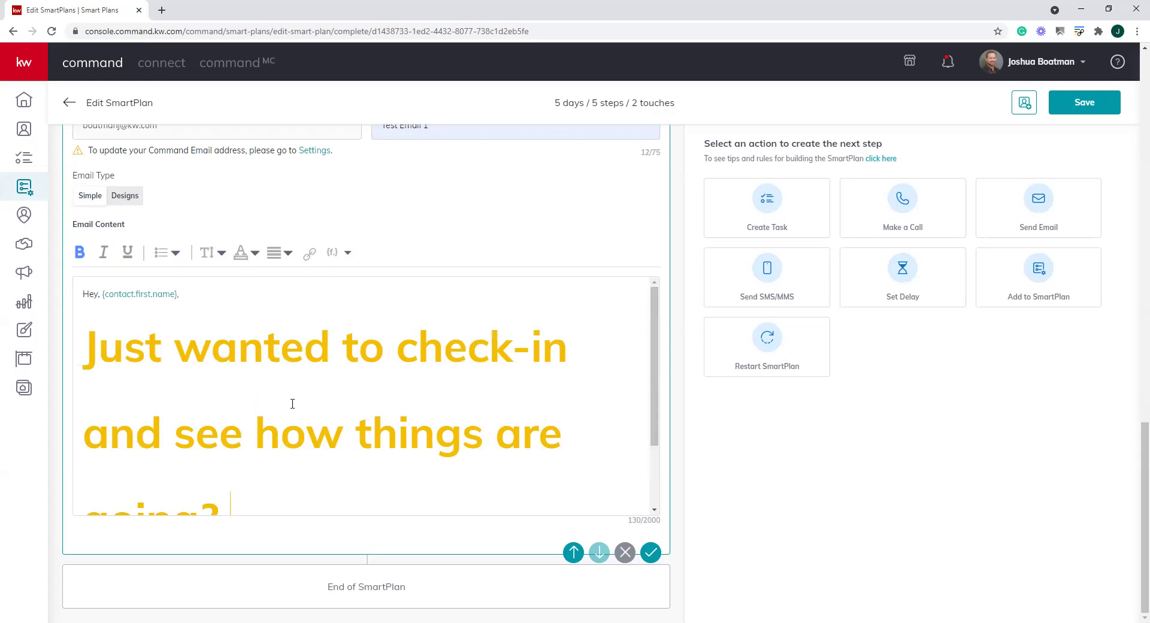
click(650, 552)
click(128, 200)
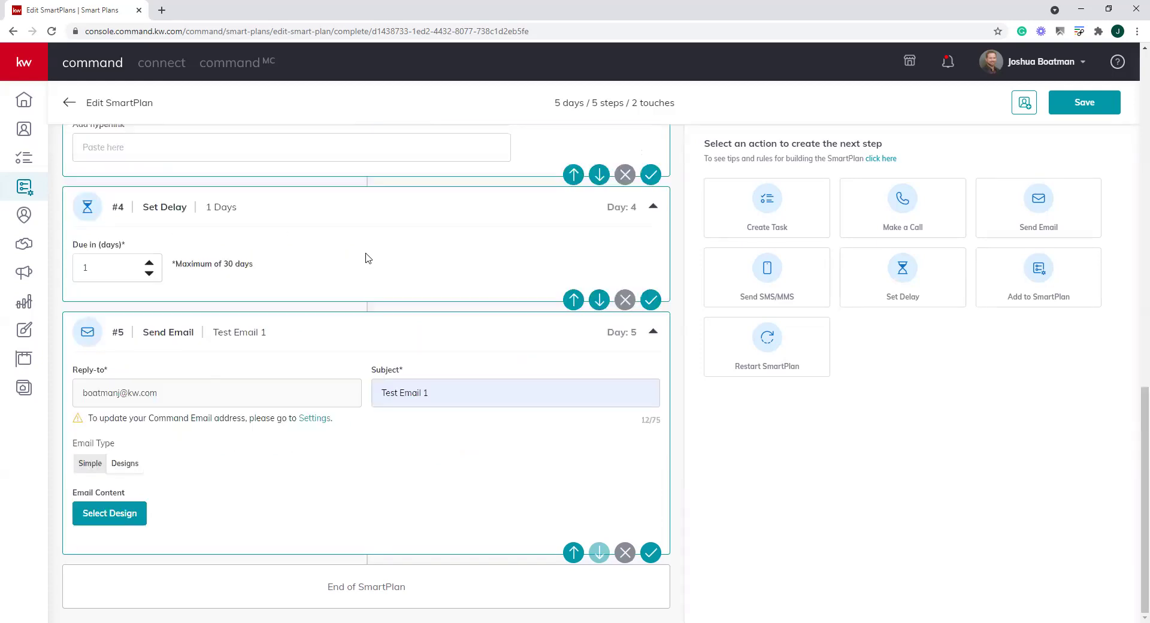
Open the email Template Library and load more designs, showing 32 of 72.
click(125, 517)
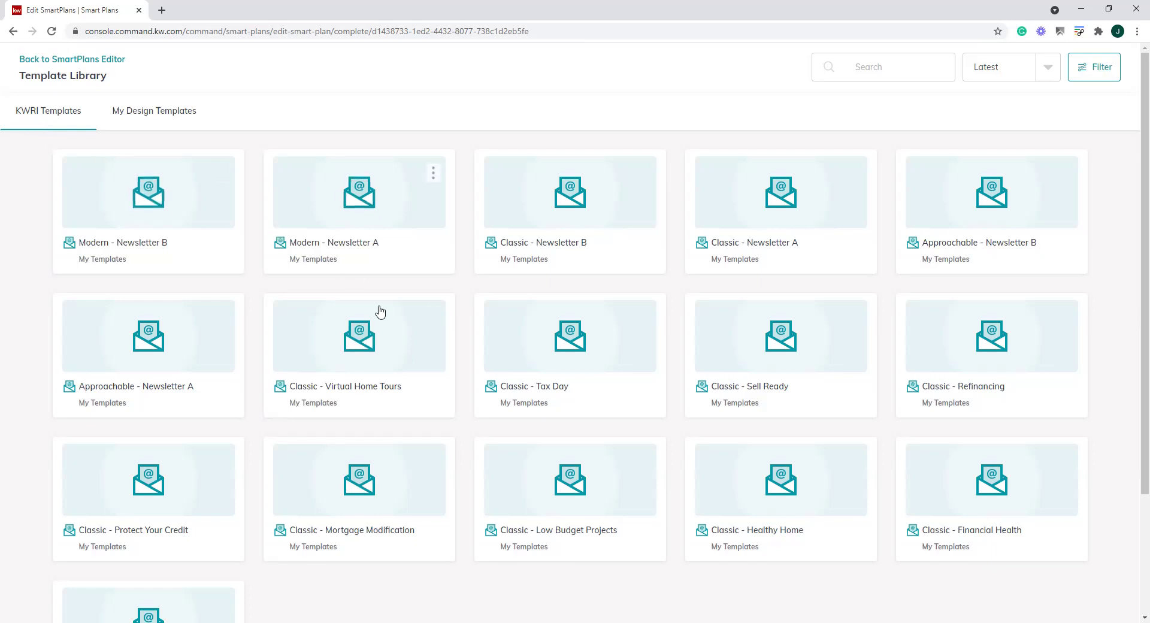
scroll(473, 363, down, 3)
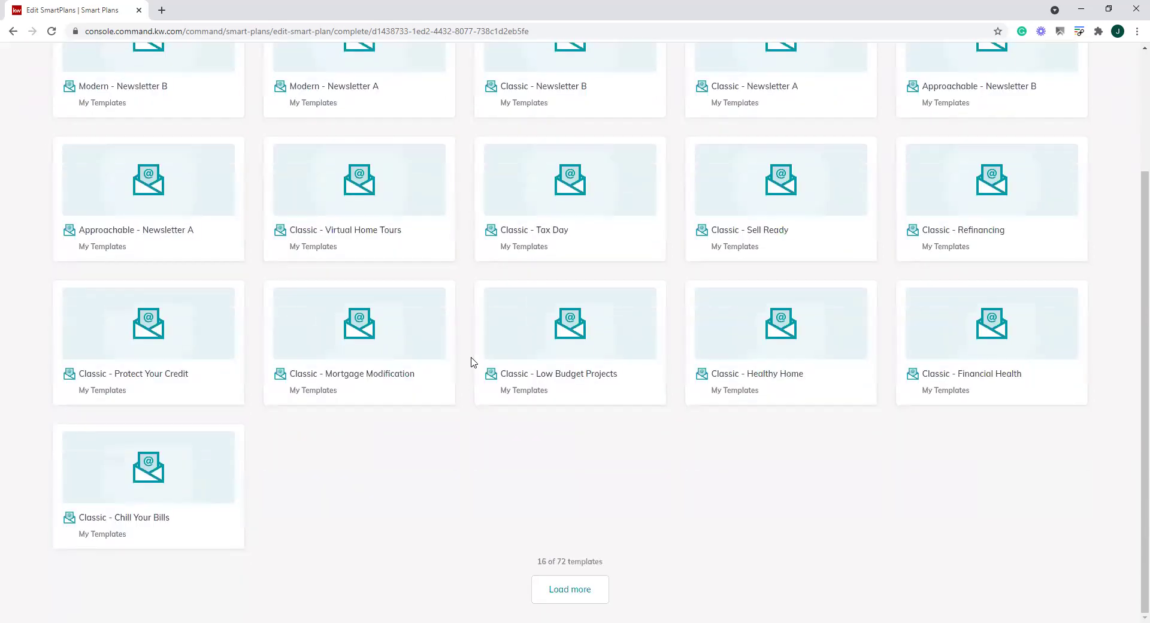
click(568, 590)
scroll(476, 399, down, 8)
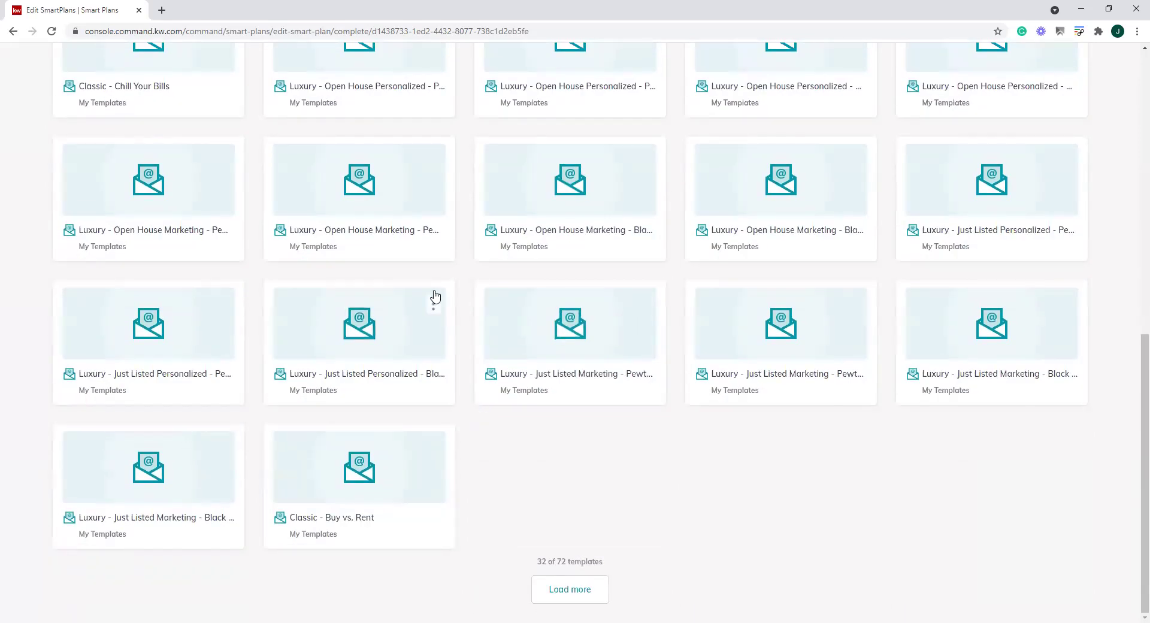
click(434, 305)
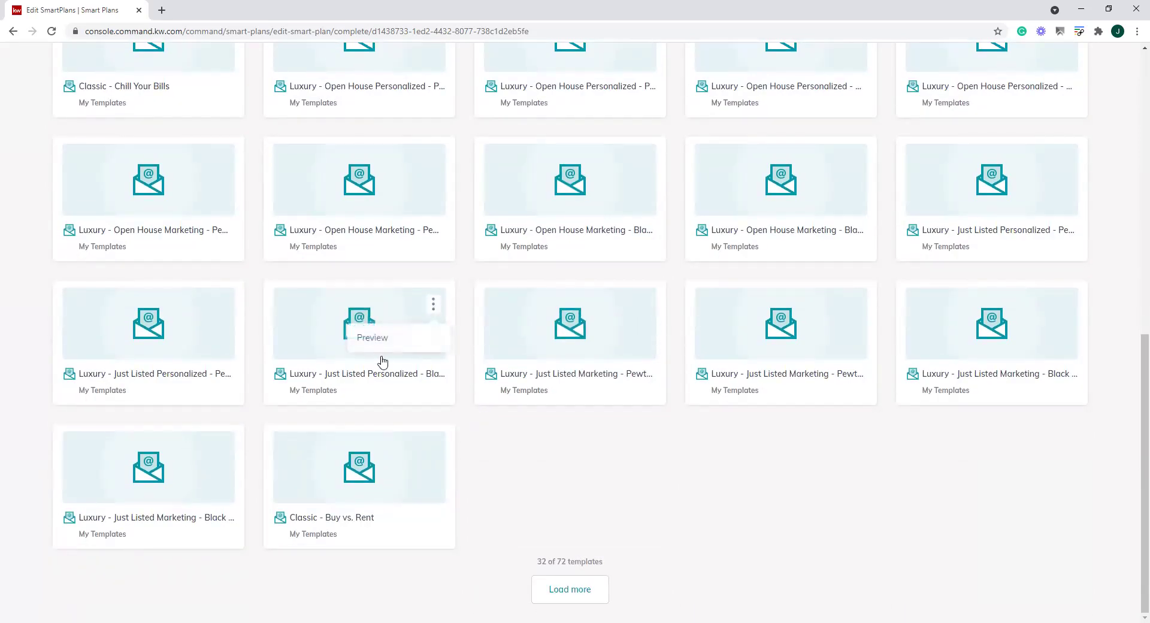
Preview the Luxury - Just Listed Personalized - Black - Two Logo Footer template and scroll through it.
click(372, 337)
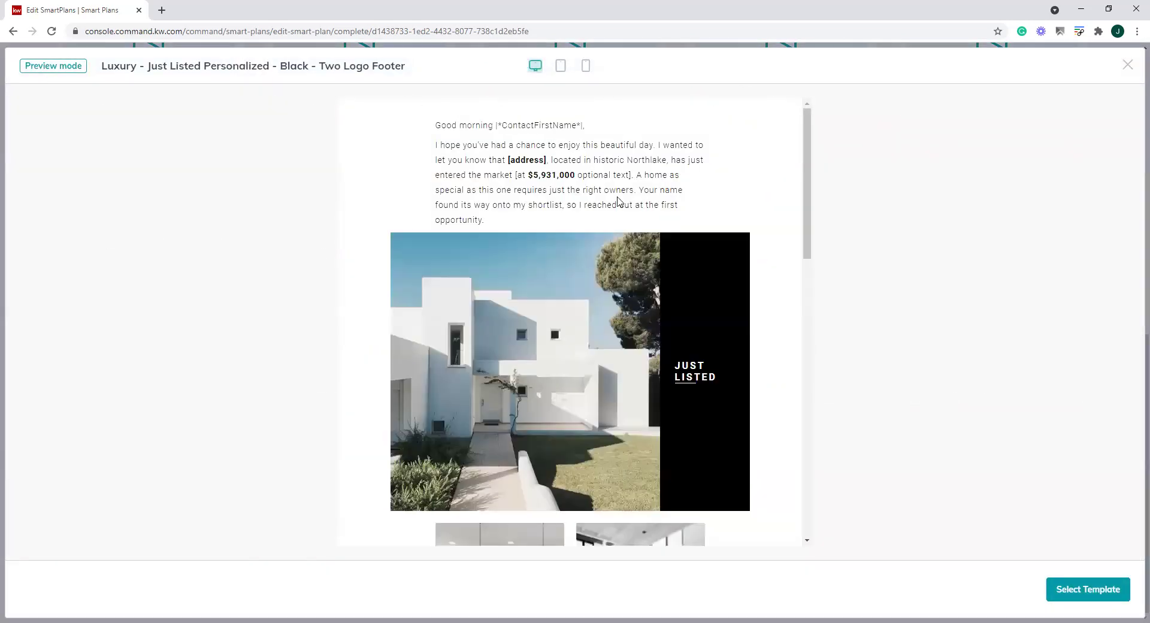
drag(806, 148, 805, 160)
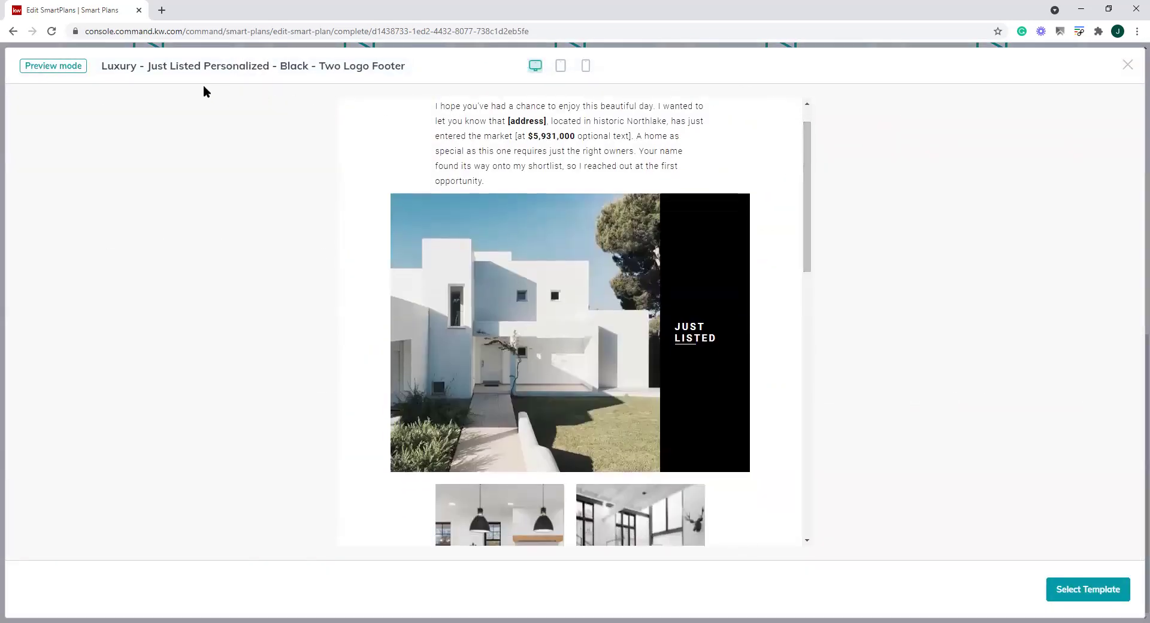
drag(807, 212, 815, 172)
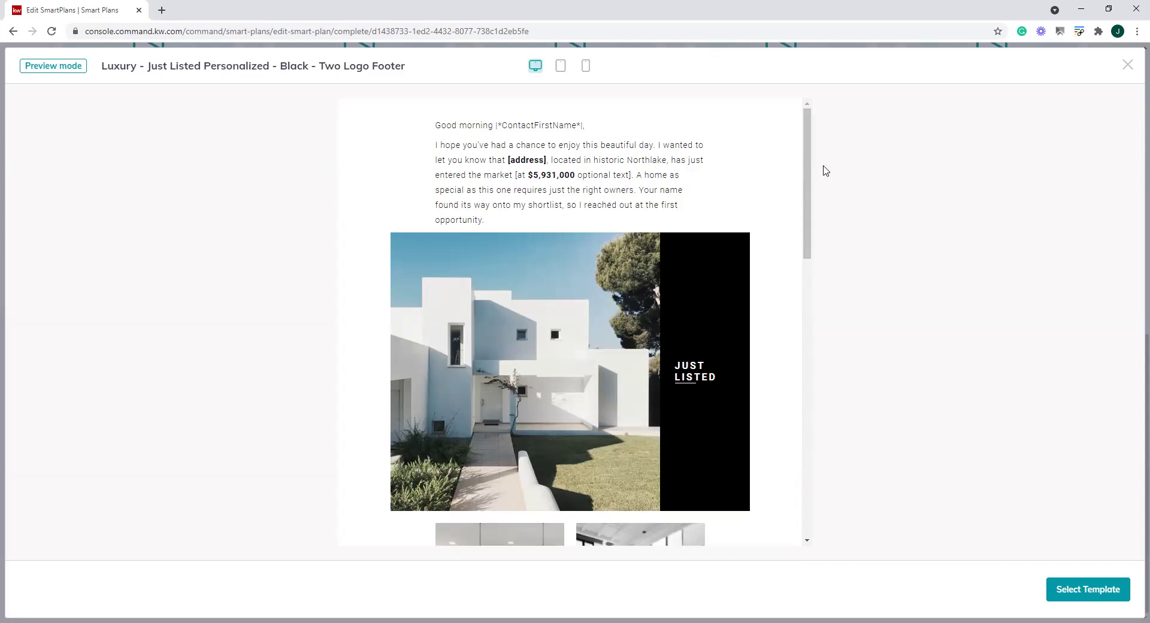
drag(807, 179, 555, 164)
mouse_move(807, 213)
mouse_down()
mouse_move(821, 365)
mouse_move(463, 180)
mouse_move(809, 244)
mouse_move(813, 371)
mouse_up()
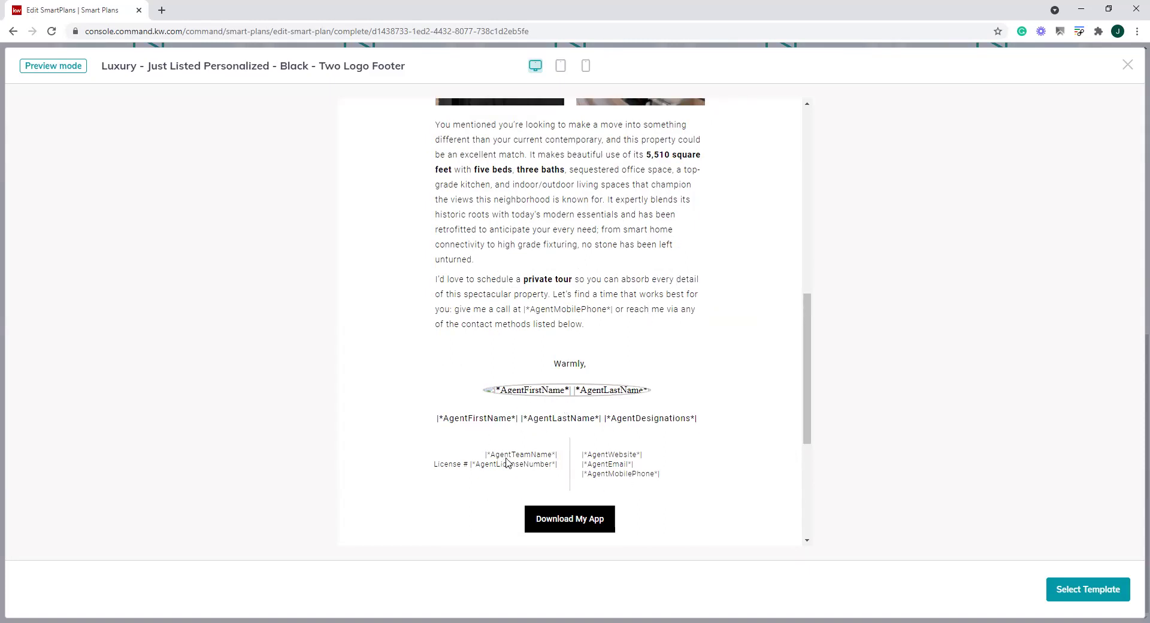
drag(806, 437, 802, 198)
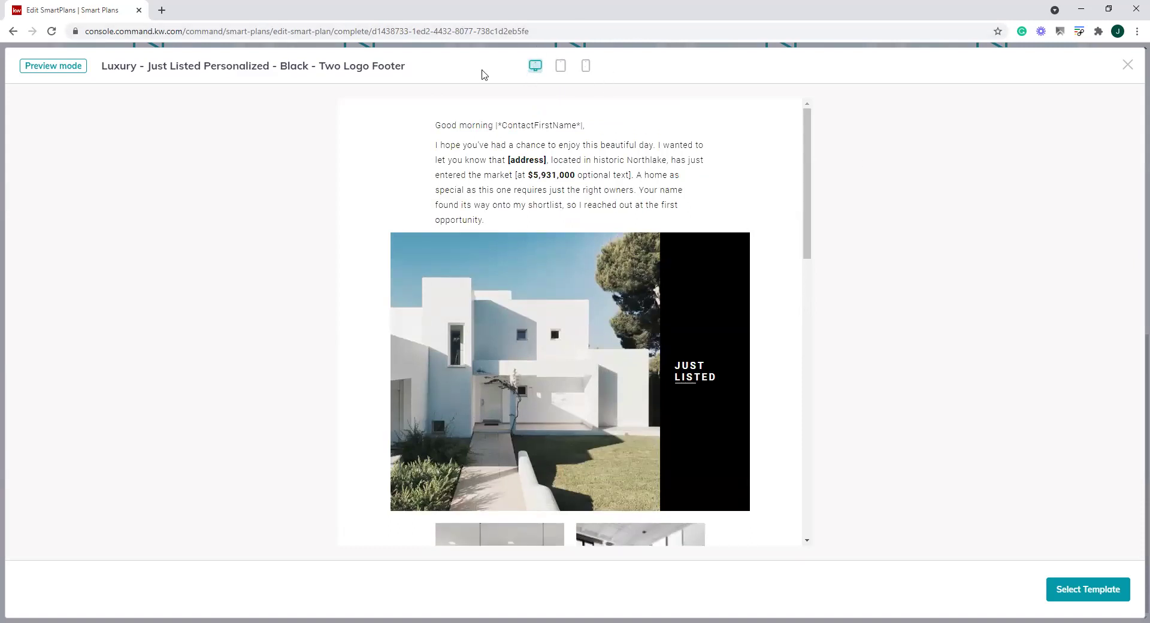
Check the template in mobile, tablet and desktop layouts, then close the preview.
click(586, 68)
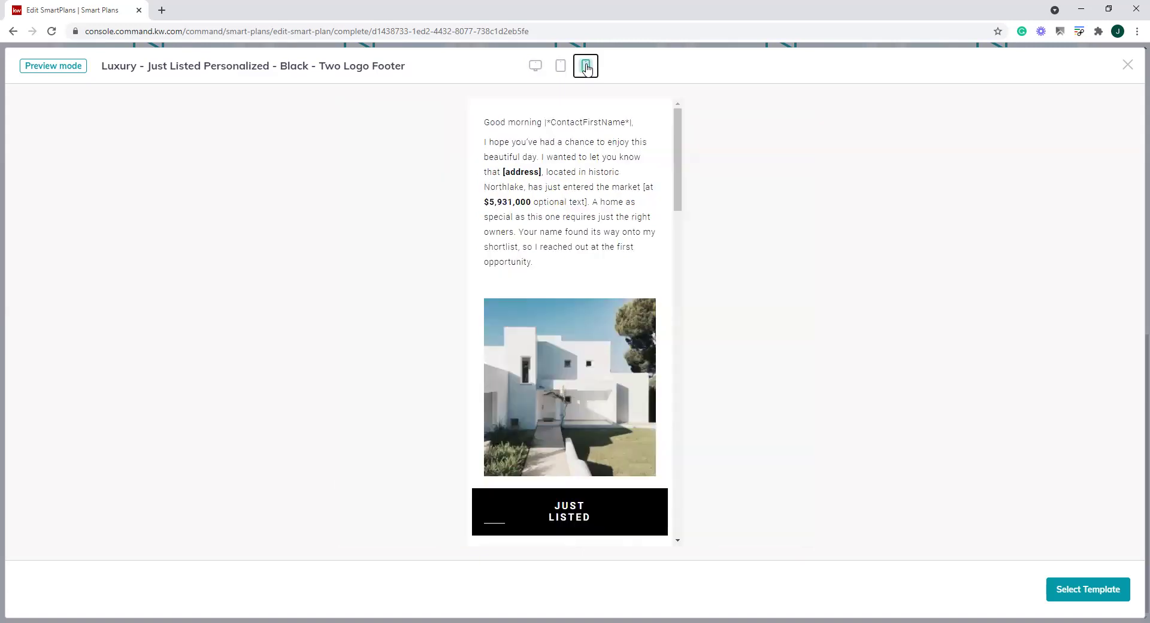
drag(683, 144, 637, 108)
click(561, 69)
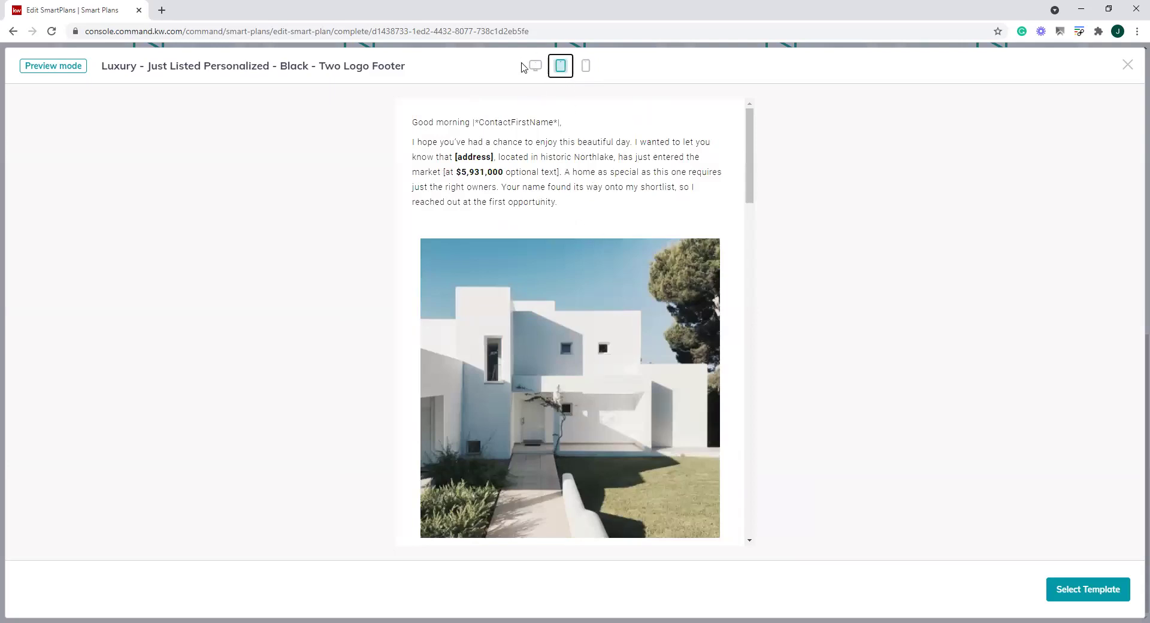
click(535, 67)
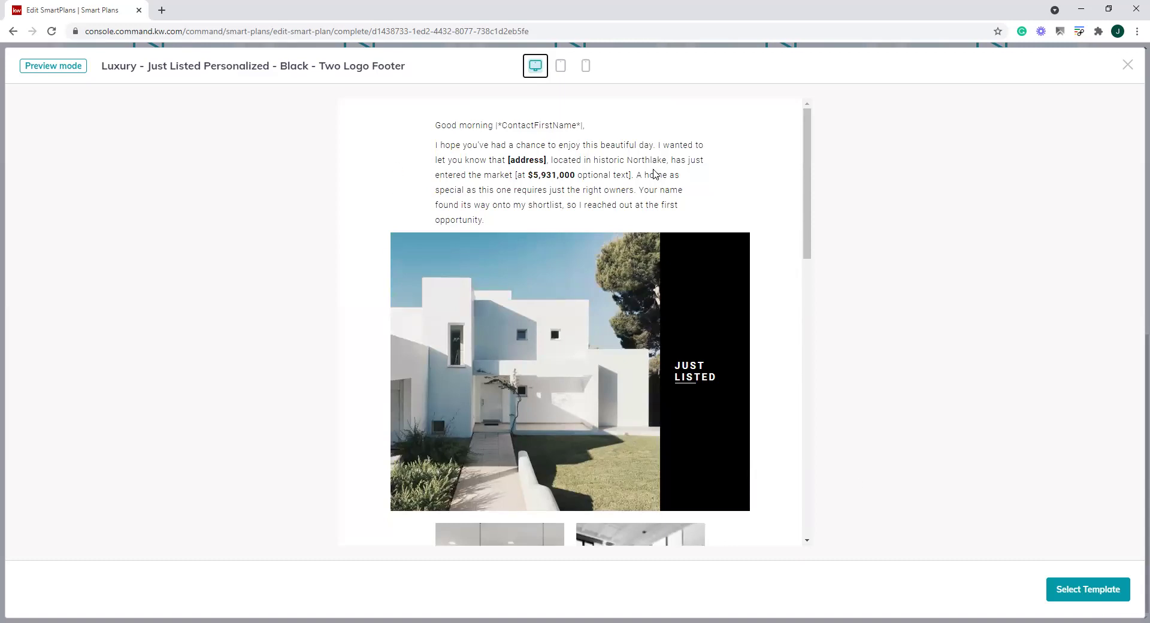
click(1127, 68)
Look at My Design Templates, return to the SmartPlans editor, and set the email back to plain text.
scroll(619, 336, up, 10)
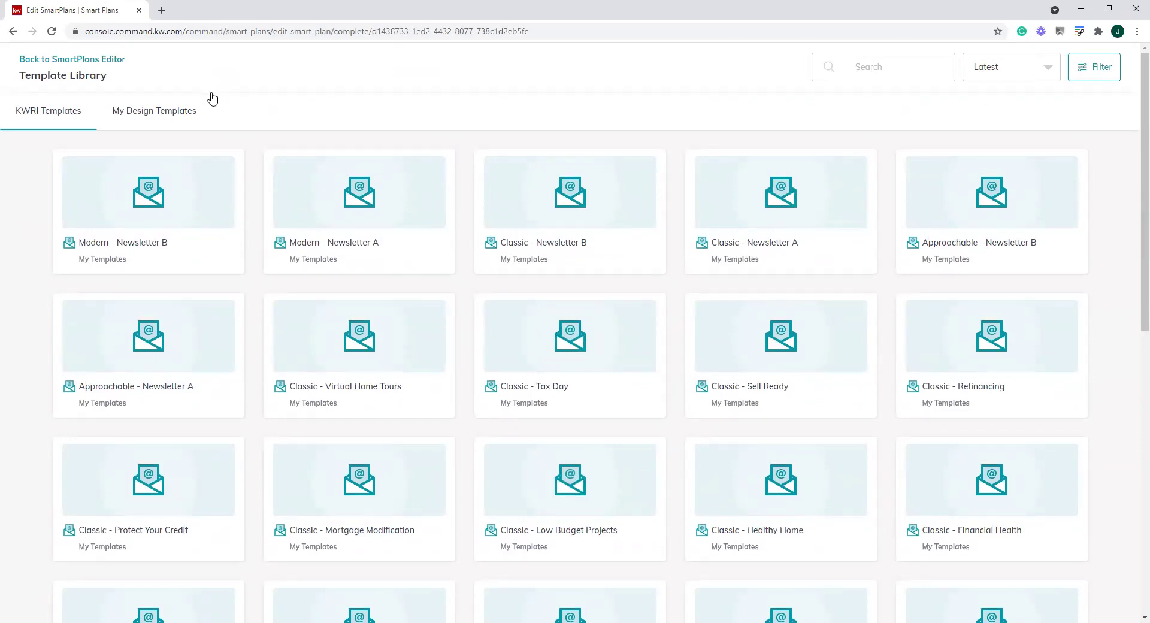
click(142, 123)
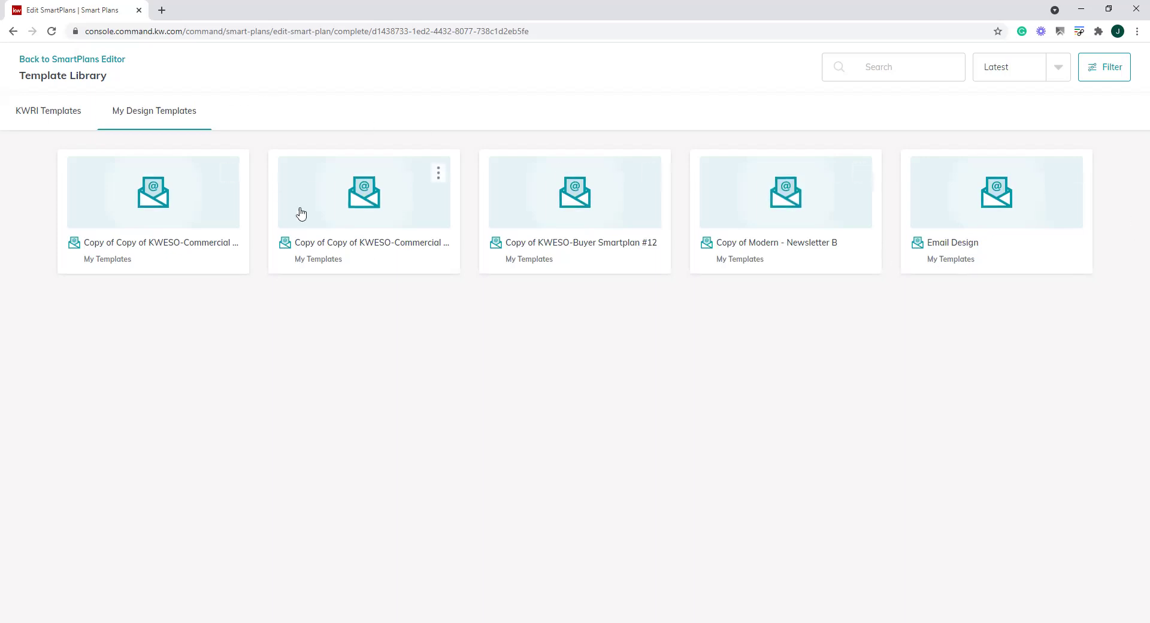
click(55, 60)
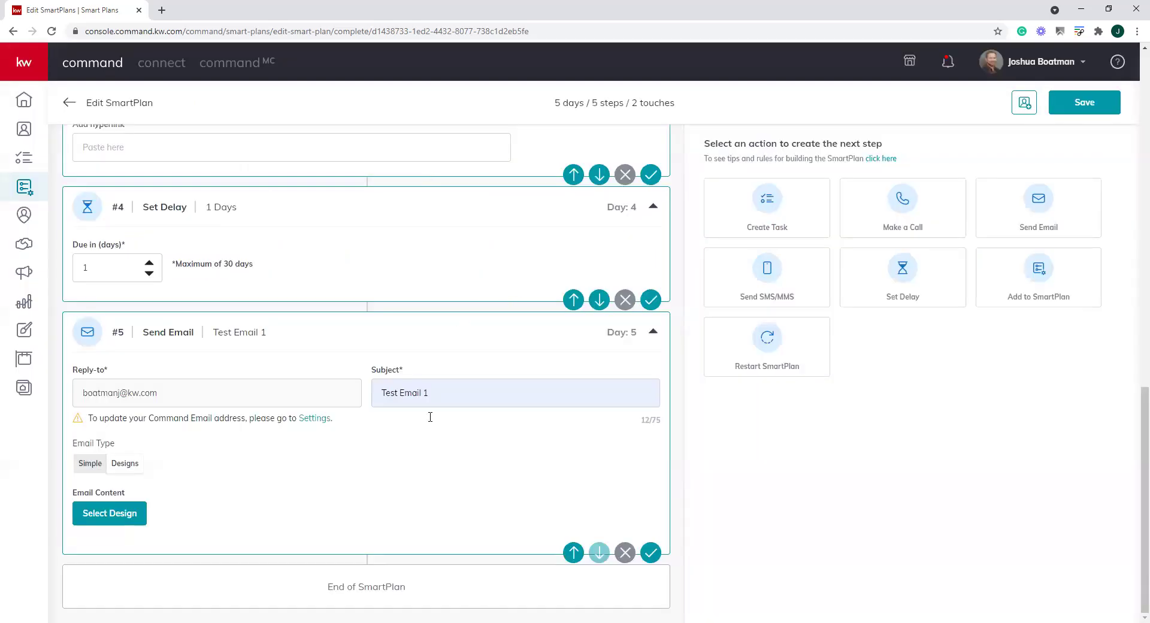
click(87, 465)
Save the Day 5 email step again.
scroll(644, 450, down, 4)
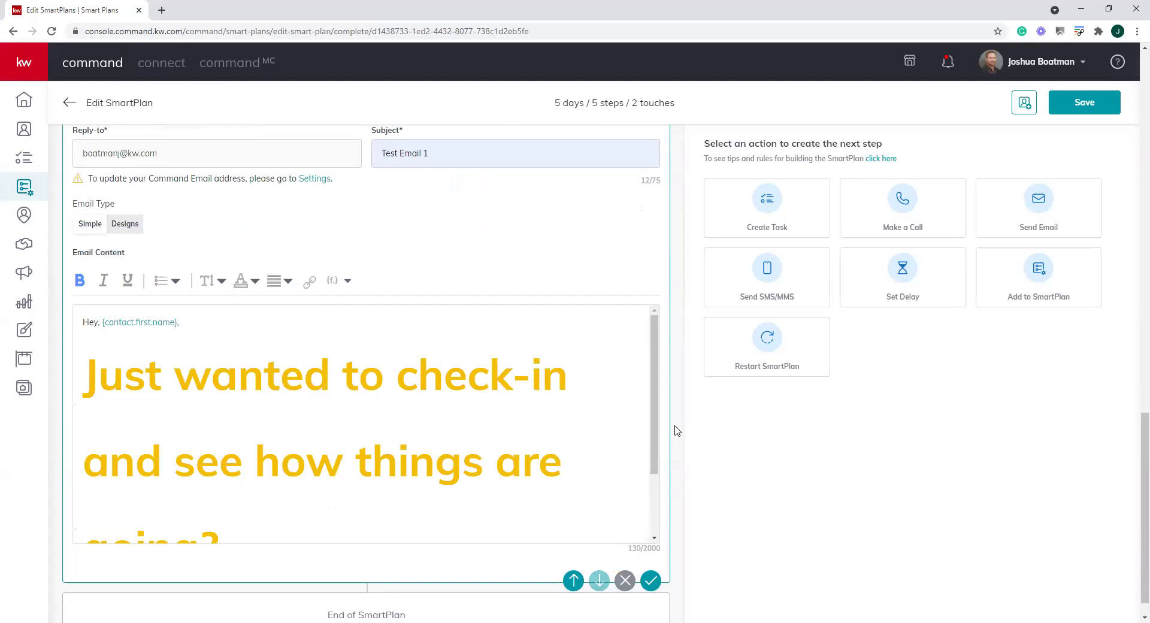
scroll(675, 431, down, 1)
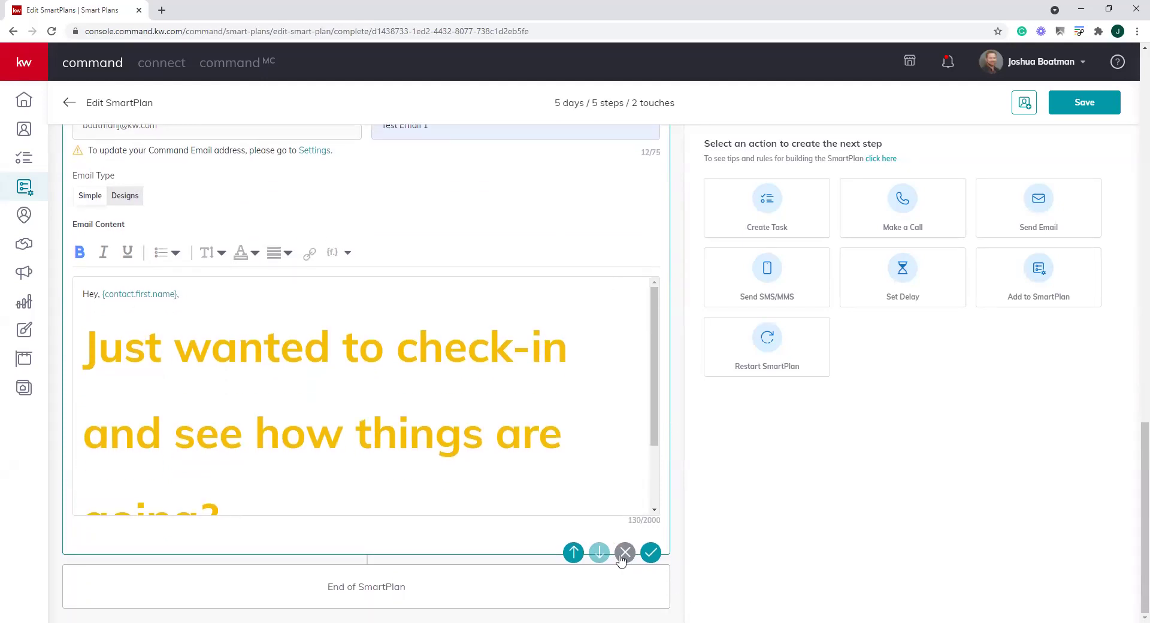
click(651, 552)
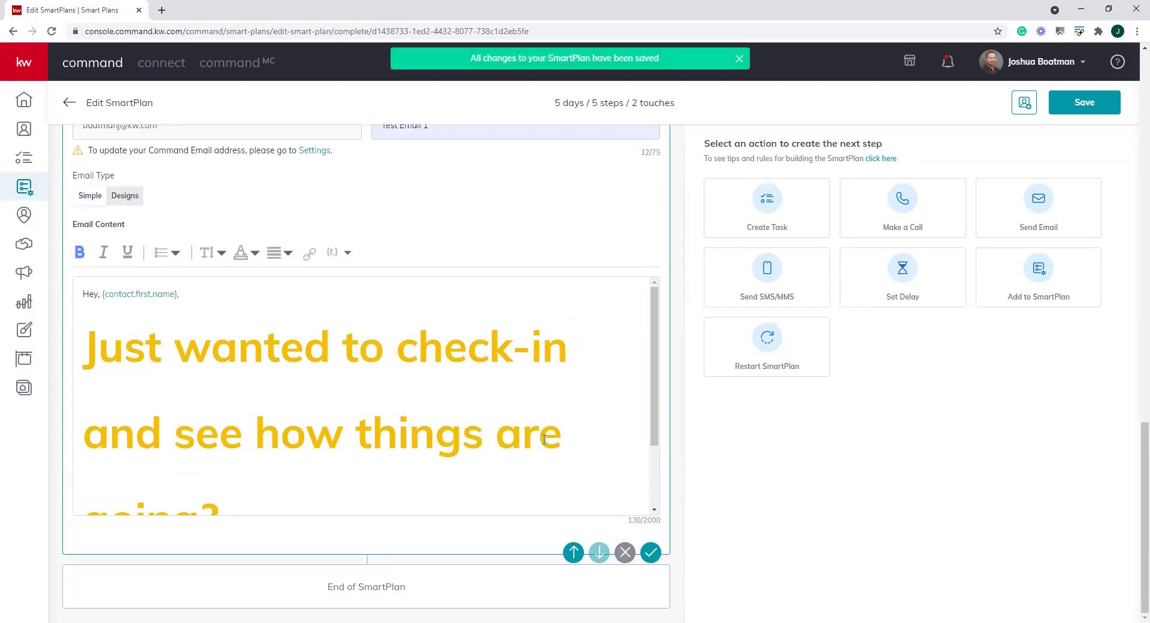
Review the plan summary's touches count and add a one-day Set Delay step #6.
scroll(678, 247, up, 7)
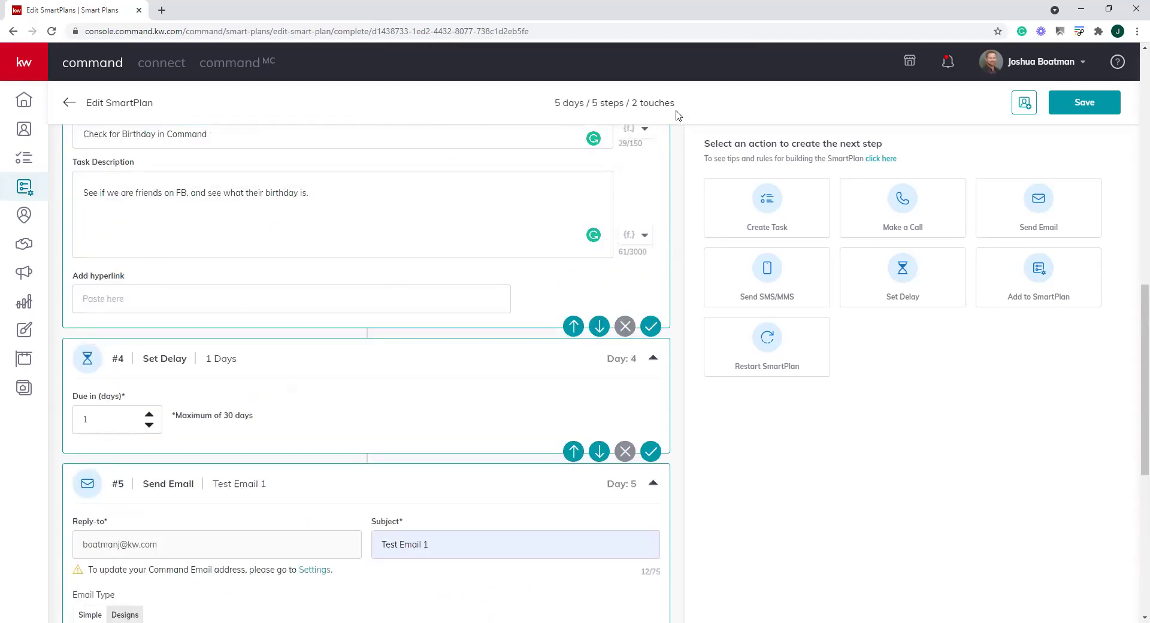
drag(679, 115, 632, 107)
scroll(447, 417, down, 5)
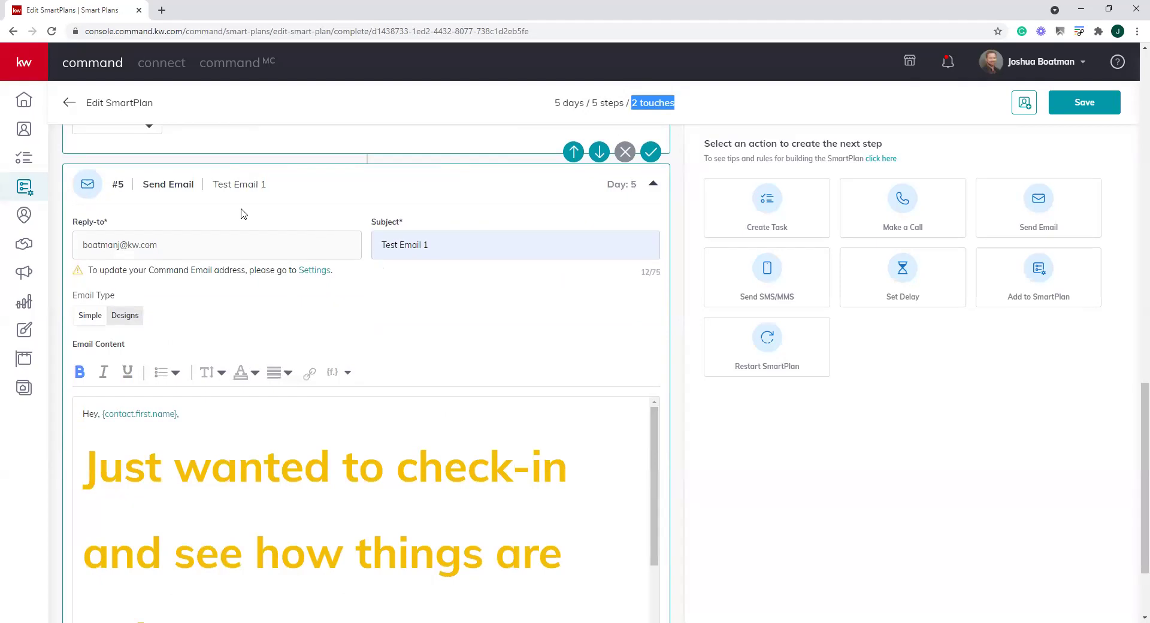
drag(695, 106, 635, 104)
scroll(497, 441, down, 5)
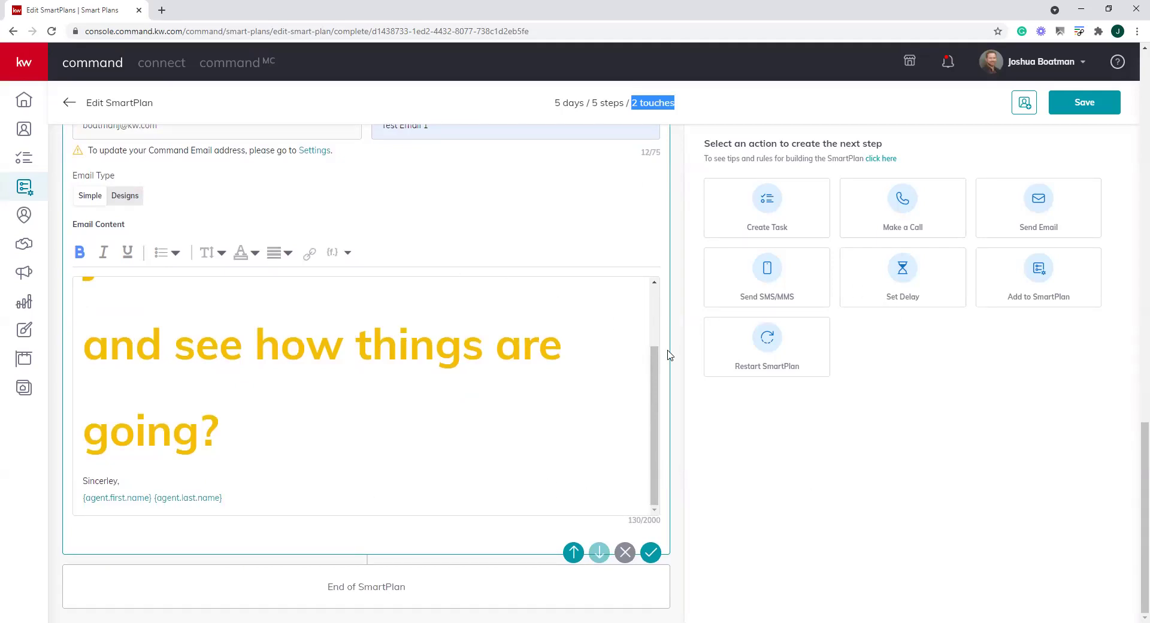
scroll(670, 357, up, 3)
drag(608, 242, 639, 246)
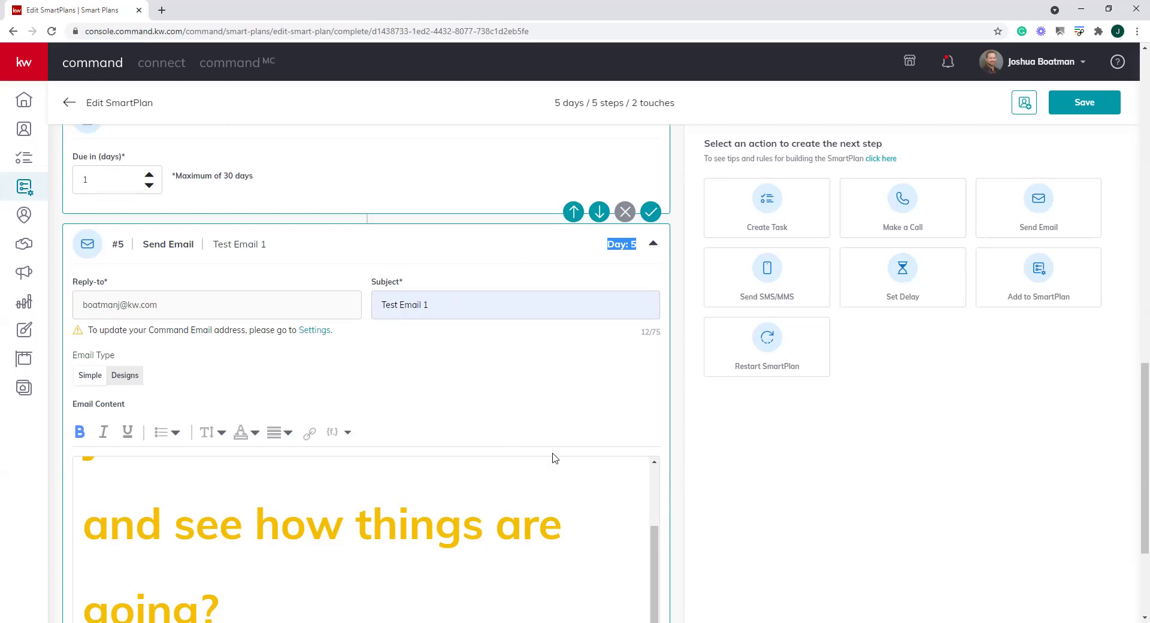
click(903, 293)
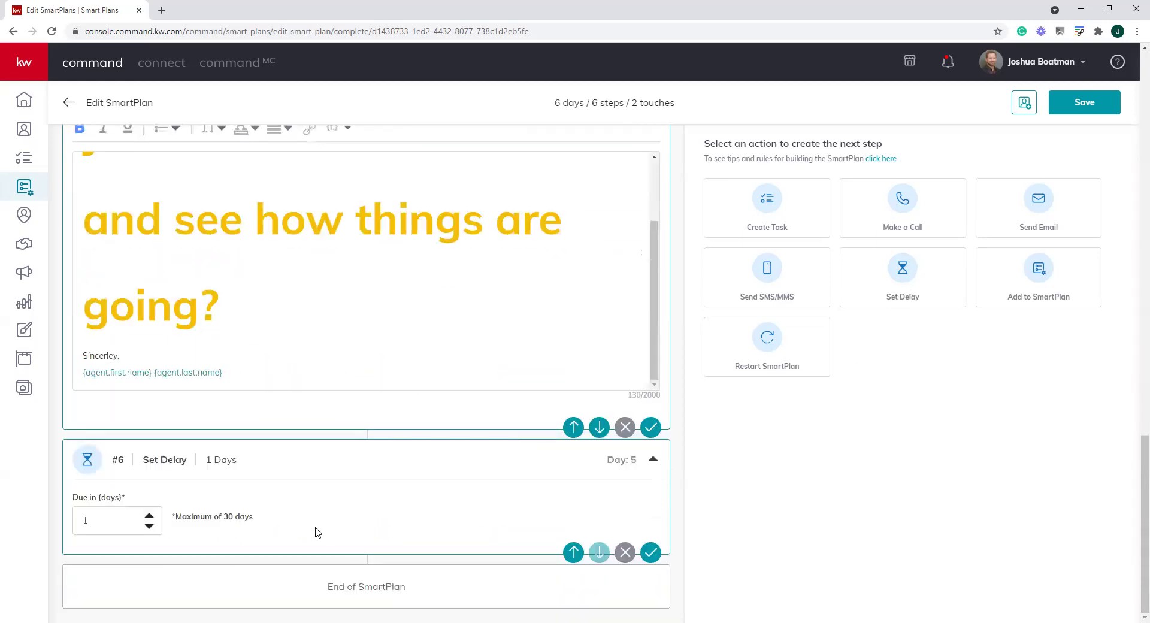
Raise the delay to 2 days and add a Send SMS/MMS step #7.
click(149, 516)
click(768, 275)
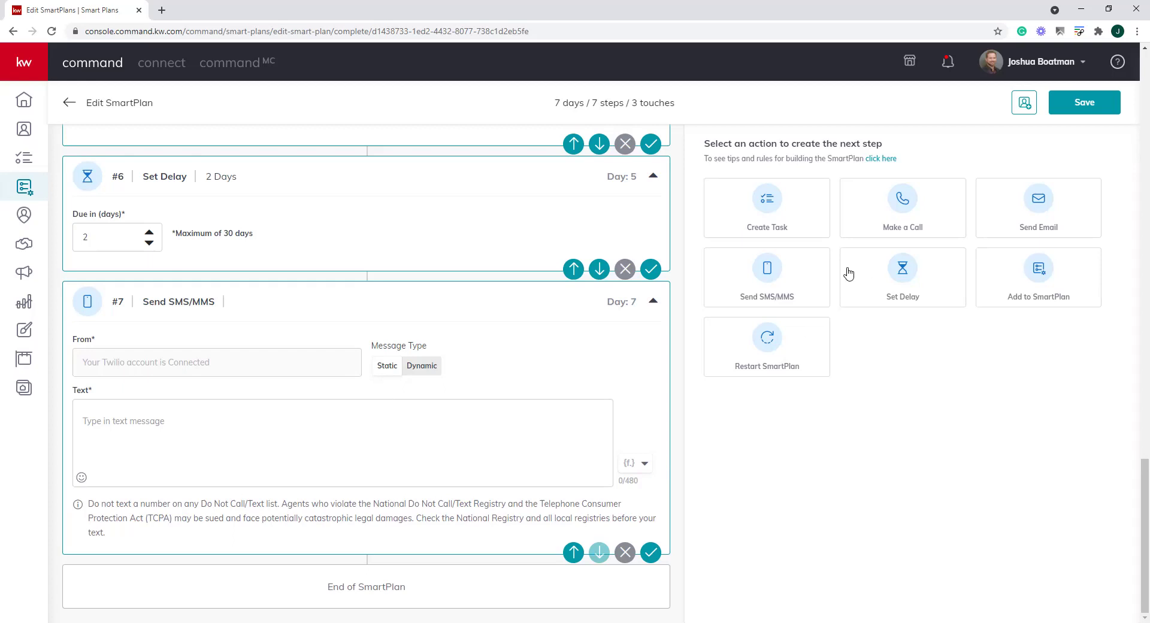
click(1082, 64)
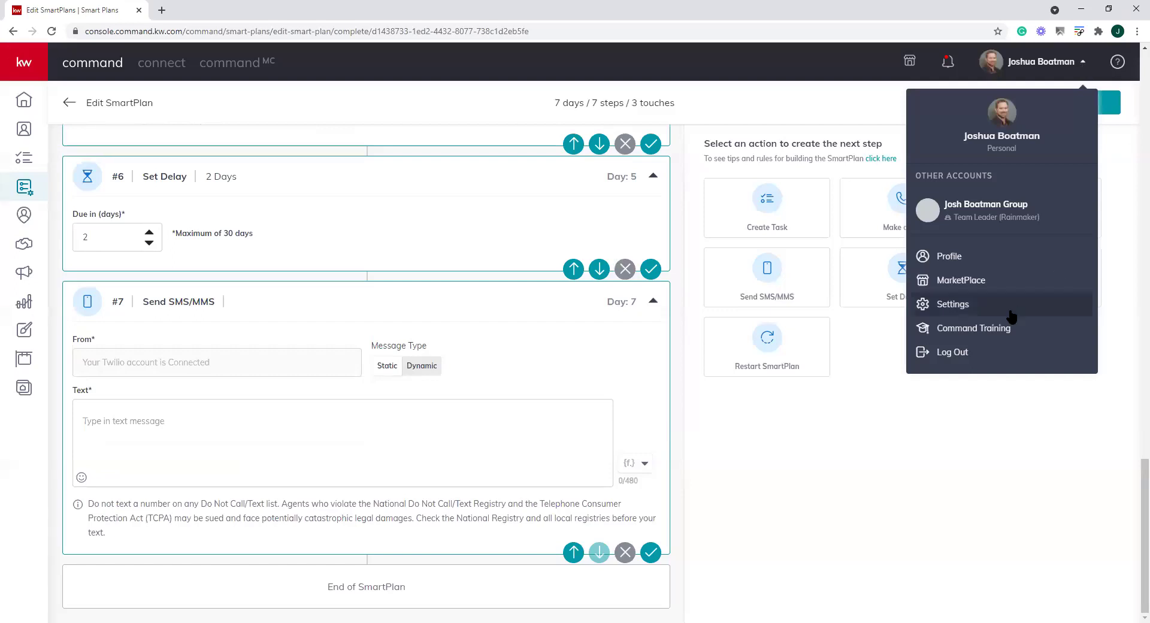
click(1016, 397)
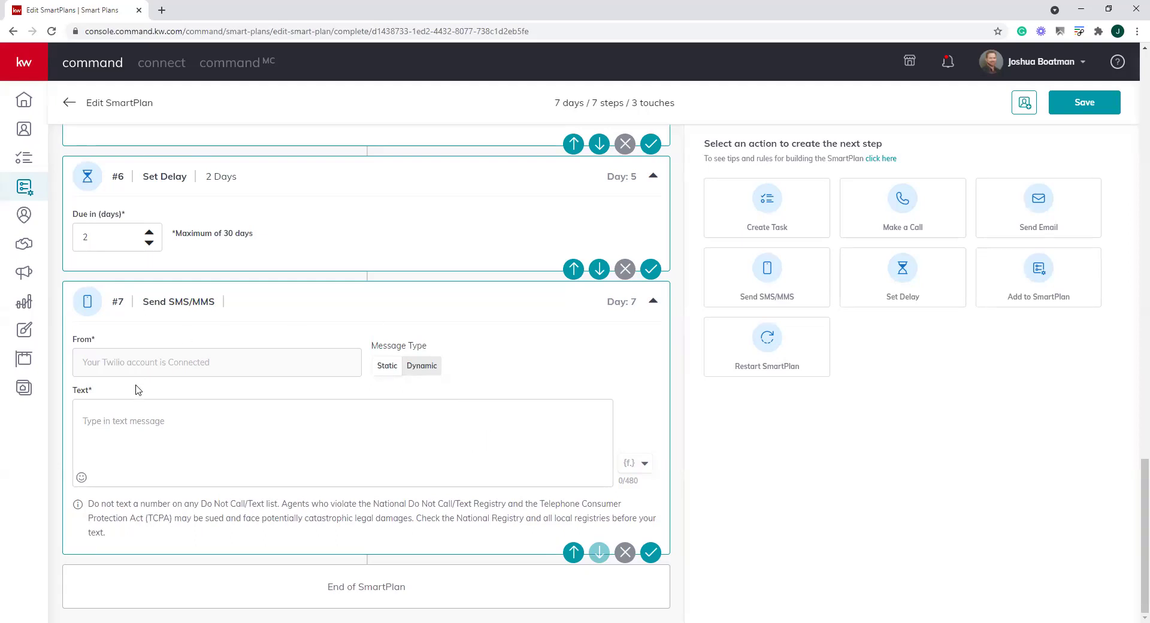
drag(376, 345, 455, 350)
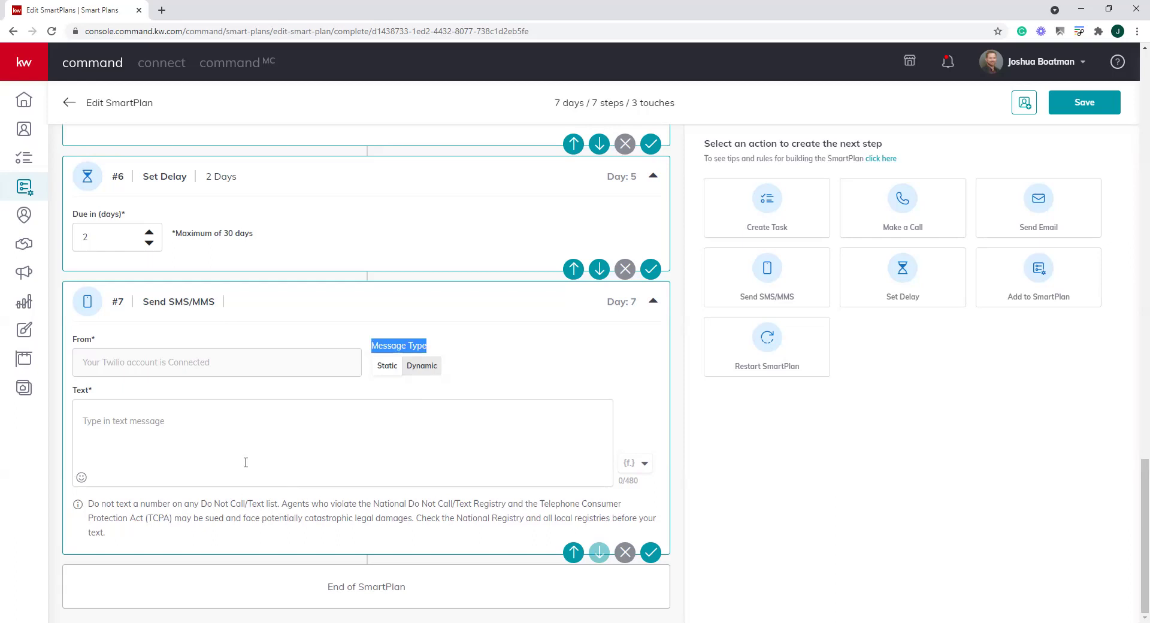
Begin the text message with 'Hey {contact.first.name}'.
click(193, 436)
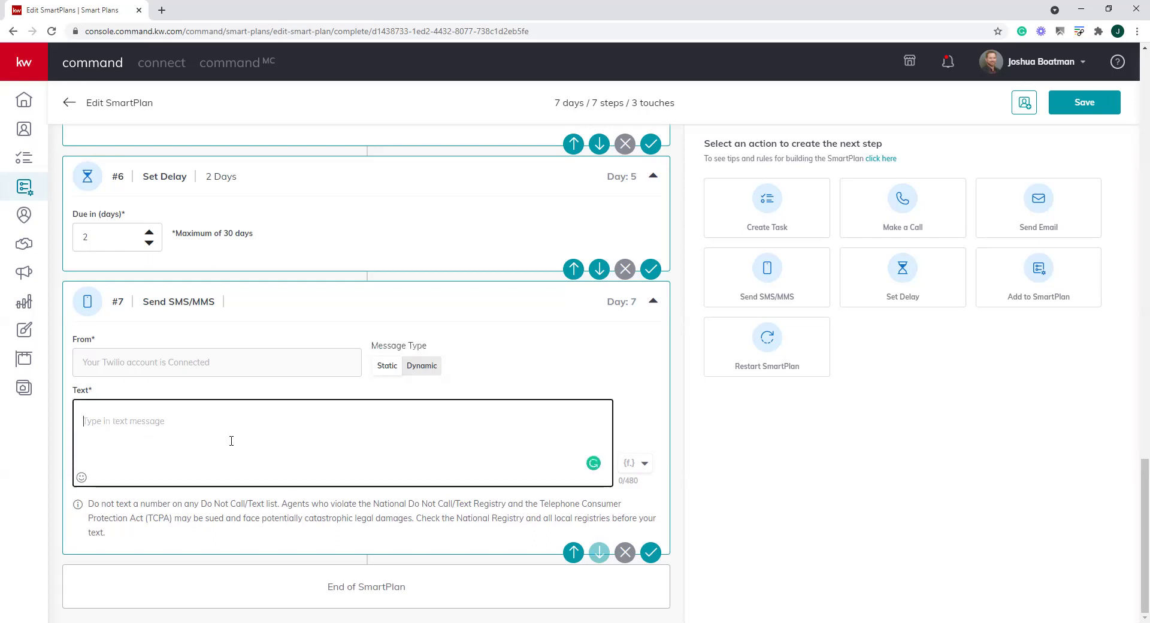
click(644, 464)
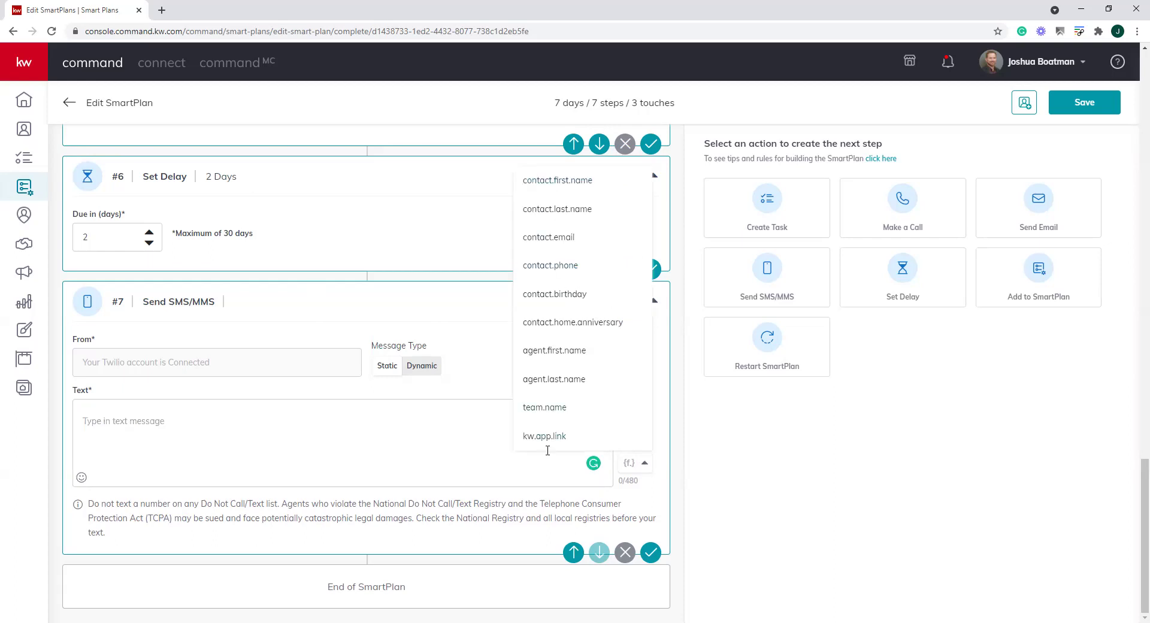
click(160, 427)
text(Hey)
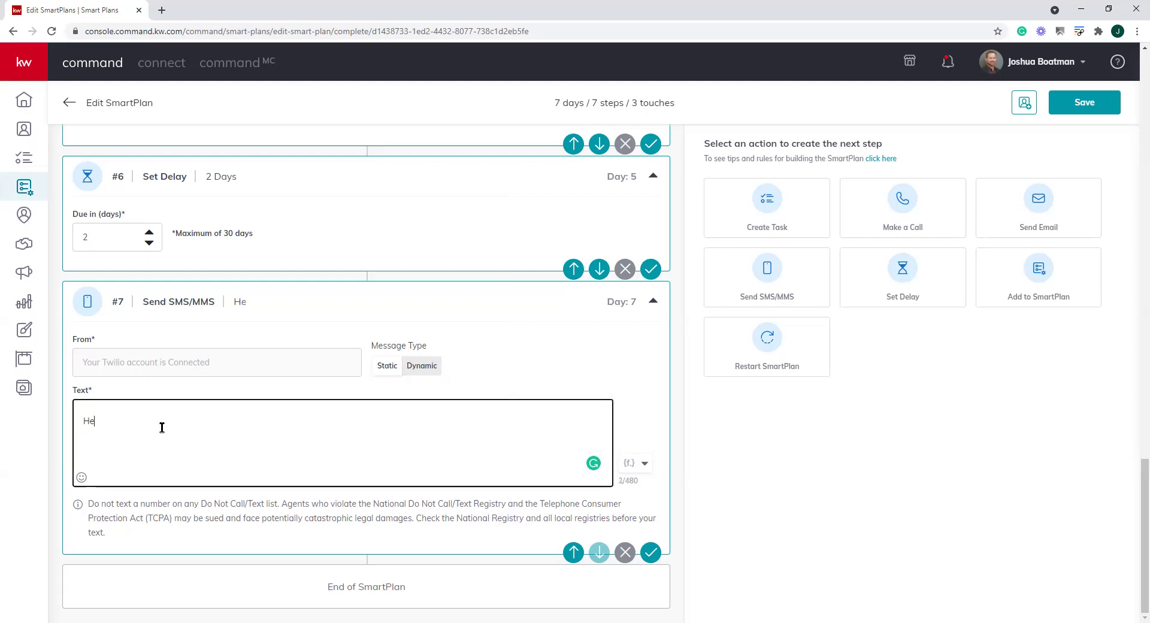
click(644, 463)
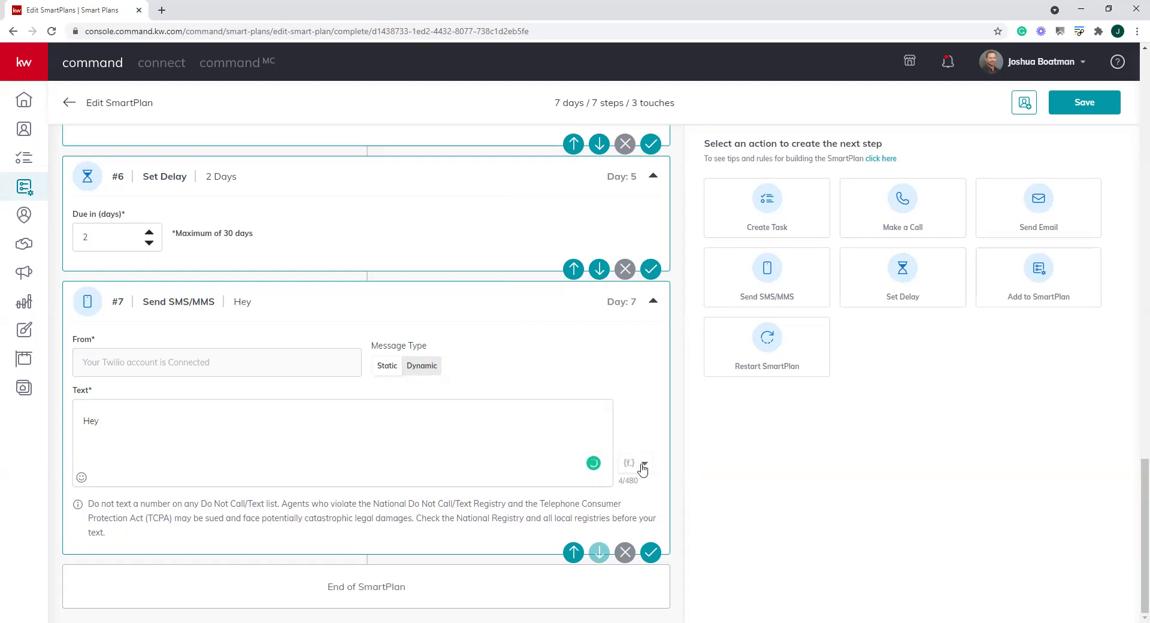
click(558, 179)
click(193, 423)
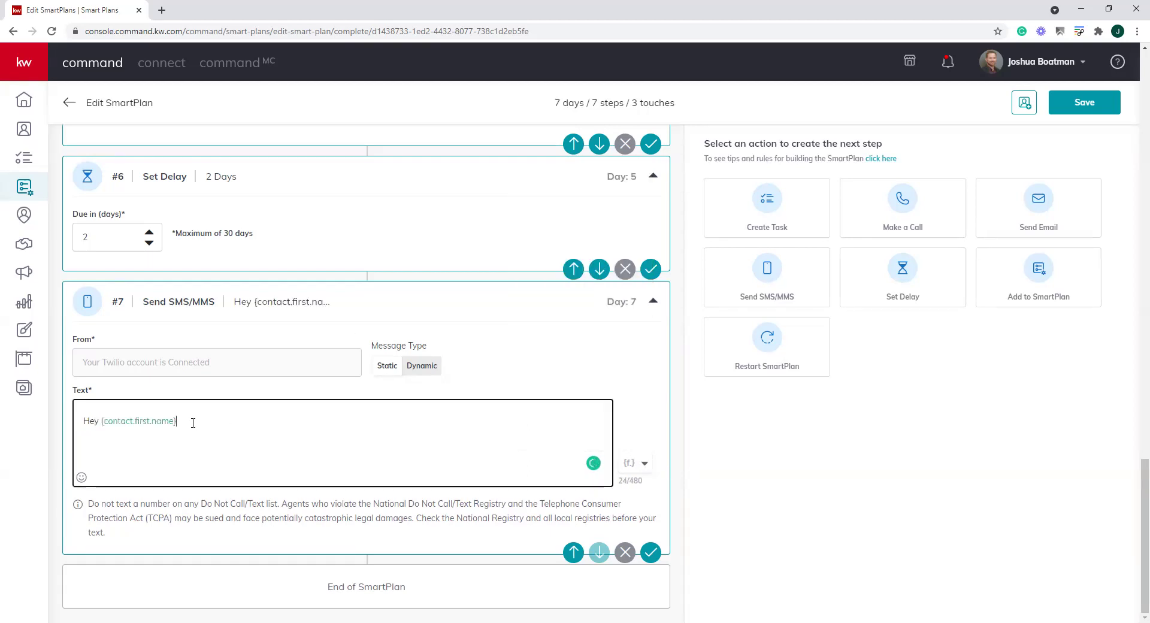
Add ', Haven't heard from you in a while. Hope all is well', accepting the 'a while' fix.
text(, Haven't heared)
key(BackSpace)
key(BackSpace)
key(BackSpace)
text(d from you in awhile. H)
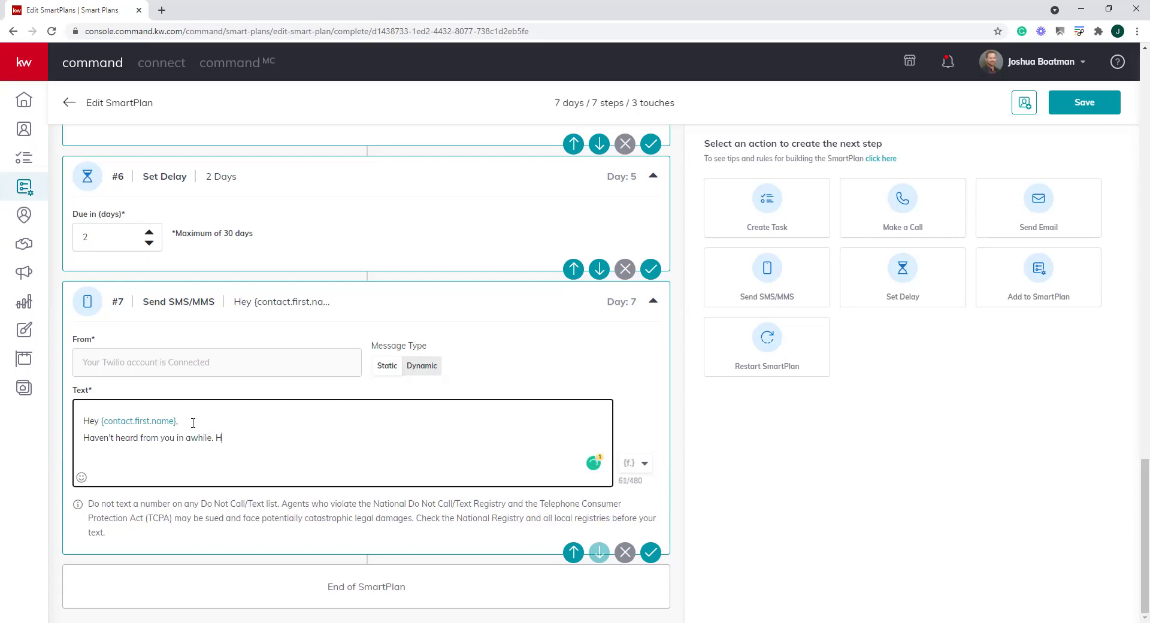
text(ope all is well!)
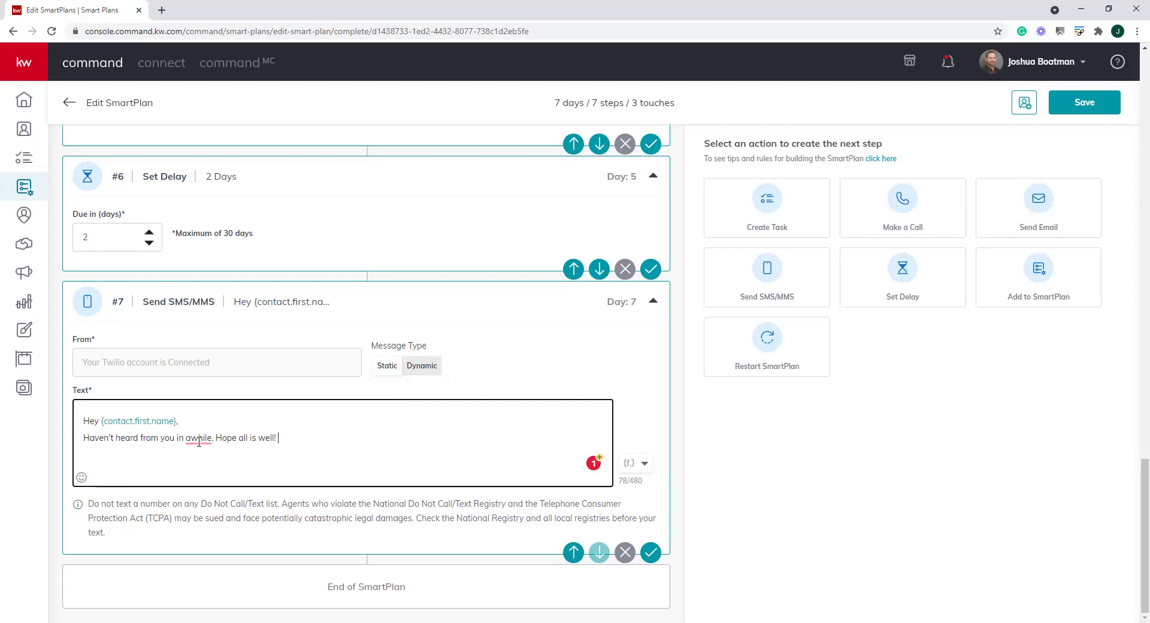
mouse_move(198, 441)
click(206, 473)
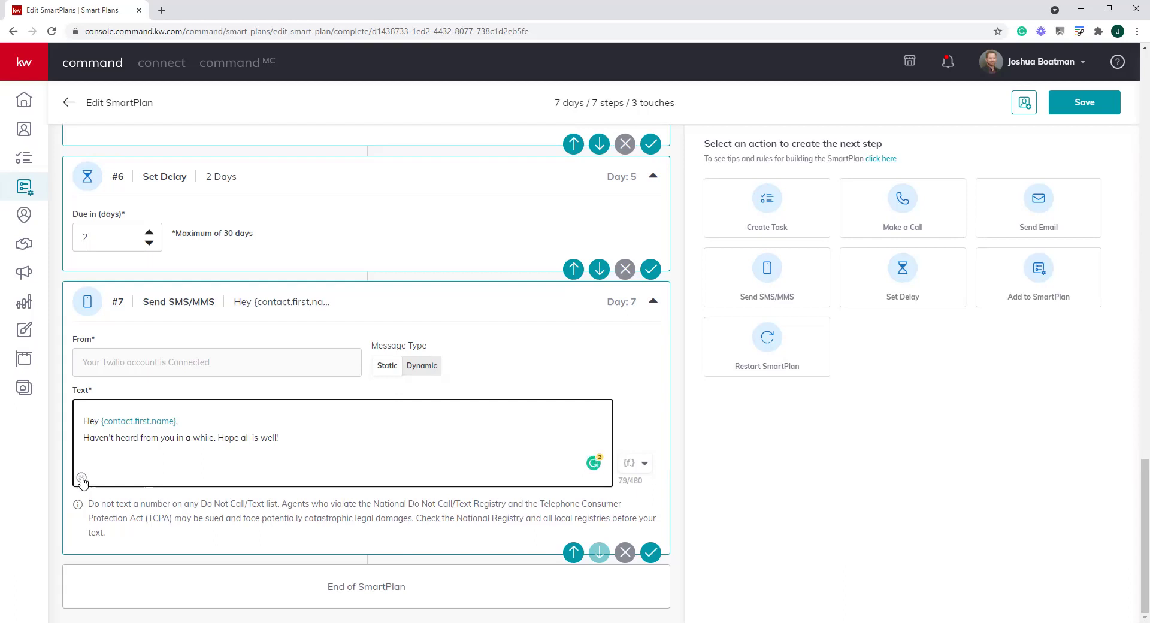
click(82, 479)
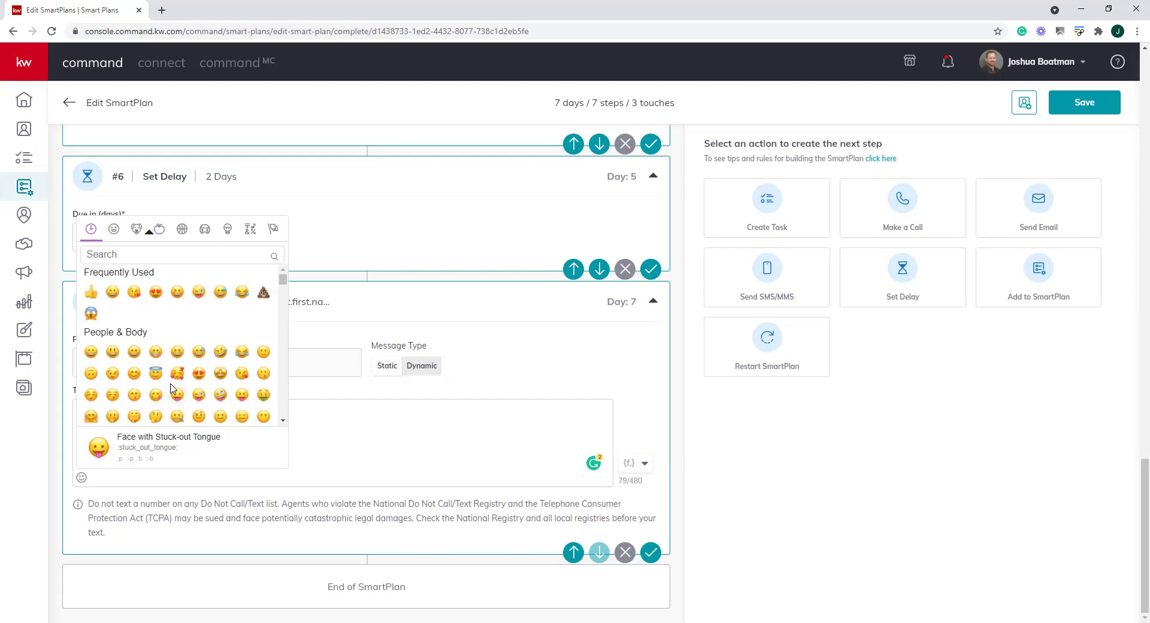
Add two emojis after 'Hope all is well!' and start a new third line.
click(263, 292)
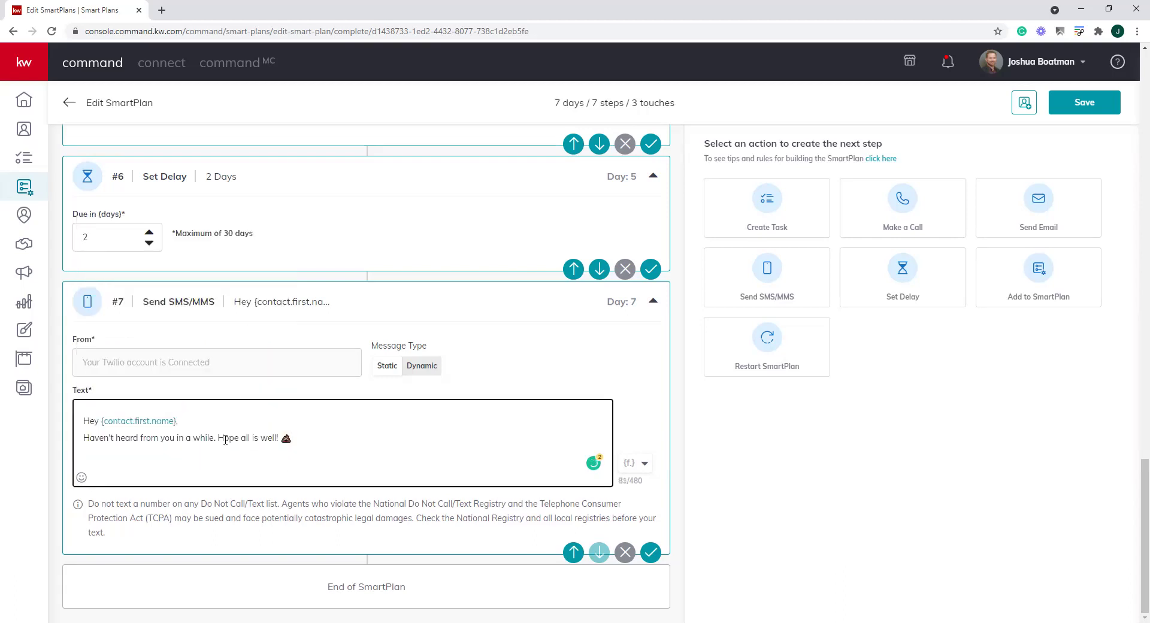
click(83, 478)
scroll(167, 403, down, 5)
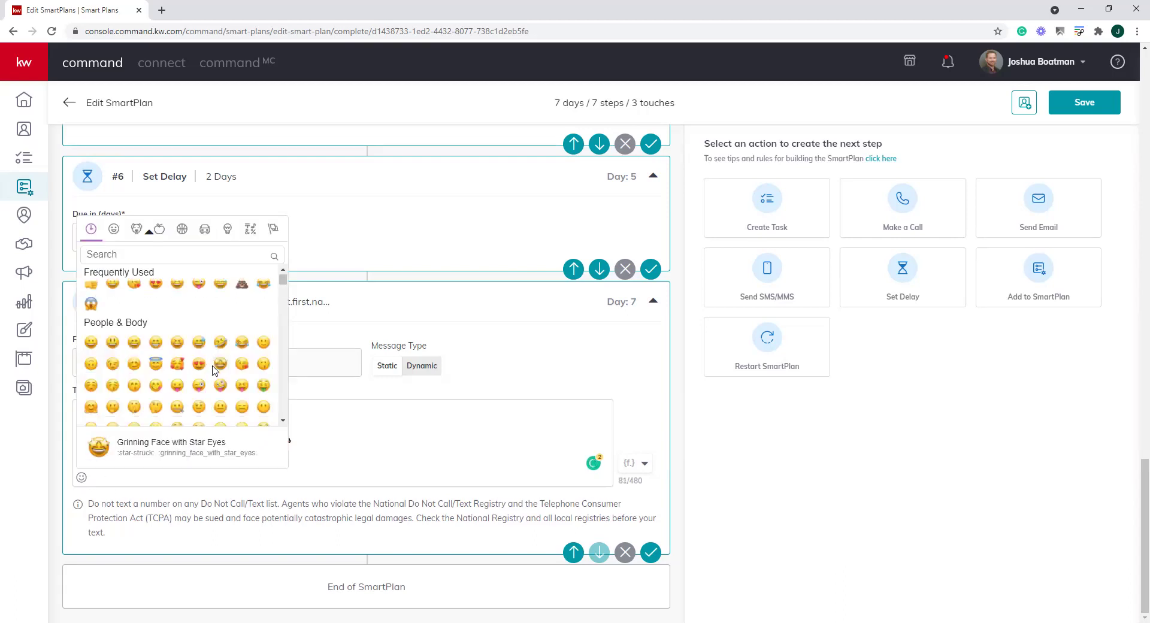
scroll(213, 370, up, 1)
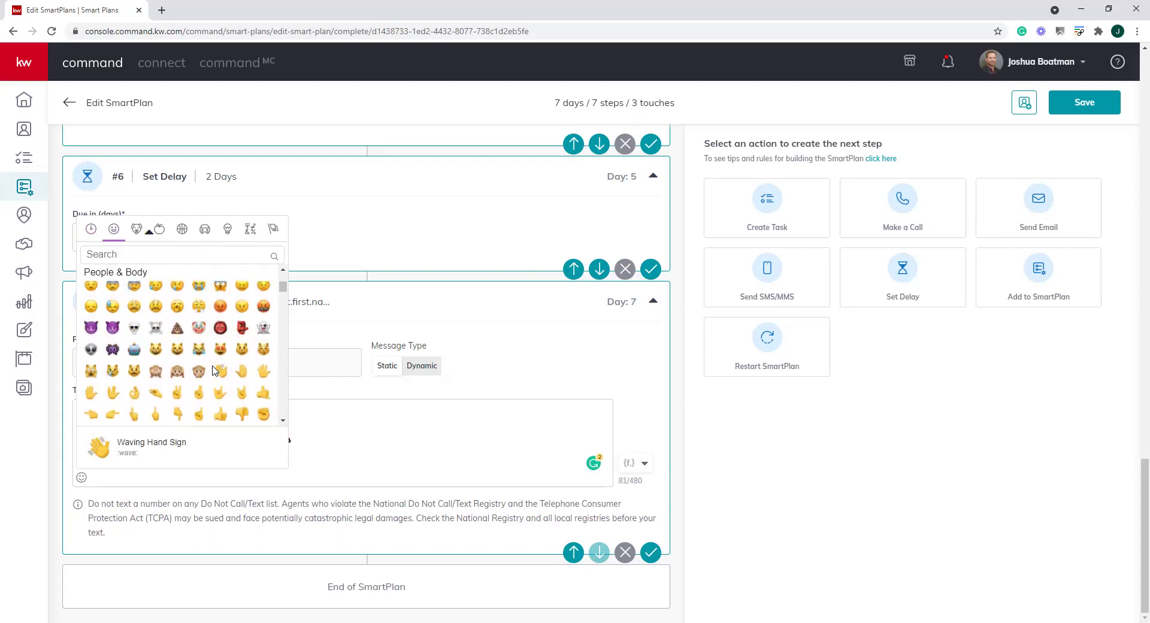
click(134, 349)
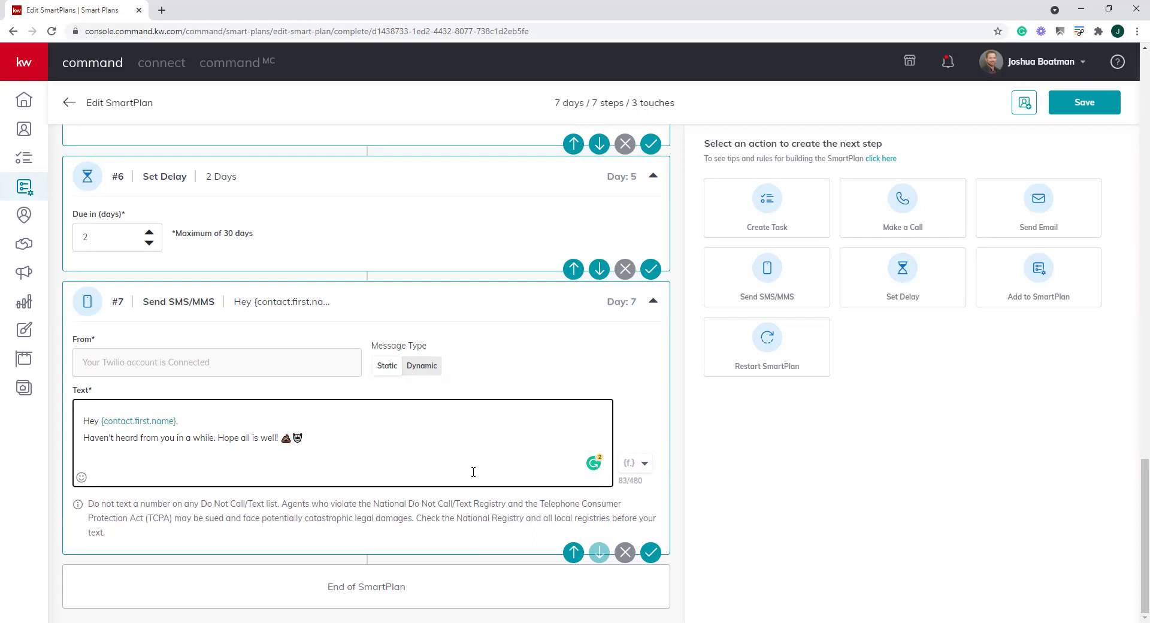
click(317, 438)
key(Return)
click(646, 464)
Sign off line 3 with the agent's typed name and phone number, replacing the name merge fields.
click(559, 352)
click(225, 466)
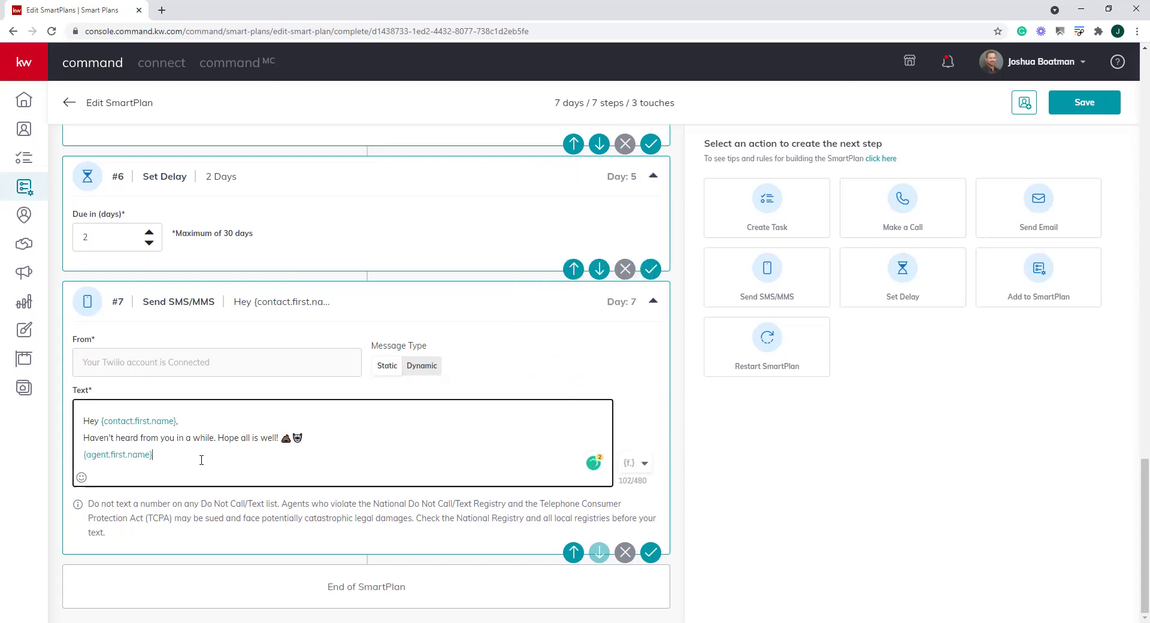
click(642, 465)
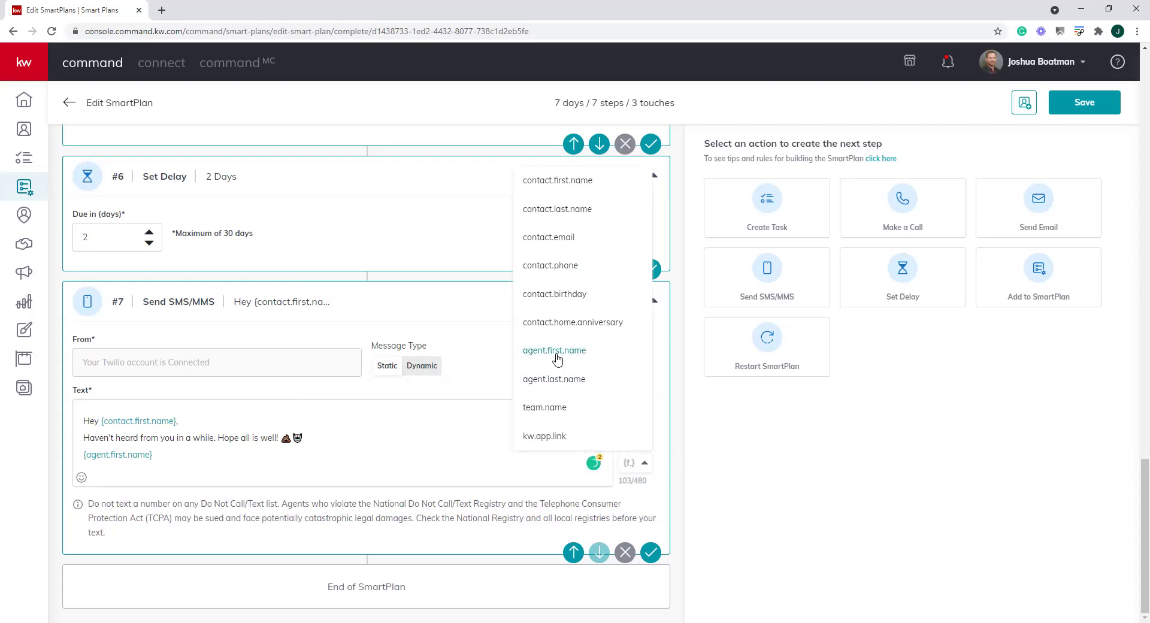
click(557, 381)
click(228, 457)
key(BackSpace)
key(BackSpace)
key(BackSpace)
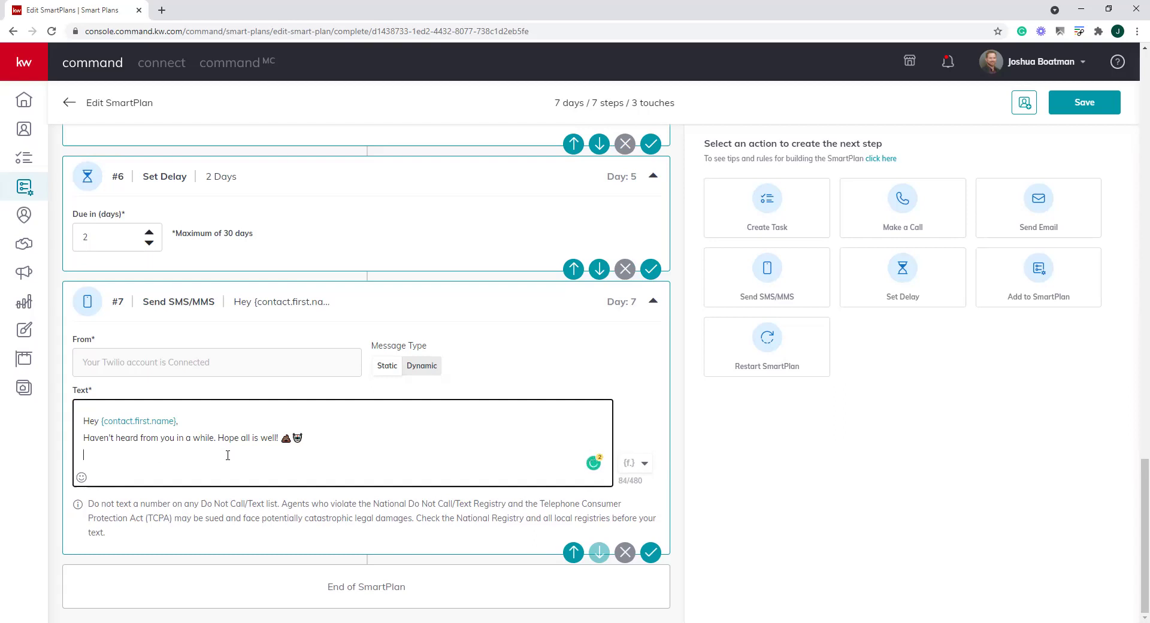
Remove the stray hyphen before the agent's name on the SMS signature line, then switch the message to Dynamic.
key(Home)
text(-)
key(BackSpace)
scroll(227, 455, up, 1)
click(190, 514)
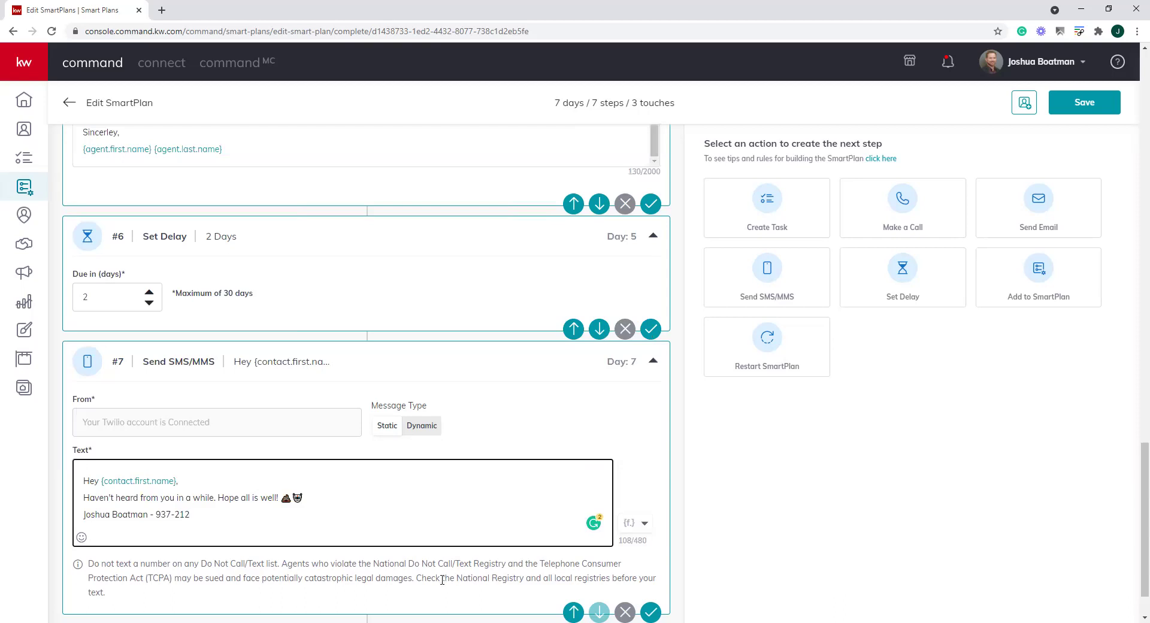
scroll(438, 558, down, 1)
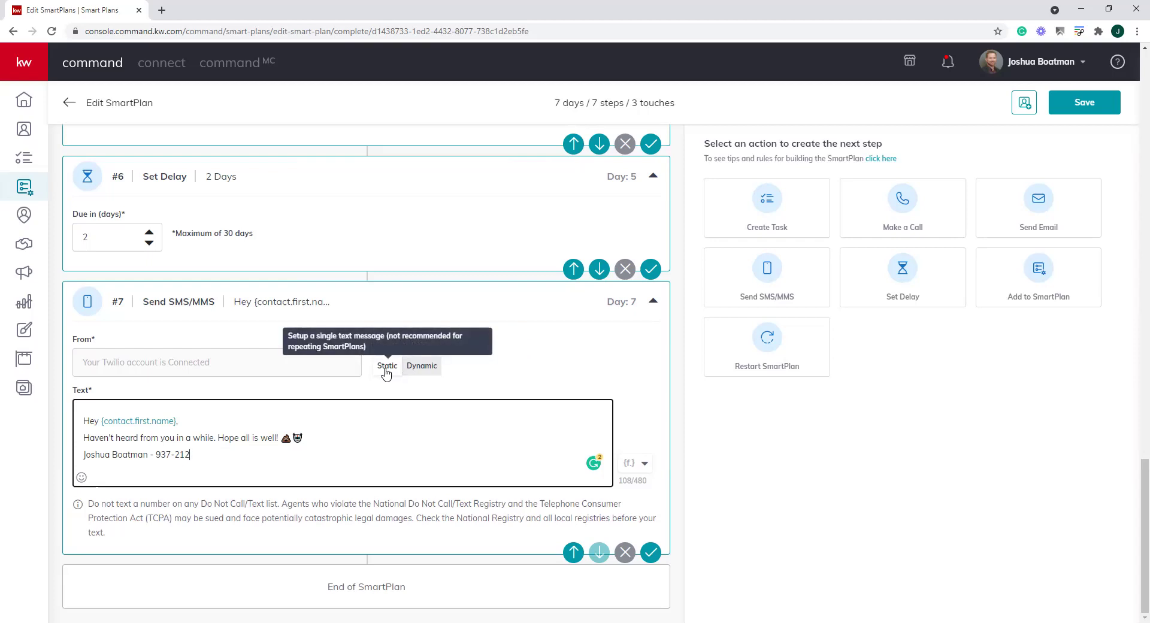
click(421, 371)
scroll(608, 413, down, 2)
scroll(623, 442, down, 1)
drag(122, 223, 273, 243)
click(292, 243)
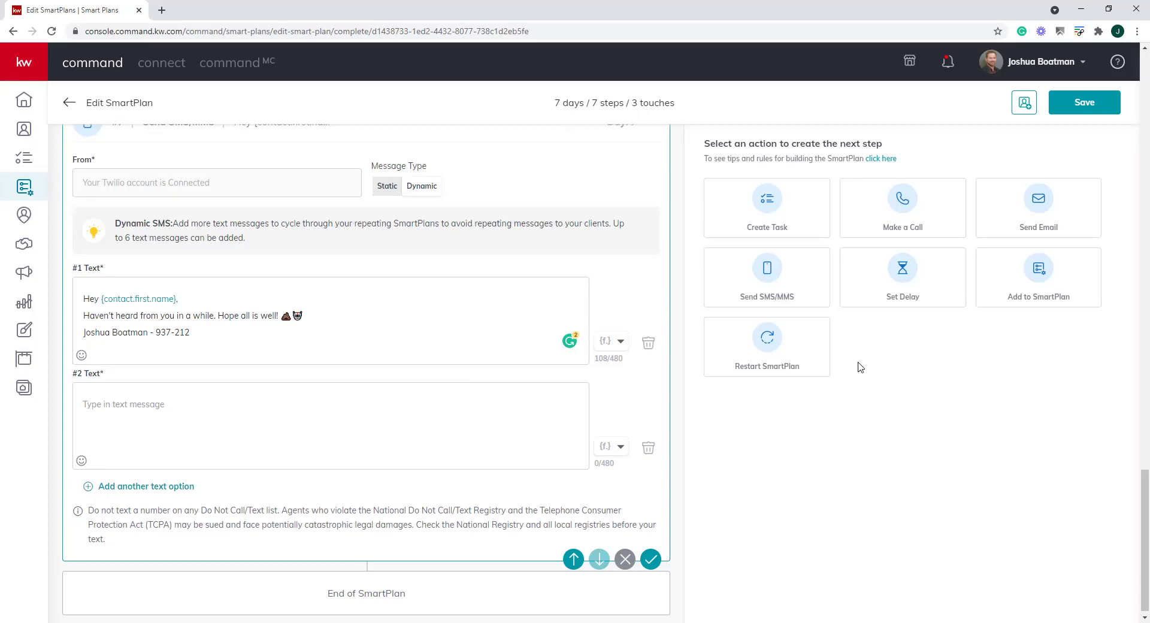
click(771, 346)
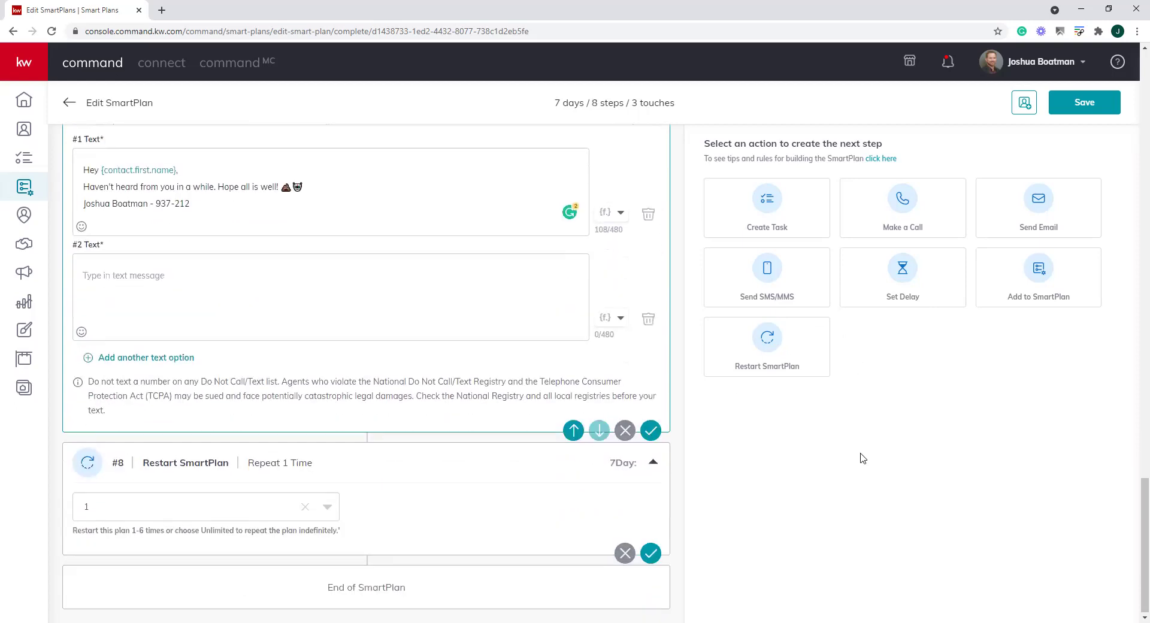
click(327, 507)
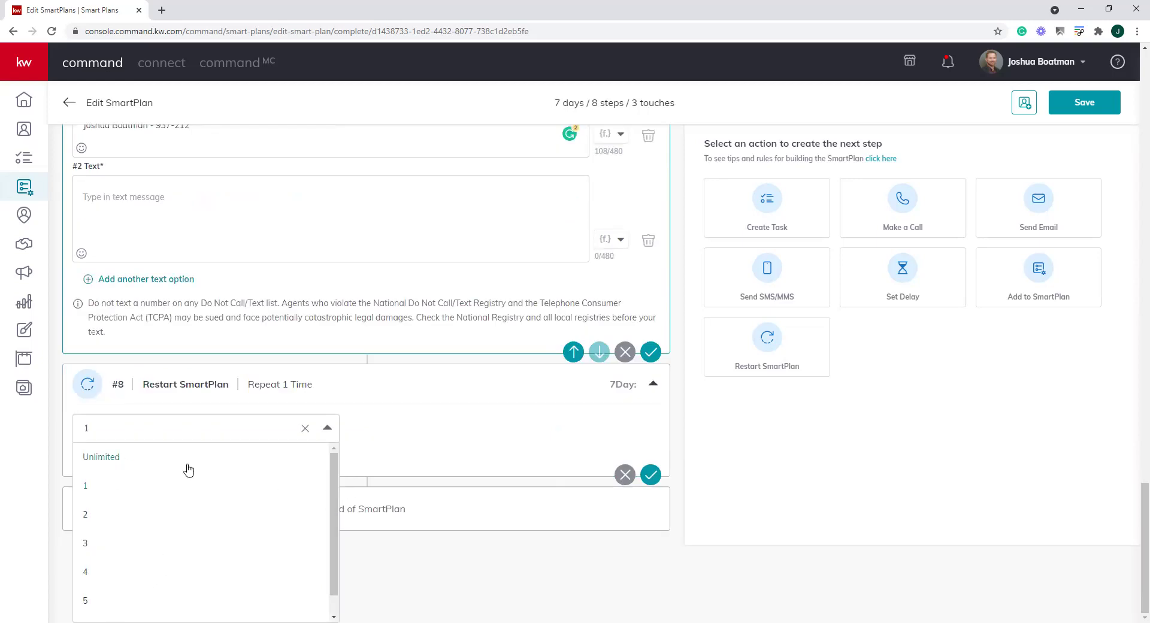
drag(338, 527, 337, 573)
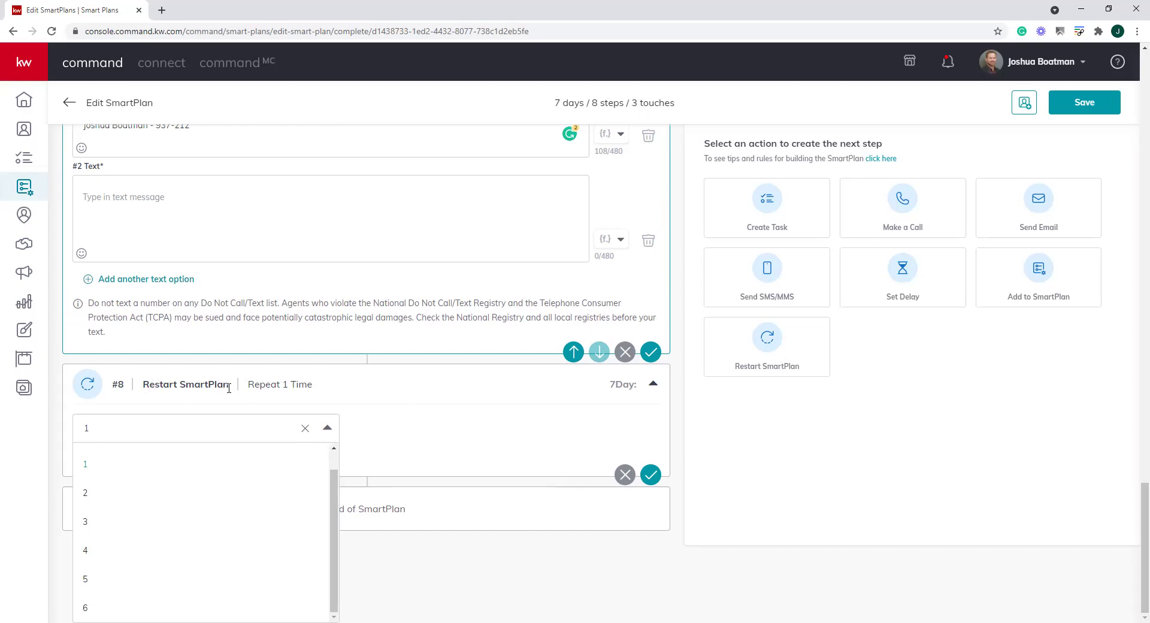
click(190, 385)
drag(229, 462, 146, 460)
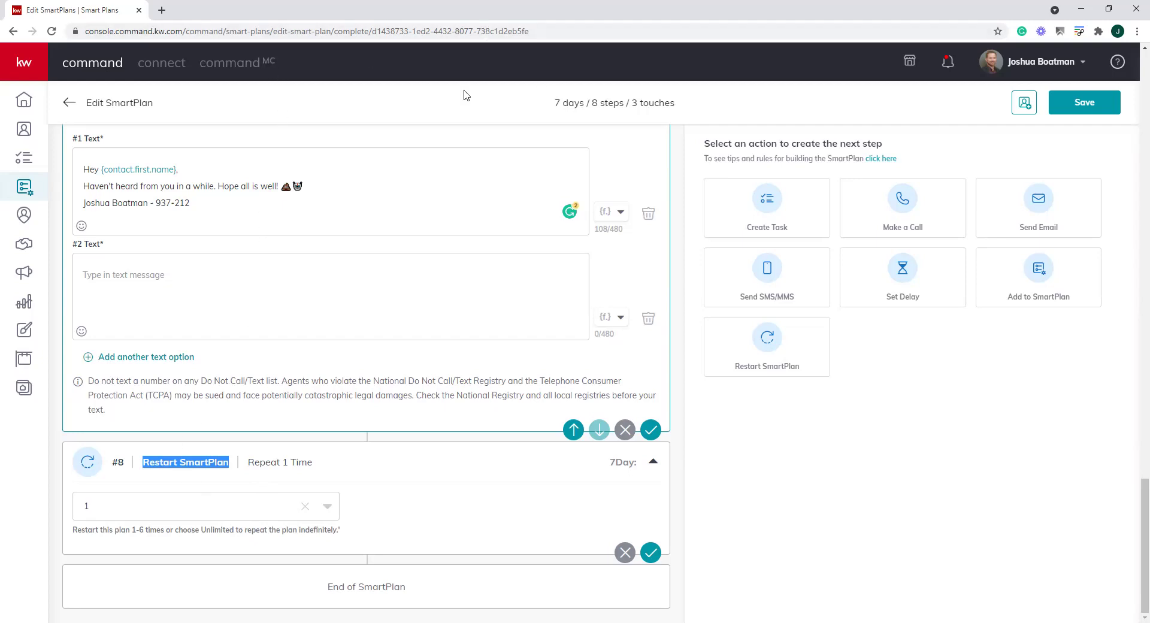
scroll(683, 336, up, 10)
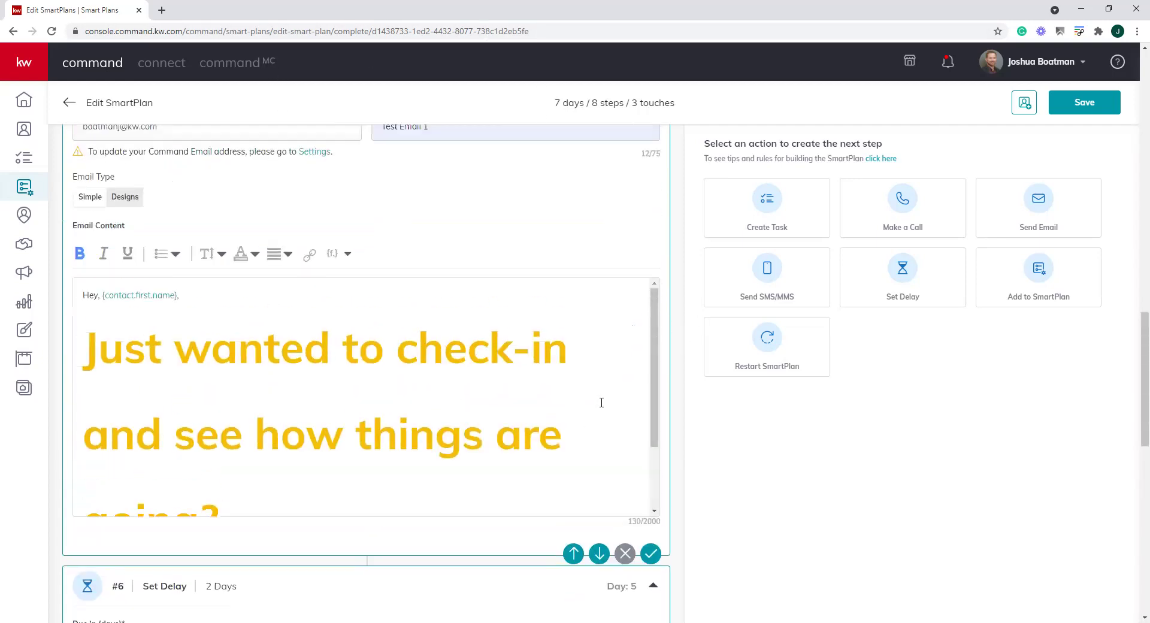
scroll(601, 402, up, 15)
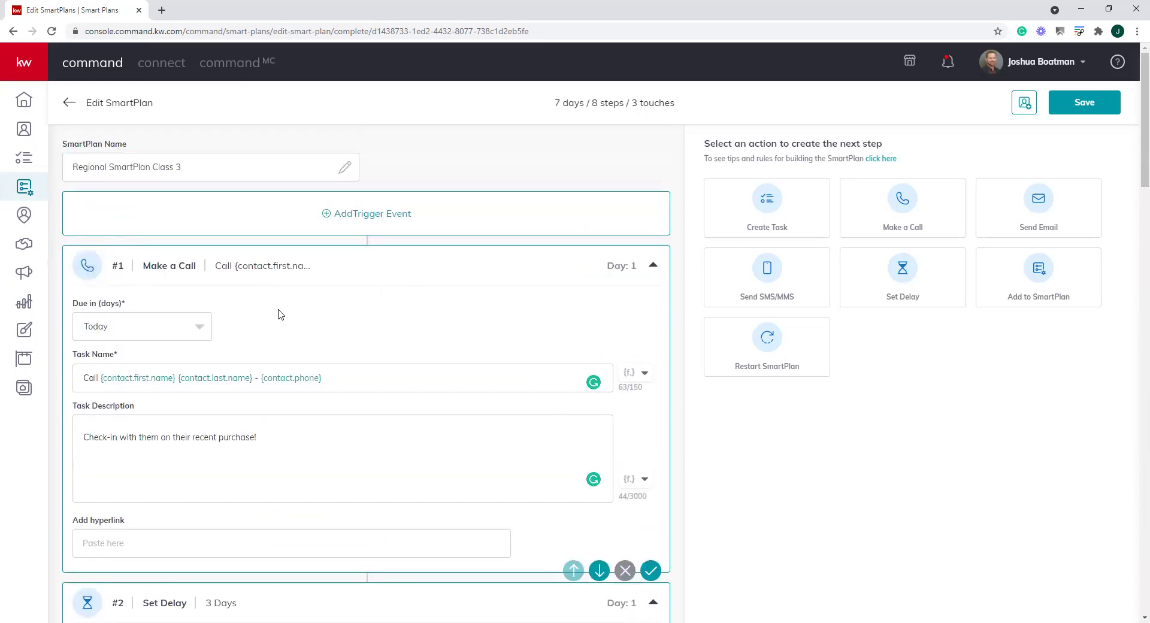
scroll(360, 330, down, 4)
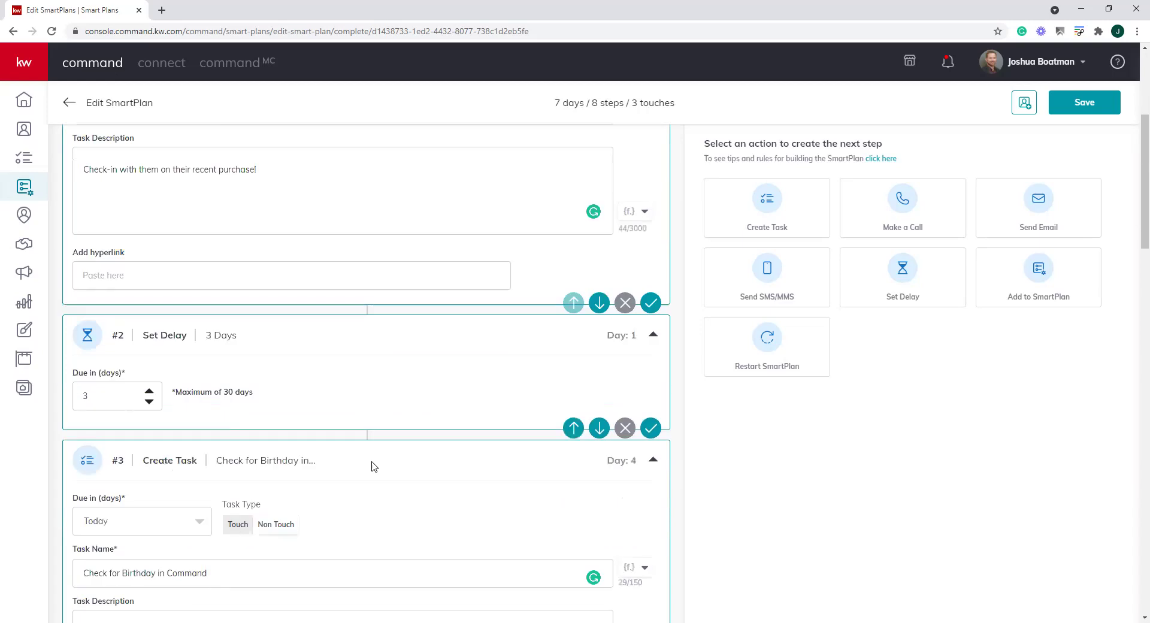
scroll(372, 466, down, 1)
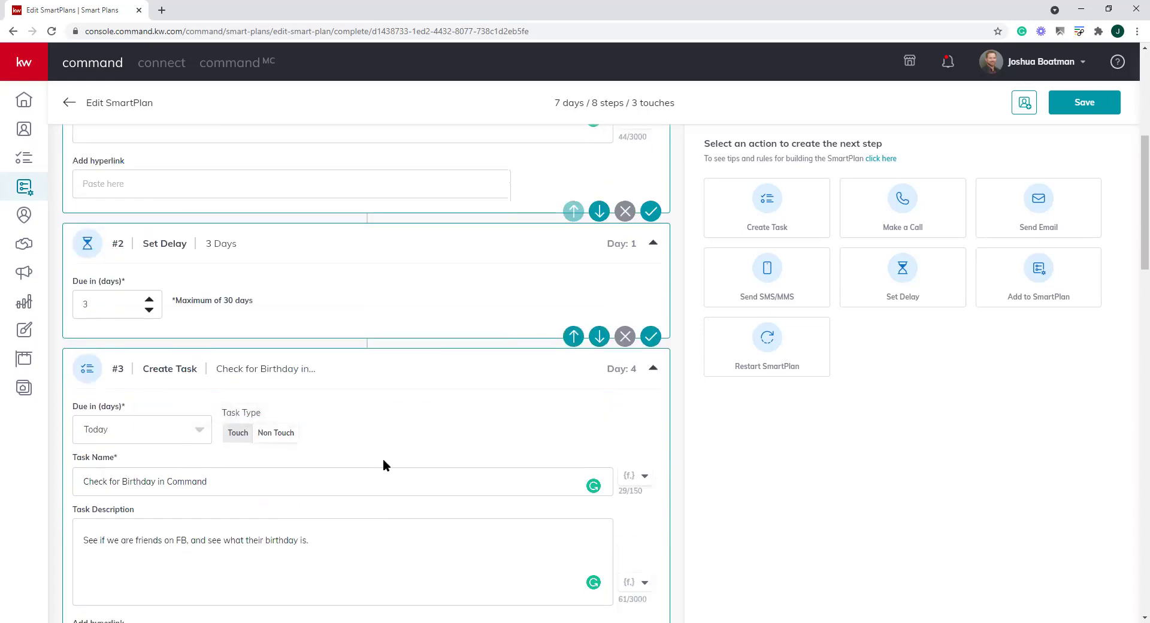
scroll(384, 465, down, 2)
scroll(385, 376, down, 1)
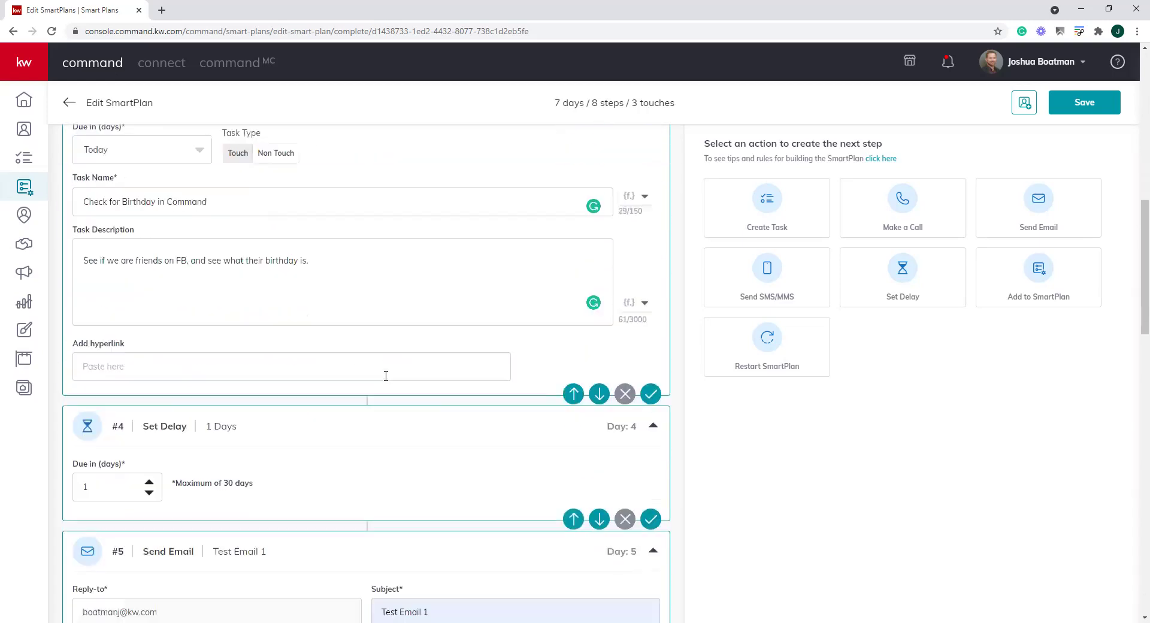
scroll(407, 389, down, 2)
scroll(442, 419, down, 2)
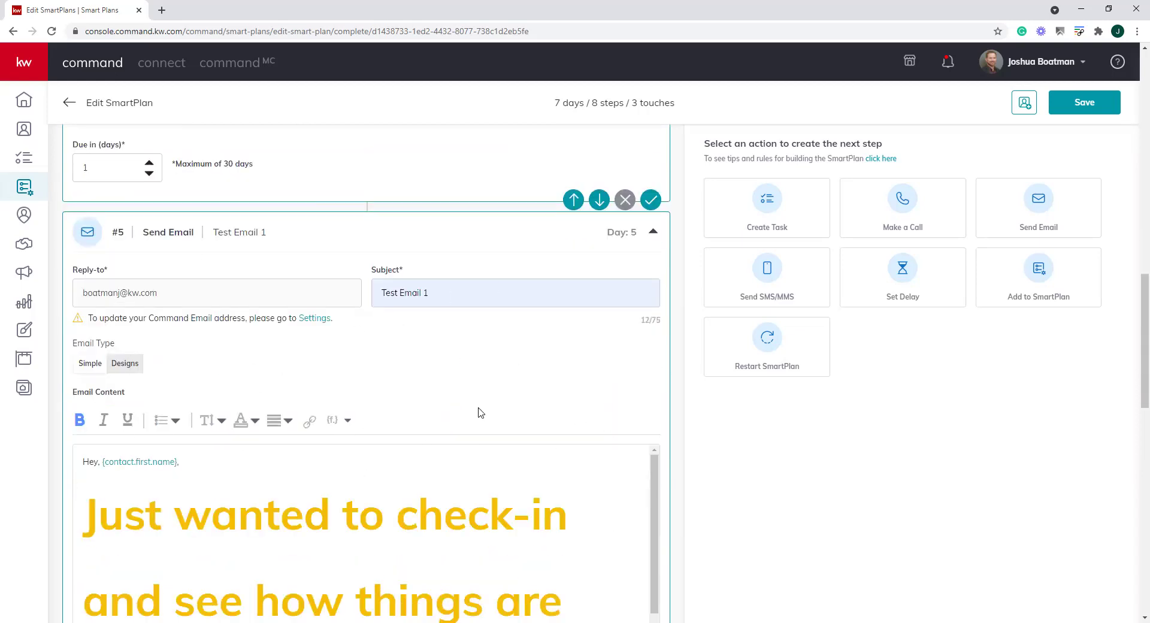
scroll(479, 412, down, 7)
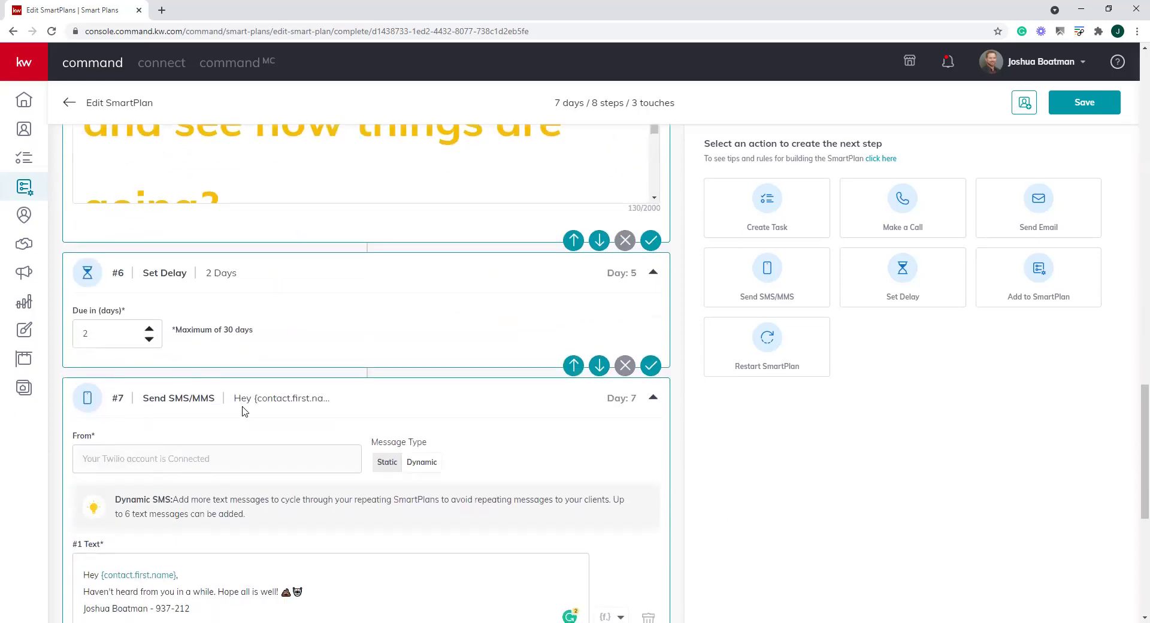
scroll(244, 410, down, 4)
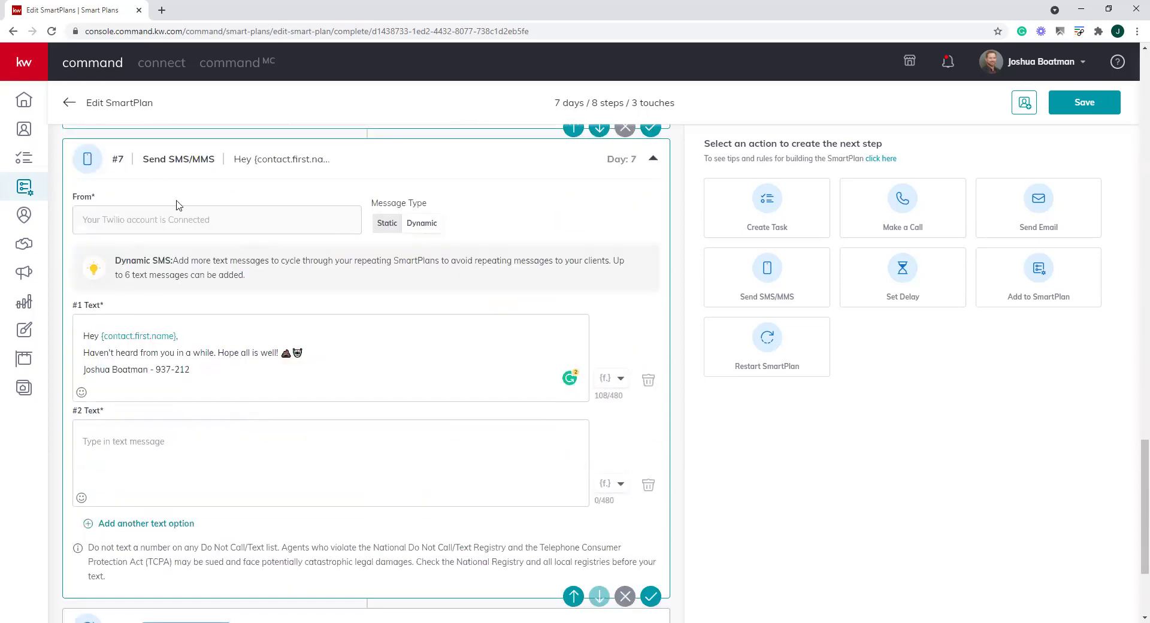
Select the first SMS message's wording and place the cursor in the empty second text option.
drag(191, 370, 94, 316)
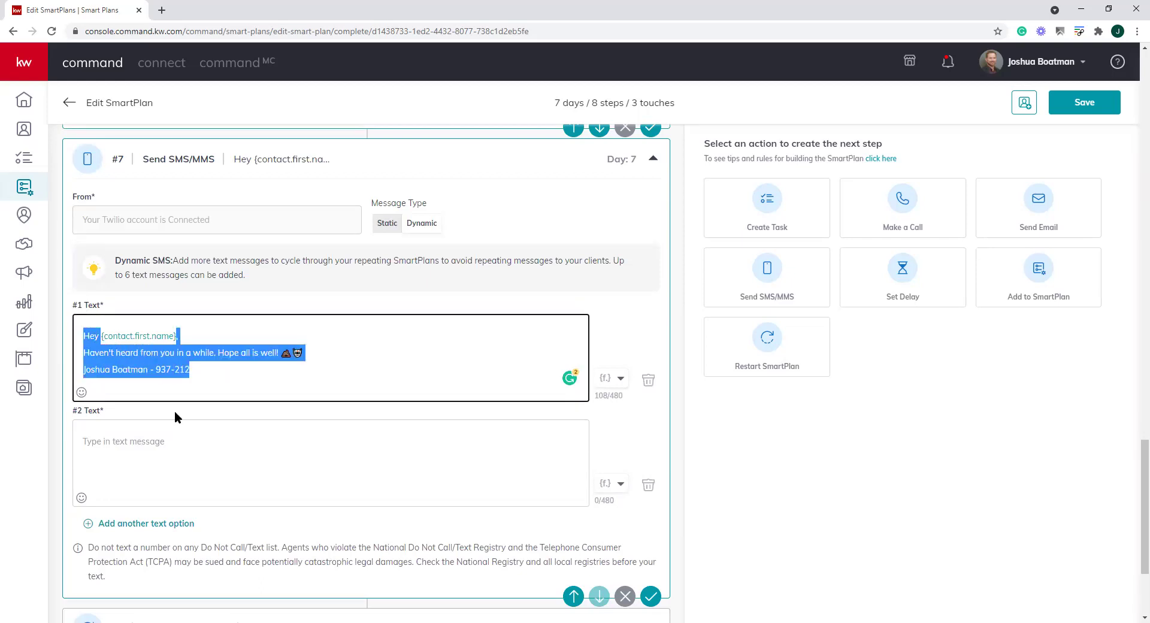
click(154, 444)
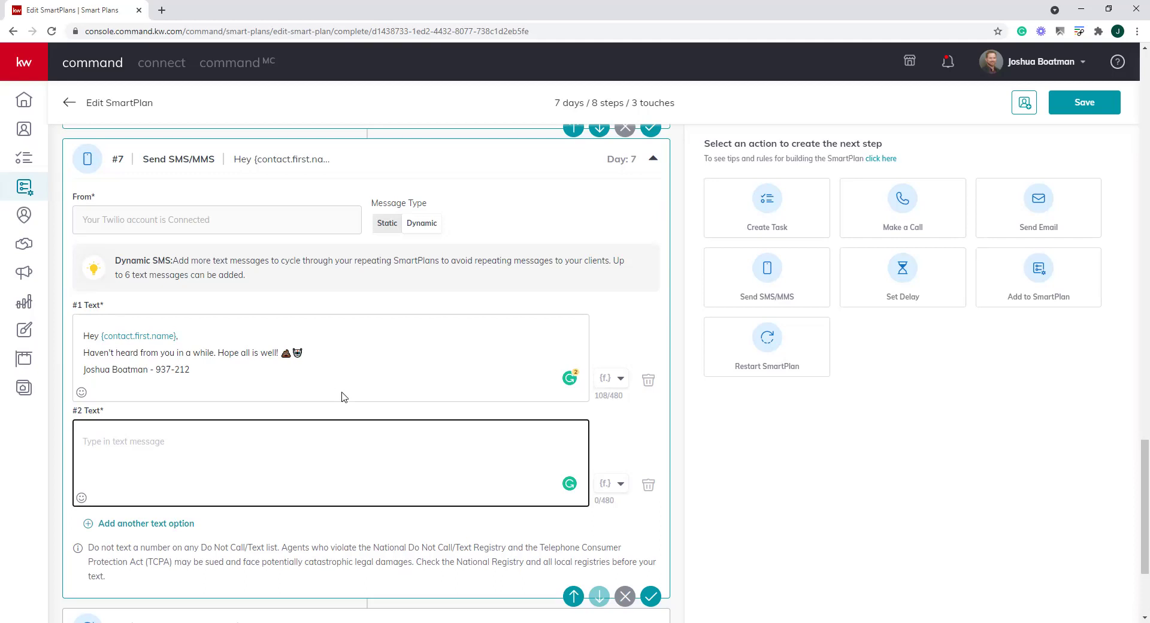
scroll(368, 487, down, 3)
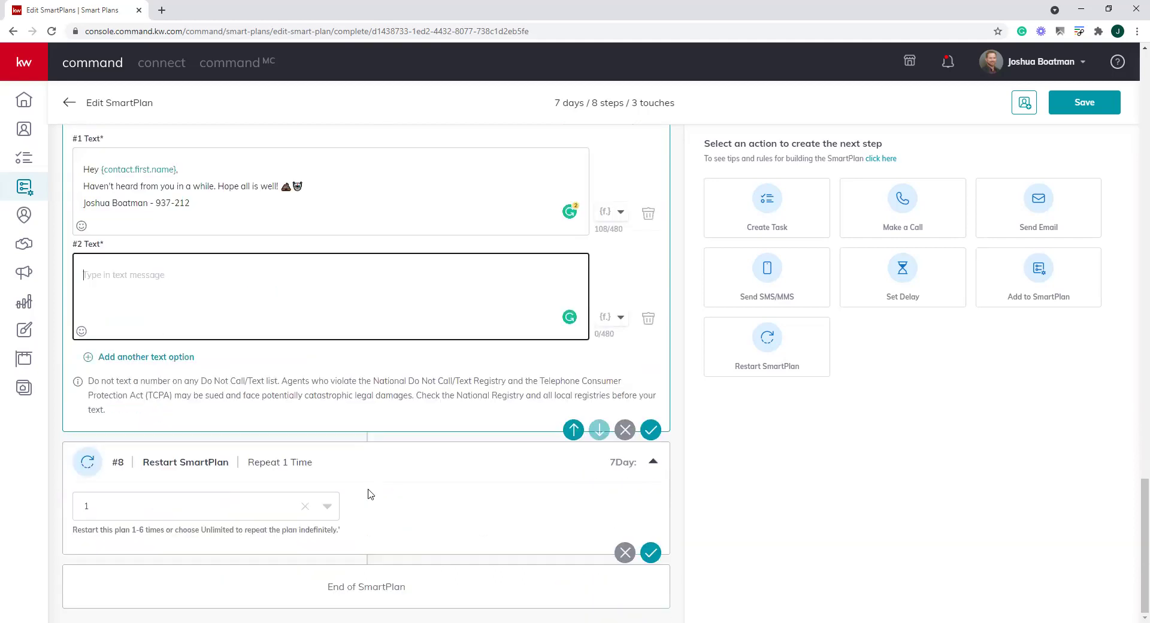
scroll(369, 491, up, 2)
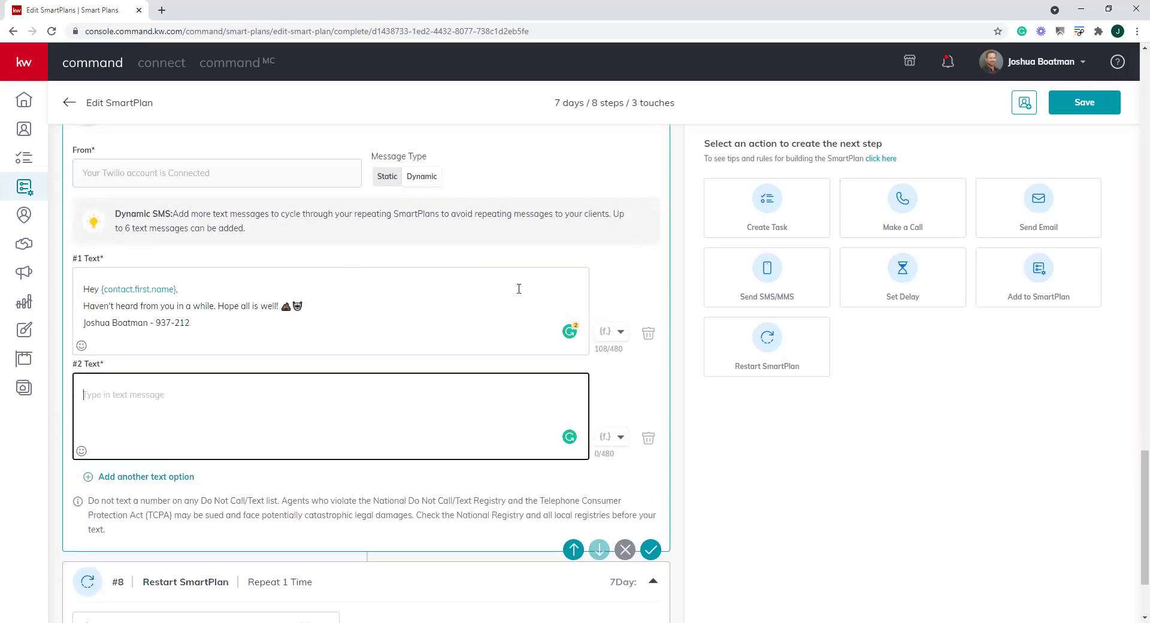
scroll(168, 464, down, 2)
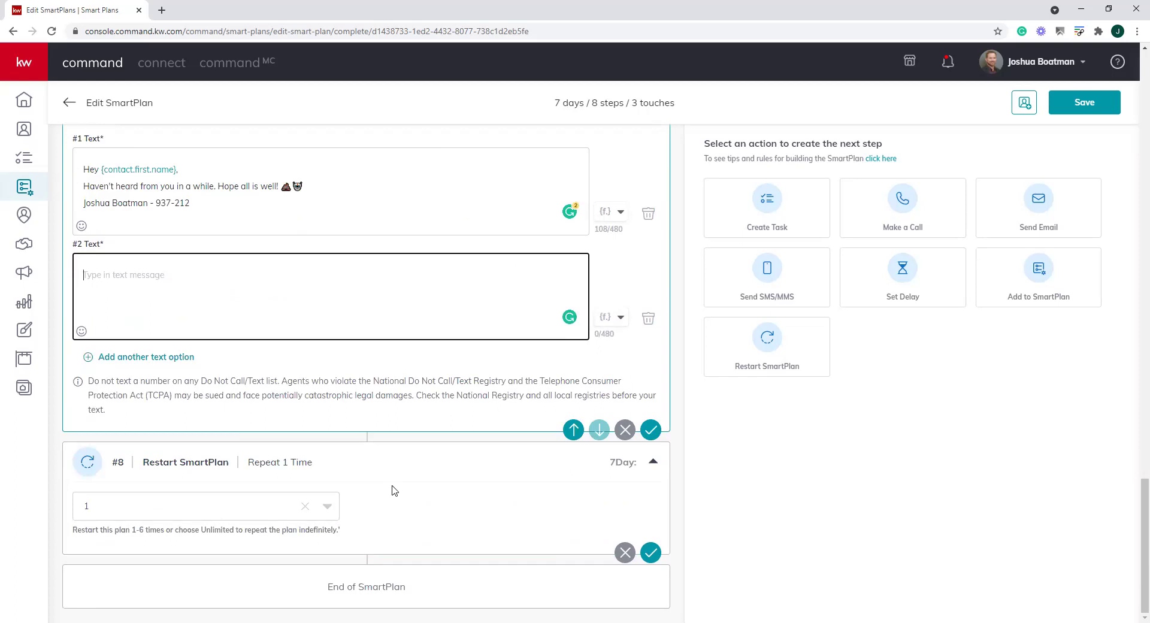
scroll(393, 490, up, 5)
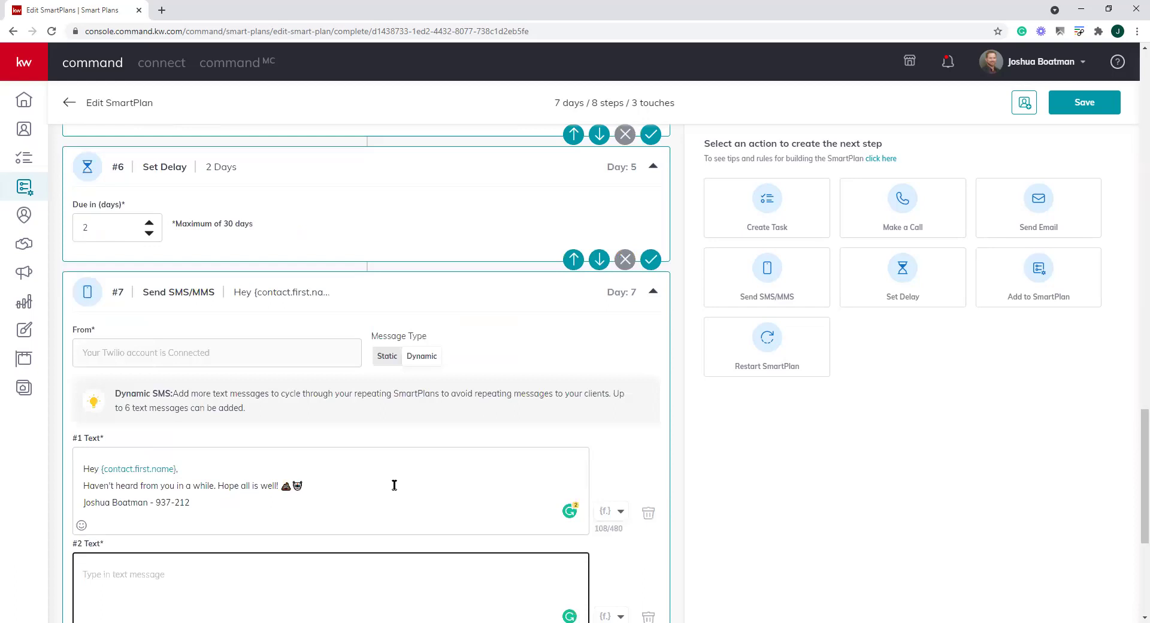
scroll(156, 443, down, 3)
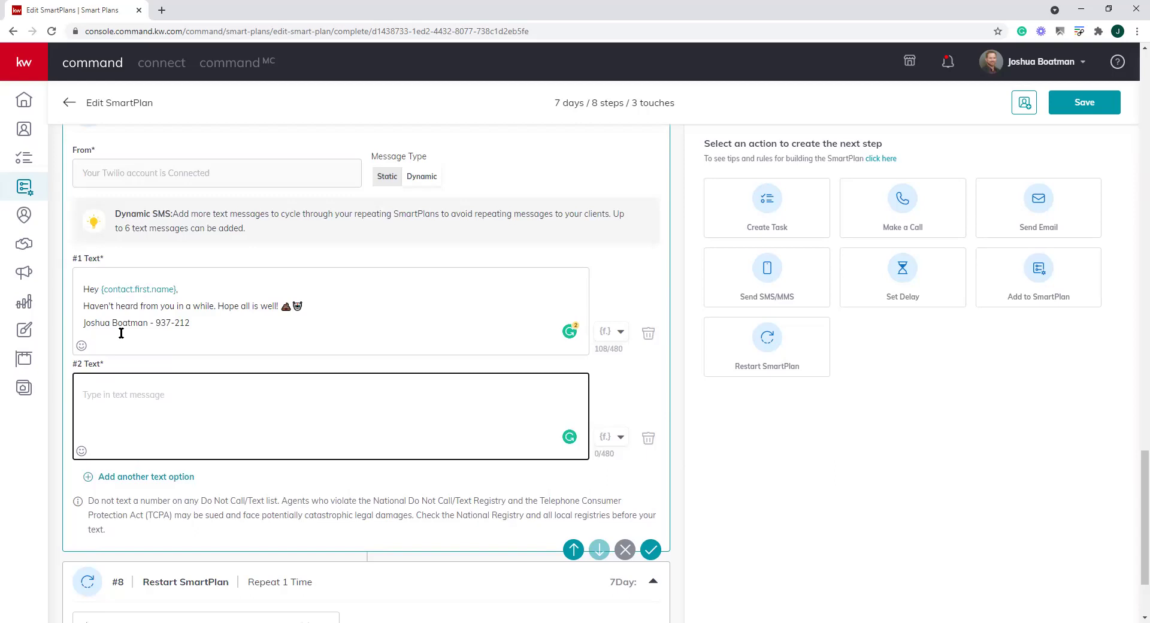
Add third and fourth text options, then delete the empty #4, #3 and #2 text options.
click(132, 477)
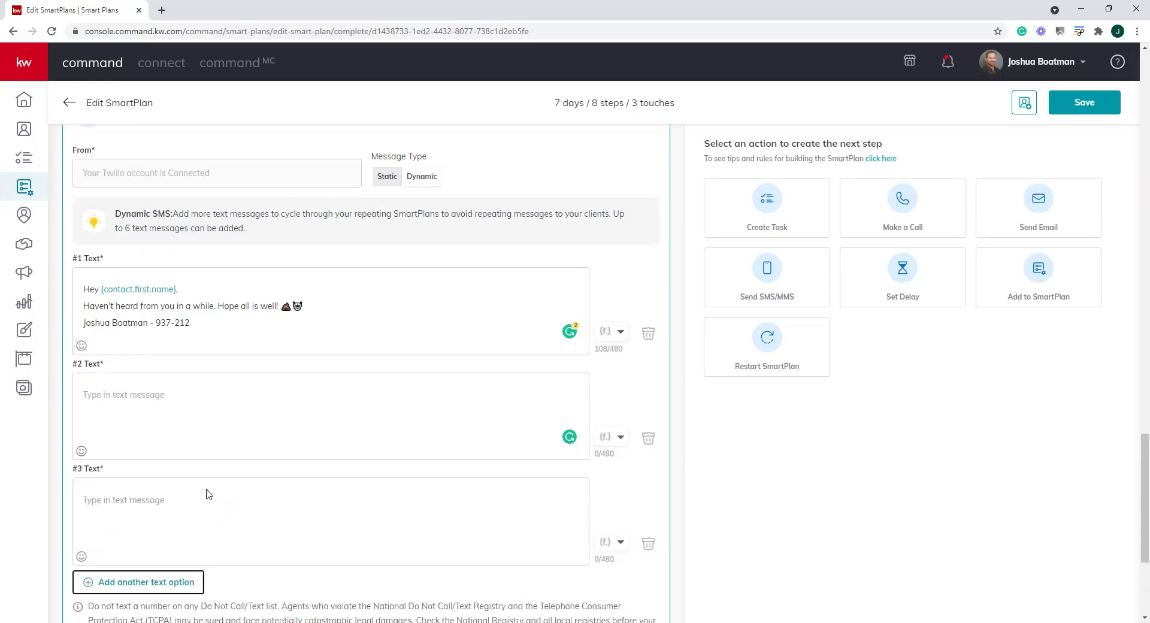
scroll(180, 527, down, 2)
click(145, 464)
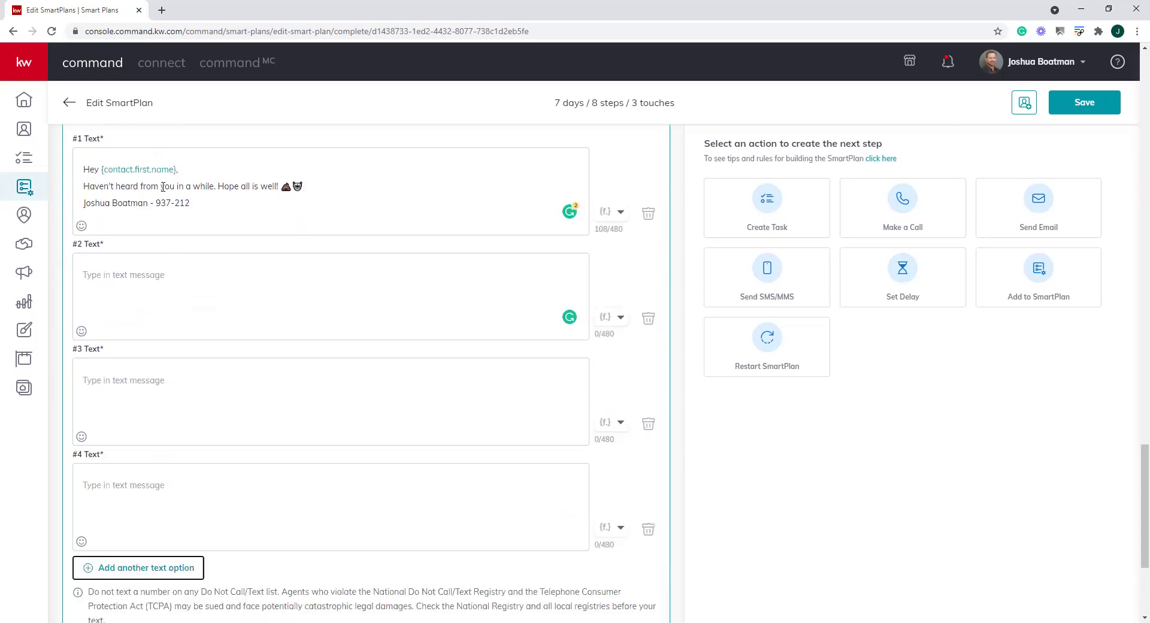
drag(106, 456, 73, 455)
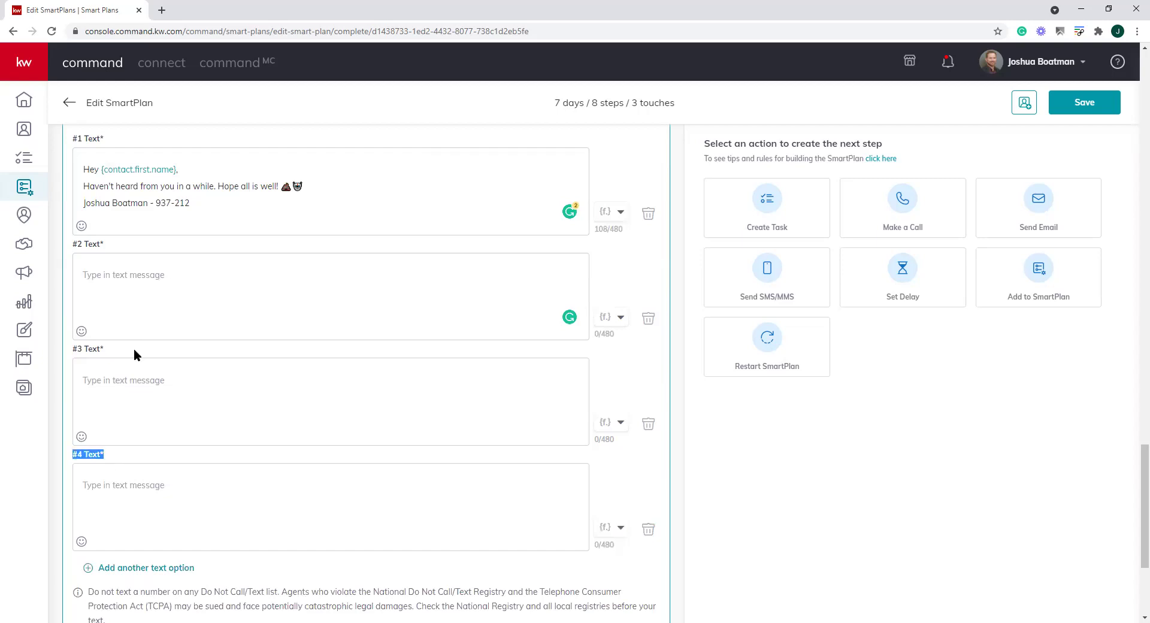
click(649, 530)
click(648, 424)
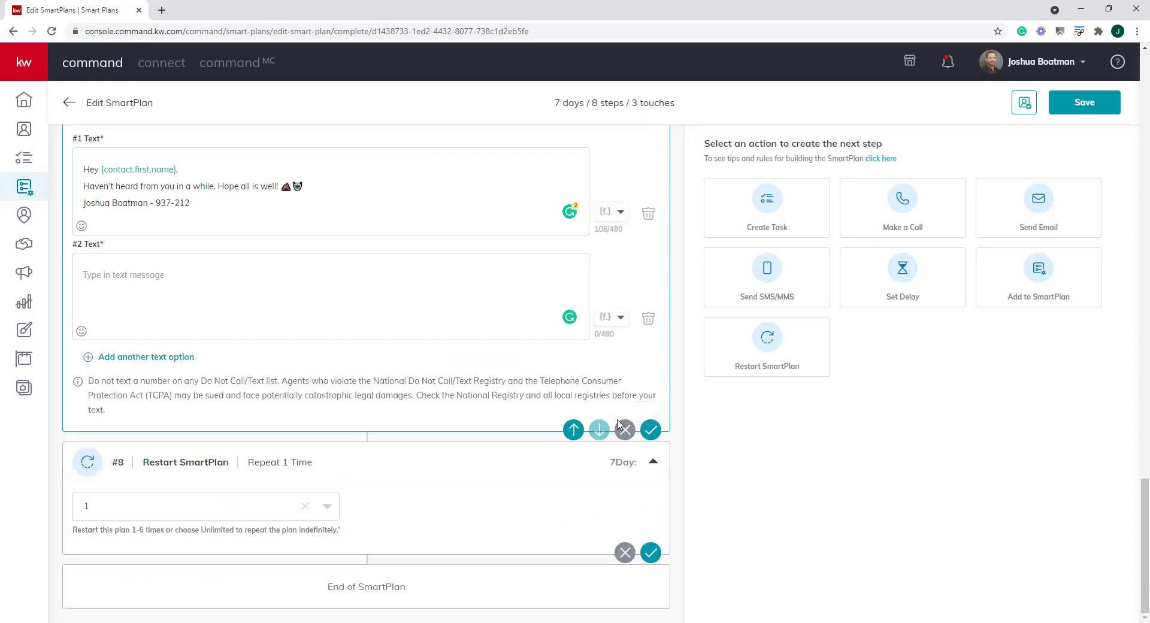
click(649, 317)
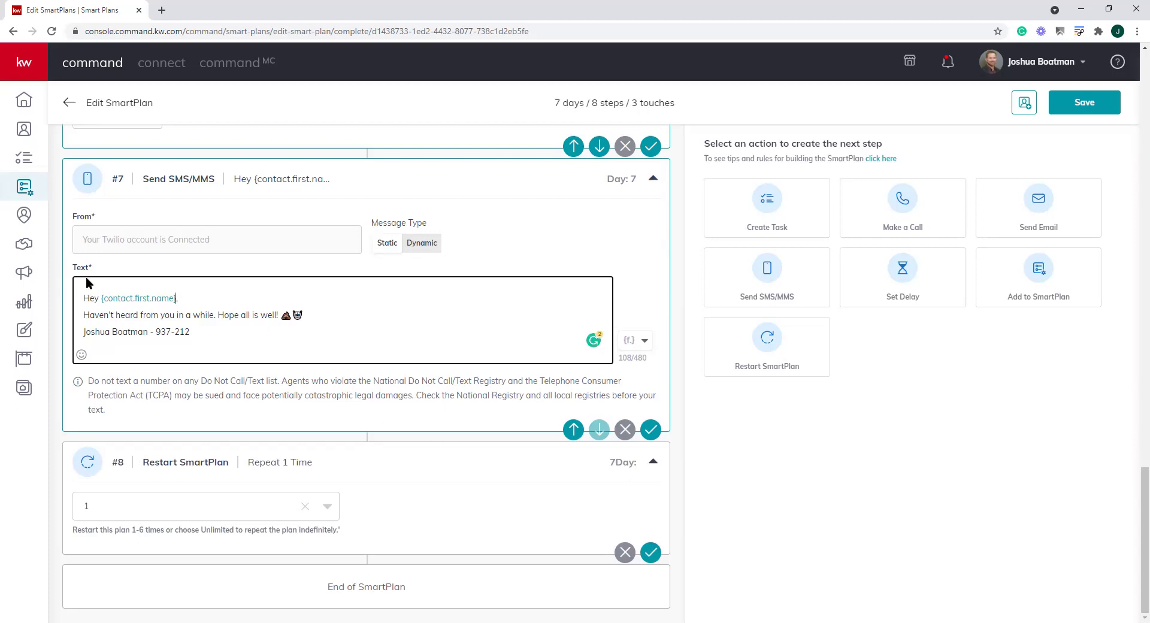
Set the #8 Restart SmartPlan step to repeat Unlimited times, and toggle the SMS Message Type to Dynamic and back to Static.
click(329, 509)
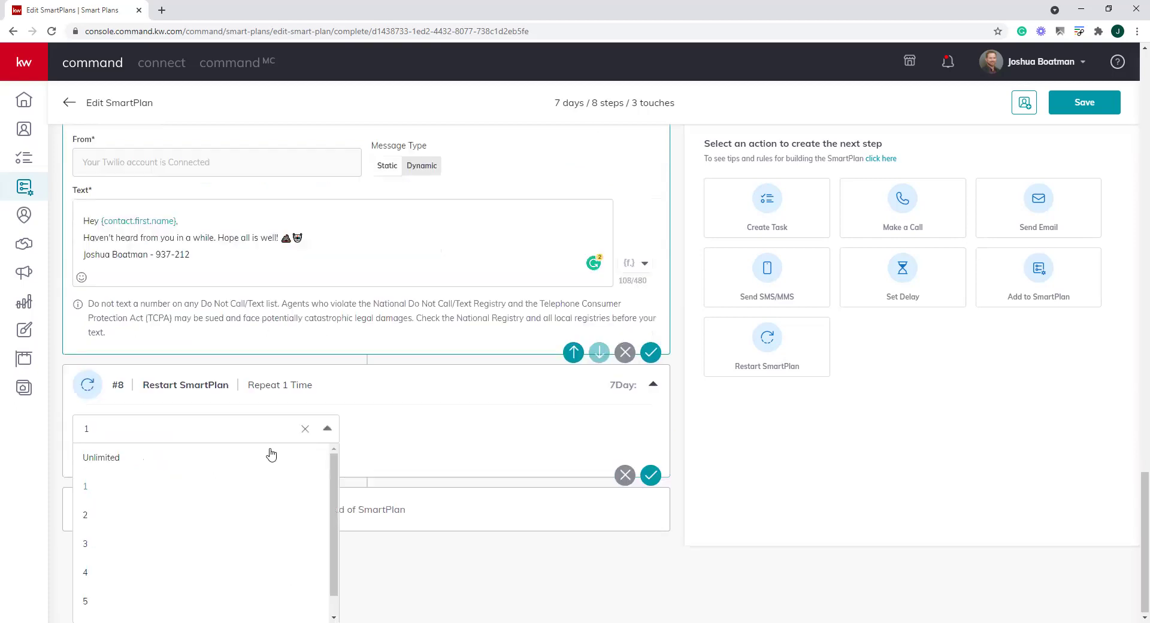
click(137, 457)
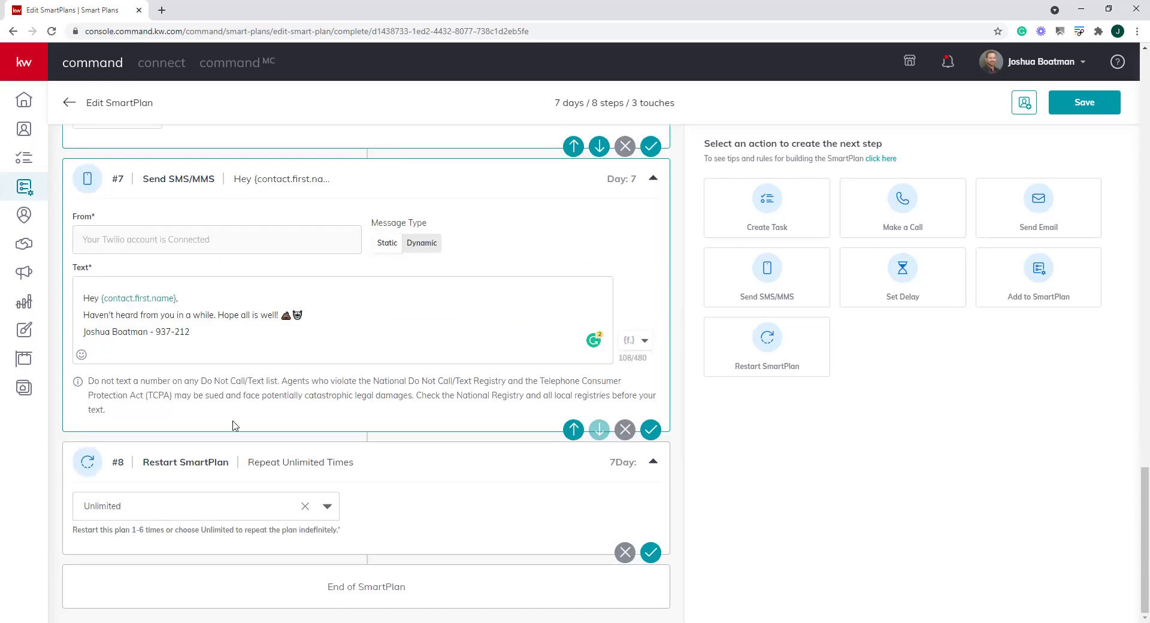
click(422, 244)
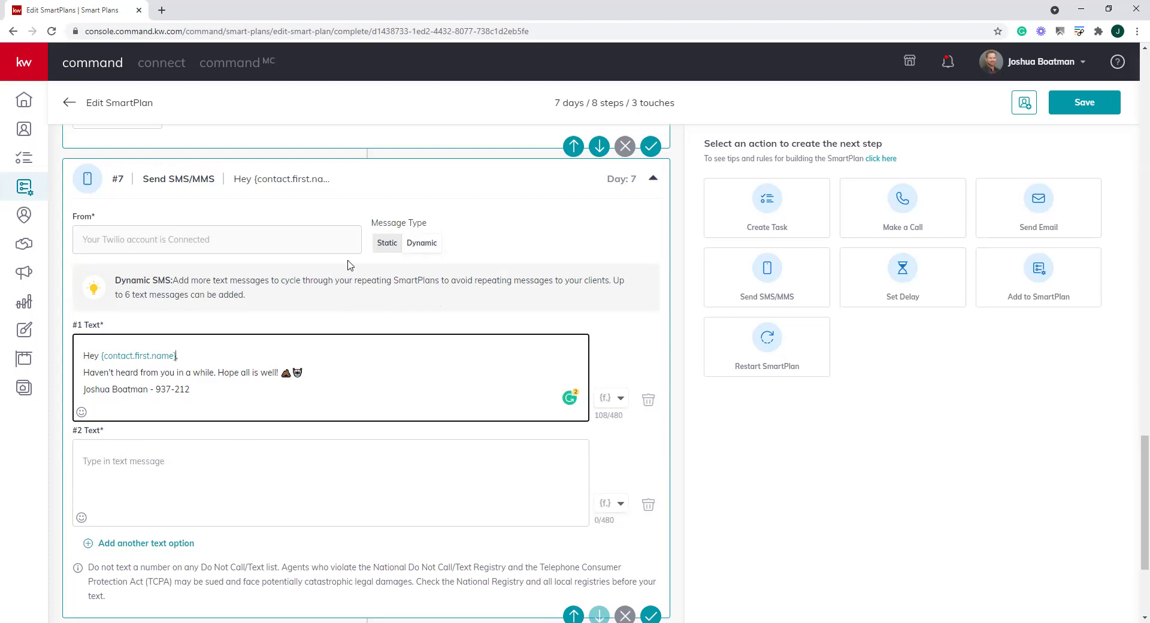
click(387, 243)
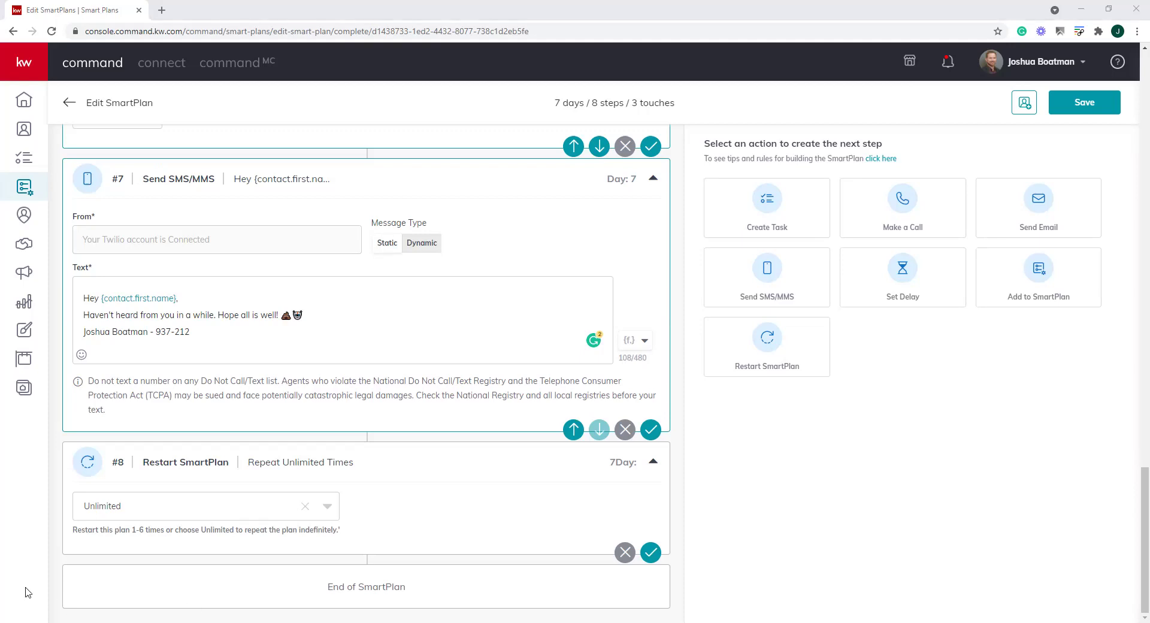
drag(106, 409, 87, 381)
click(158, 395)
click(419, 445)
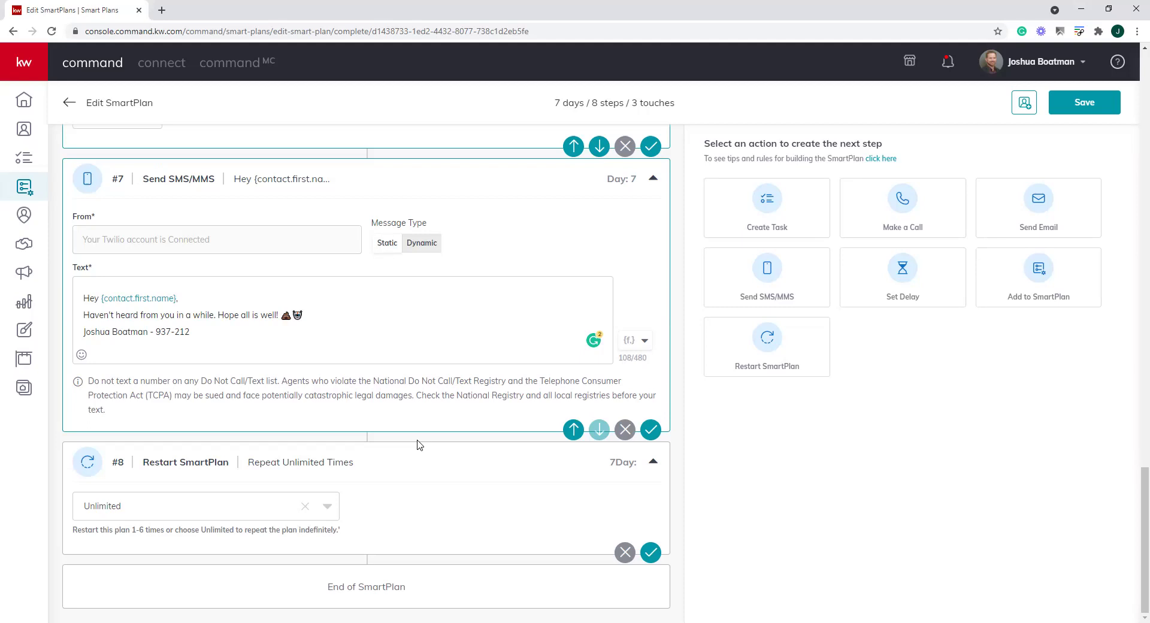
drag(130, 412, 89, 380)
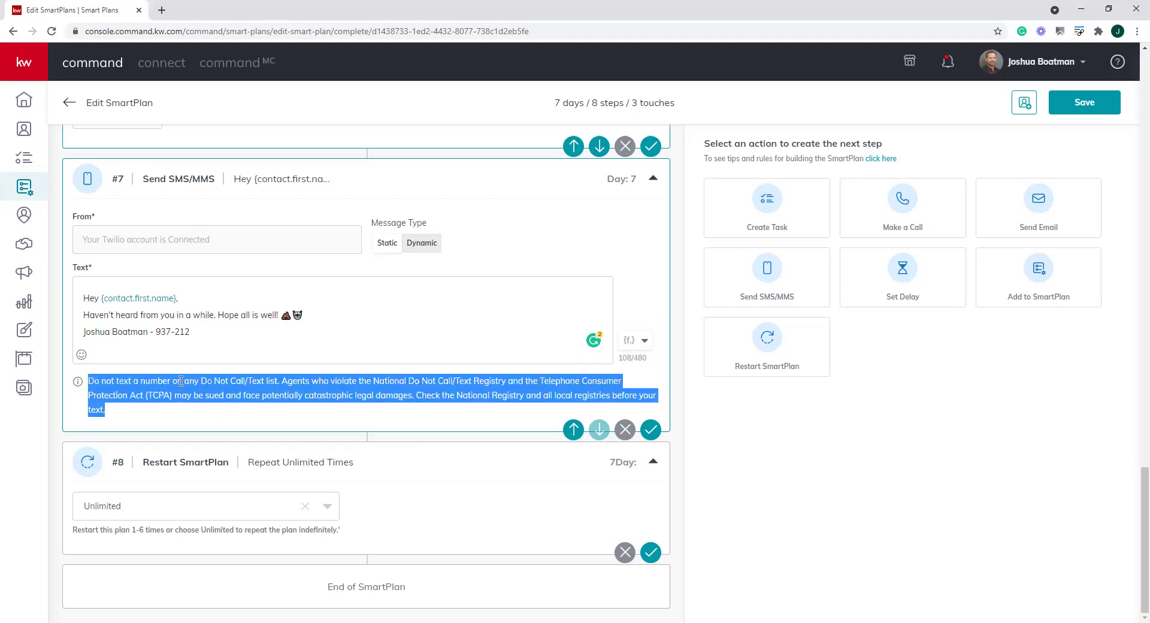
click(197, 414)
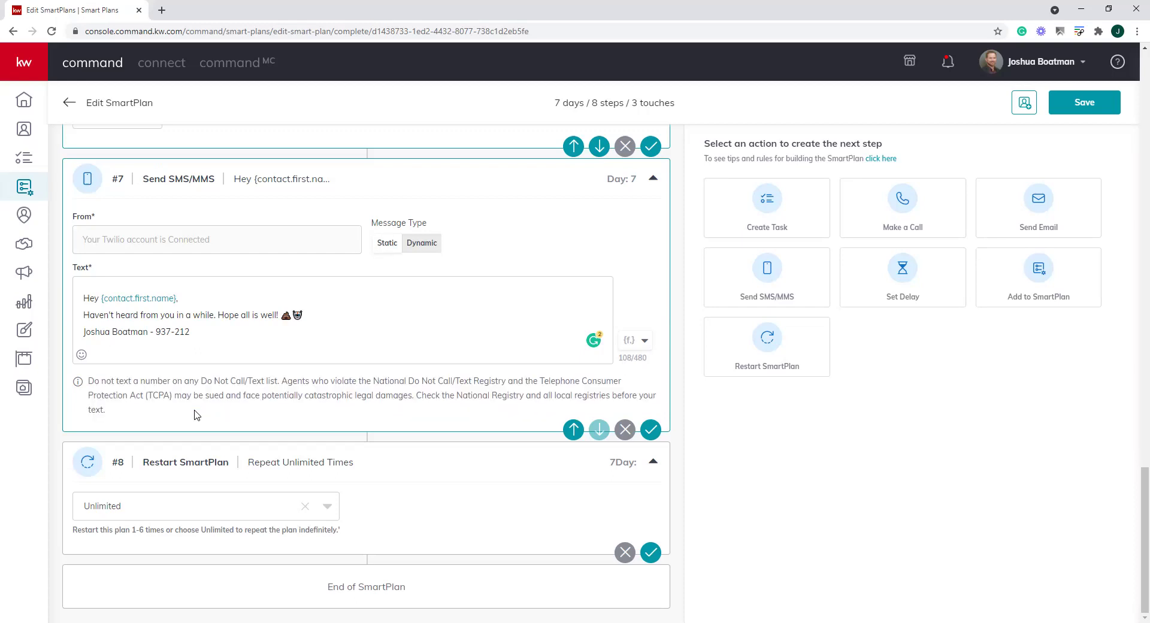
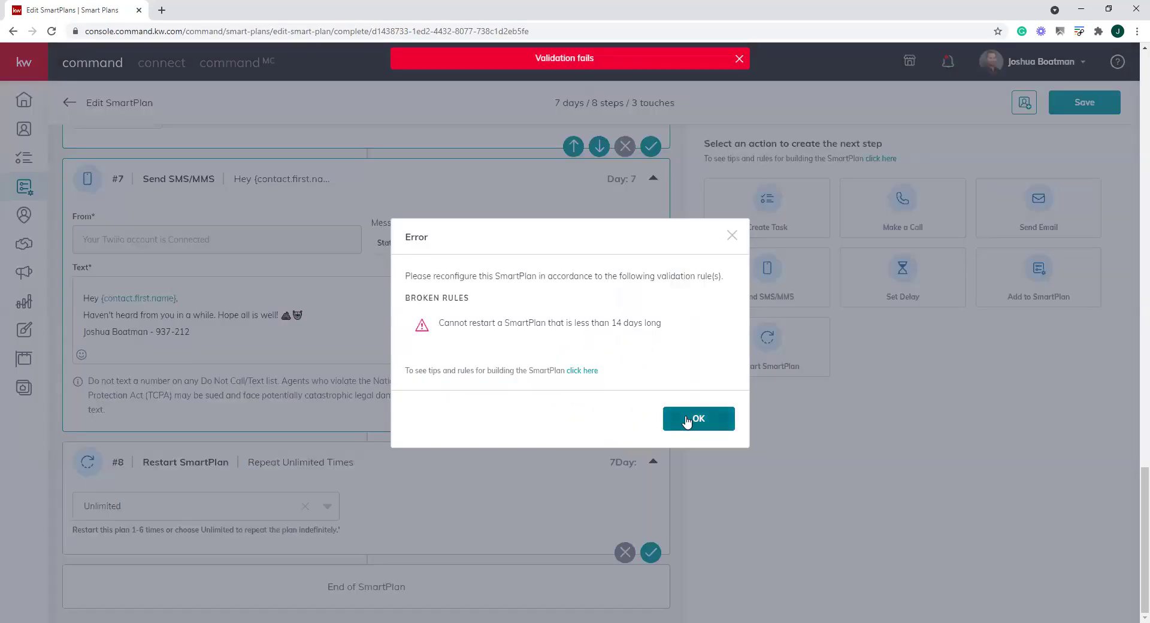
Delete the Restart SmartPlan step #8, save text step #7, and add an Add to SmartPlan step.
click(692, 419)
drag(632, 461, 601, 548)
click(617, 554)
click(608, 377)
click(652, 552)
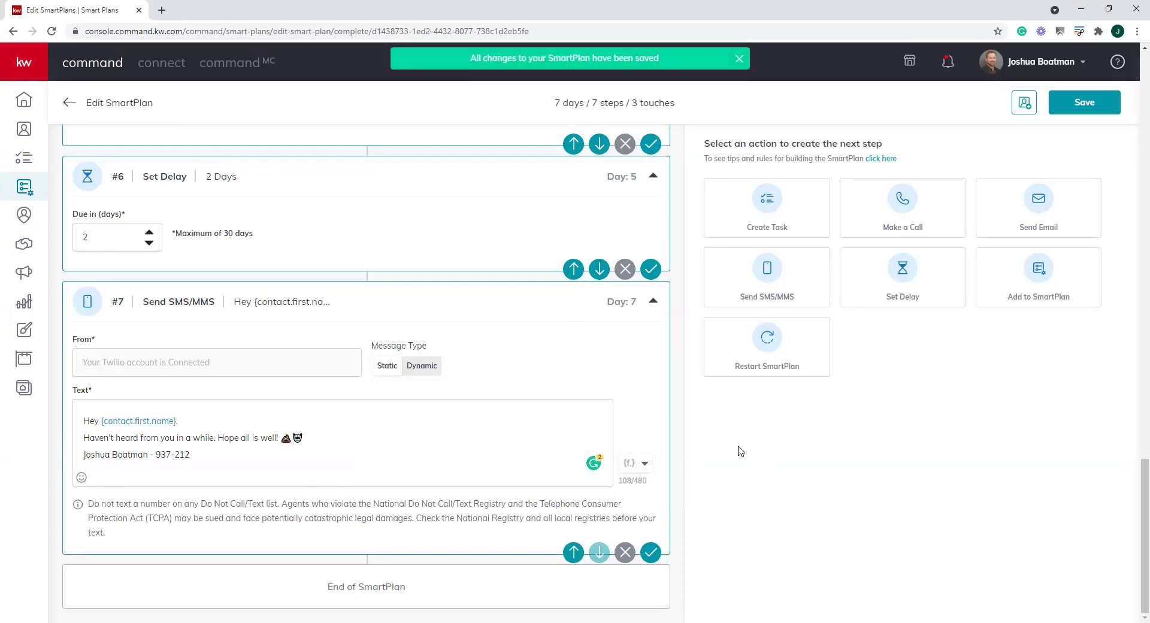
click(1046, 274)
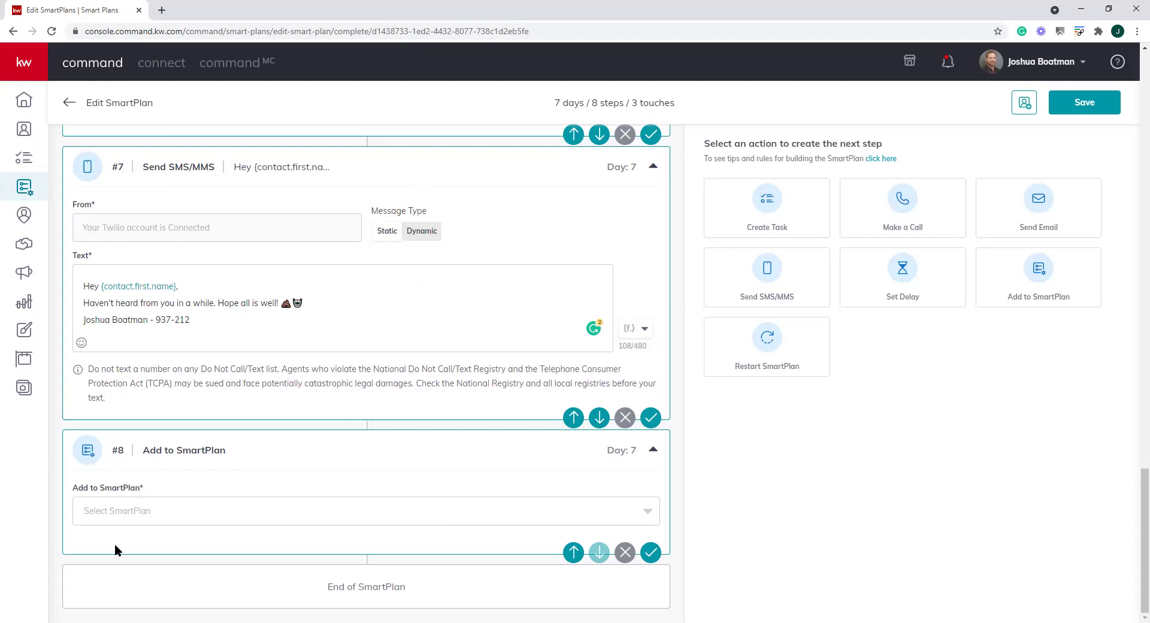
Browse the SmartPlan list and pick My Long-Term Nurture as step #8's target plan.
click(218, 511)
scroll(444, 516, down, 15)
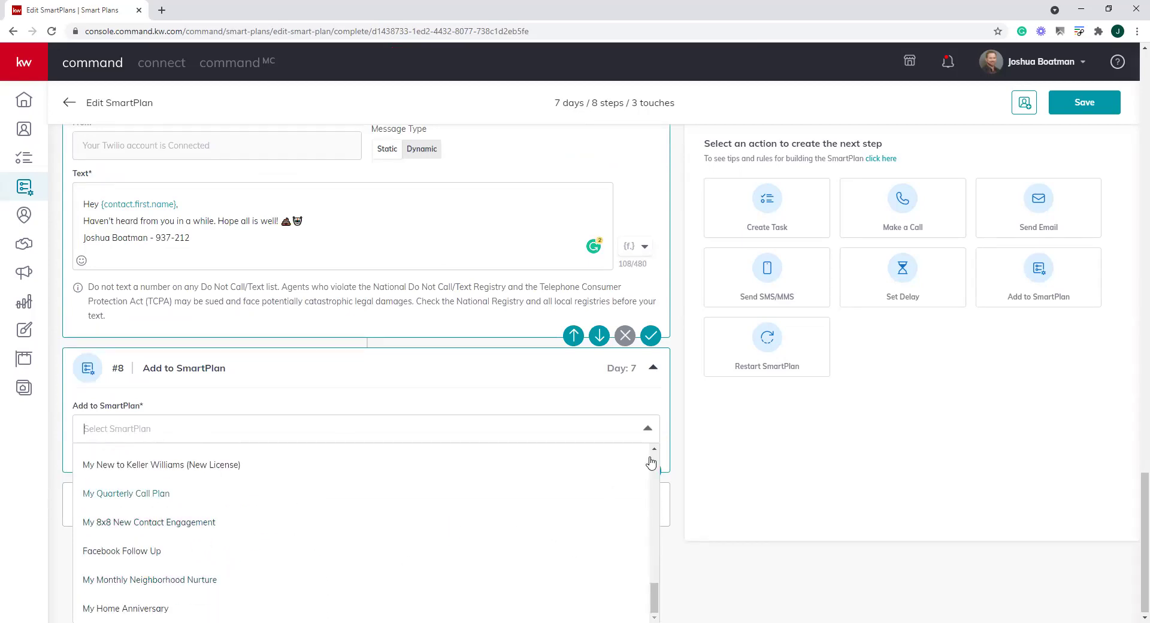
click(675, 420)
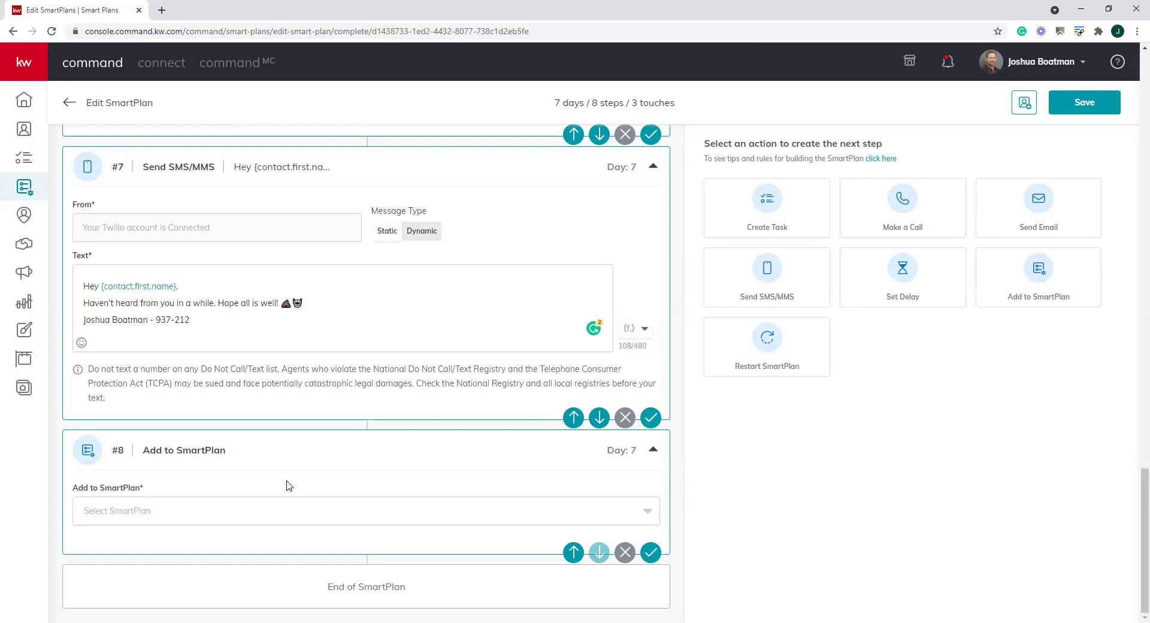
click(253, 511)
scroll(369, 533, down, 5)
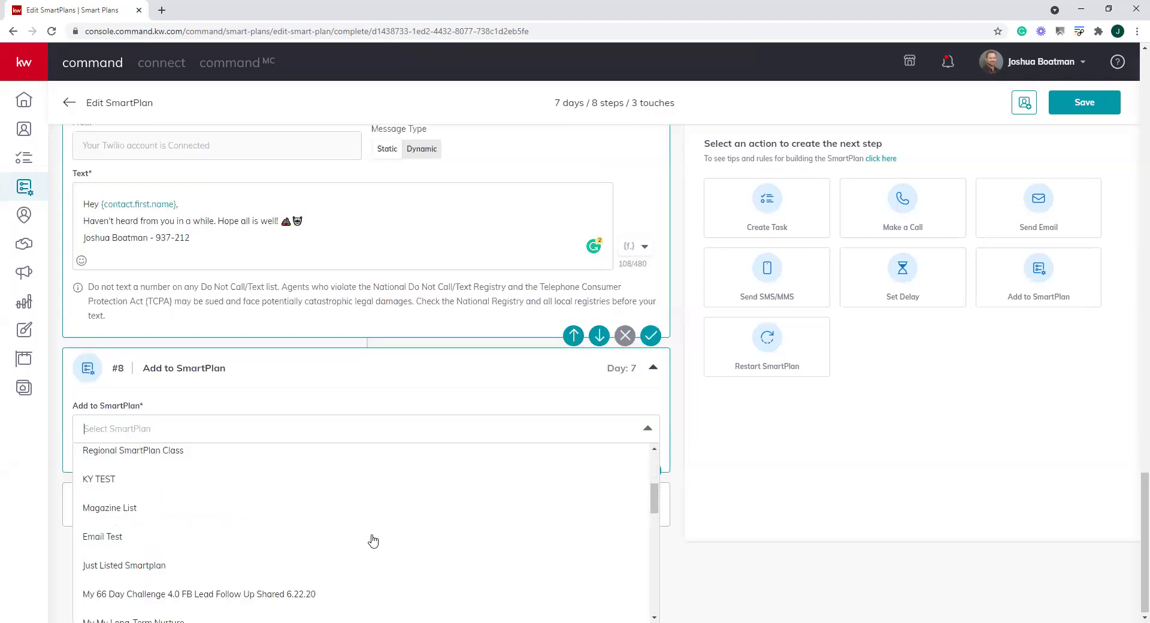
scroll(375, 541, down, 4)
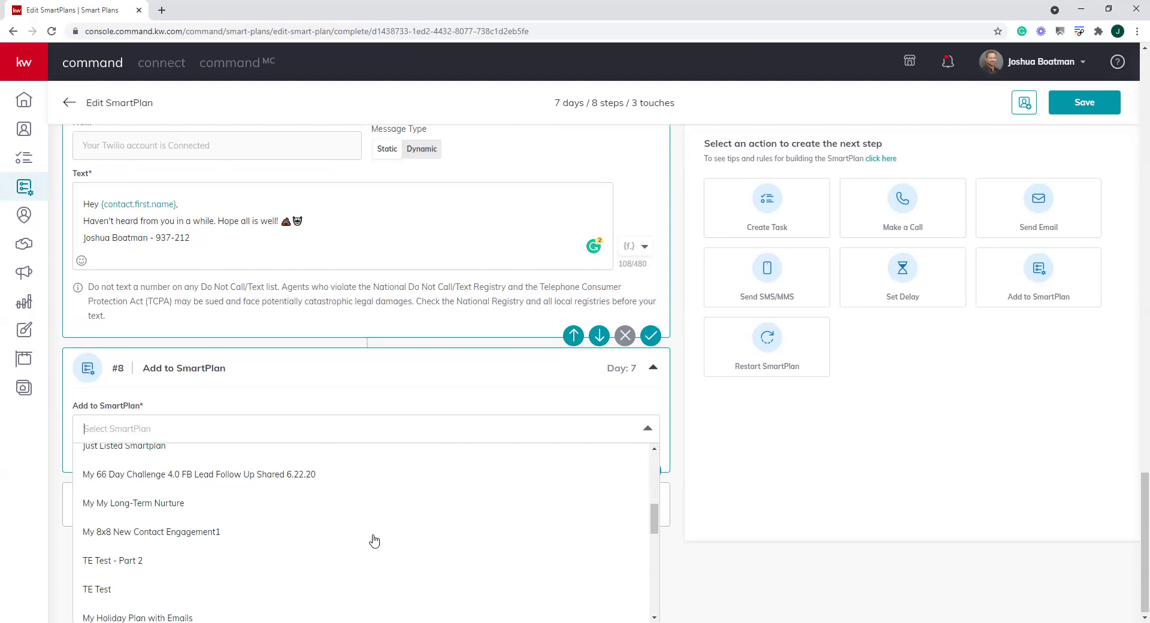
click(237, 504)
Change step #8's target to My Monthly Neighborhood Nurture and add a 1-day delay step.
click(490, 508)
scroll(393, 494, down, 6)
scroll(380, 501, down, 3)
scroll(380, 501, down, 7)
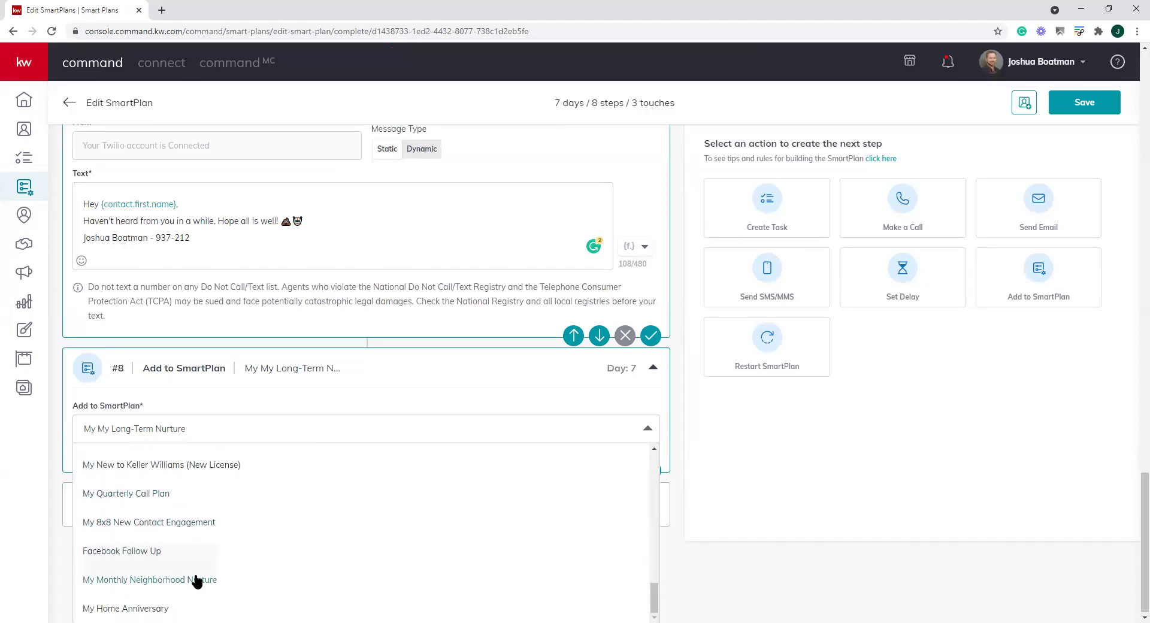
click(196, 580)
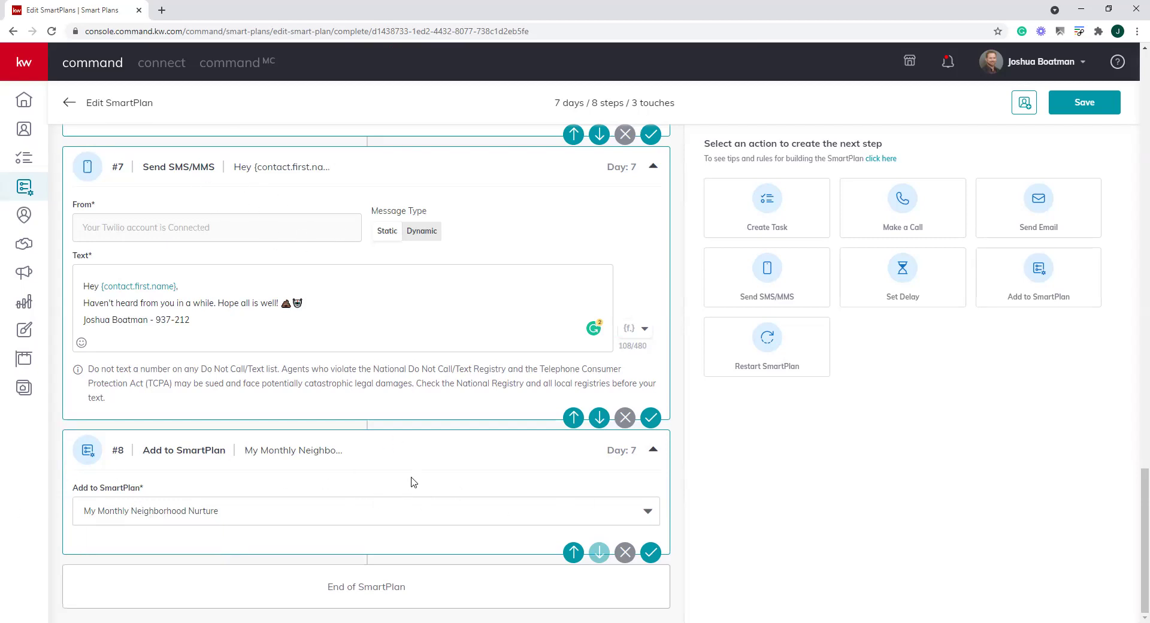
click(900, 275)
Add an empty Send SMS/MMS step #10 after the 1-day delay step #9.
click(774, 276)
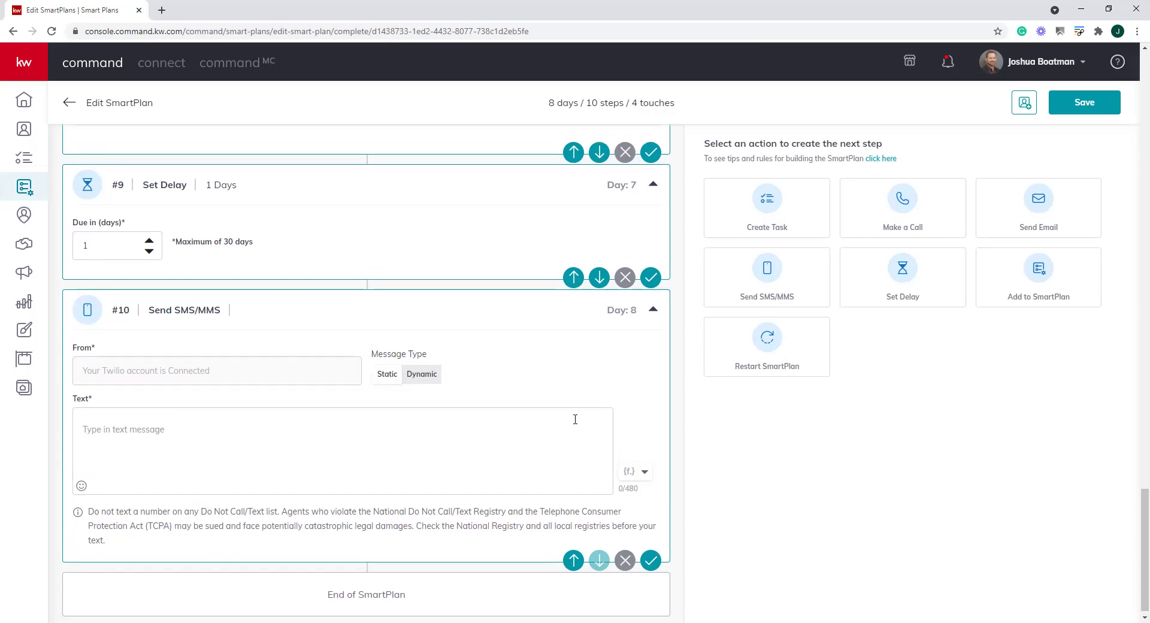
scroll(575, 418, up, 3)
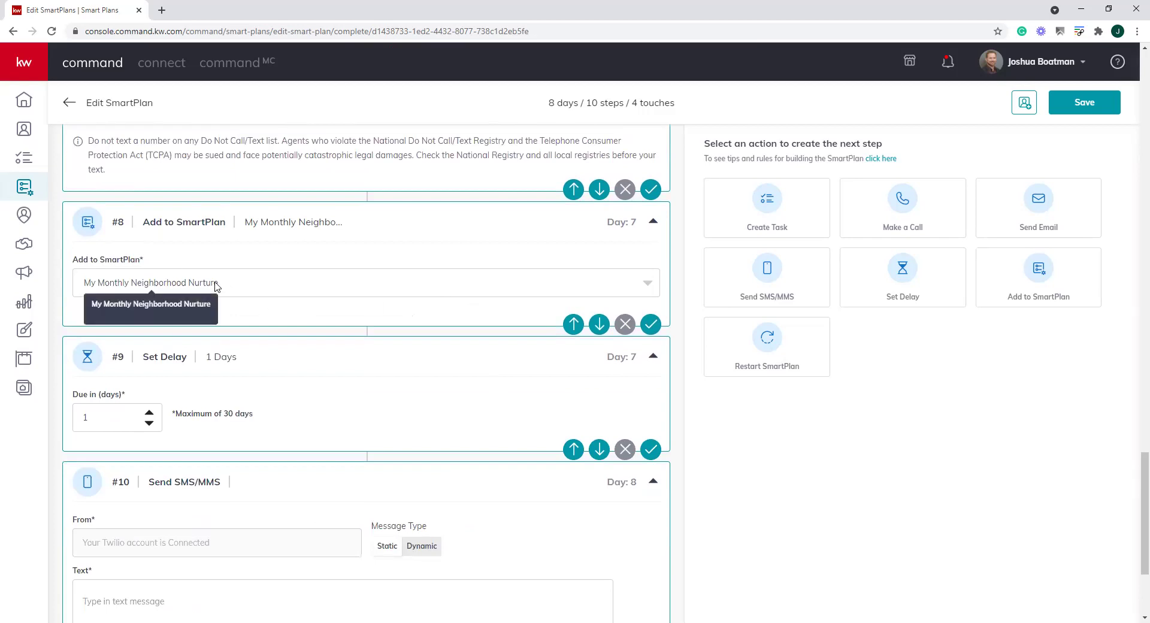
scroll(398, 419, down, 3)
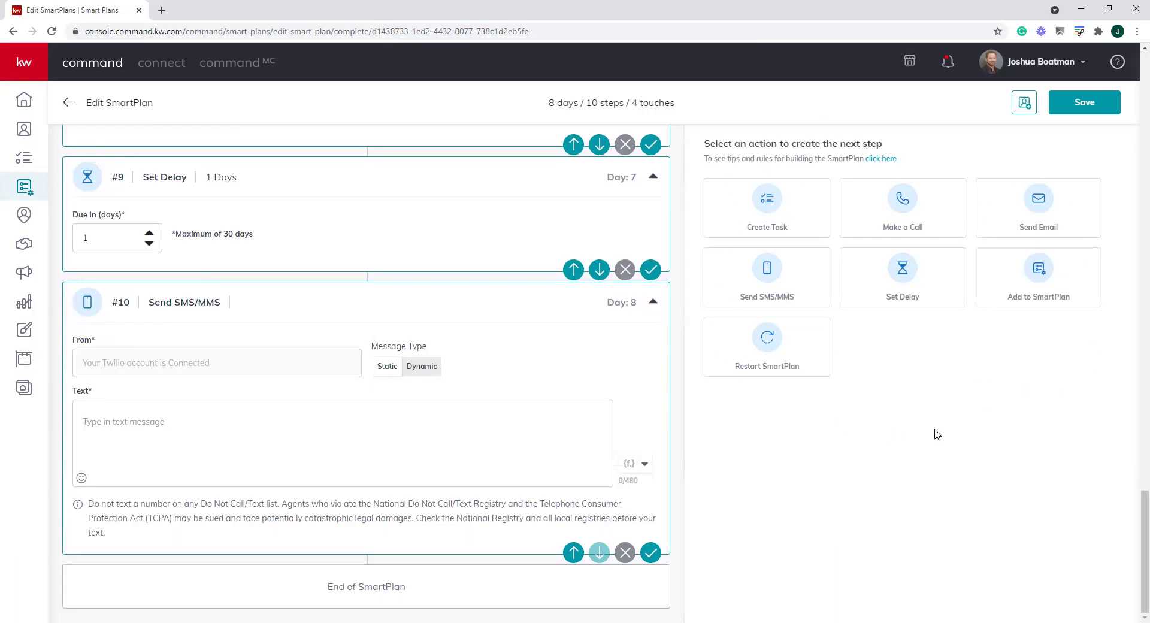
Move Make a Call below the 3-day delay so the call falls on Day 4.
scroll(543, 457, up, 15)
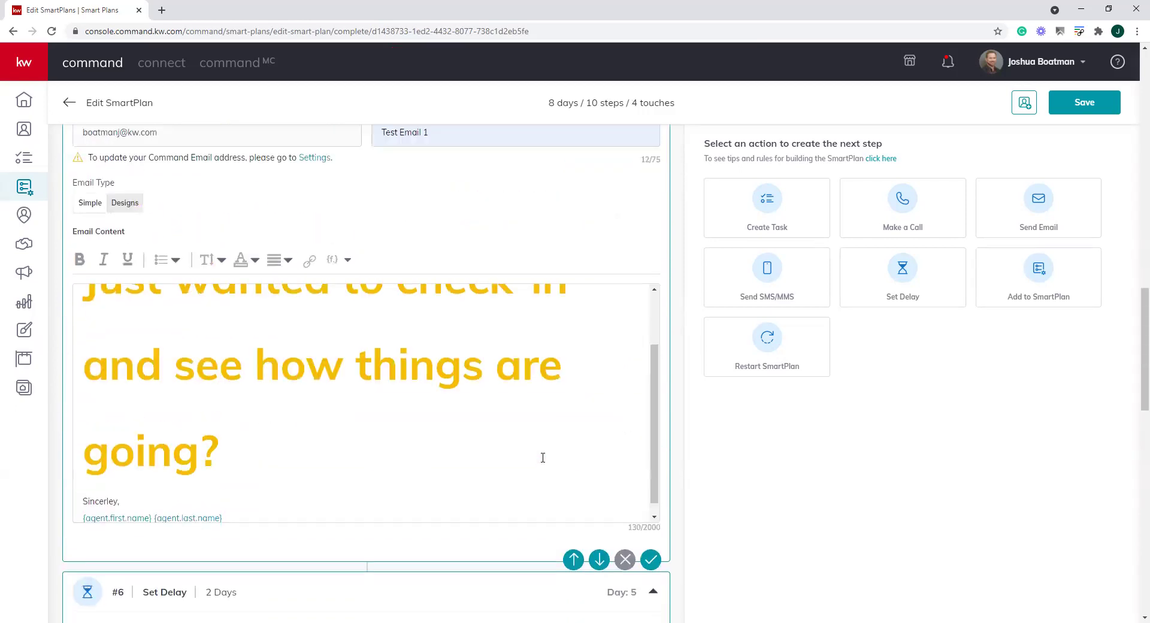
scroll(543, 458, up, 15)
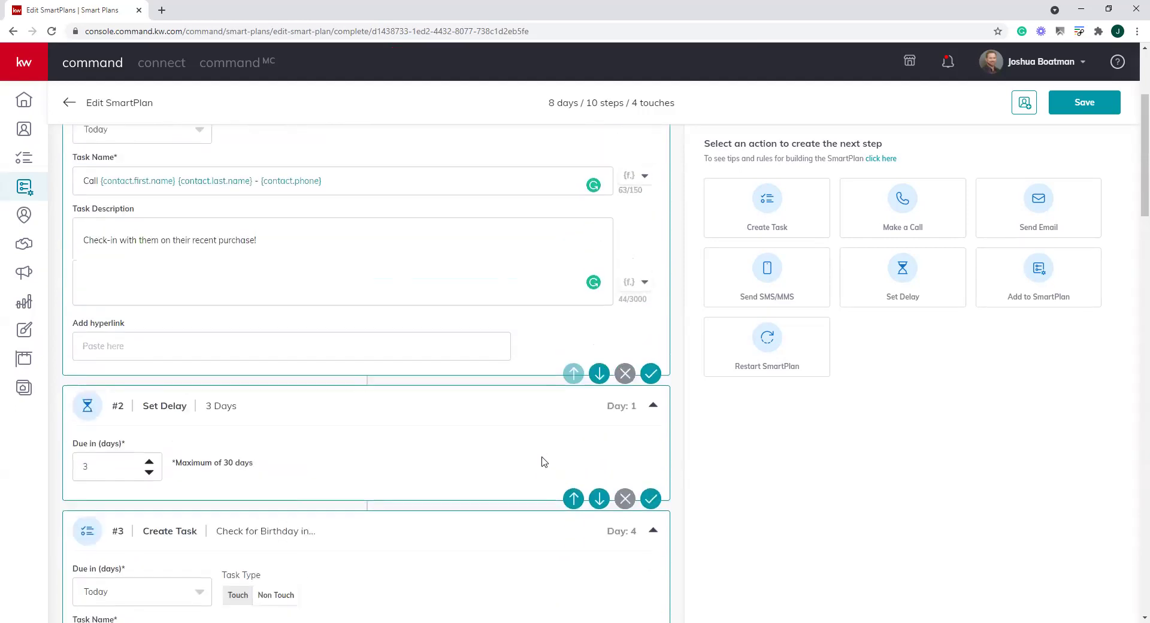
scroll(543, 457, up, 2)
scroll(411, 421, up, 2)
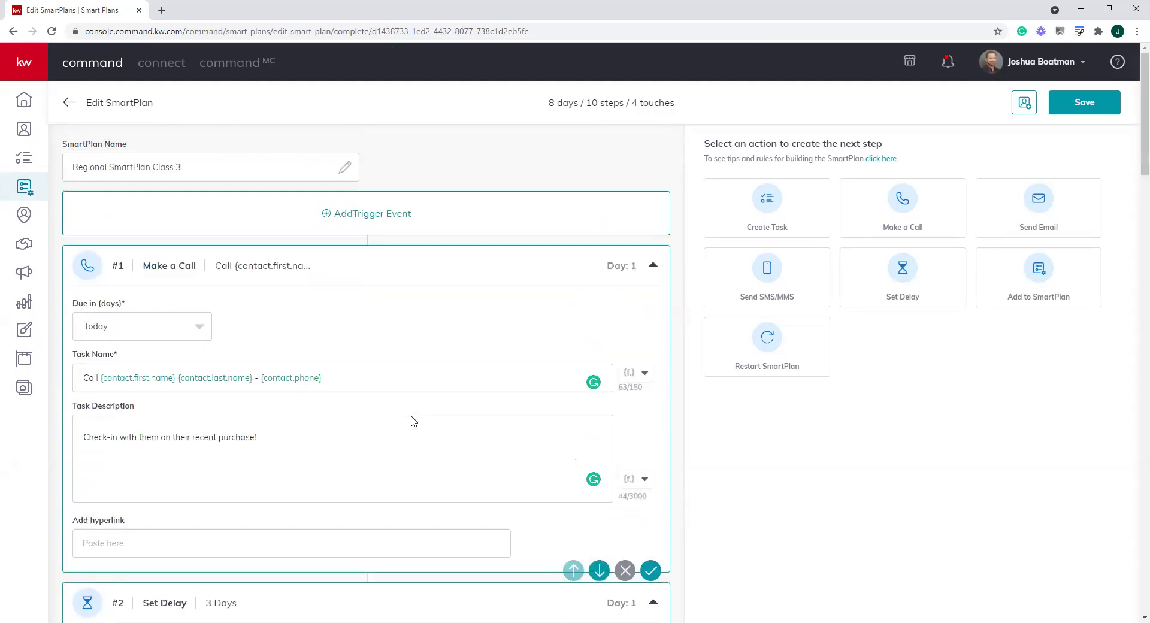
scroll(535, 435, down, 3)
scroll(494, 350, up, 1)
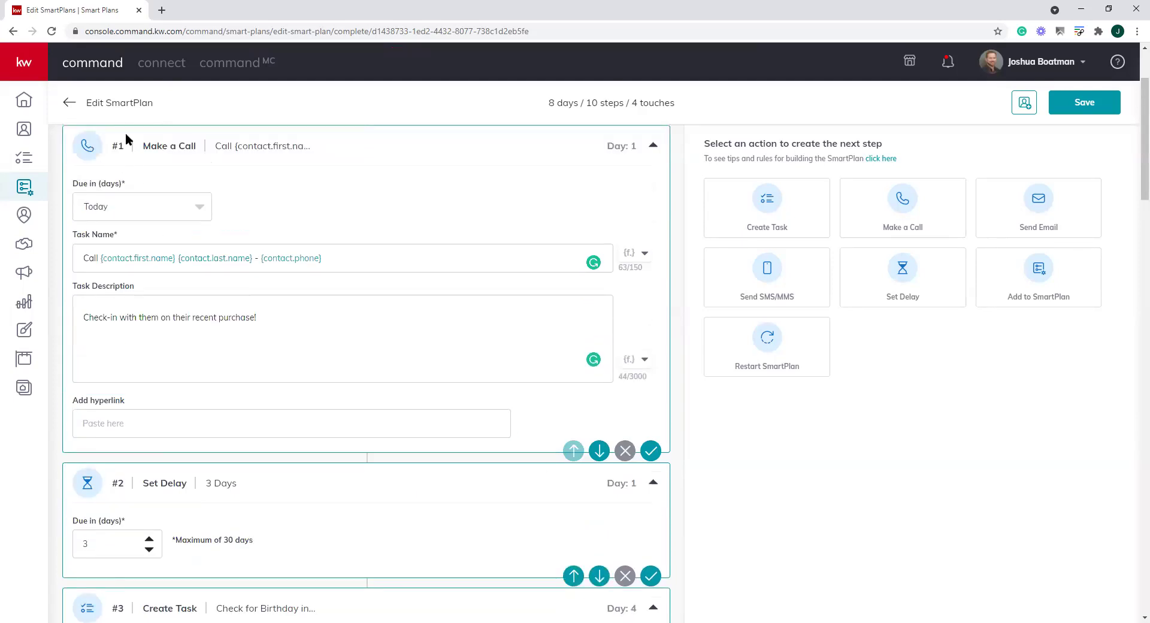
click(599, 455)
scroll(527, 429, up, 2)
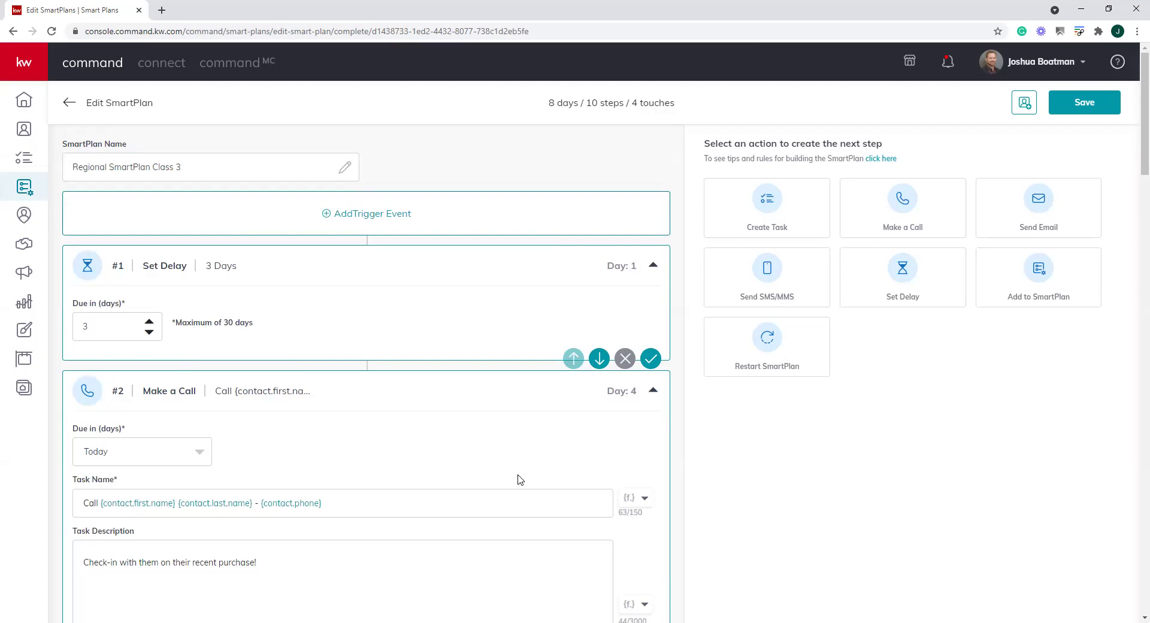
scroll(519, 479, down, 9)
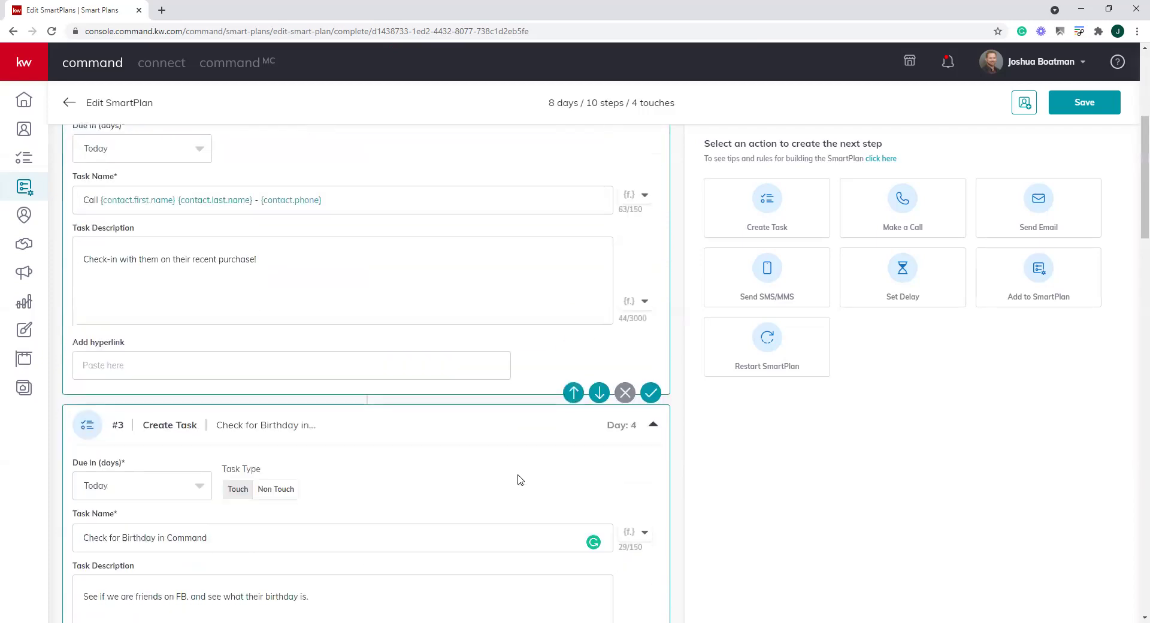
scroll(518, 479, up, 9)
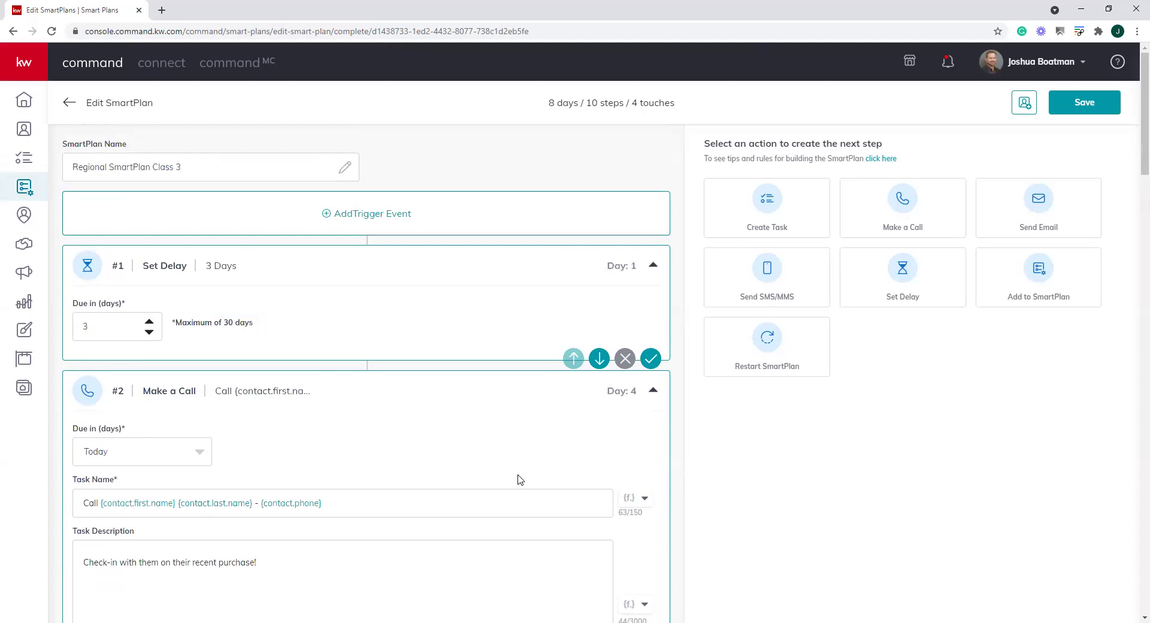
scroll(519, 479, down, 15)
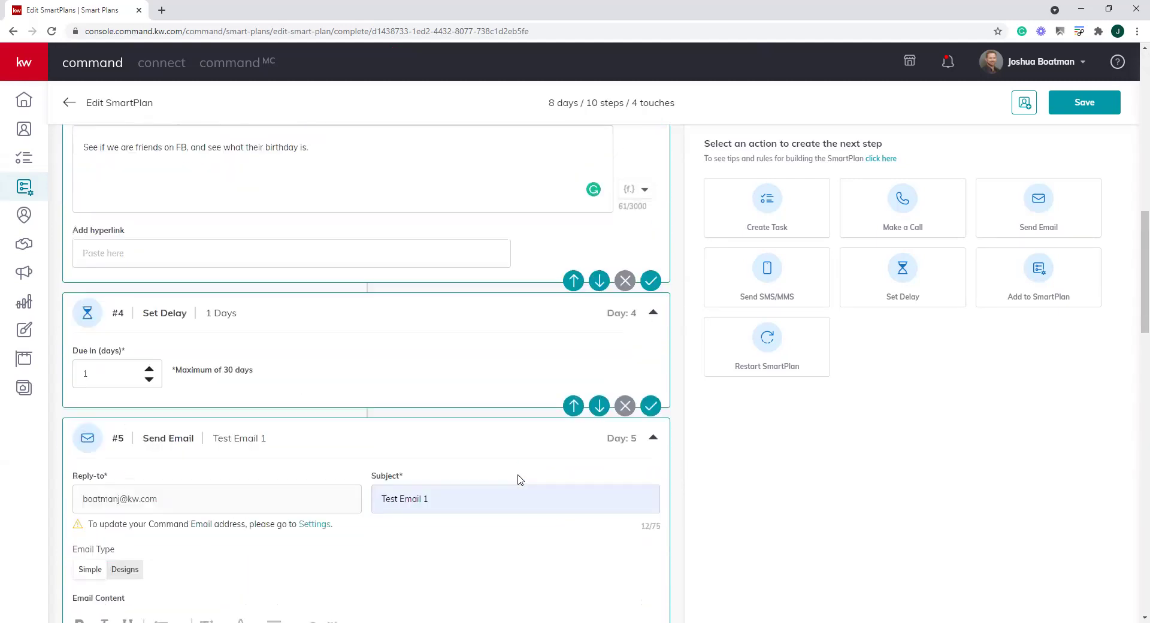
scroll(519, 479, down, 15)
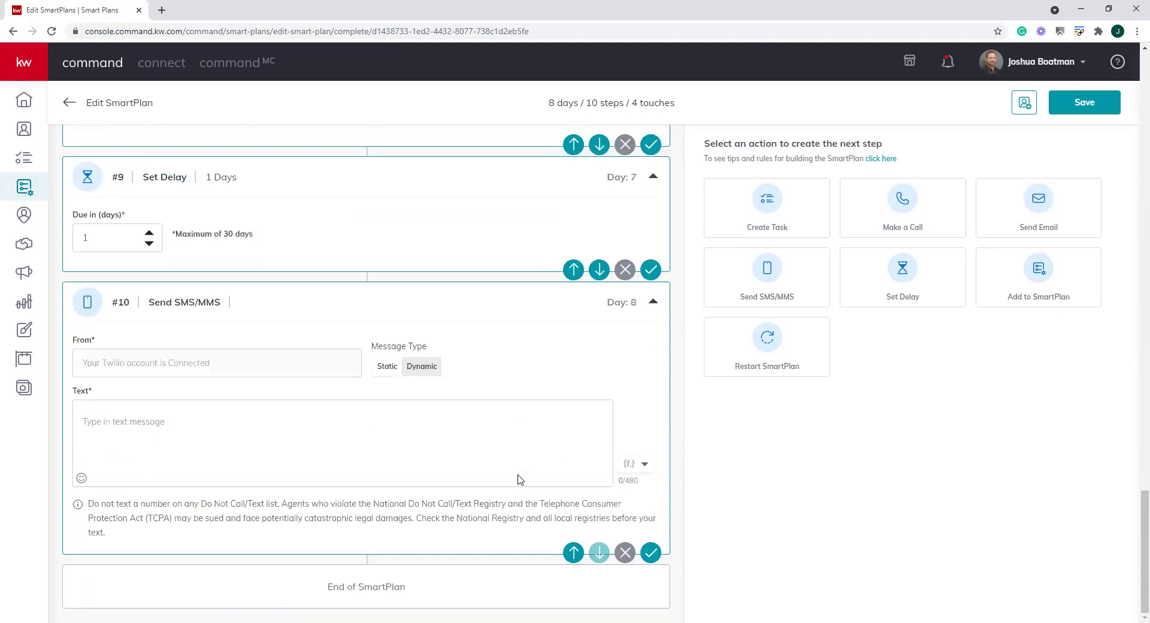
scroll(519, 480, up, 6)
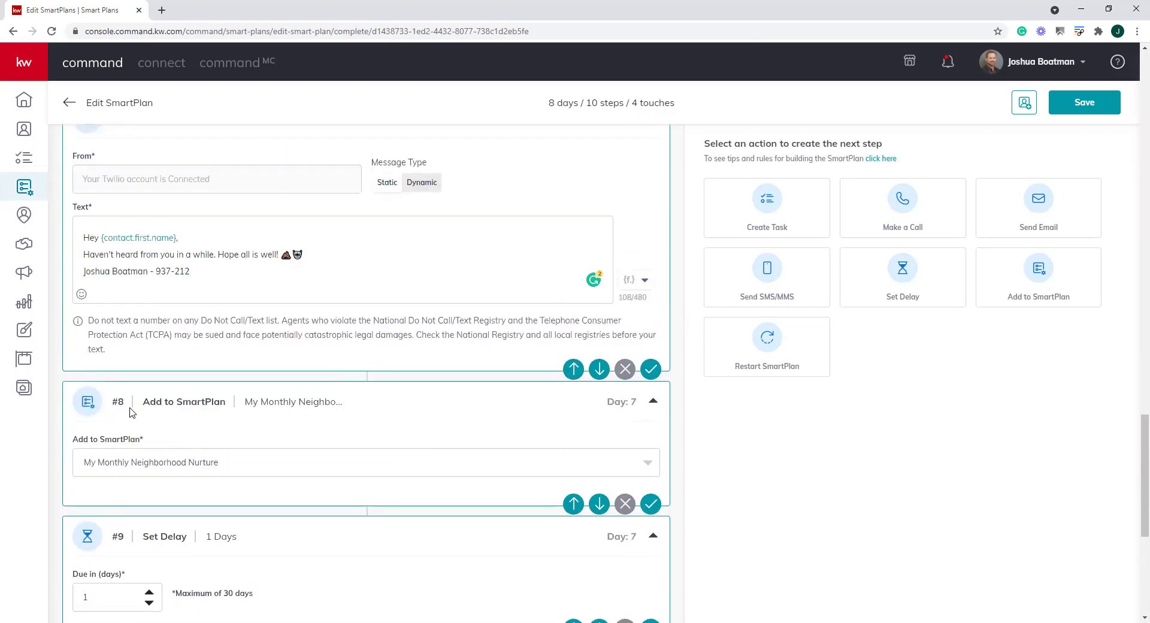
drag(210, 405, 324, 420)
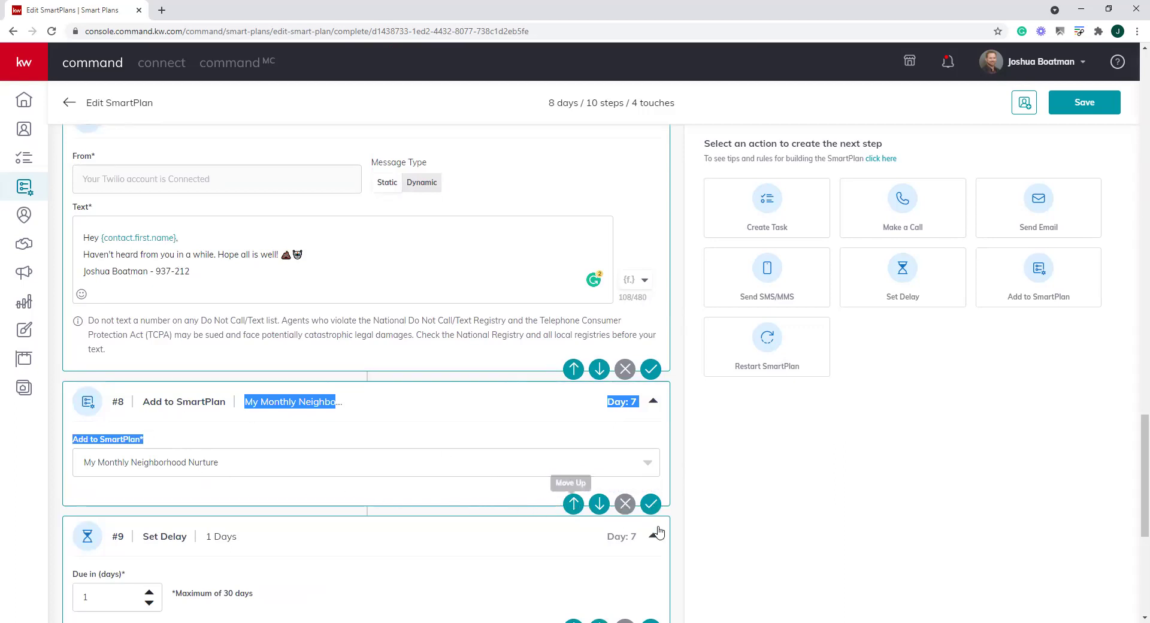
Remove the Add to SmartPlan step and move the 3-day delay back below Make a Call.
click(625, 506)
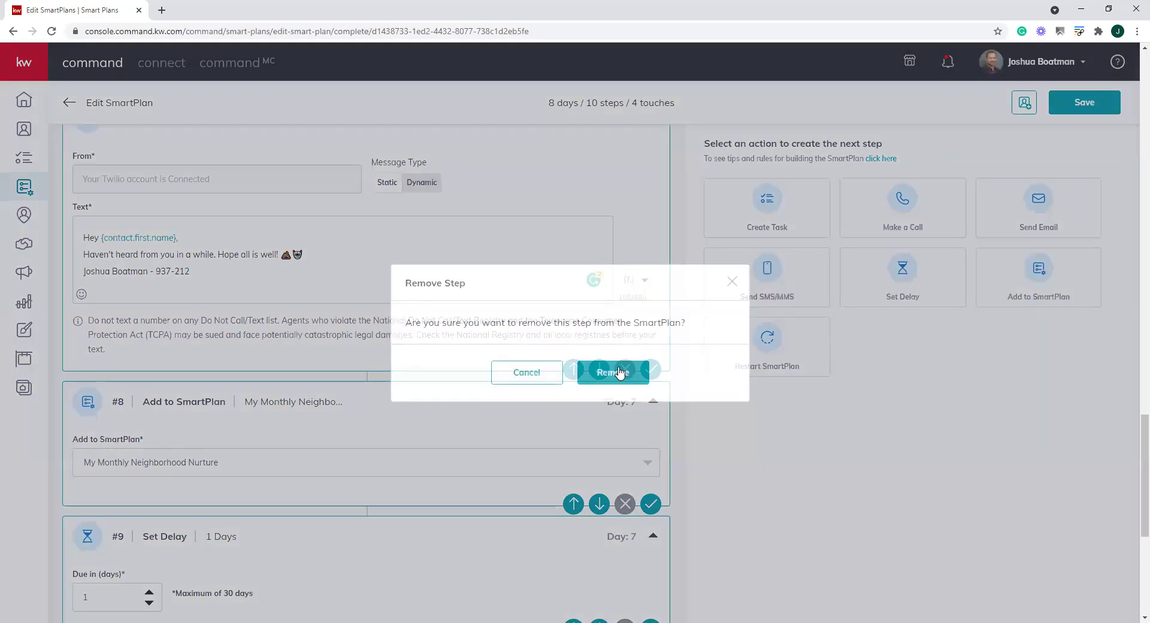
click(617, 373)
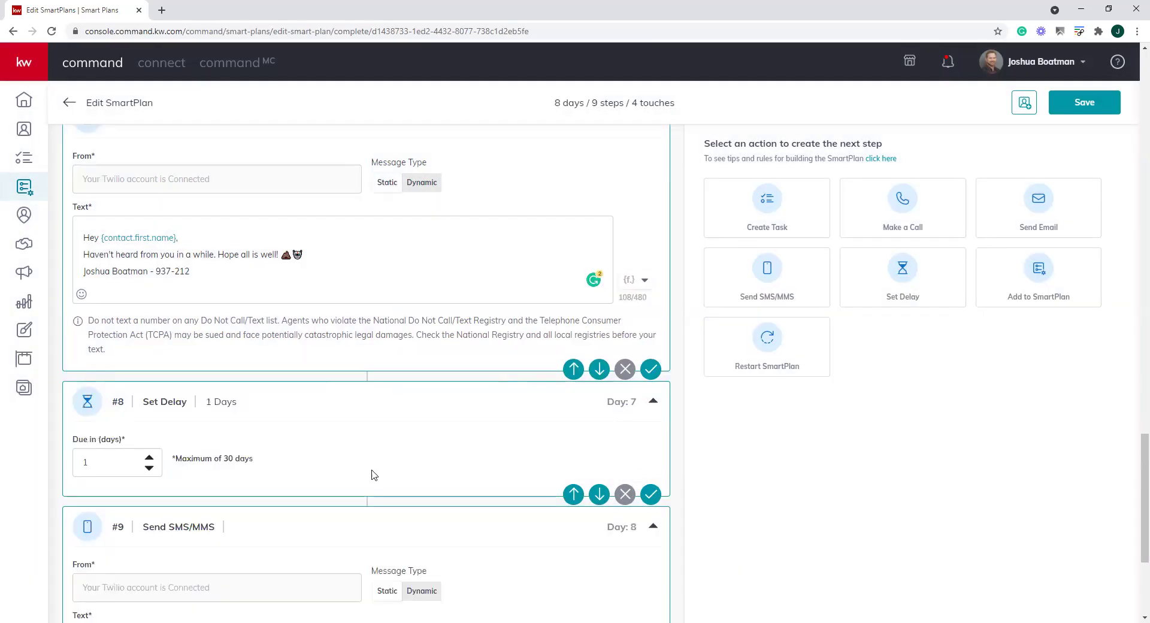
scroll(369, 474, up, 20)
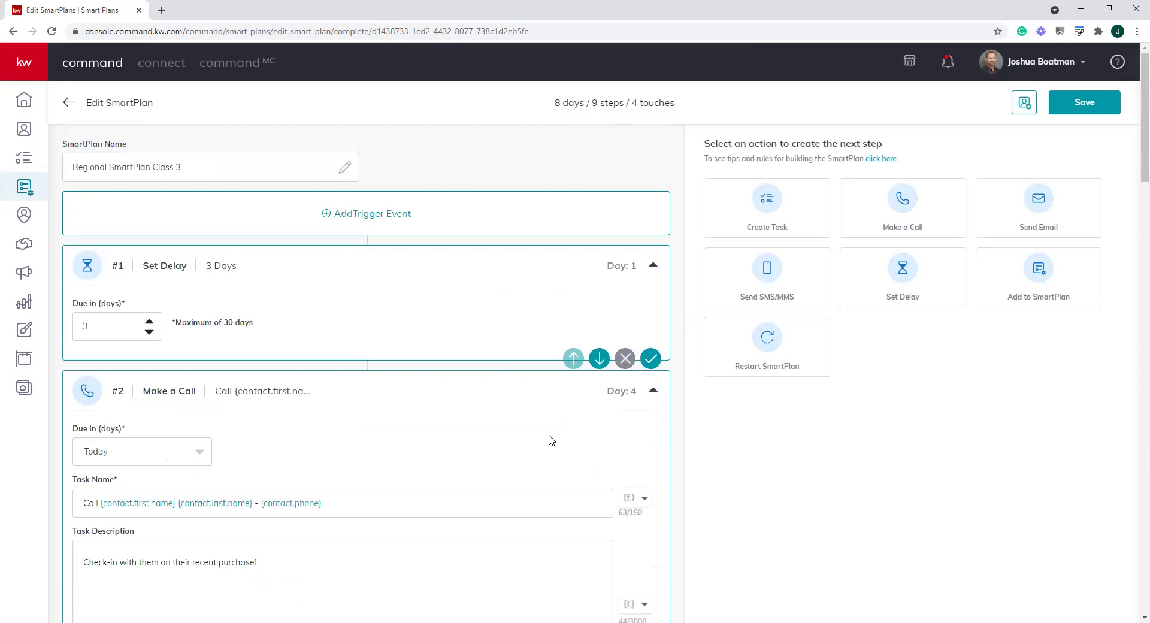
click(599, 358)
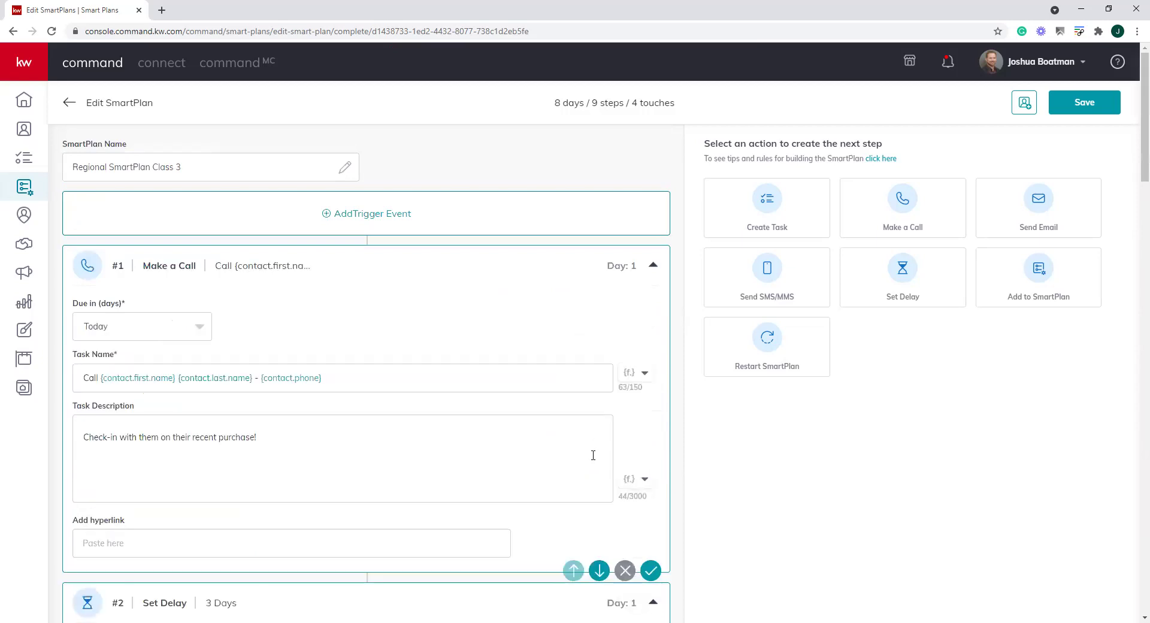
Try saving, dismiss the required-fields error, and delete the empty Send SMS/MMS step #9.
click(1083, 103)
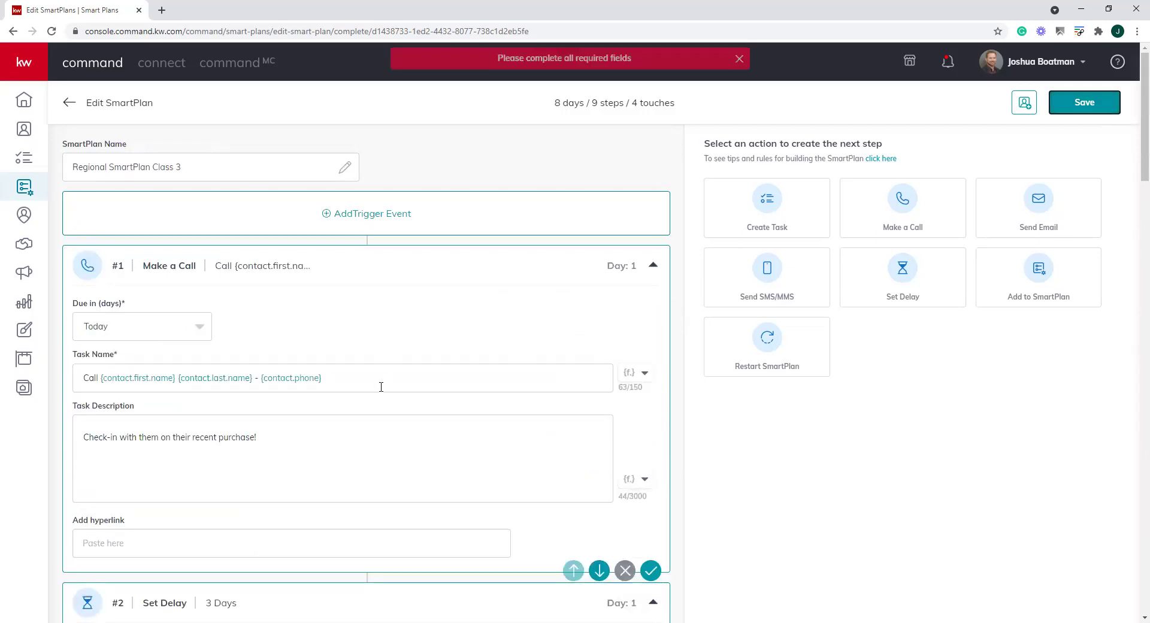
click(739, 58)
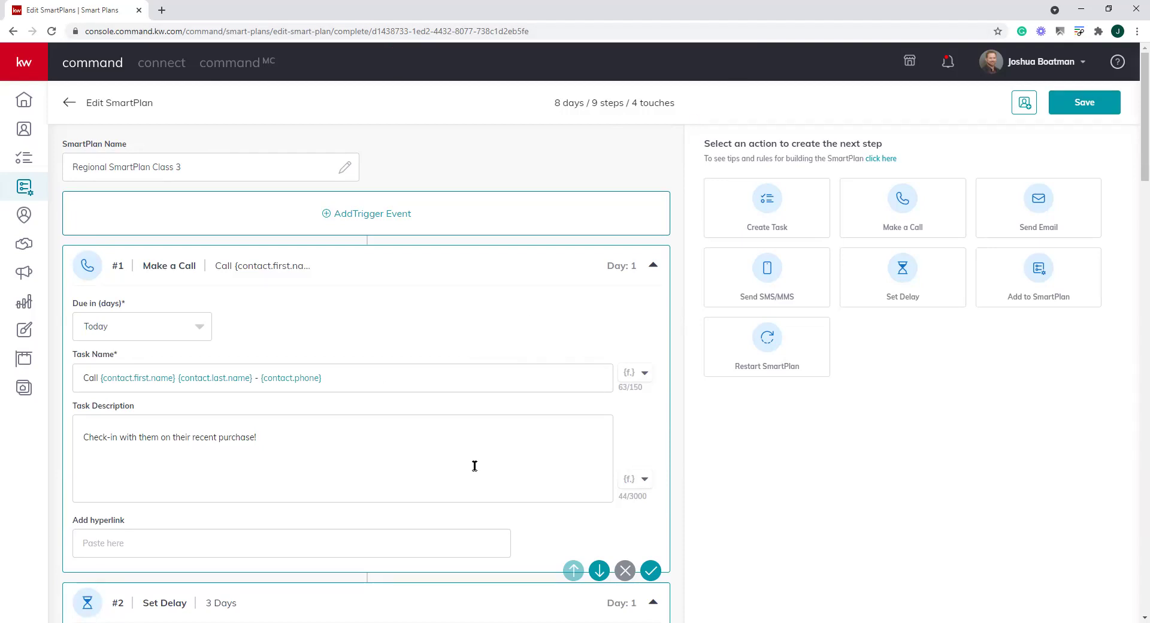
scroll(475, 473, down, 20)
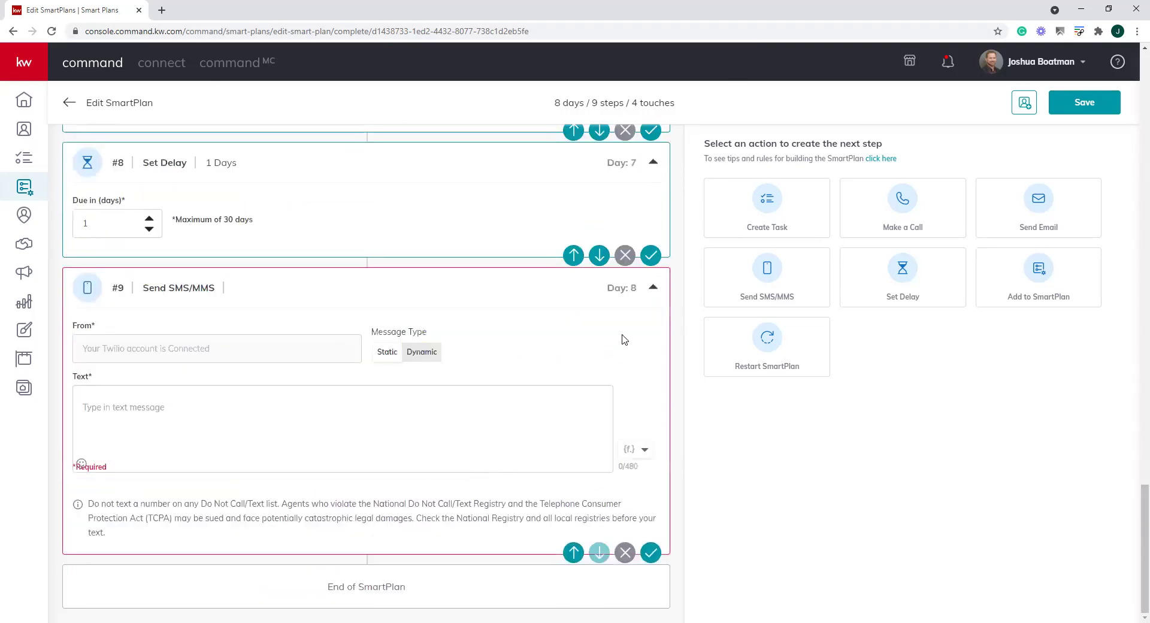
click(625, 552)
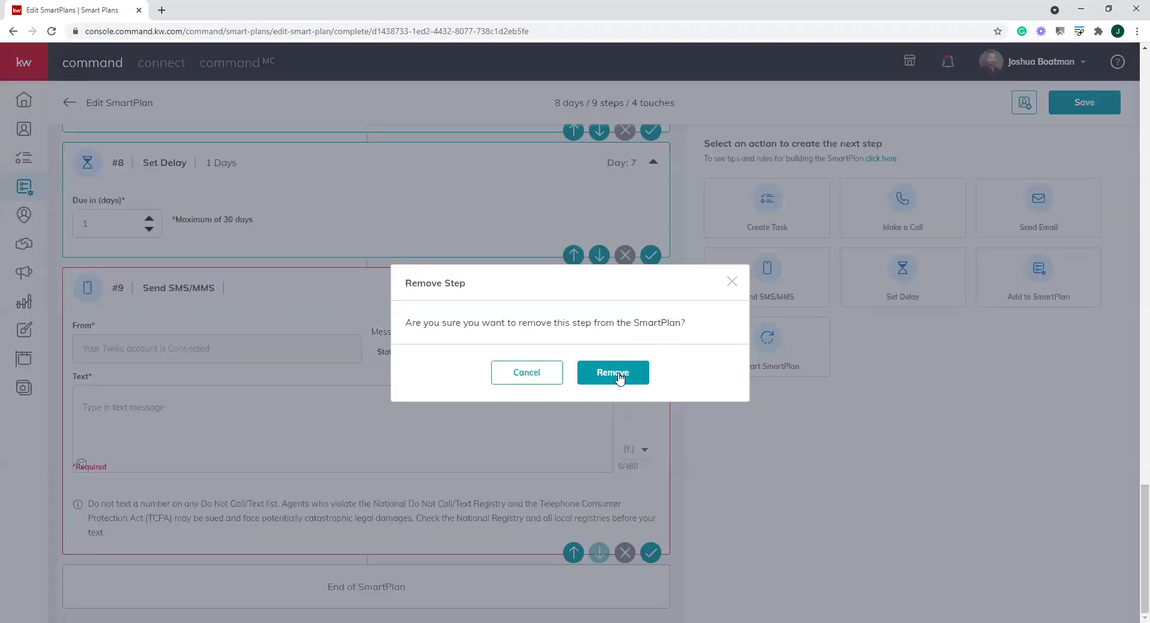
click(614, 372)
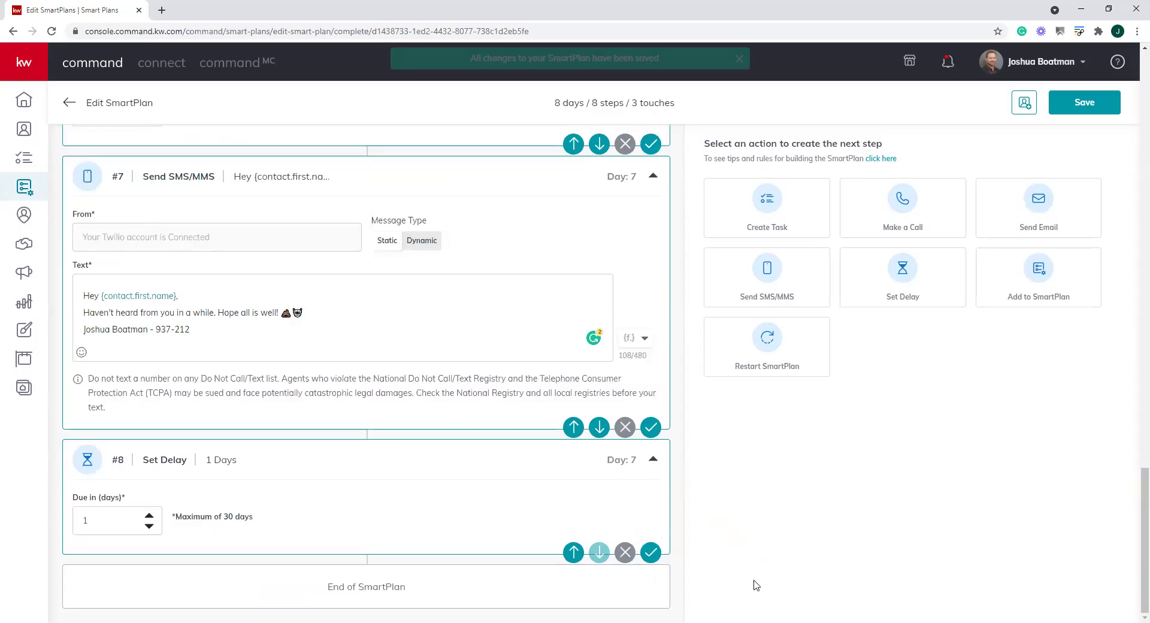
scroll(575, 473, up, 5)
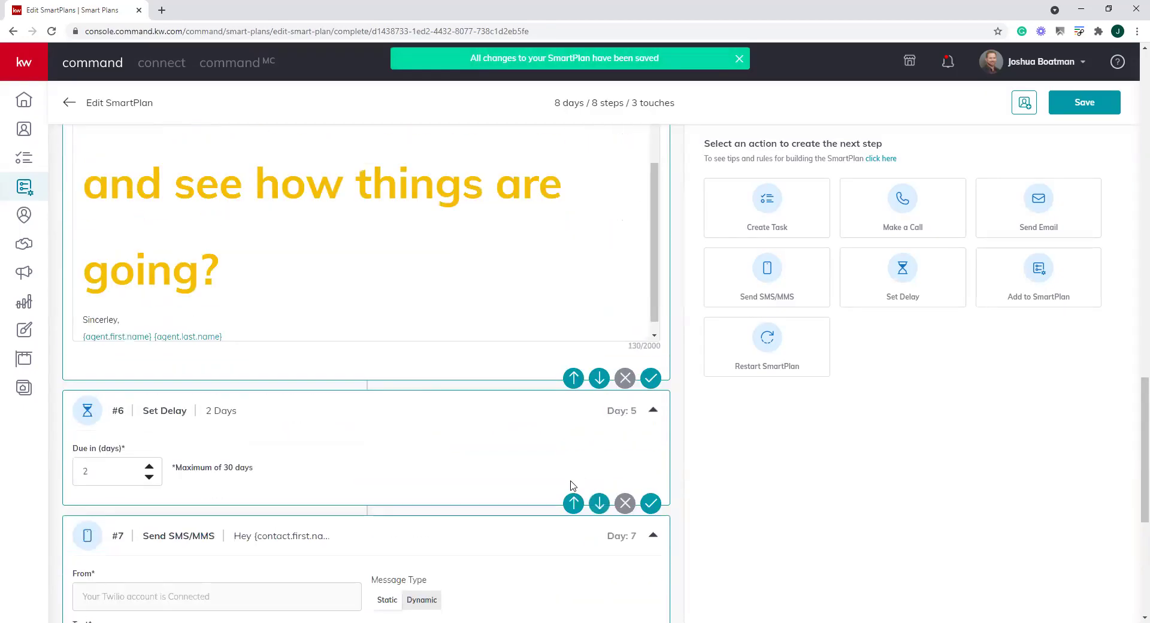
scroll(572, 486, up, 15)
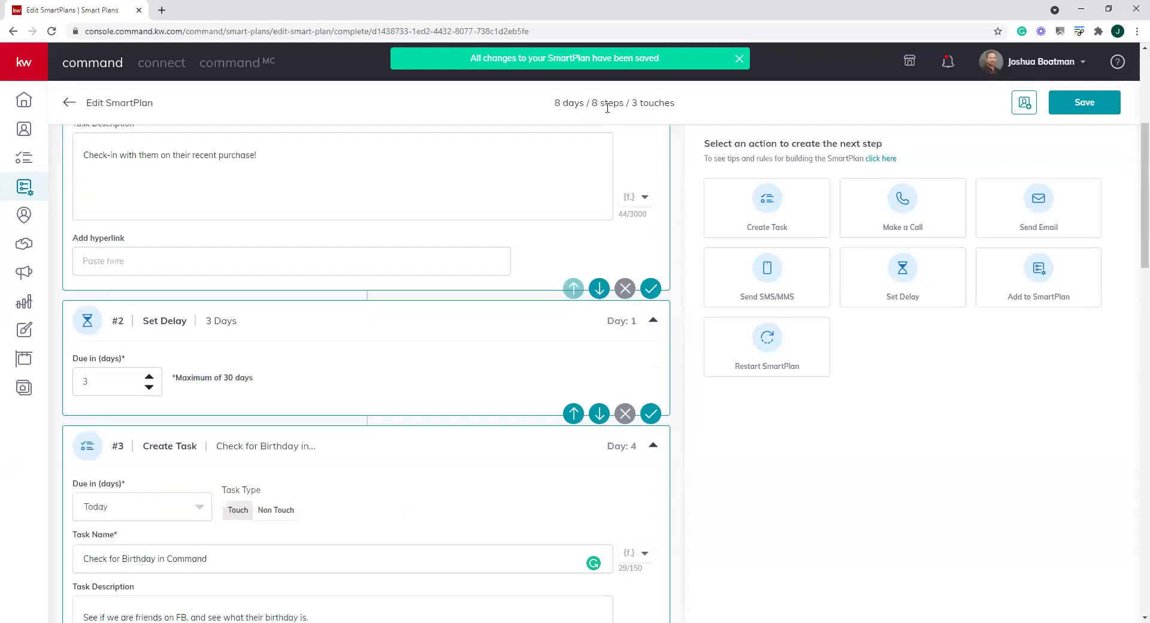
drag(679, 106, 564, 106)
scroll(578, 372, up, 5)
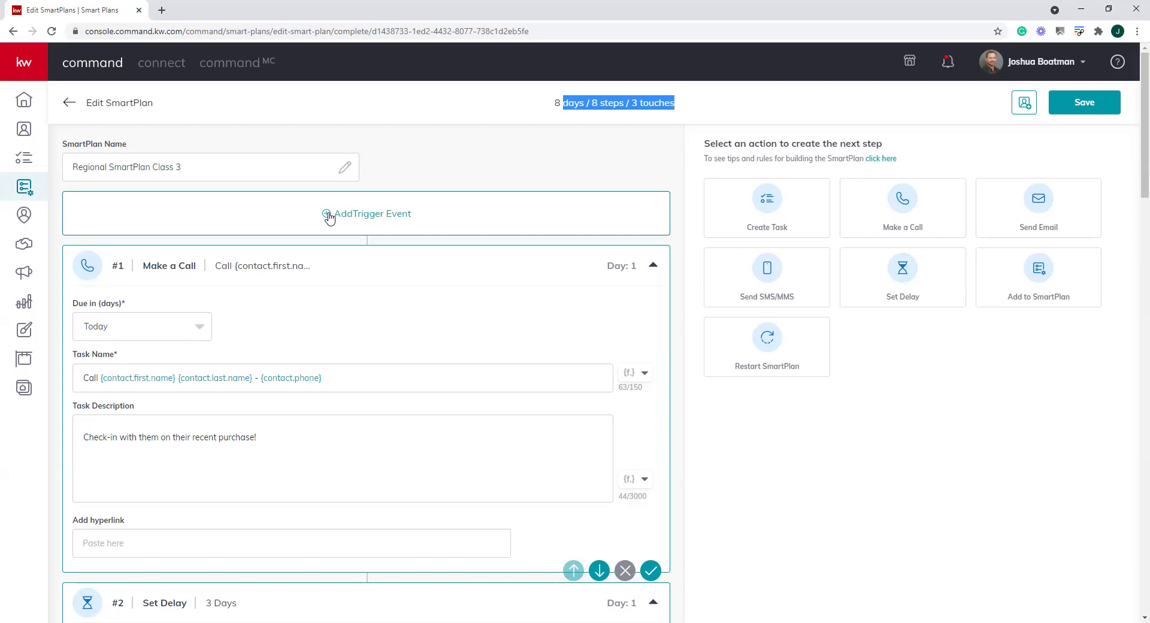
Add a Contact Tags trigger on ClassTag to start the plan when that tag is applied.
click(327, 214)
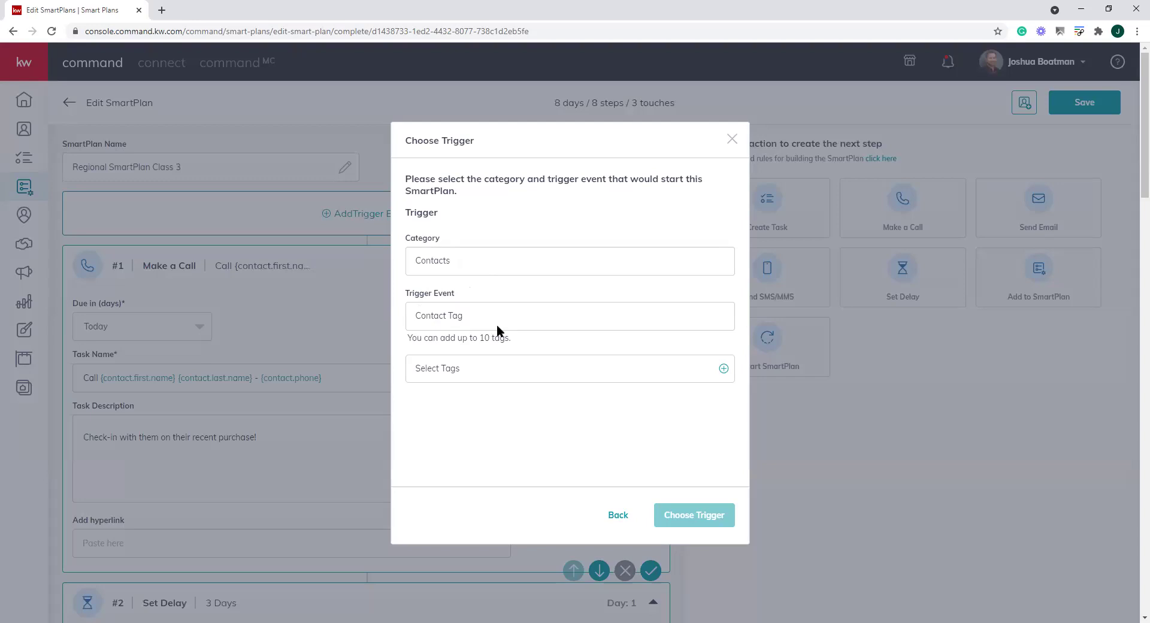
click(632, 371)
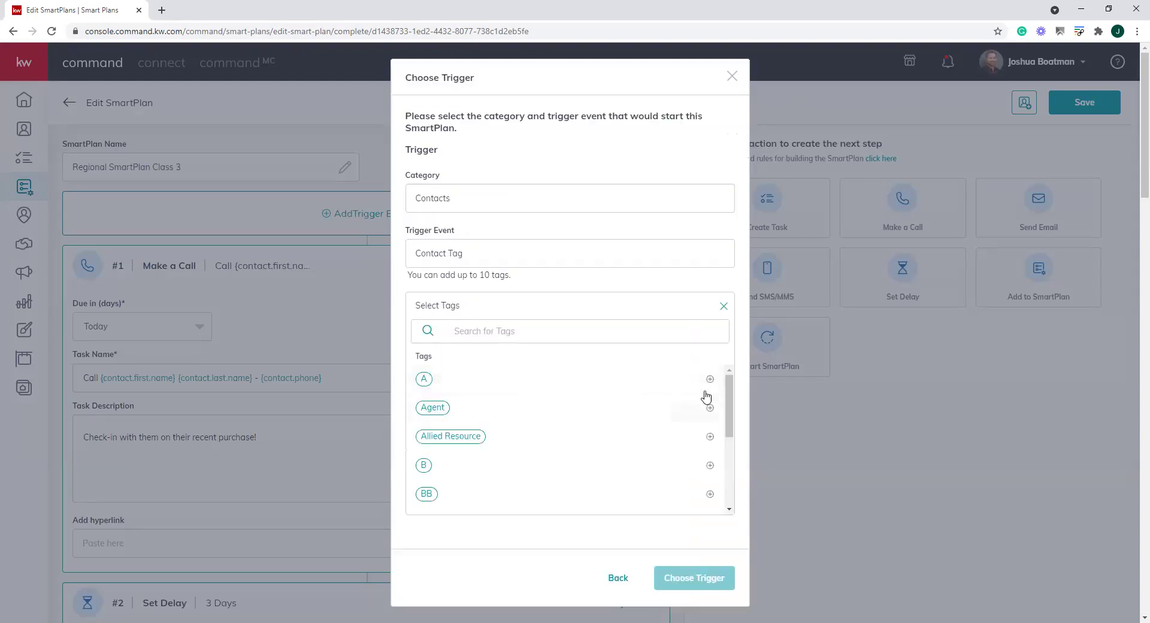
drag(733, 388, 741, 477)
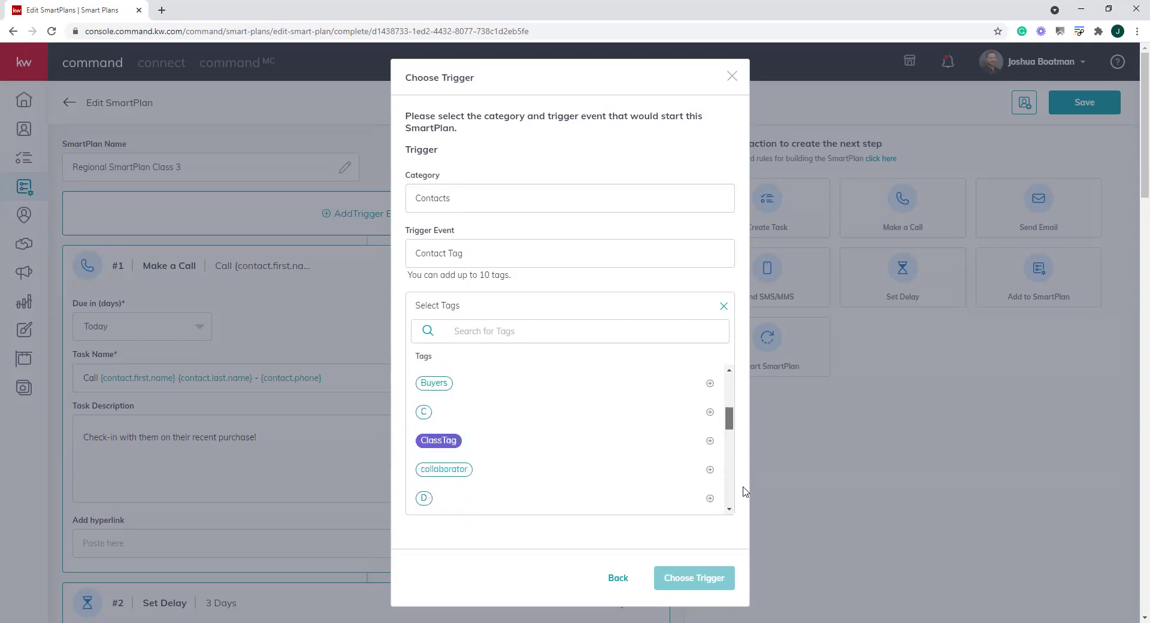
click(451, 438)
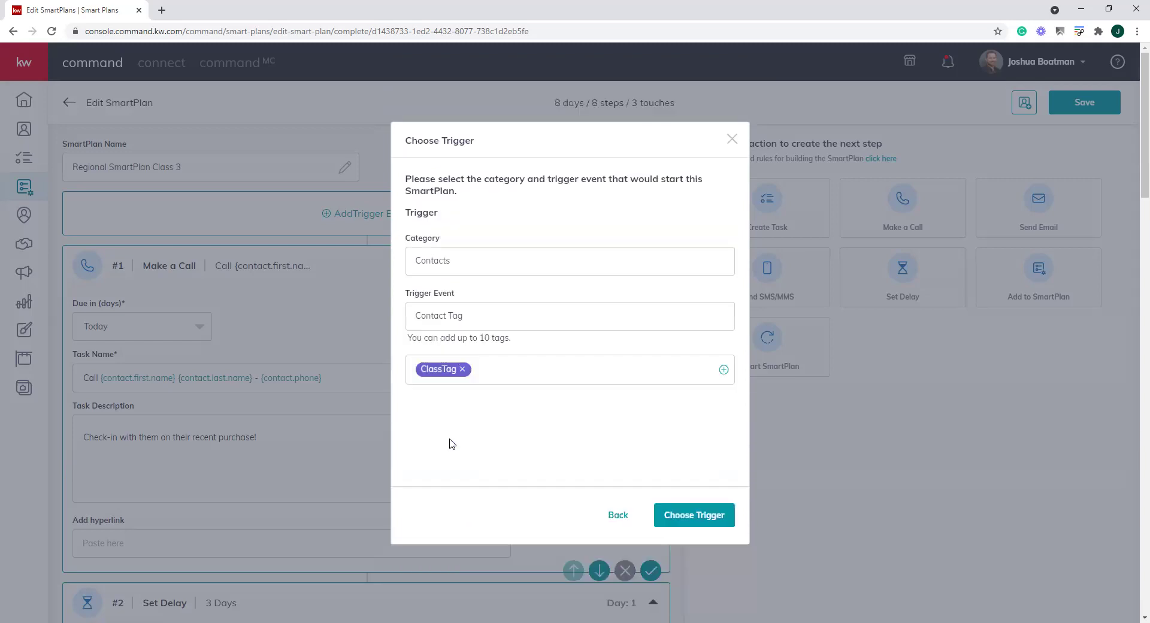
click(719, 517)
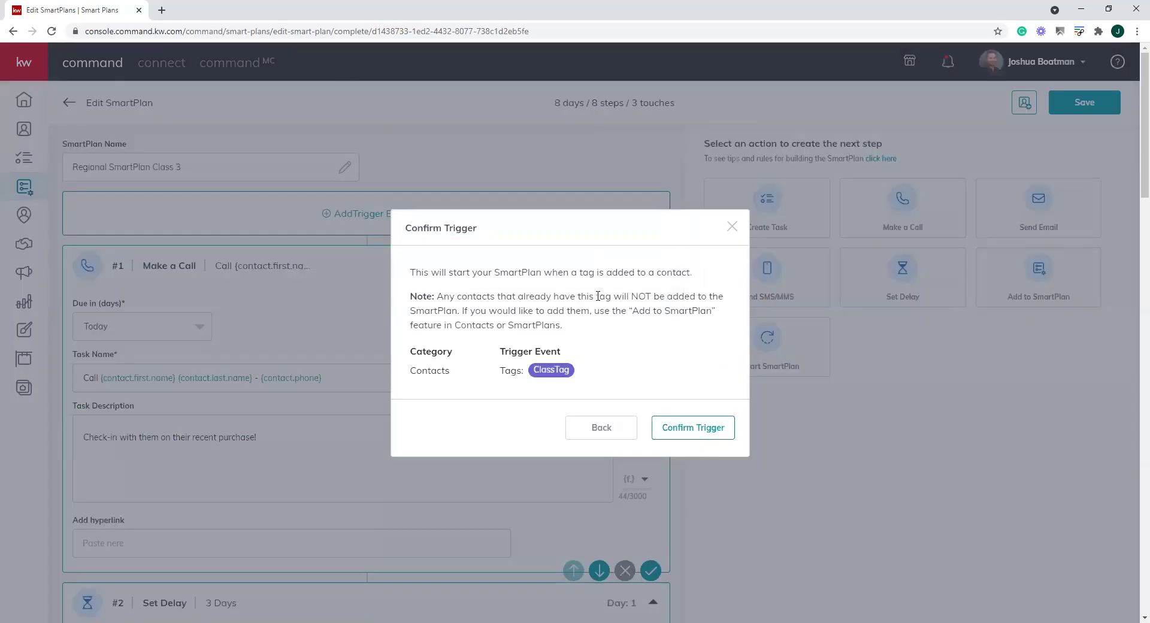
click(708, 429)
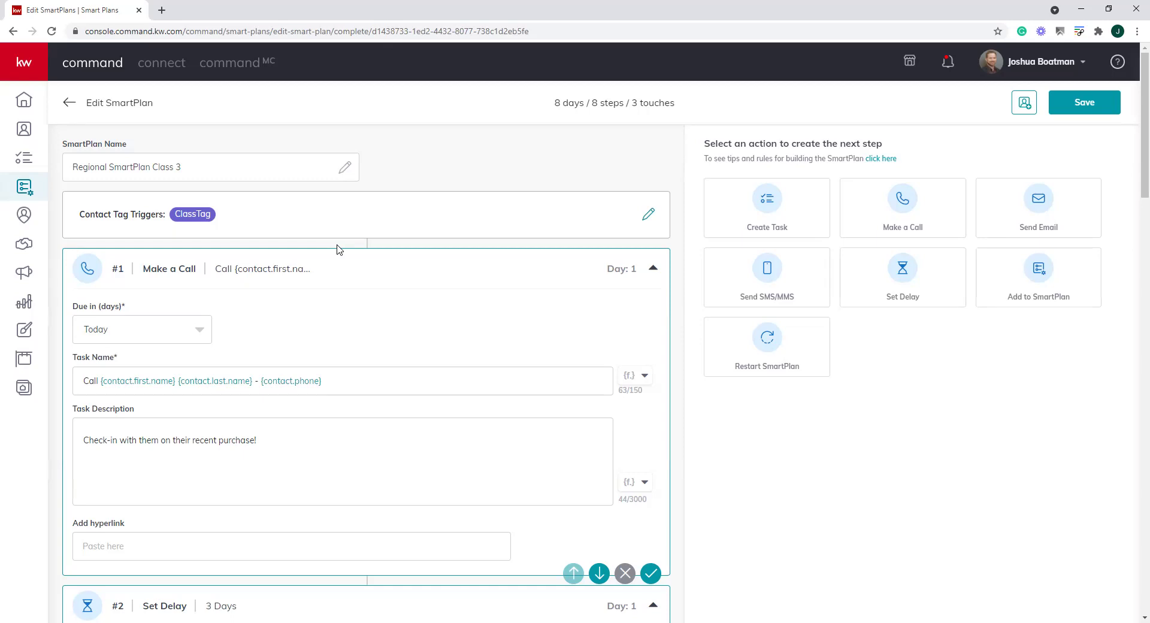
click(648, 214)
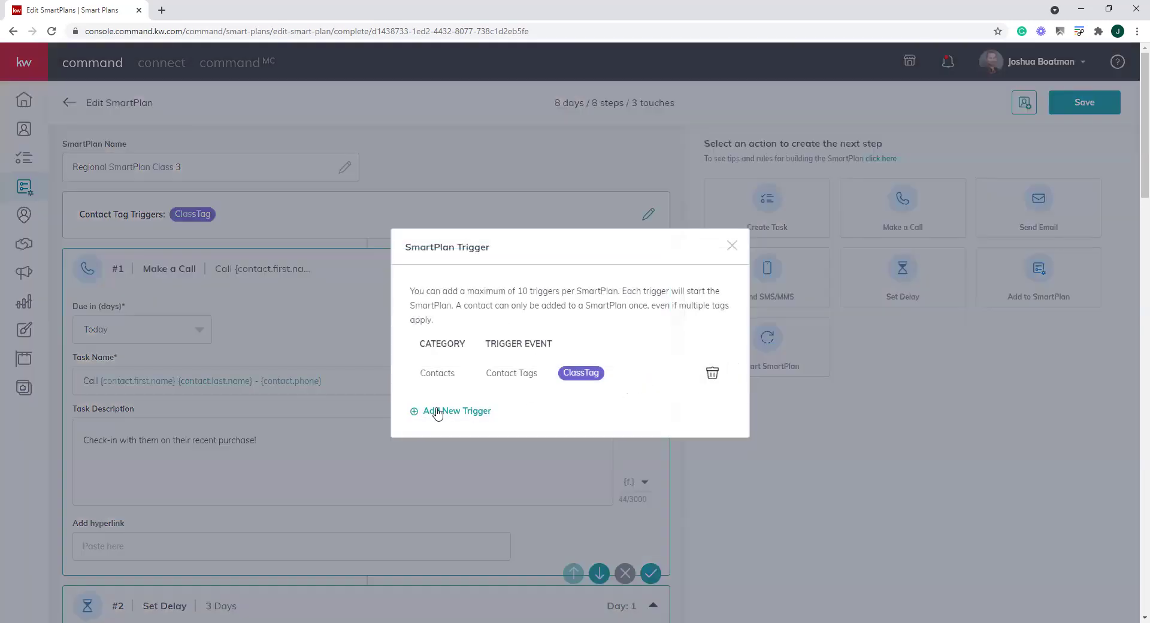
Add a second Contact Tags trigger for the Garage Sale tag next to ClassTag.
click(437, 411)
click(604, 367)
scroll(602, 453, down, 10)
scroll(587, 442, down, 5)
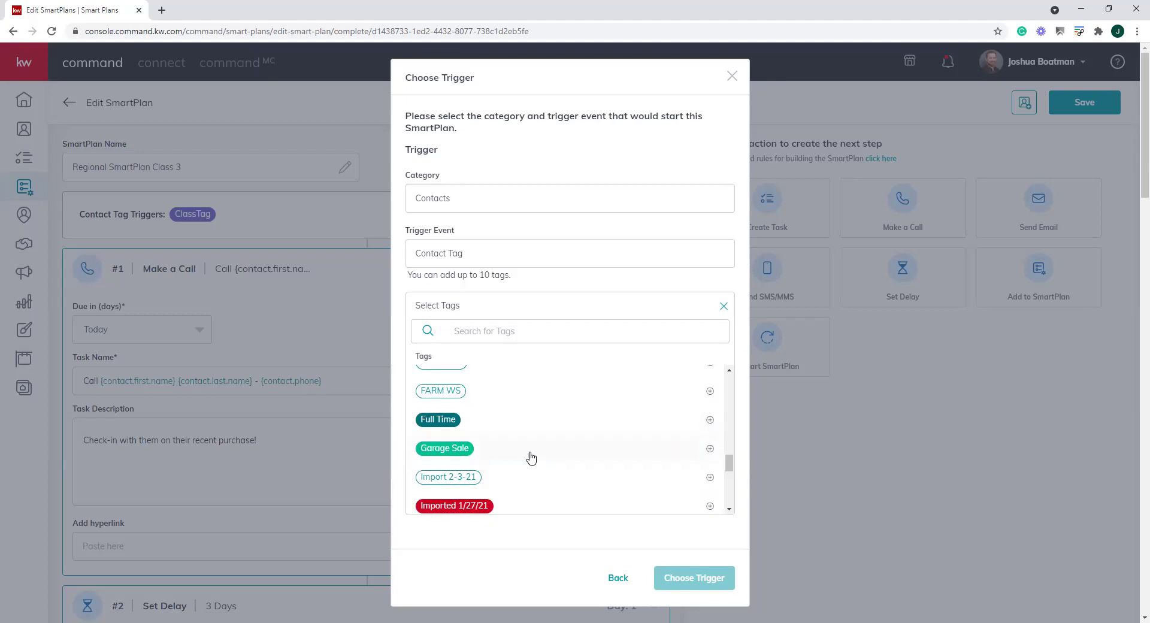
click(478, 448)
click(692, 509)
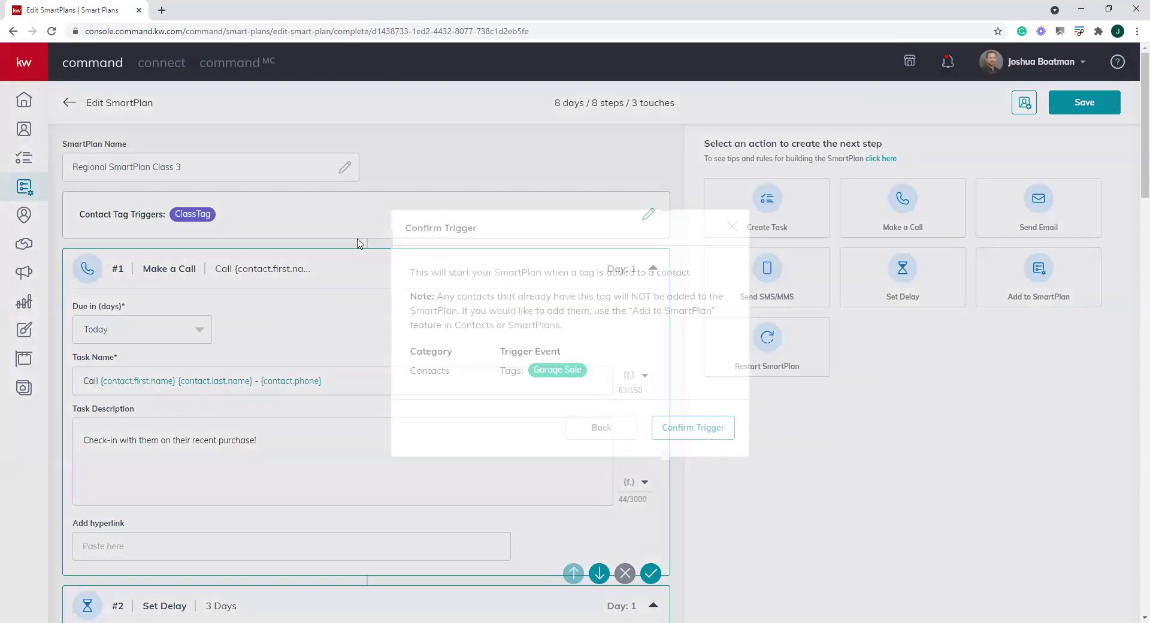
click(693, 428)
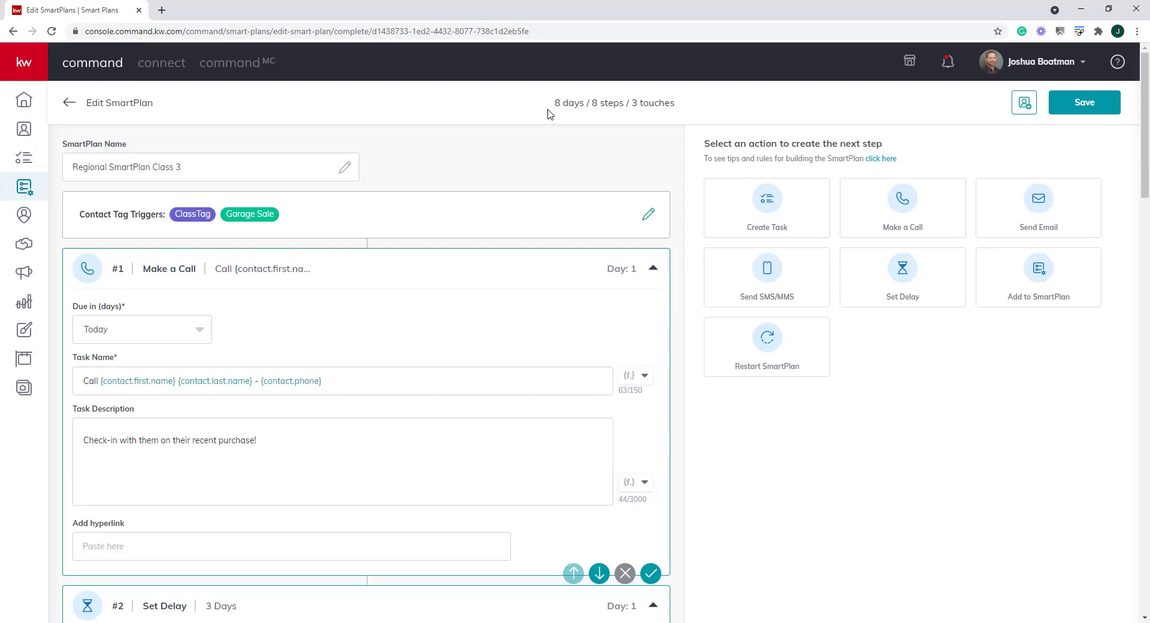
drag(558, 105, 573, 137)
Delete the ClassTag and Garage Sale tag triggers, confirming each removal.
click(651, 216)
click(712, 359)
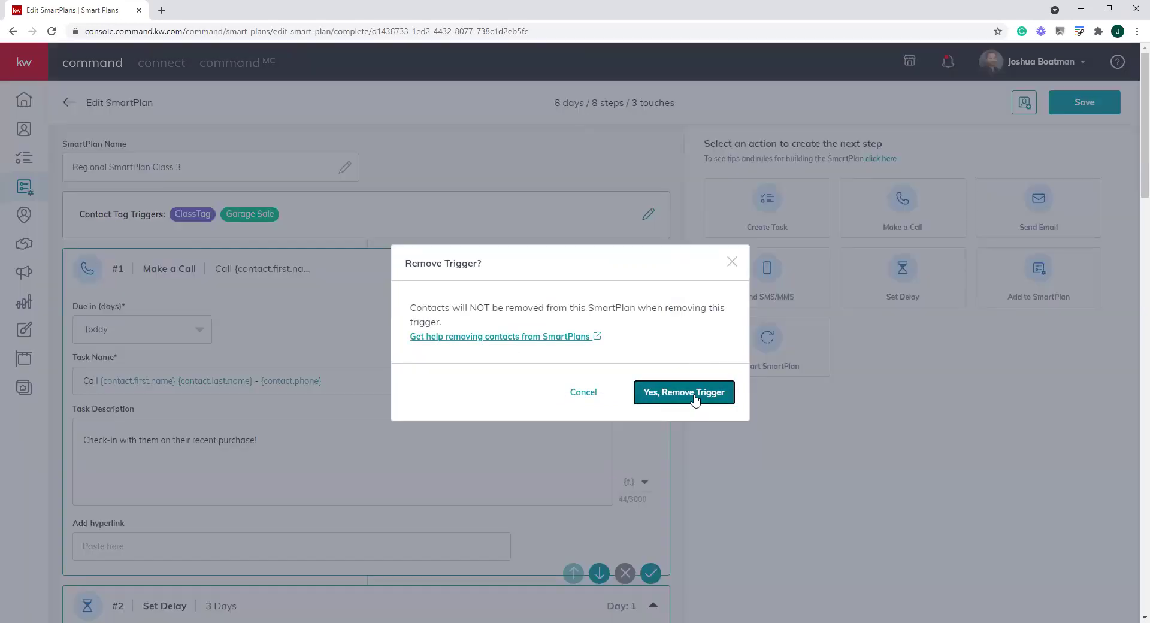
click(695, 394)
click(649, 214)
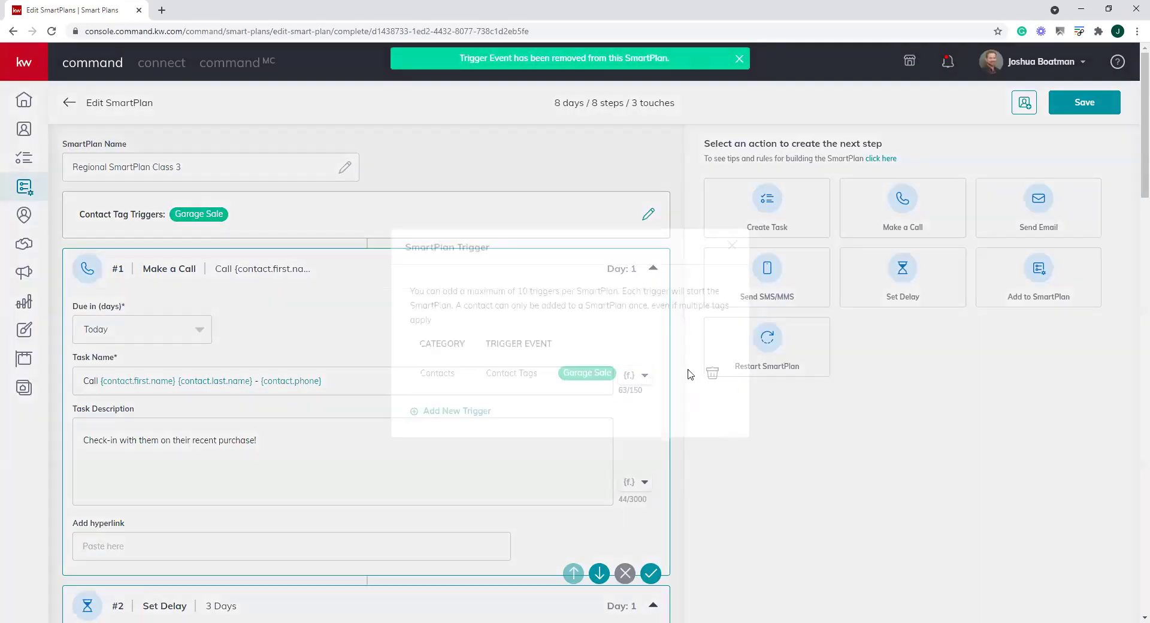
click(711, 376)
click(690, 400)
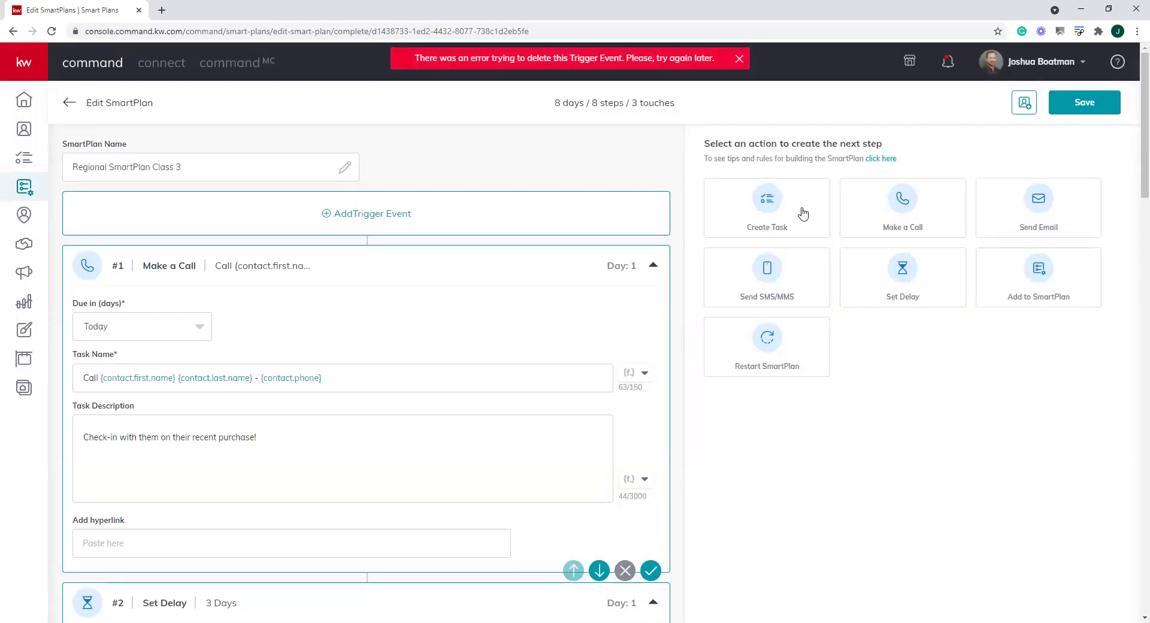
Dismiss the error, save the SmartPlan, and reload the My SmartPlans list.
click(739, 59)
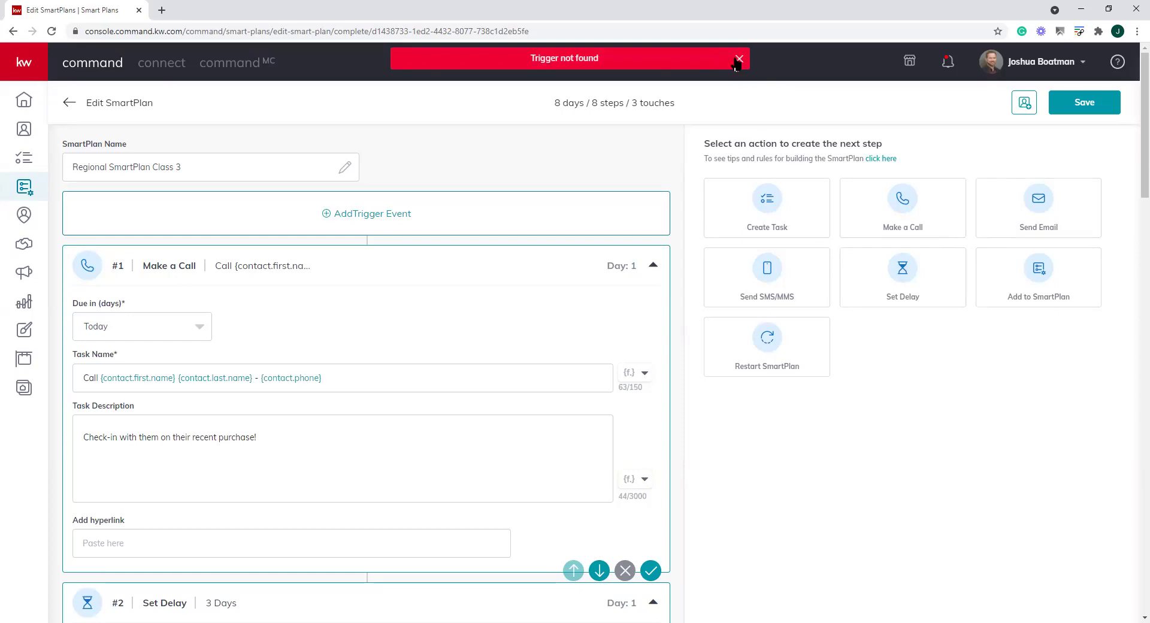
click(1082, 106)
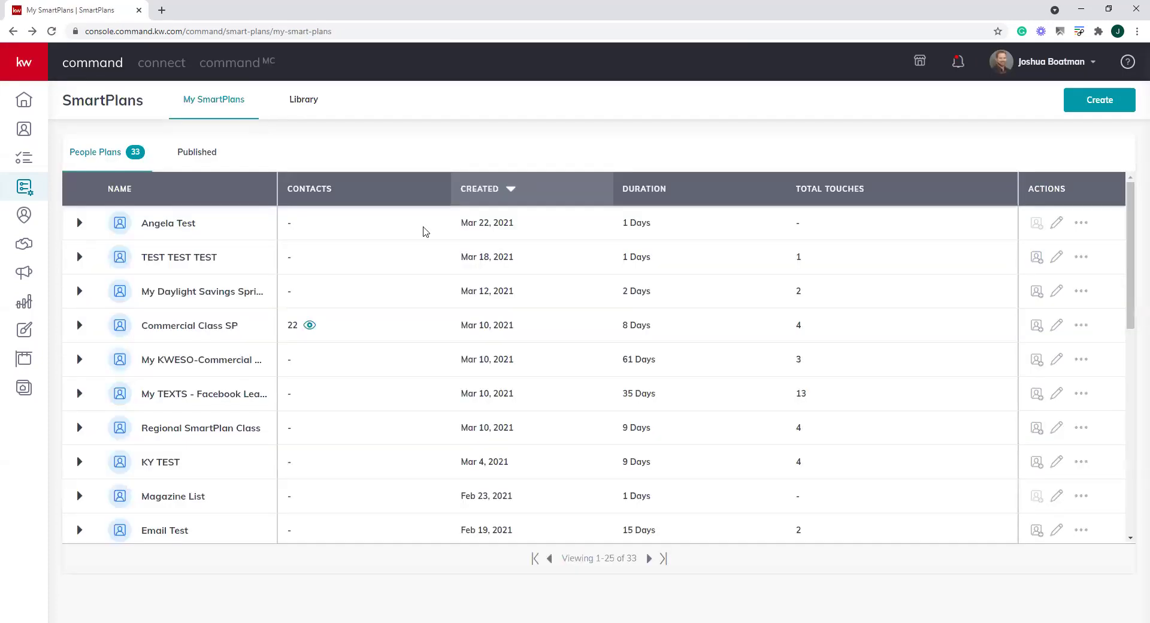
click(51, 34)
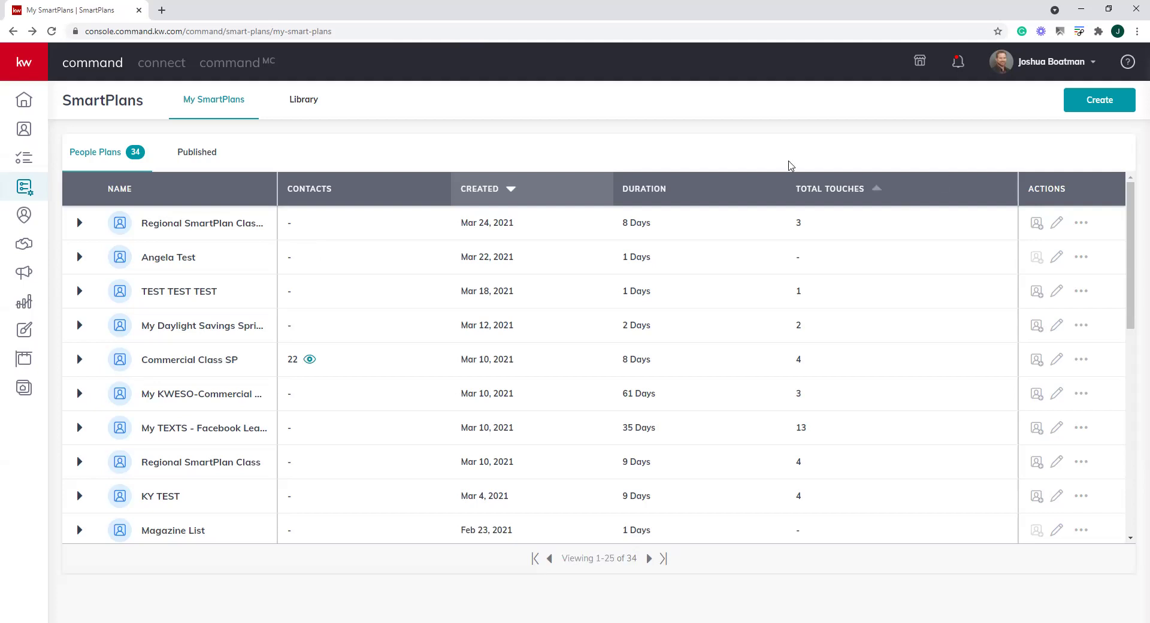
Open Add Clients for Regional SmartPlan Class 3 and bring up its Tags filter.
click(1036, 224)
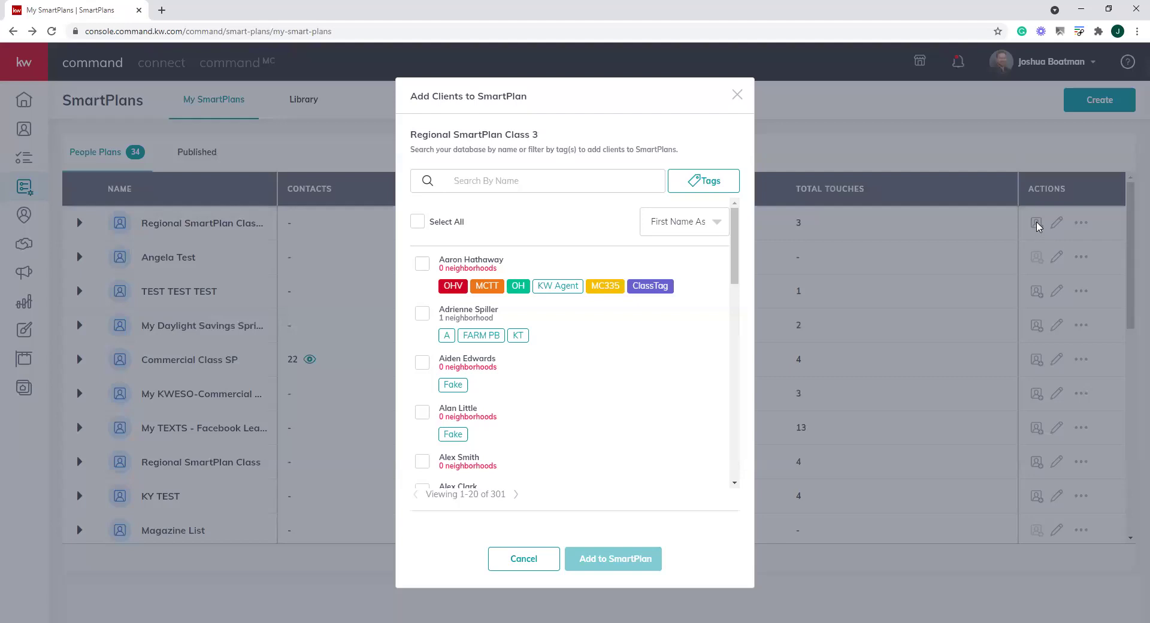
click(689, 182)
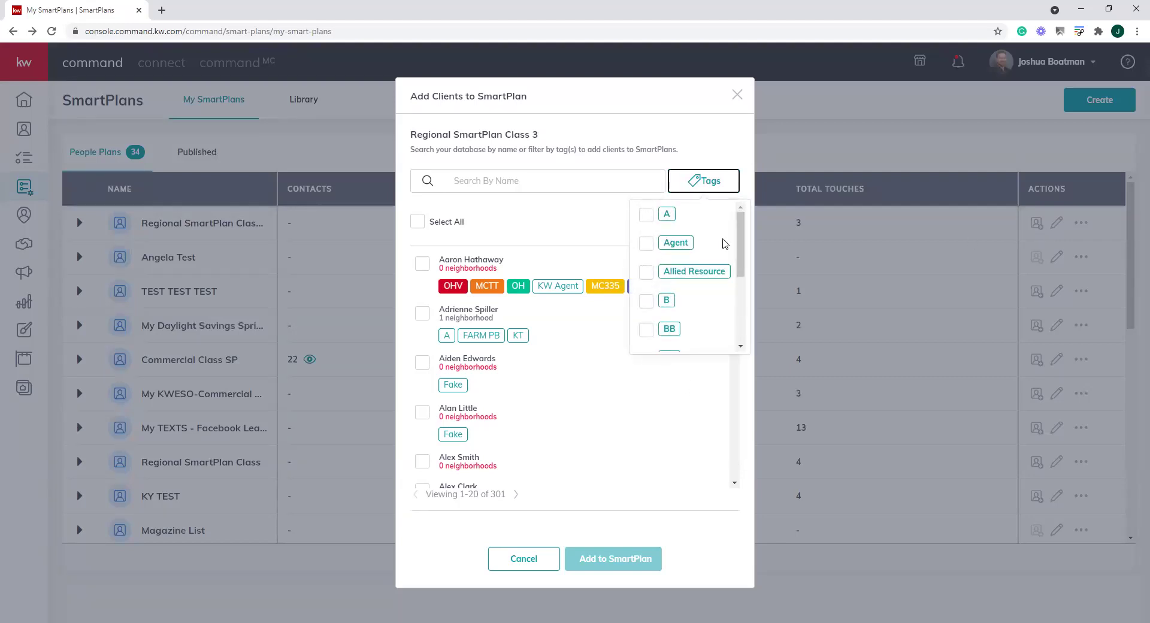
Try a ClassTag client filter, then close Add Clients for Regional SmartPlan Class 3 unchanged.
drag(740, 240, 747, 337)
scroll(689, 276, up, 2)
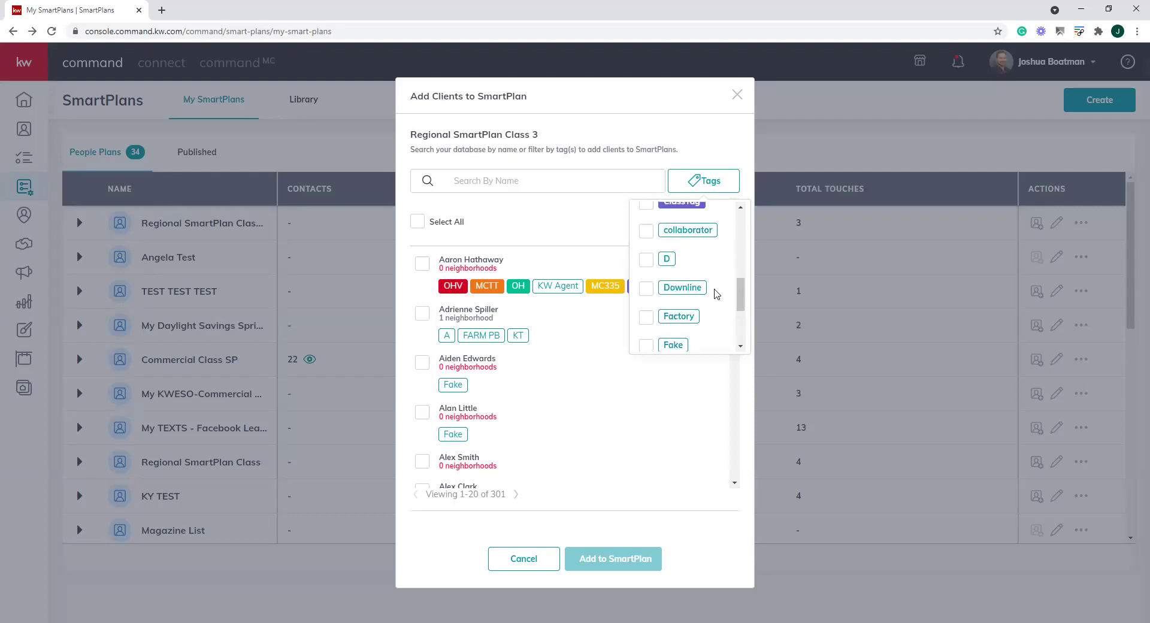
click(646, 261)
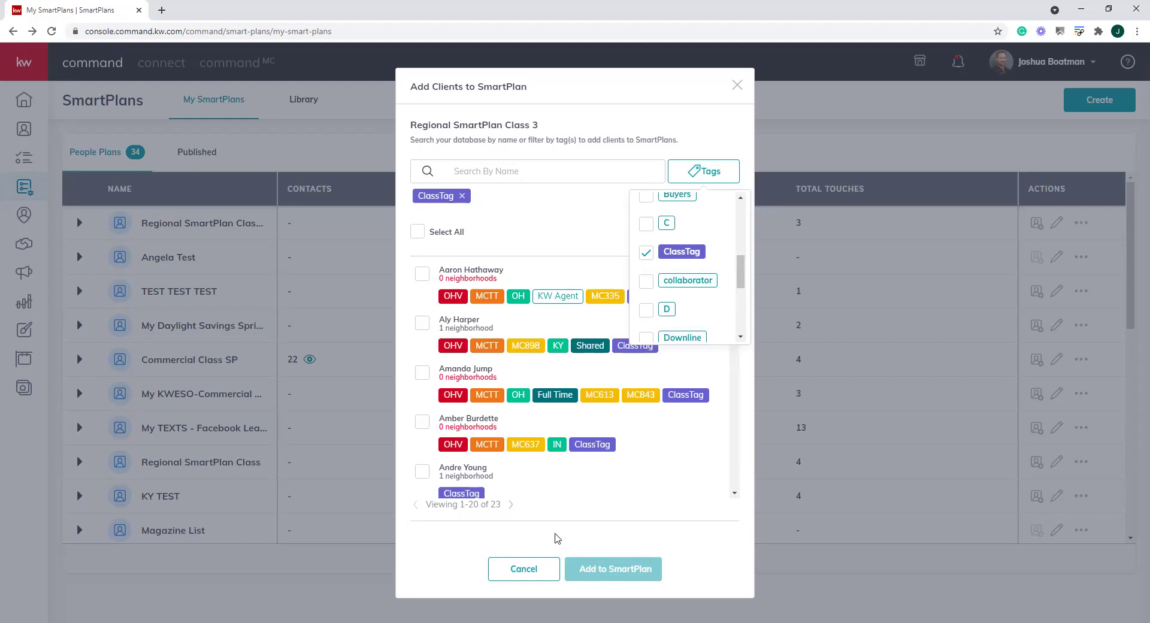
click(528, 568)
click(530, 568)
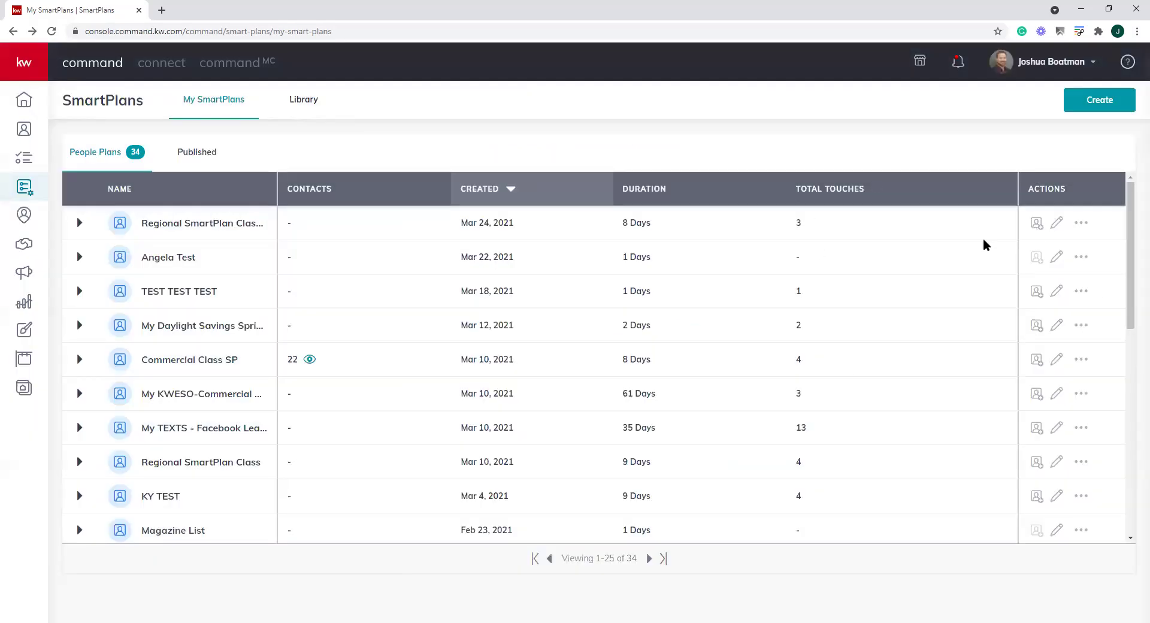
click(1037, 225)
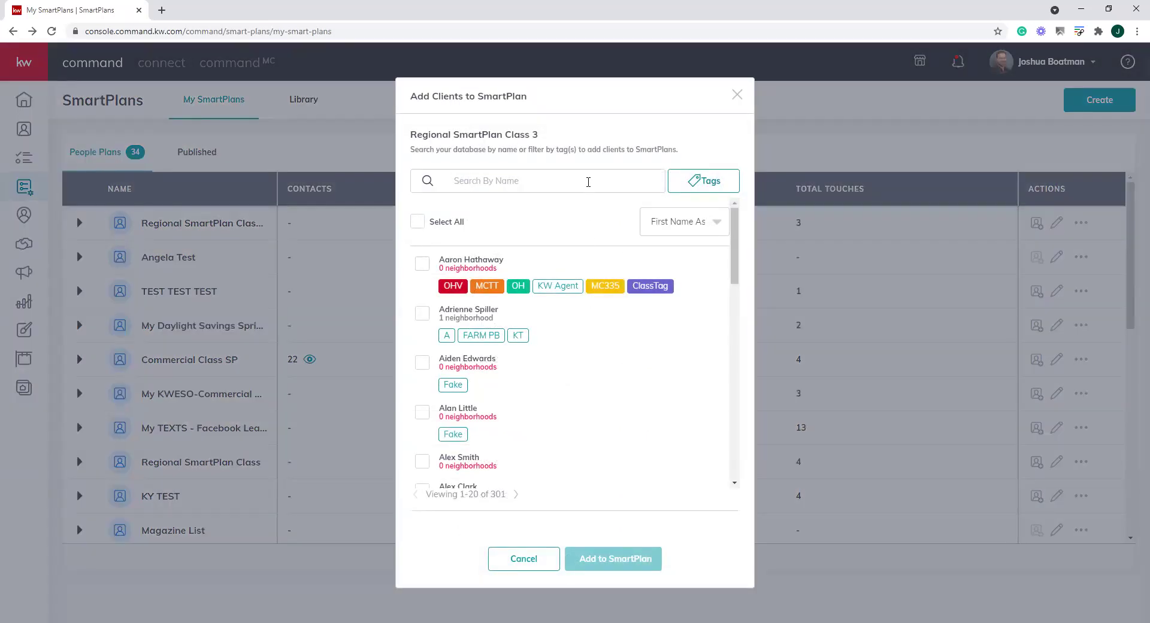
click(737, 97)
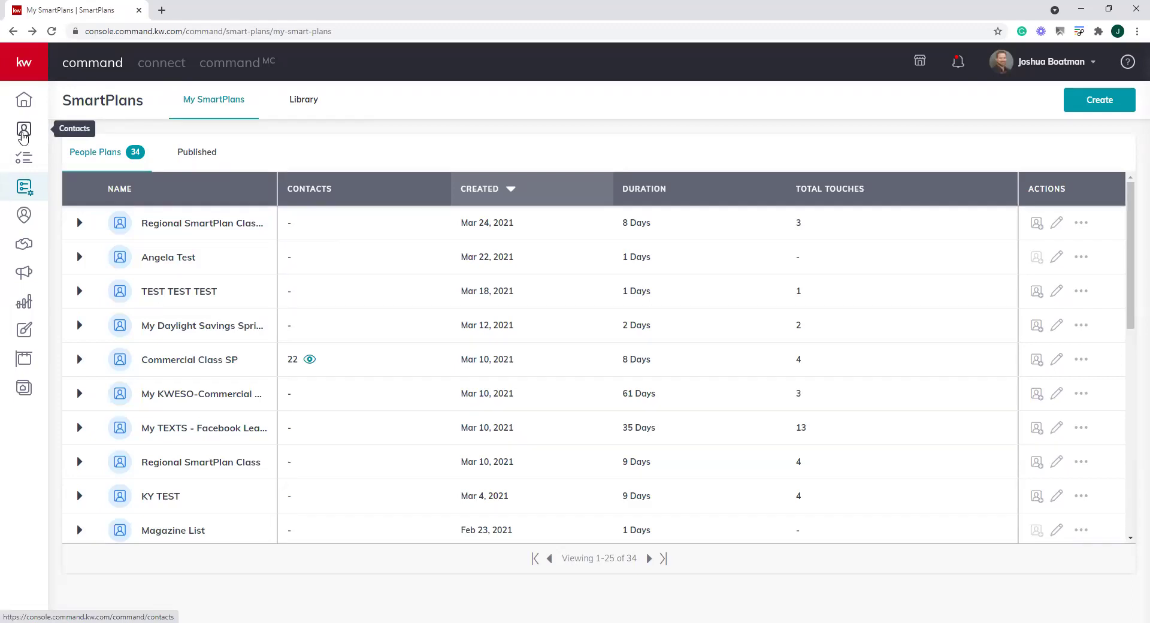
Filter the Contacts list by the ClassTag tag, narrowing it to 23 contacts.
mouse_move(42, 95)
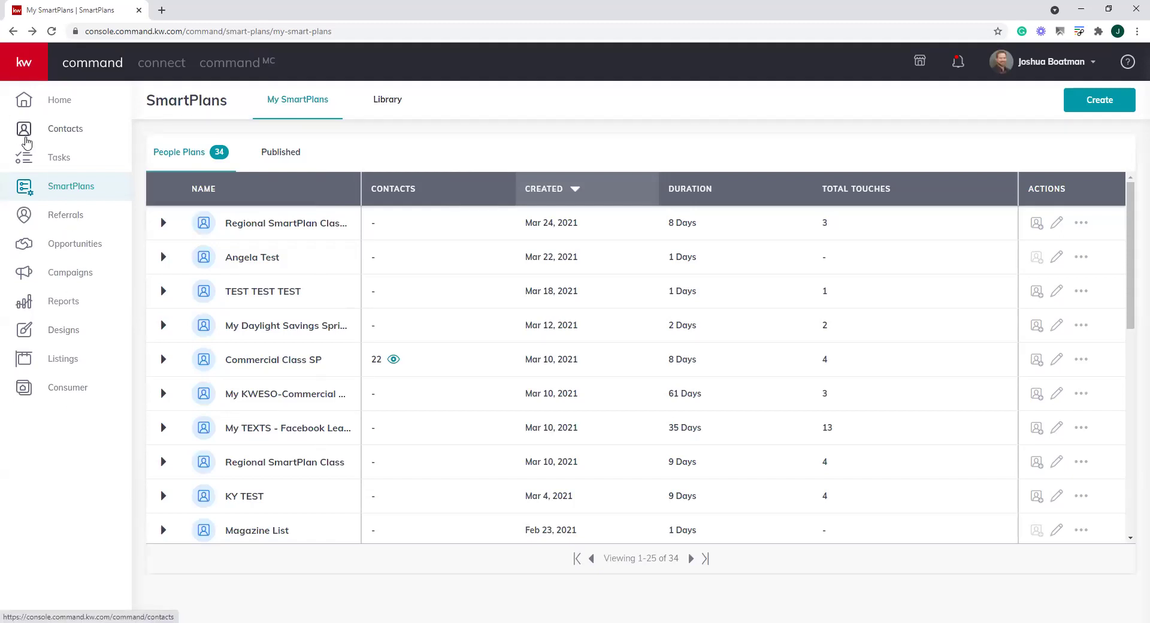
click(24, 132)
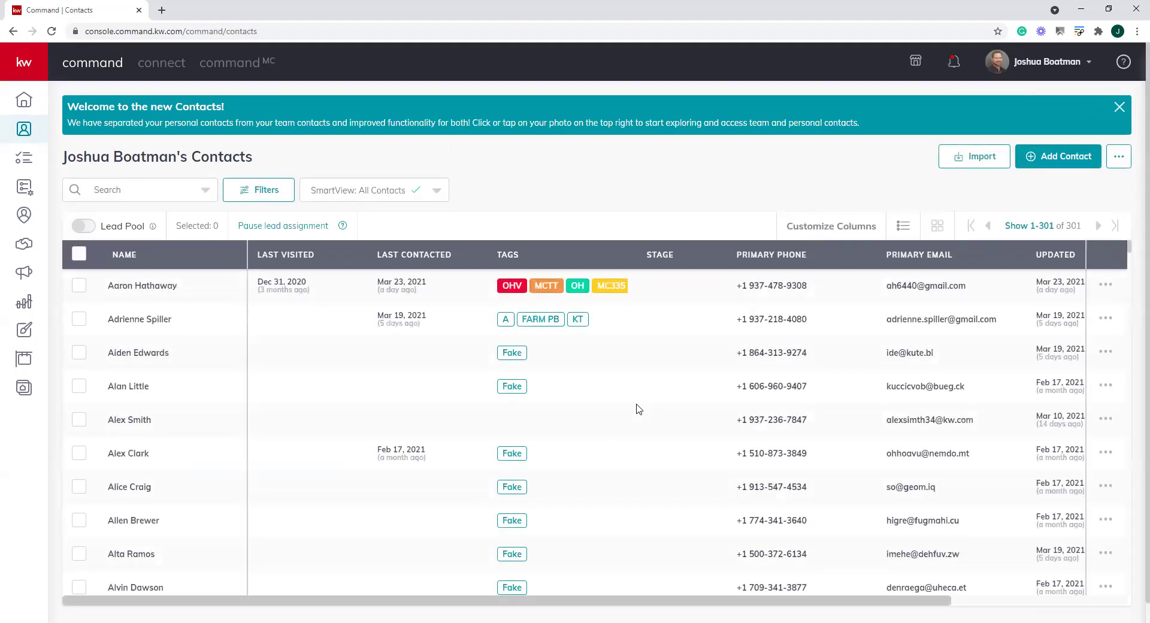
click(279, 195)
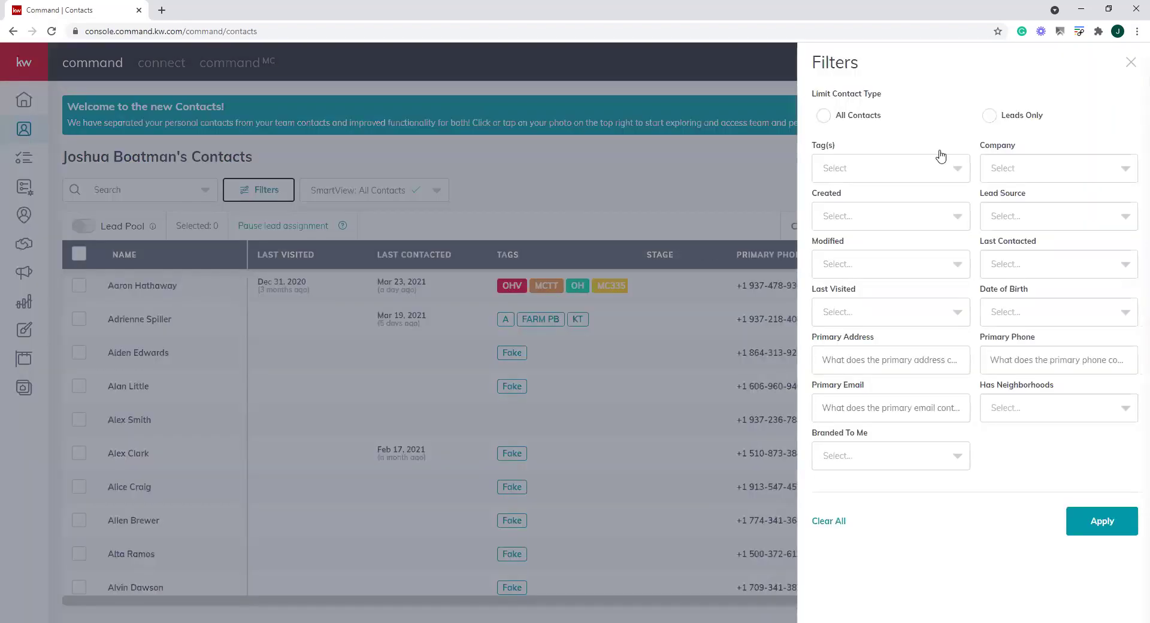
click(955, 168)
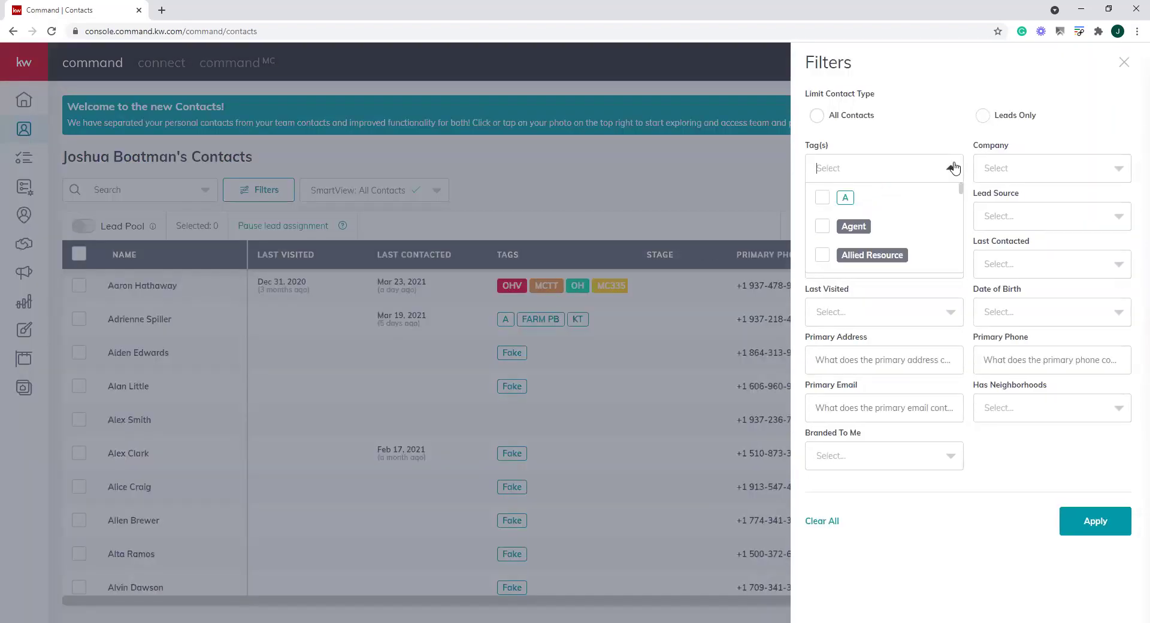
text(class)
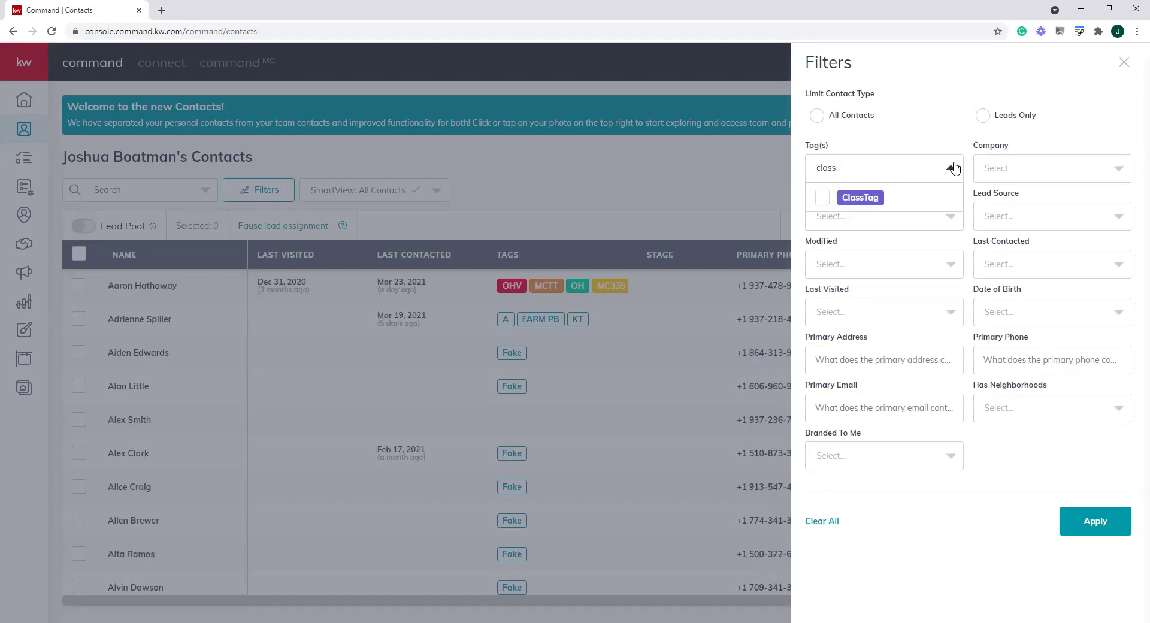
click(826, 197)
click(1107, 527)
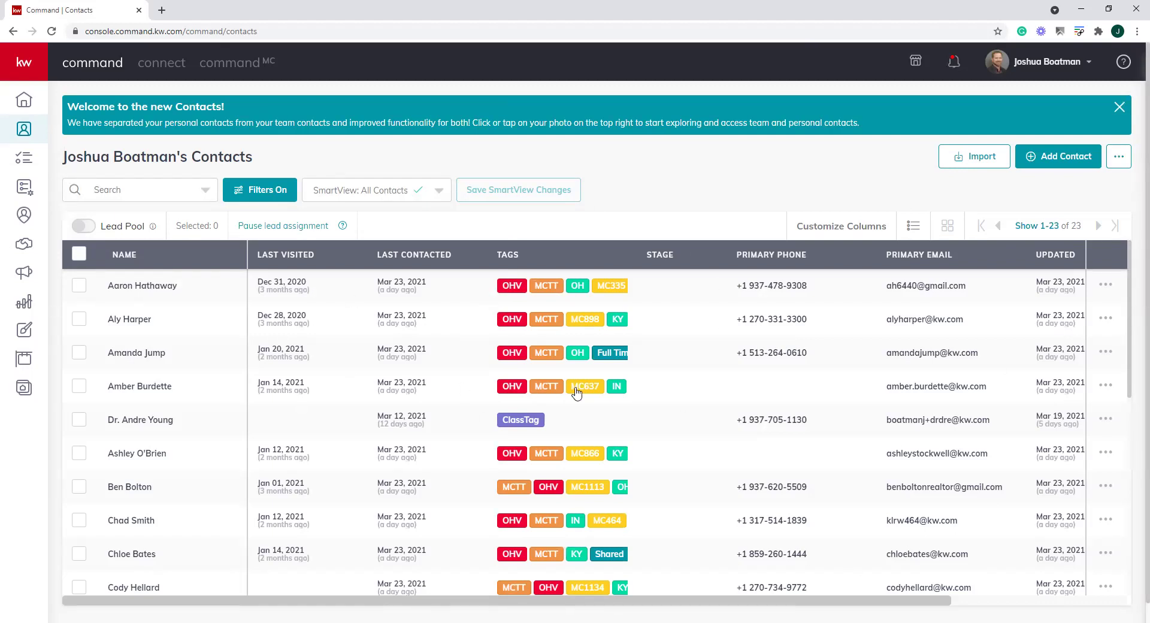
Show 10 contacts per page and select every contact on that page.
click(1055, 228)
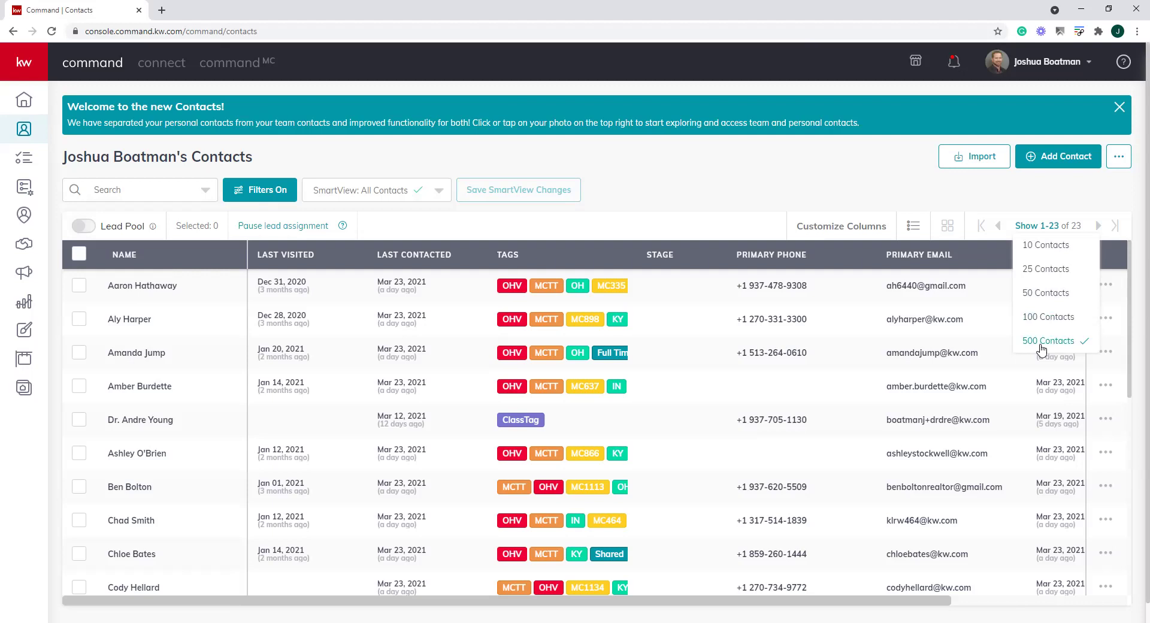
click(1037, 249)
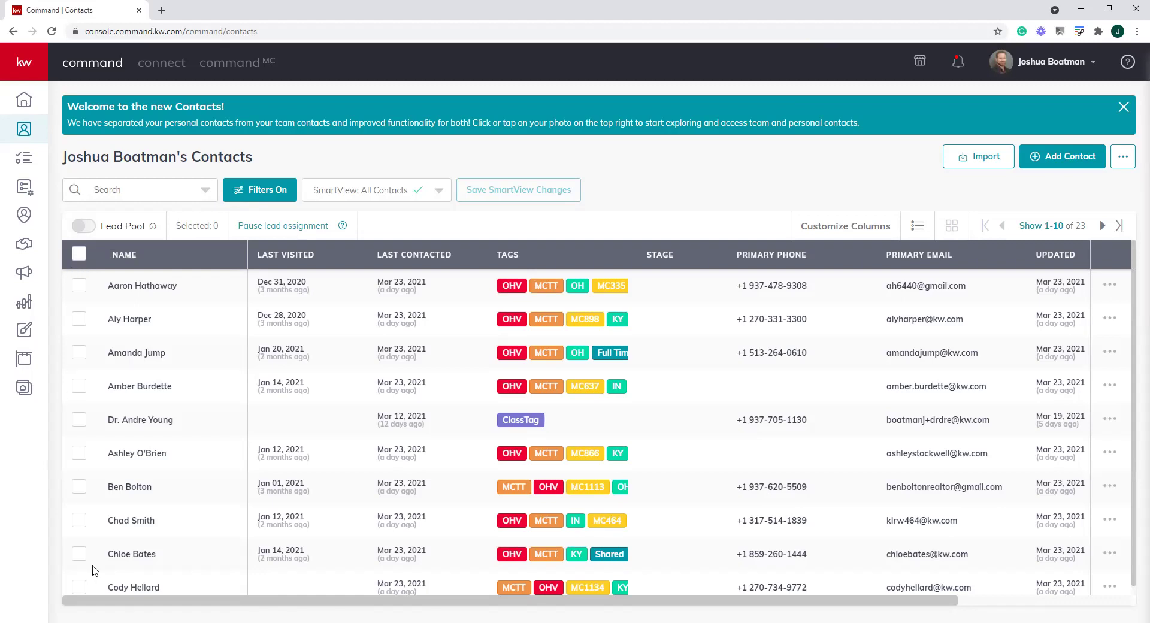
drag(176, 226, 222, 228)
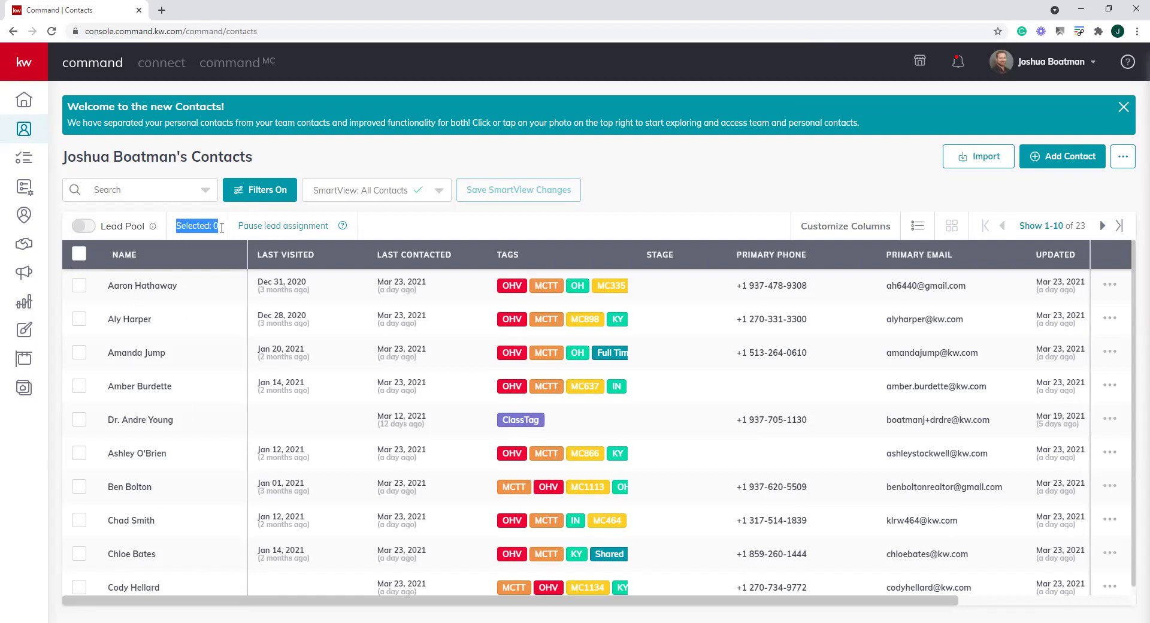
click(79, 254)
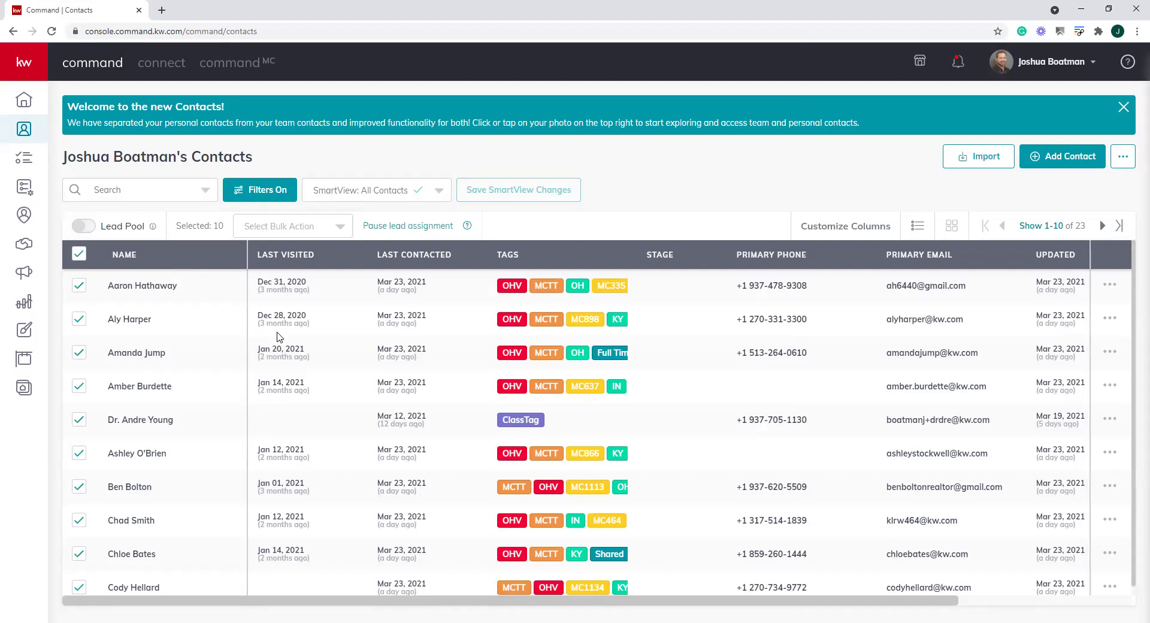
Show 500 contacts per page and select all 23 ClassTag contacts.
click(1048, 232)
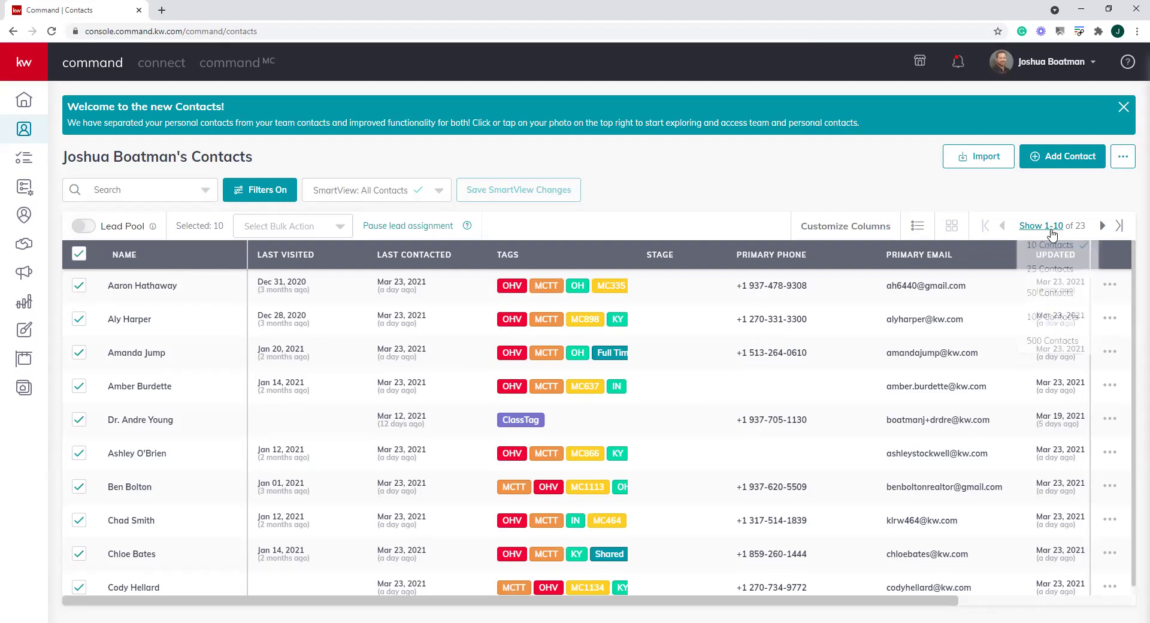
click(1042, 342)
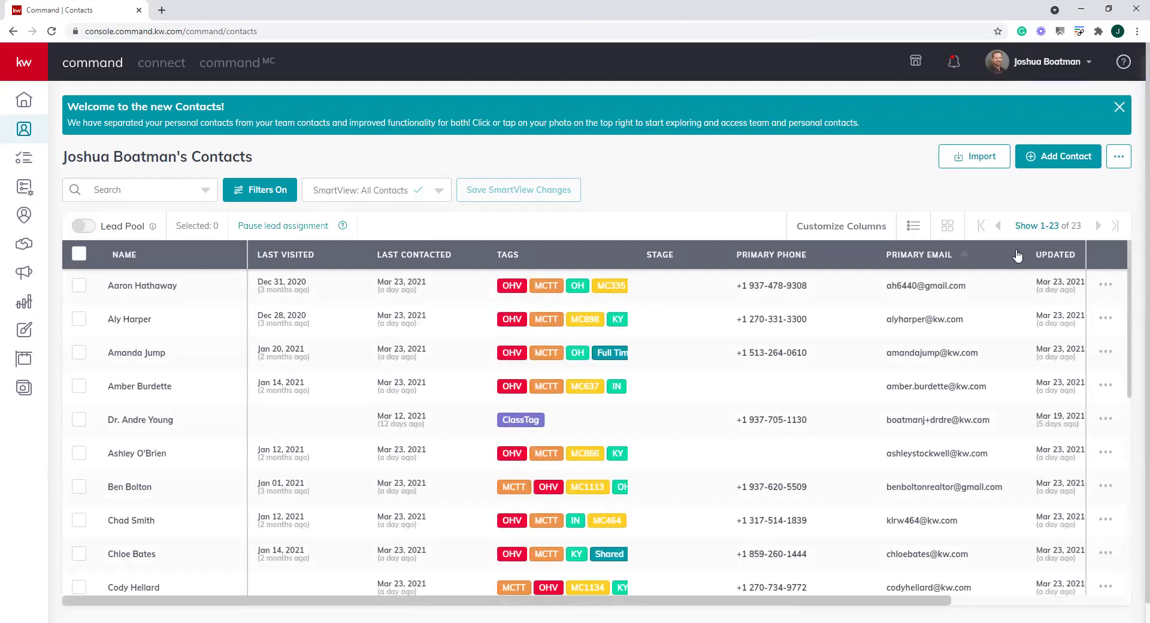
click(78, 254)
drag(176, 226, 227, 229)
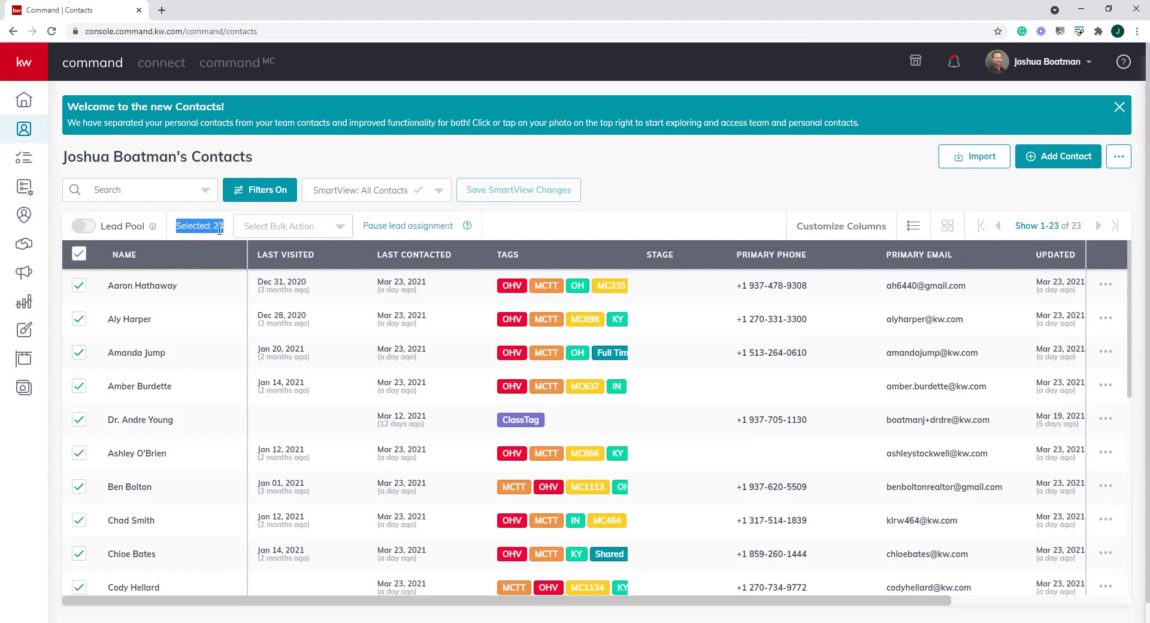
click(219, 230)
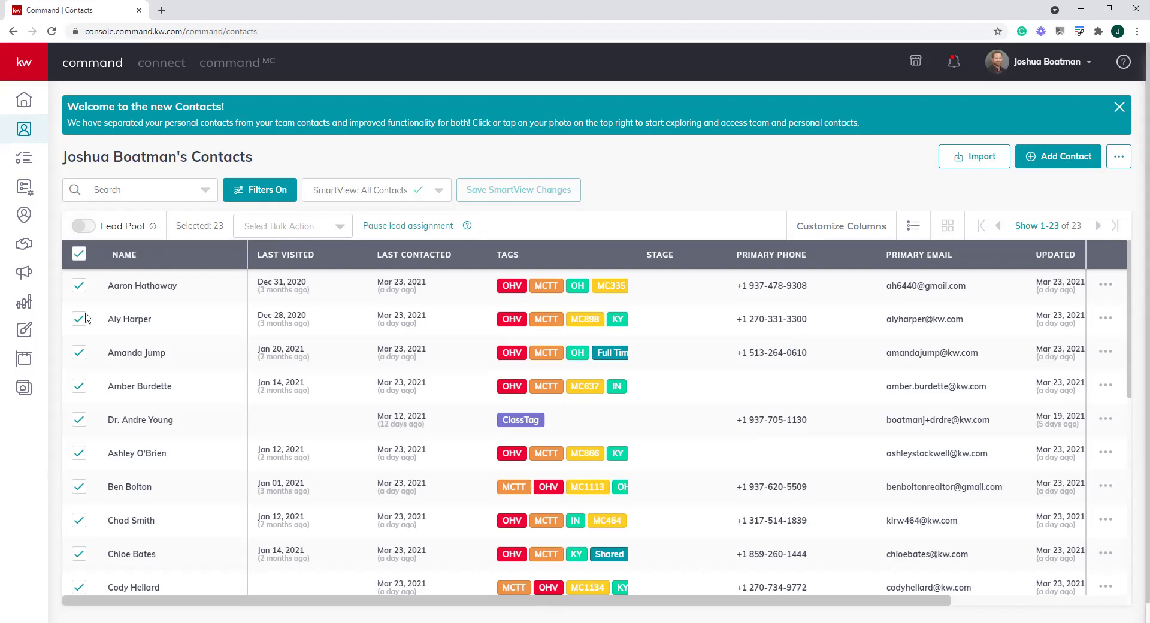
click(79, 254)
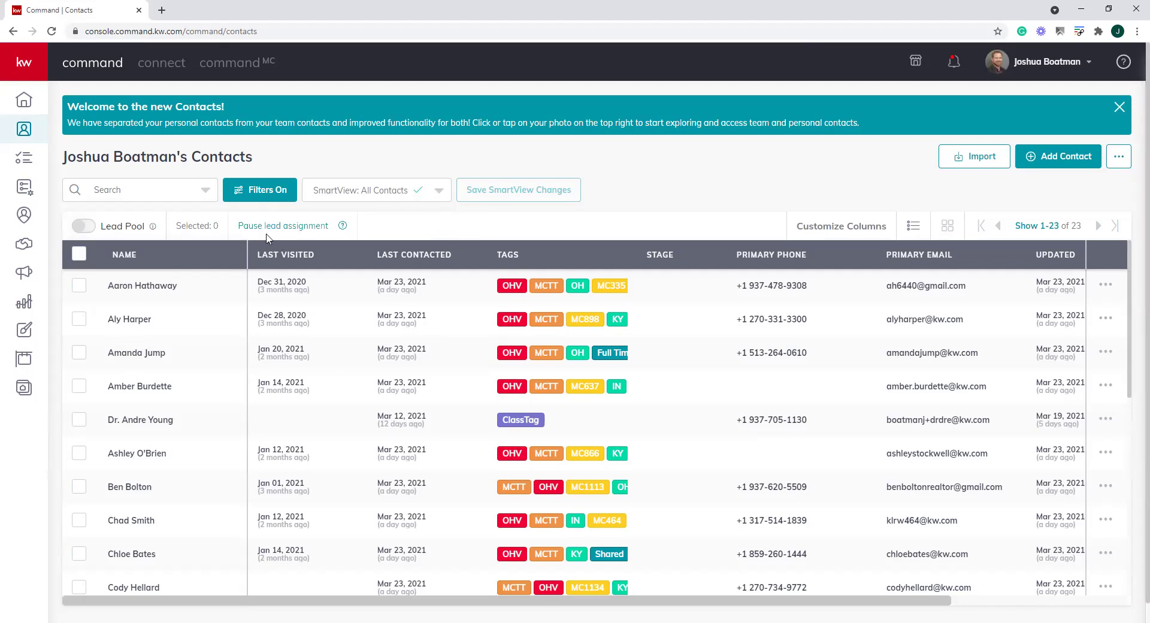
click(80, 255)
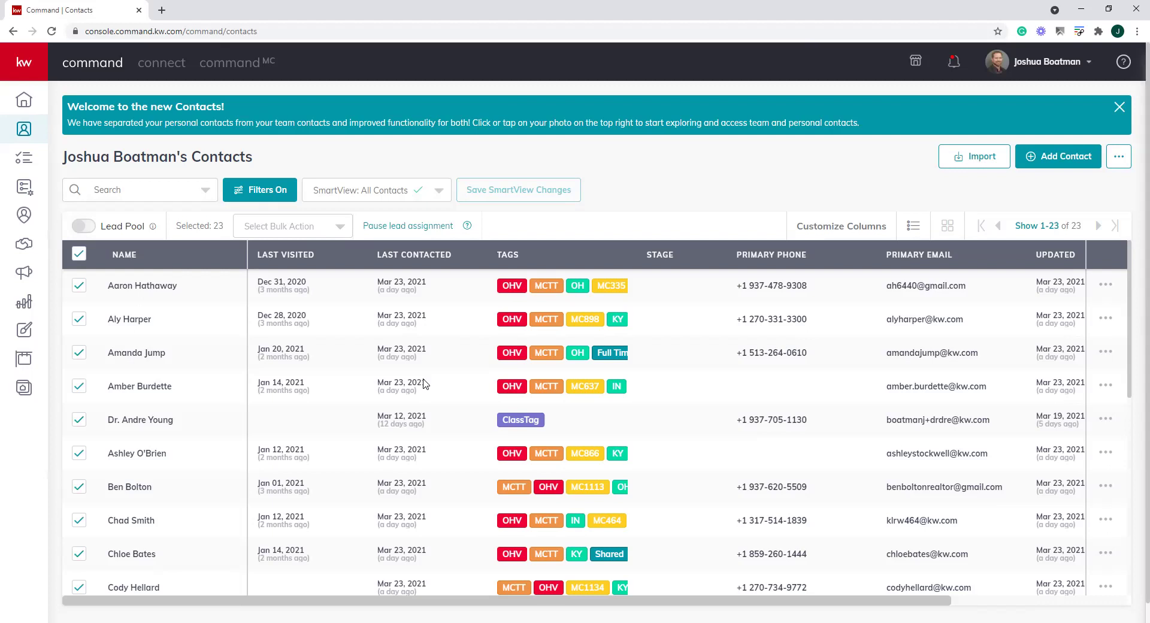
click(339, 227)
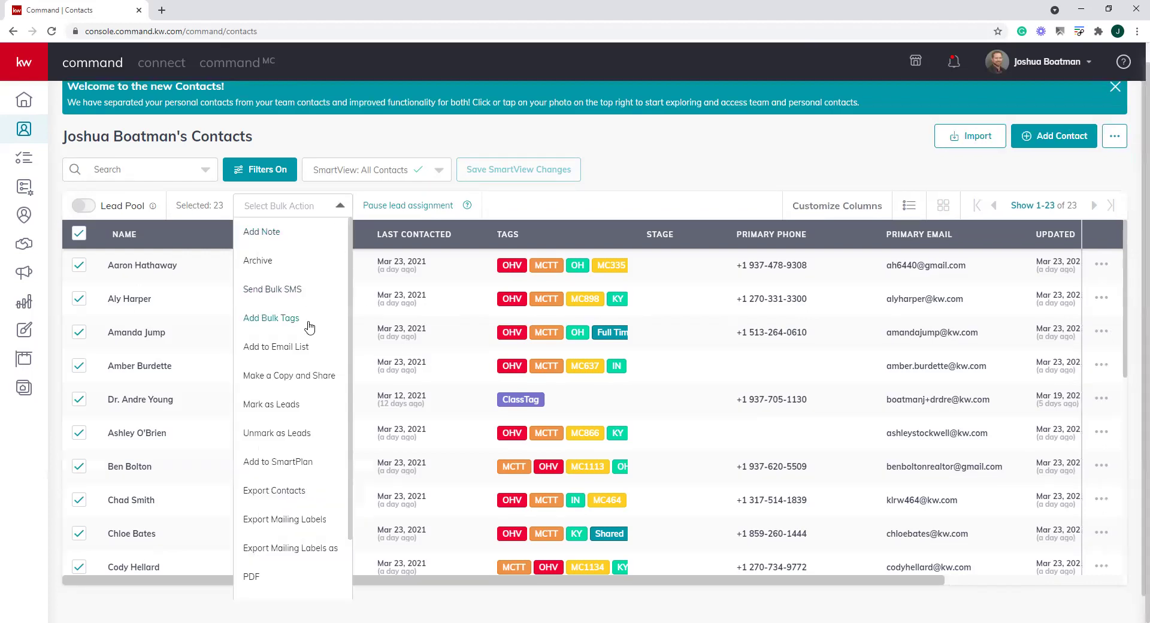
Choose the Add to SmartPlan bulk action and pick Regional SmartPlan Class 3.
scroll(310, 353, down, 3)
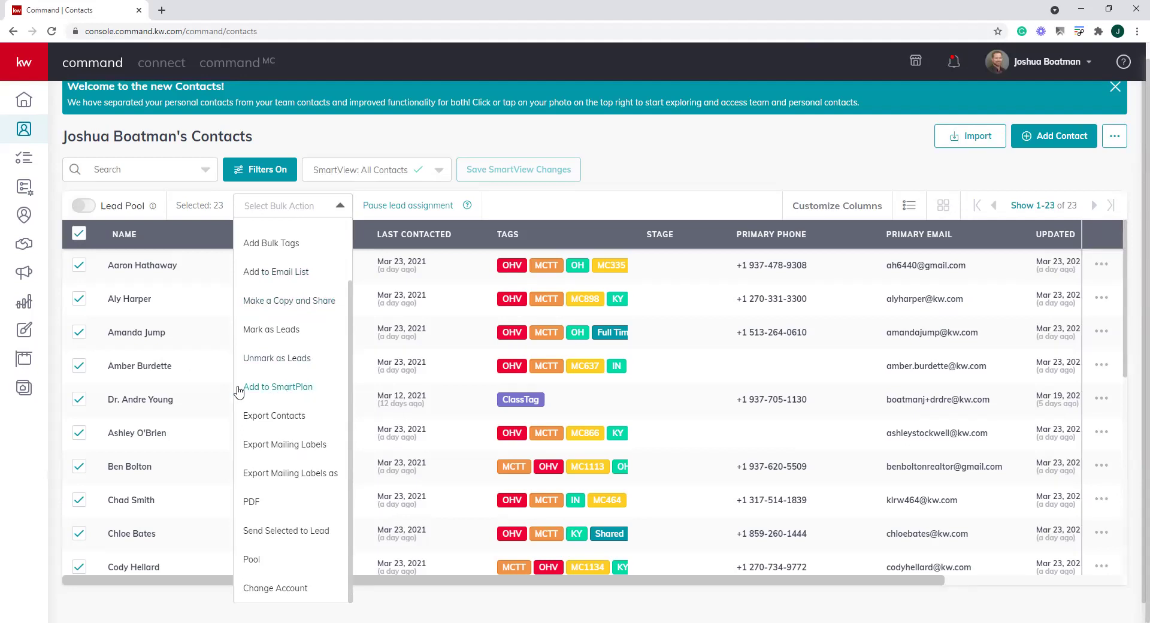
click(279, 392)
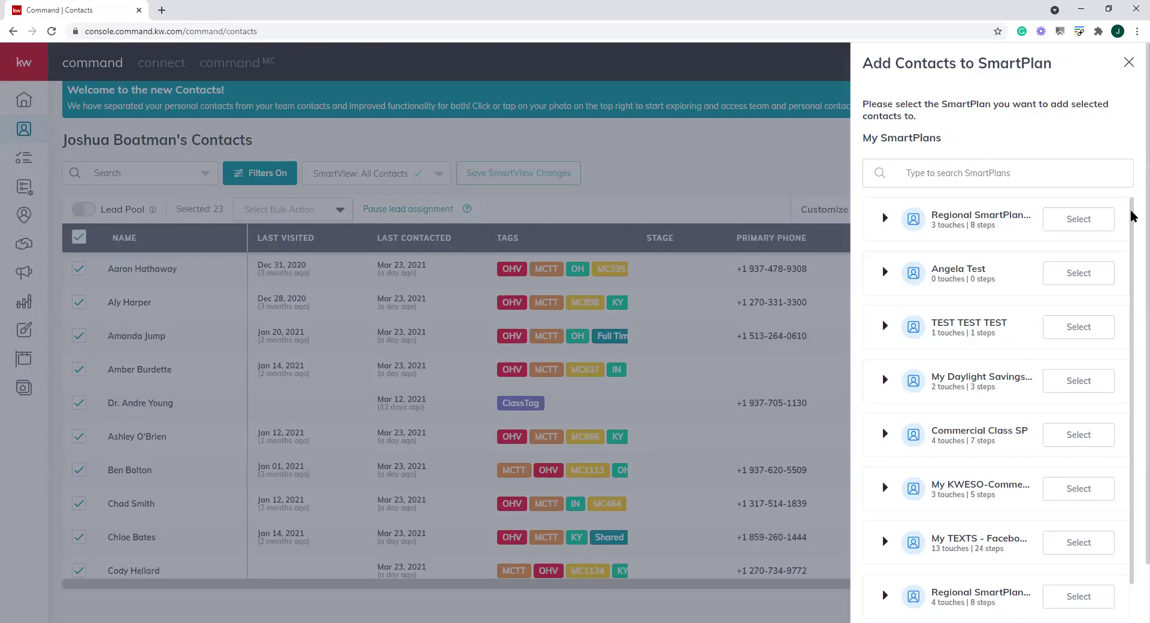
scroll(1132, 263, down, 1)
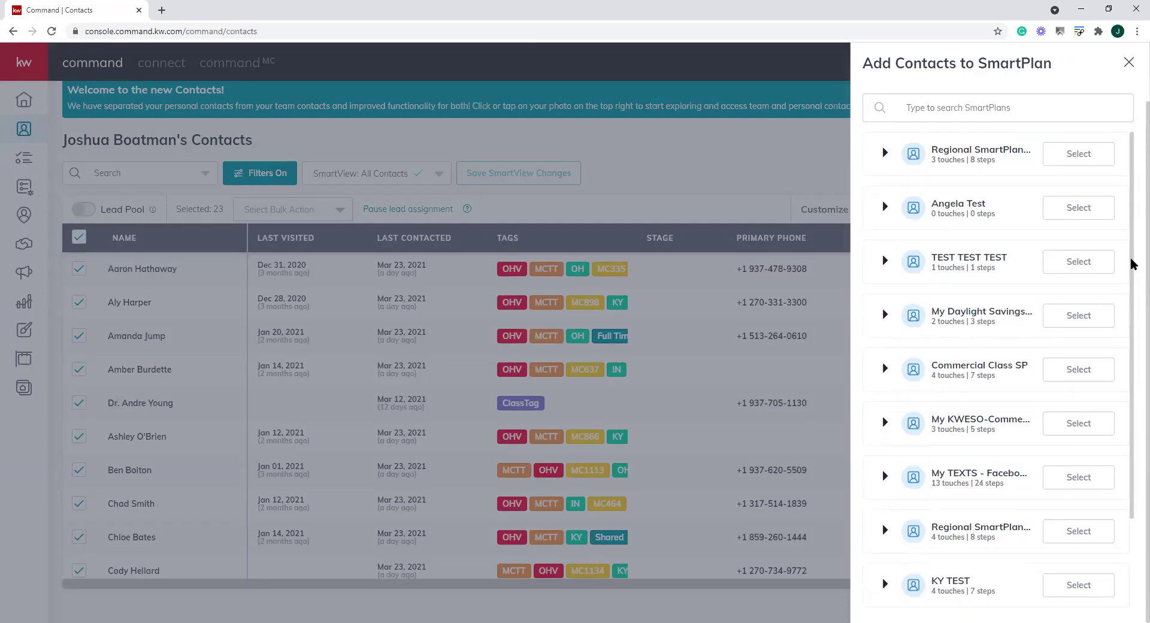
scroll(1132, 360, down, 1)
drag(1133, 392, 1130, 236)
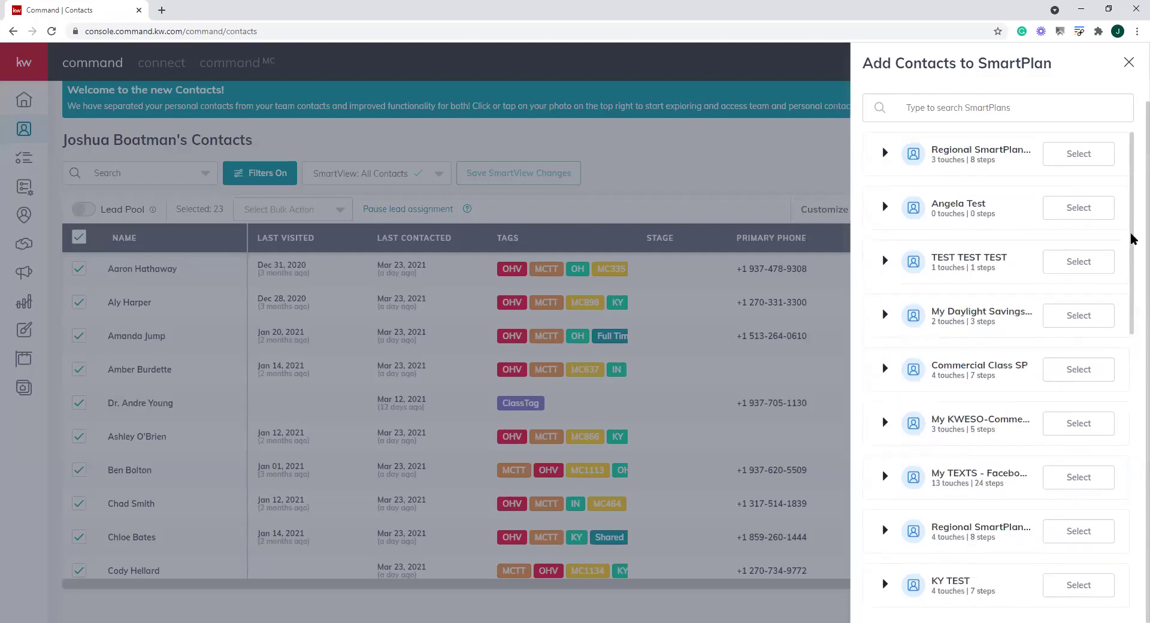
scroll(1047, 211, up, 1)
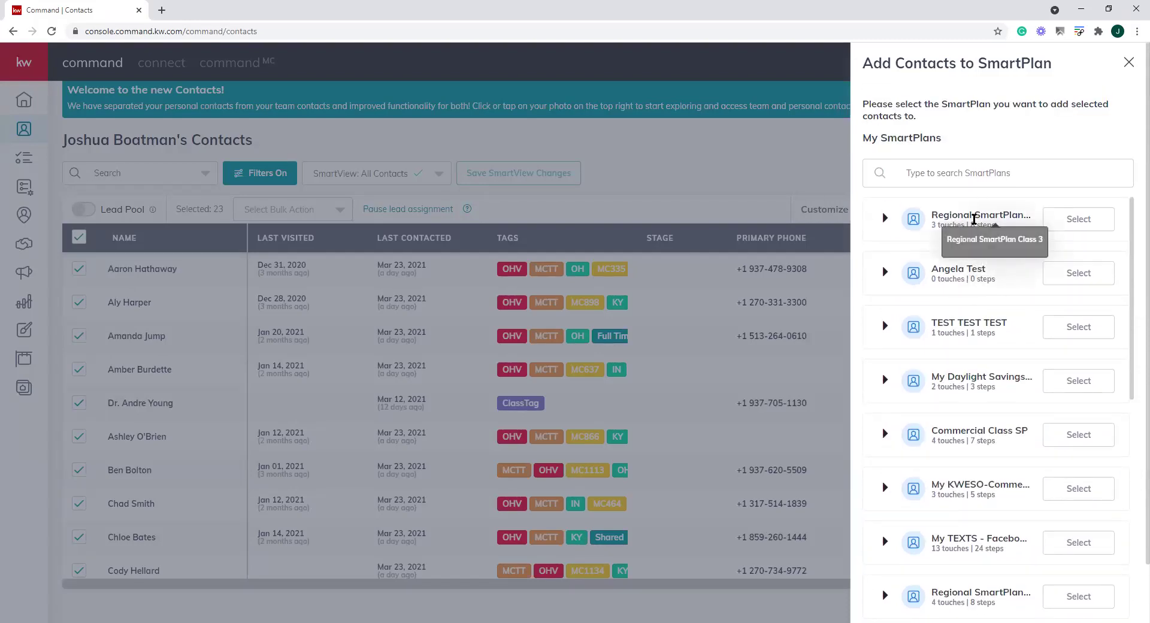
click(1080, 221)
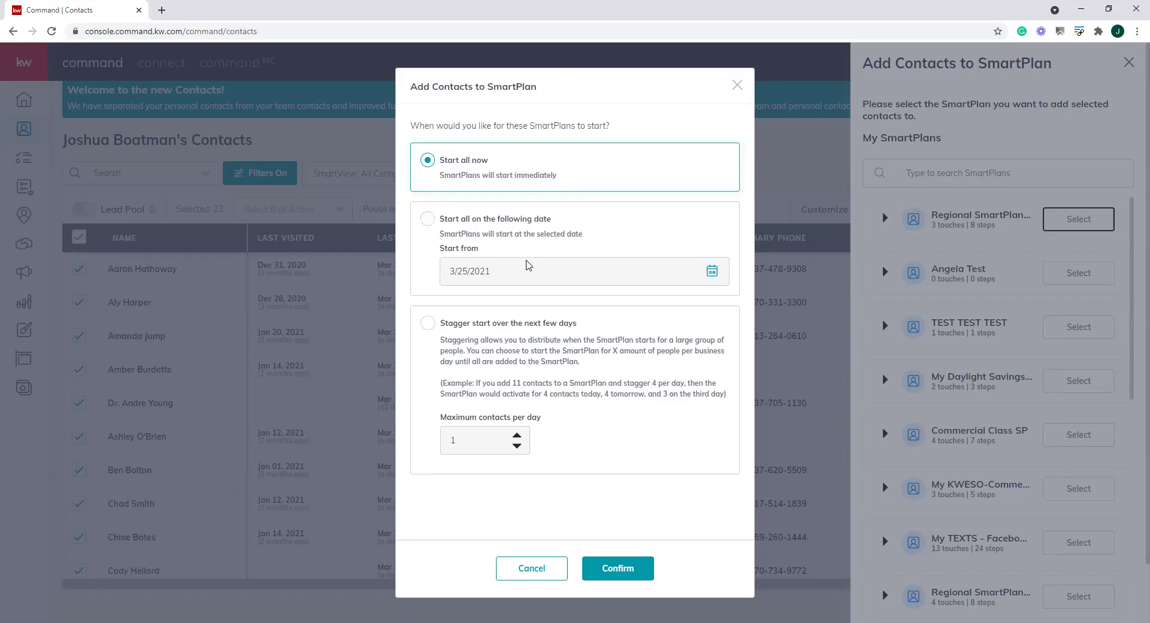
Set the plan to start all contacts on a chosen date, 3/25/2021.
click(429, 220)
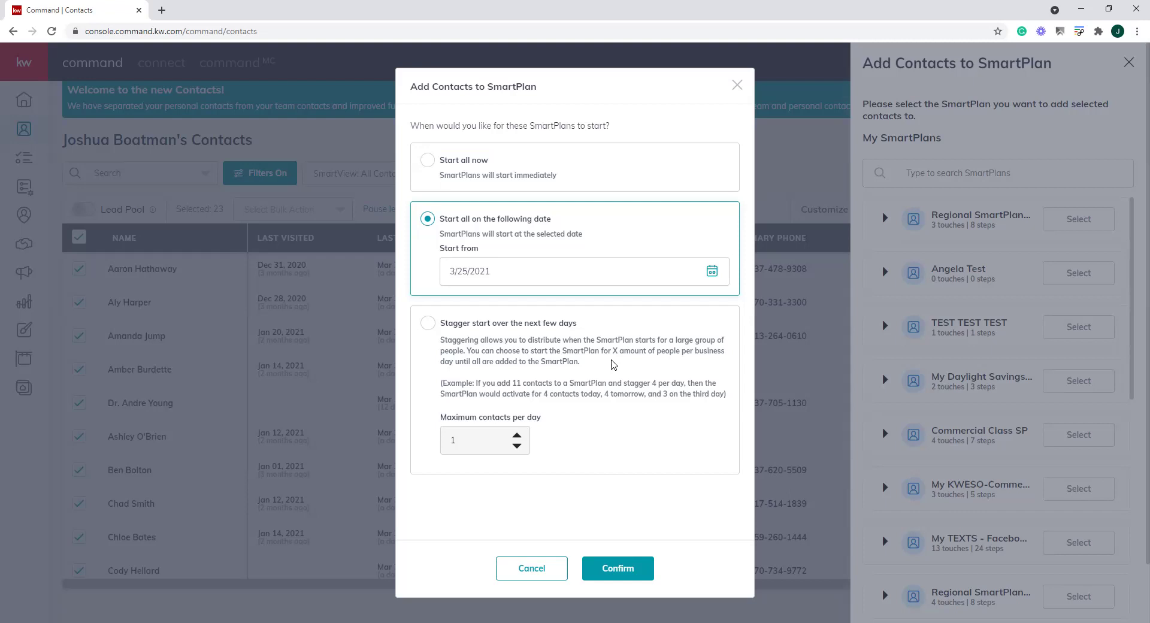
Change the start date to 4/4/2021, then switch to a staggered start of 4 contacts per day.
click(712, 272)
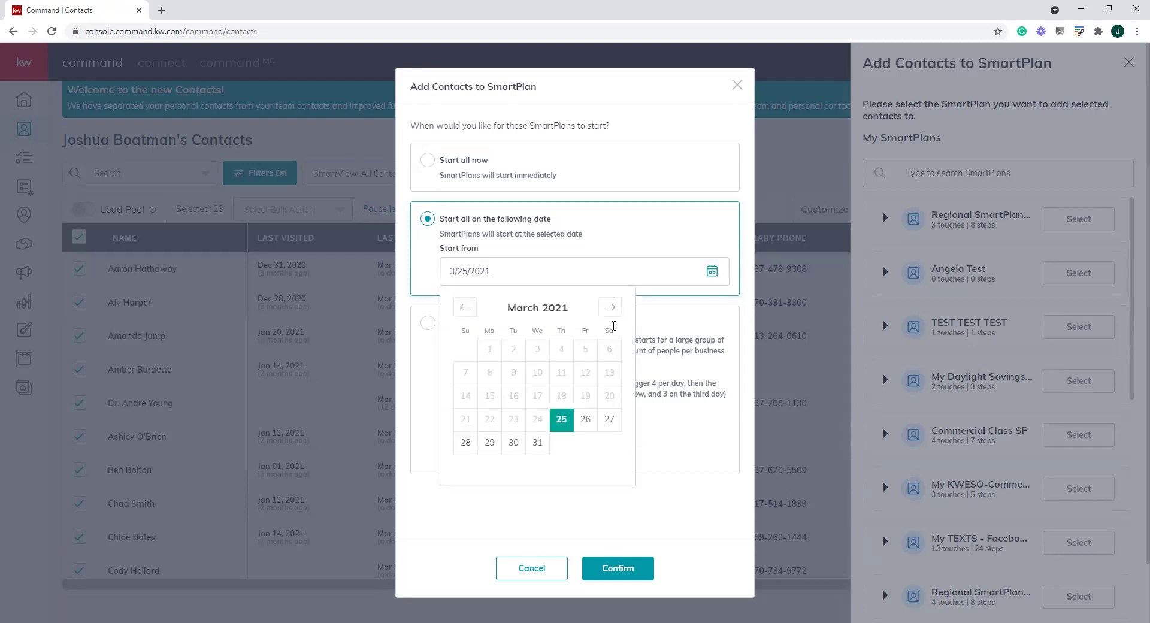
click(610, 307)
click(466, 372)
click(716, 418)
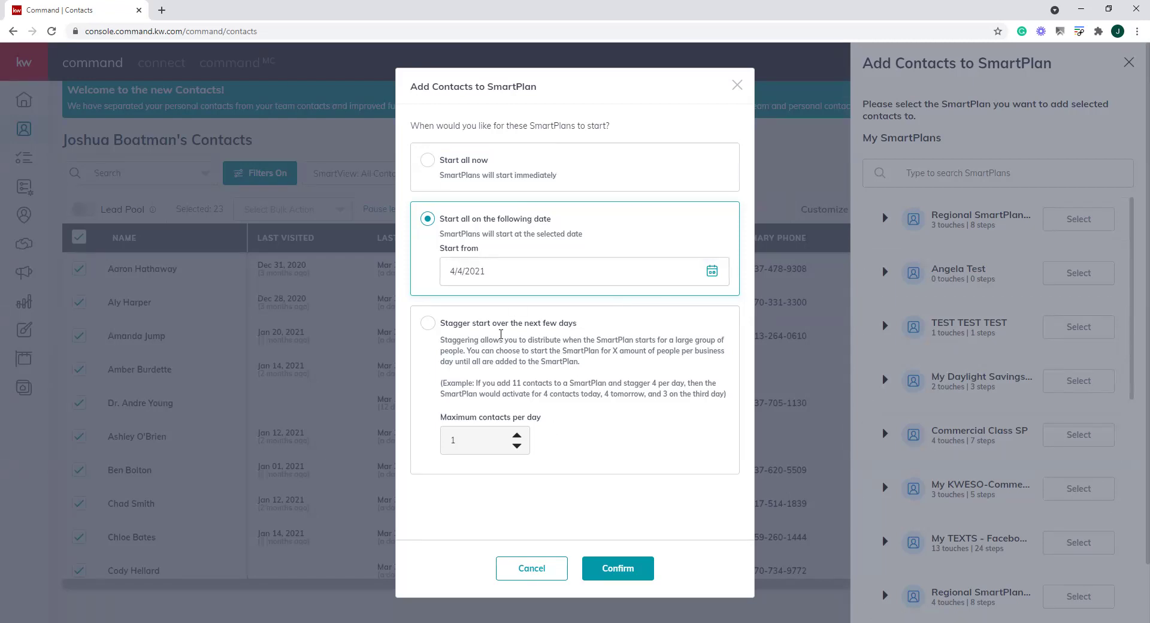
click(428, 327)
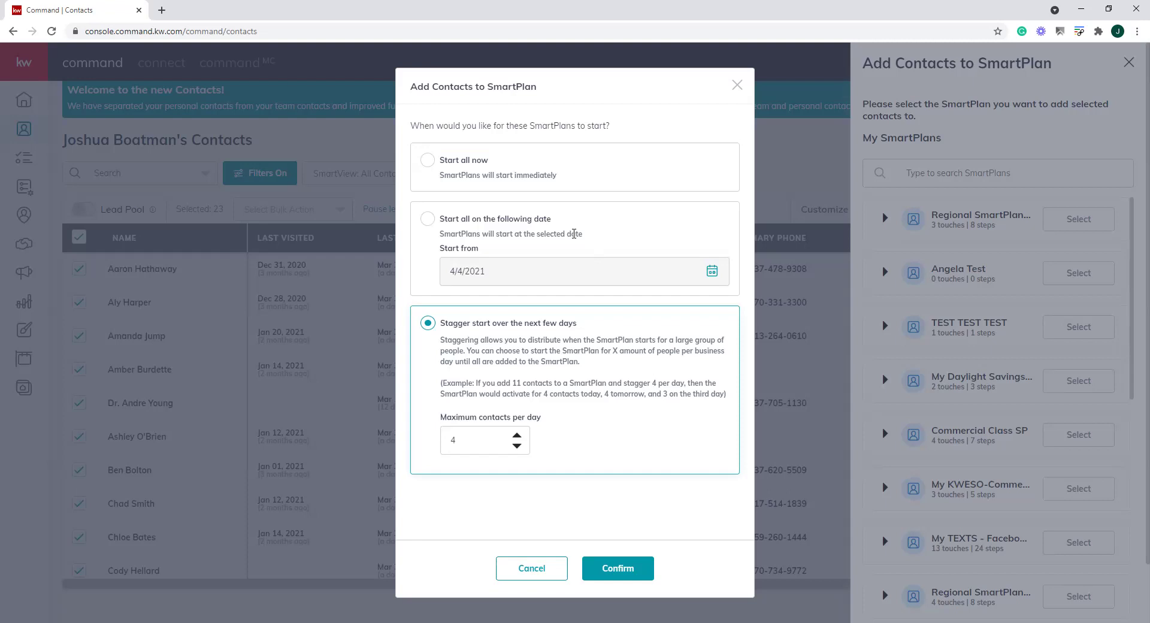
click(428, 160)
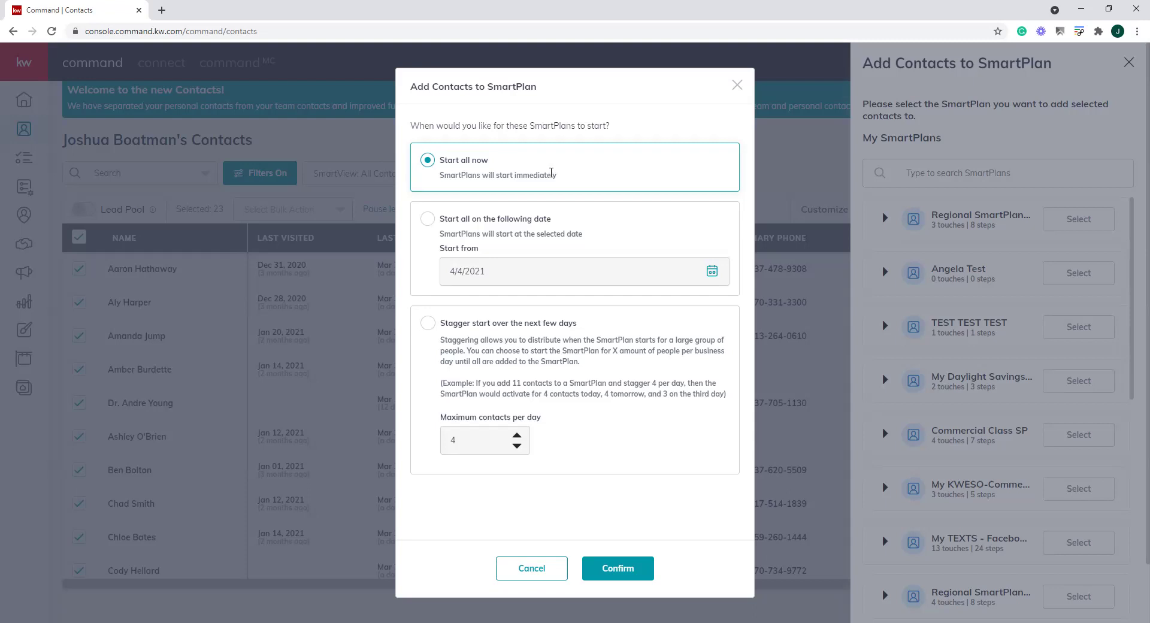
click(427, 323)
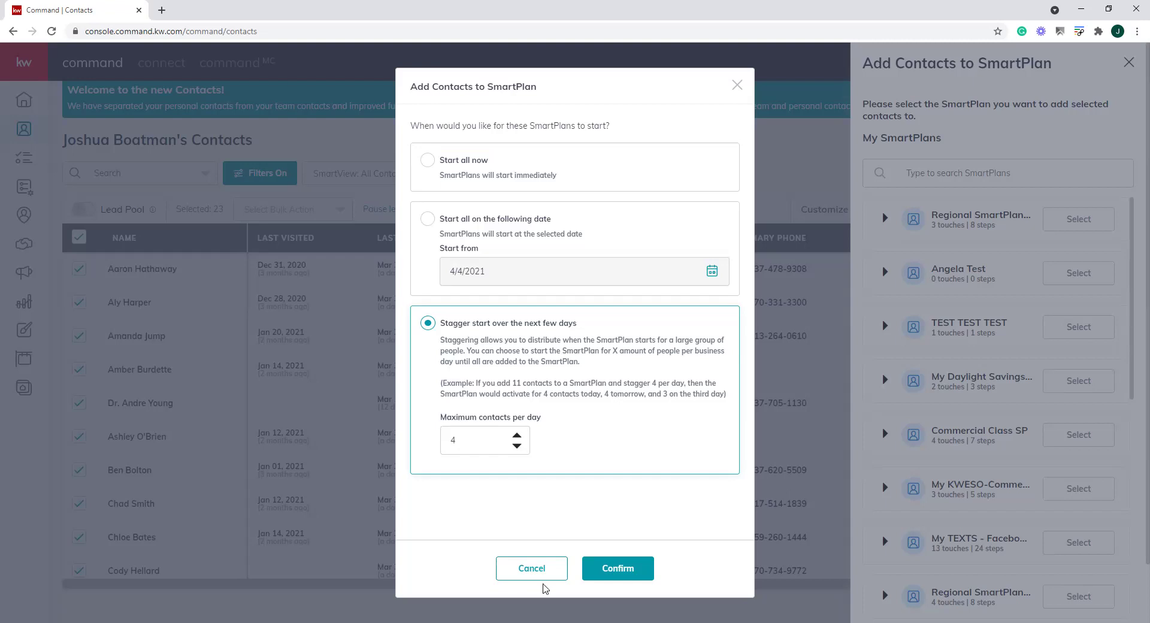
click(526, 576)
Close the Add Contacts to SmartPlan panel and go to the SmartPlans Library.
click(1129, 63)
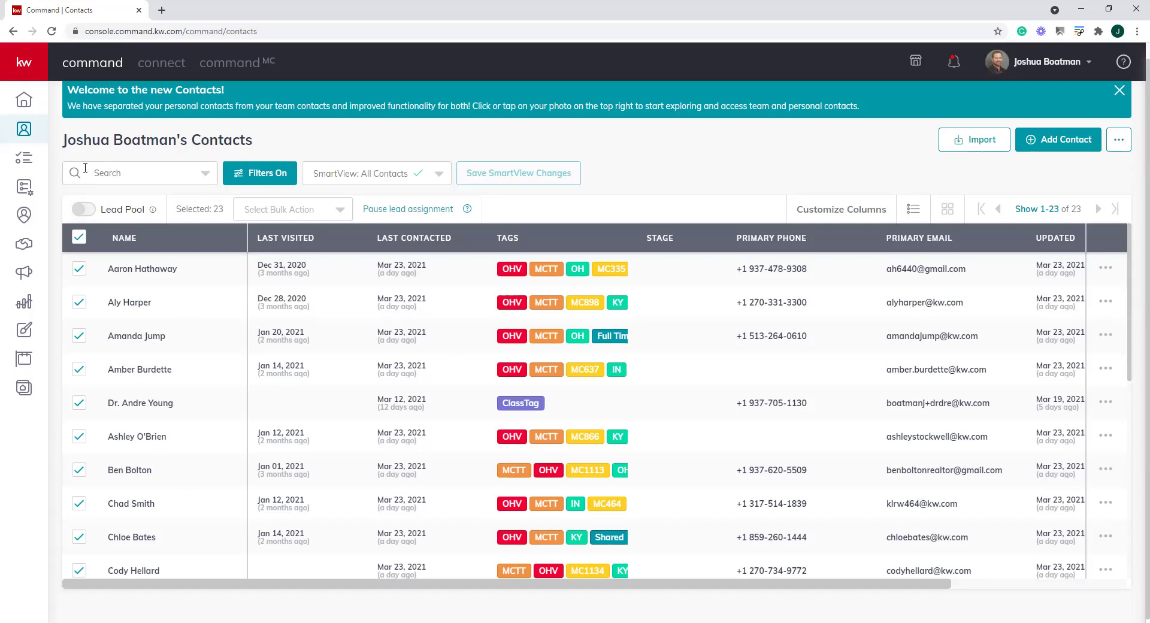
mouse_move(44, 196)
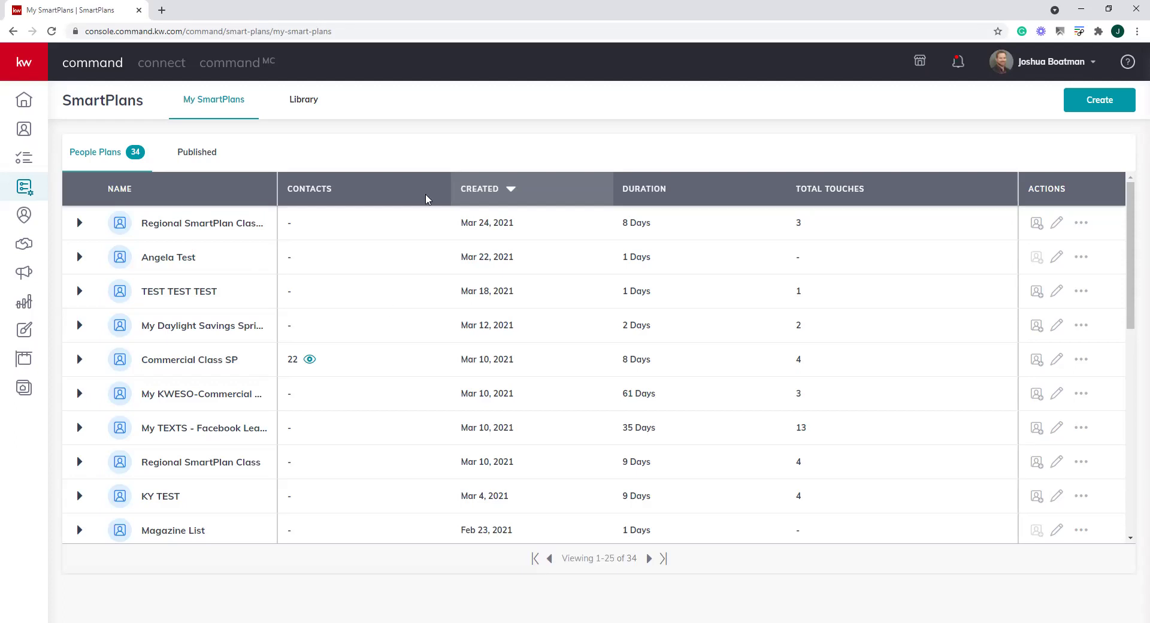
click(303, 100)
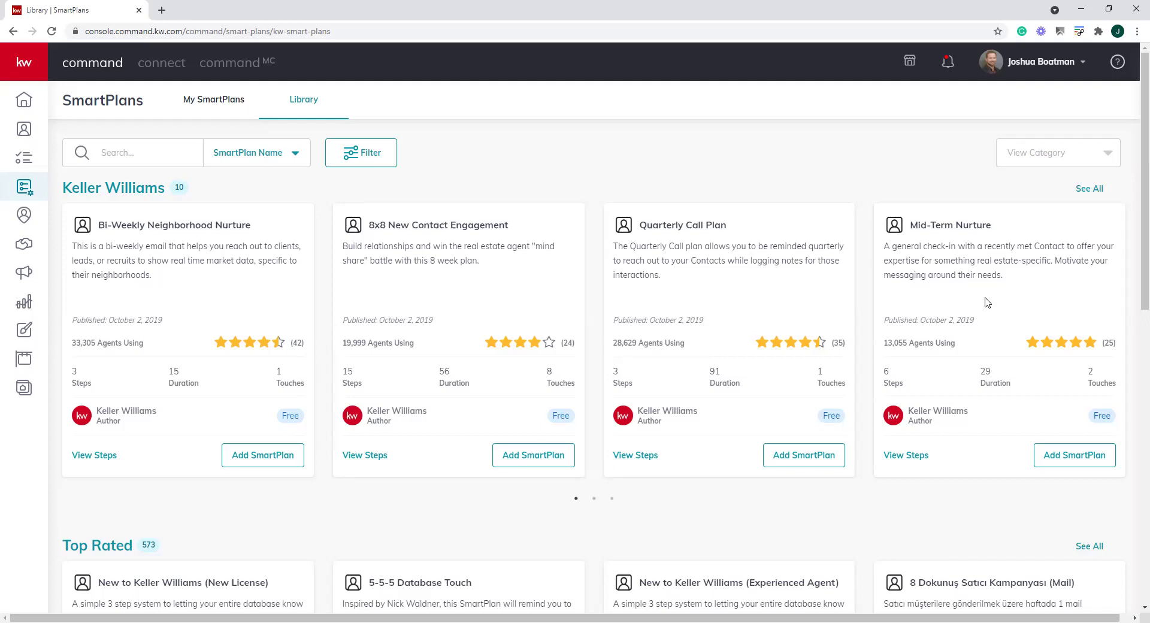
Scroll through the Library sections and swipe the Keller Williams plan carousel.
scroll(498, 344, down, 7)
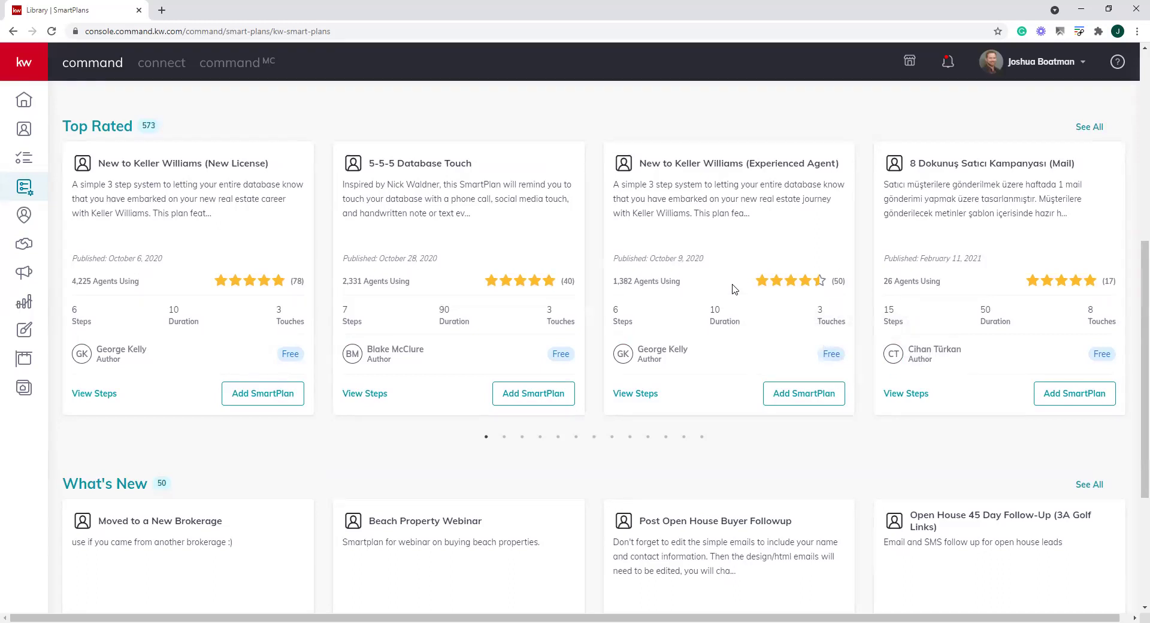
scroll(728, 304, up, 7)
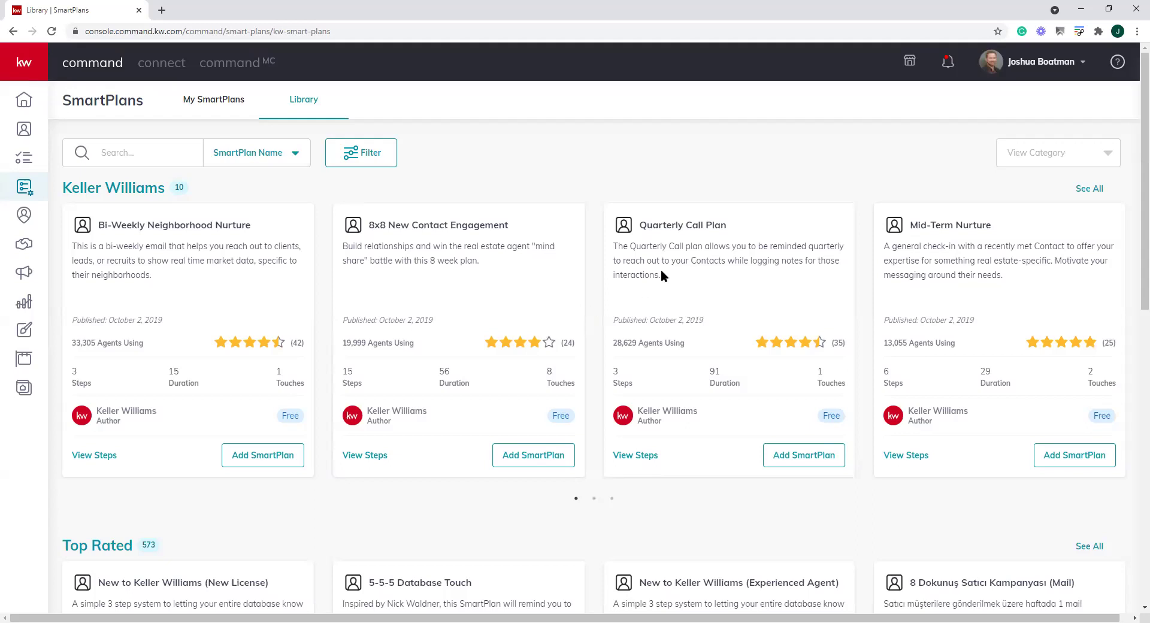
scroll(619, 265, right, 1)
drag(619, 265, 533, 267)
click(635, 457)
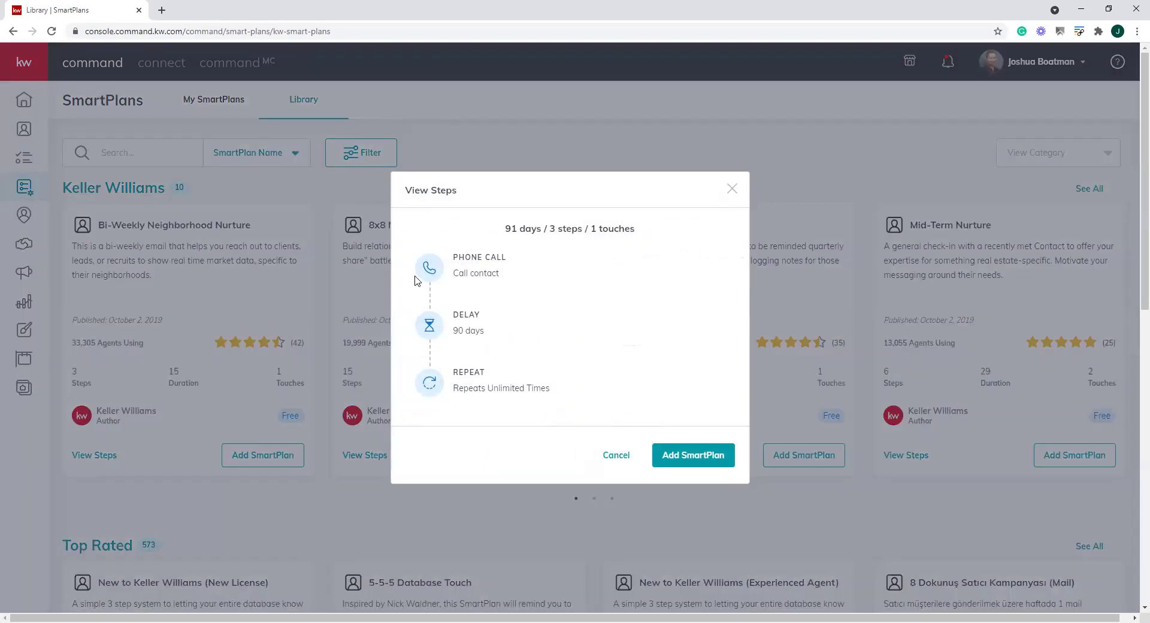
mouse_move(433, 271)
mouse_move(437, 264)
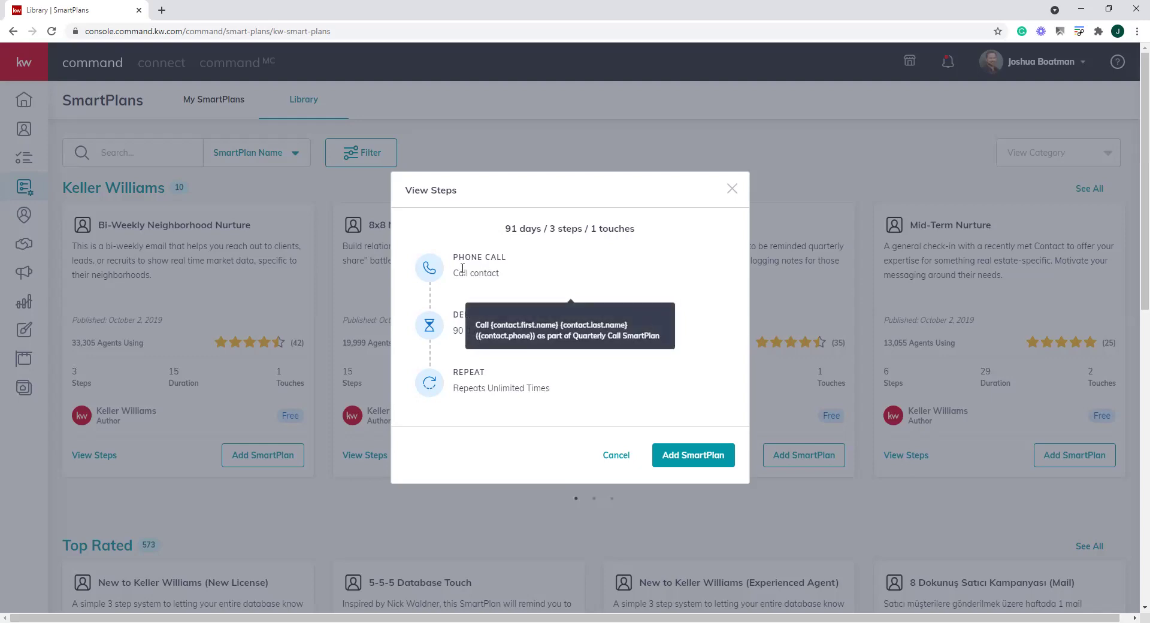
click(618, 457)
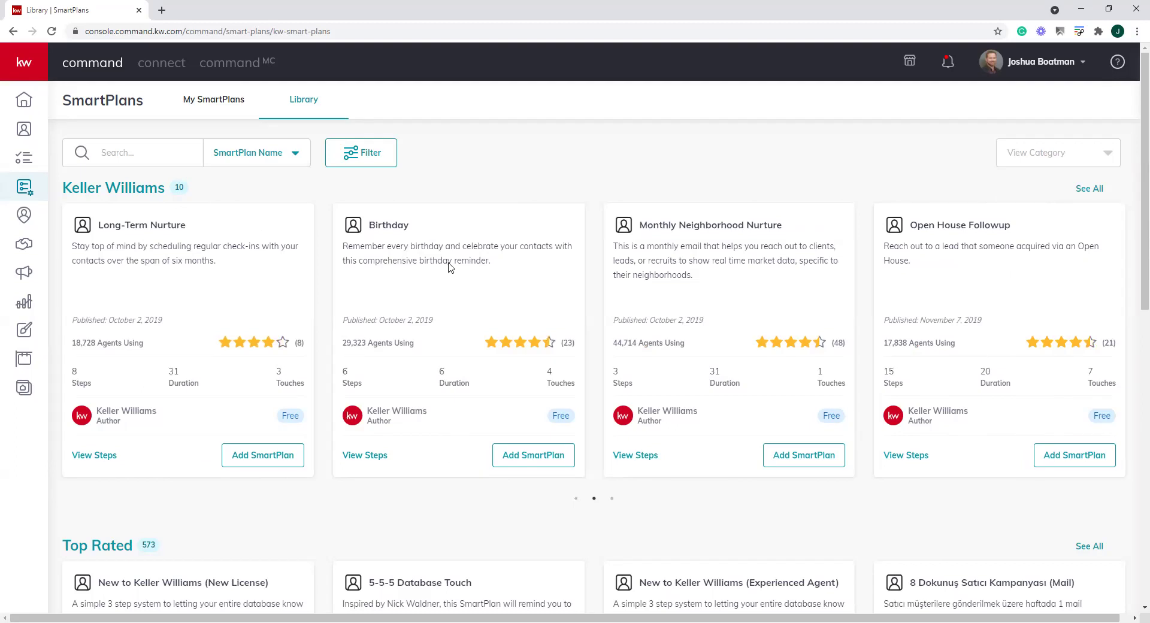
Preview the Birthday plan's steps and read each step's details.
click(367, 457)
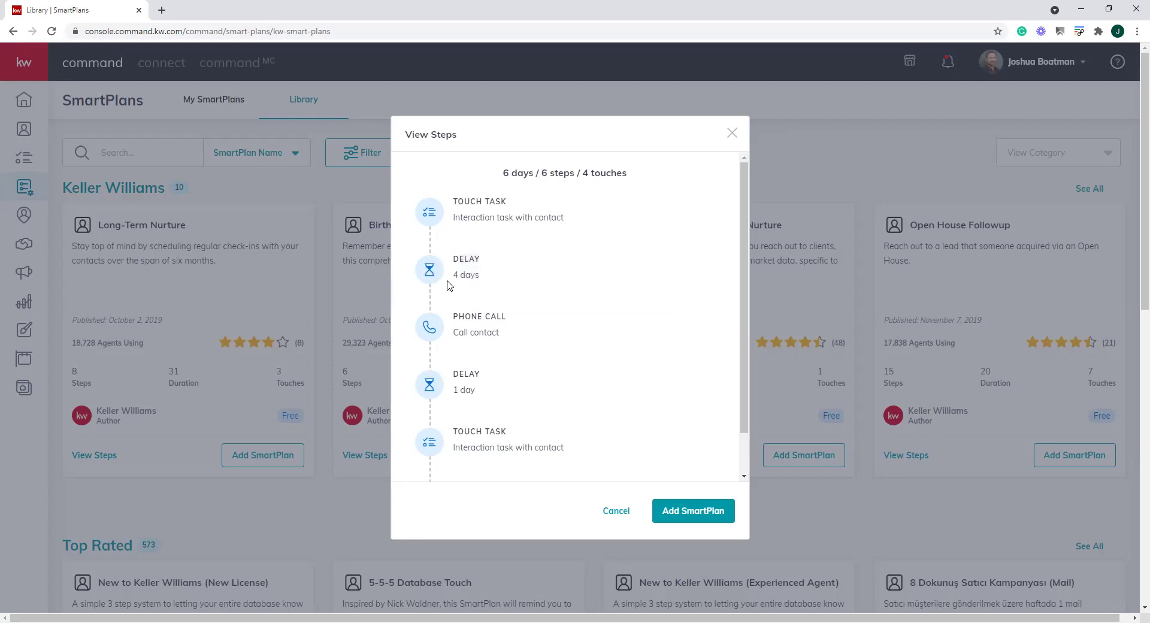
mouse_move(420, 334)
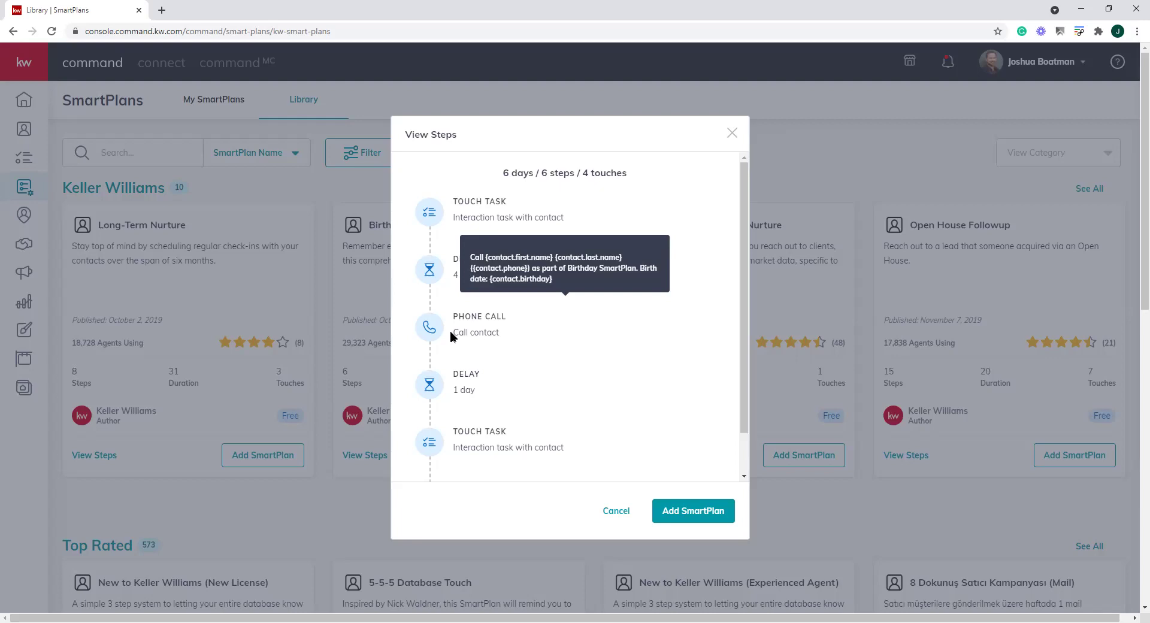
scroll(561, 385, down, 1)
mouse_move(431, 395)
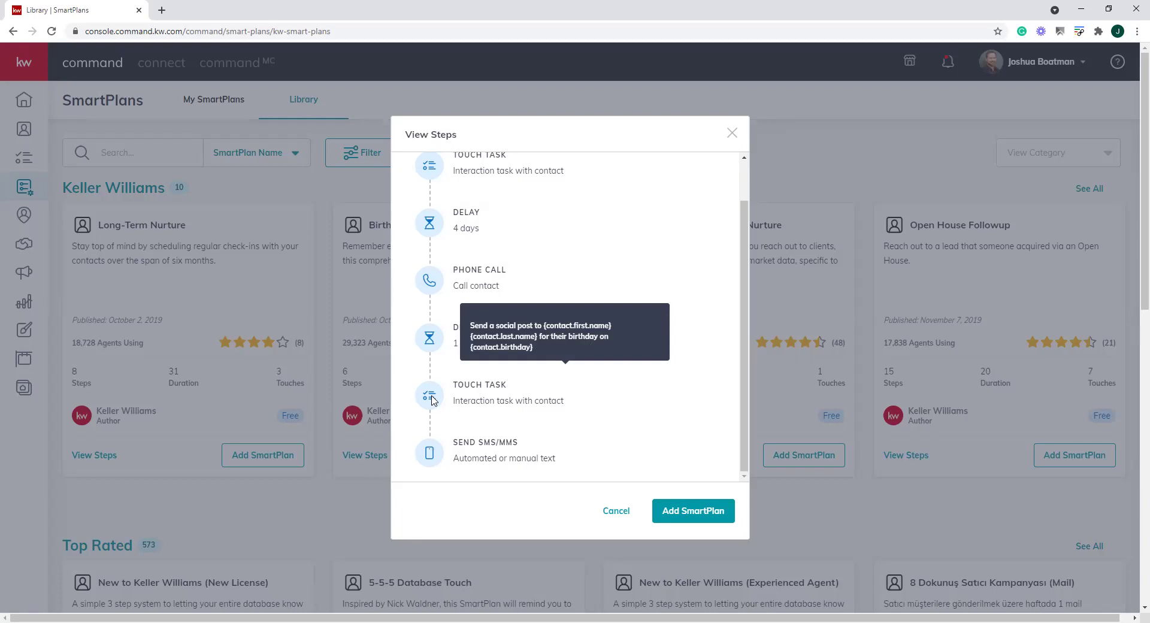
mouse_move(429, 462)
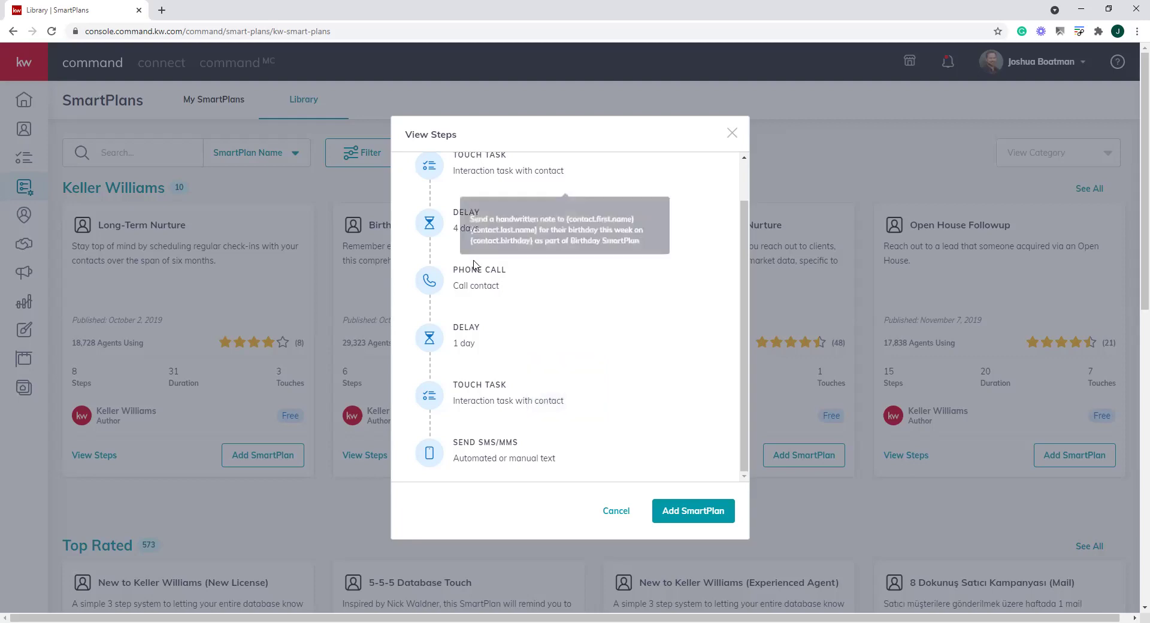
Review the remaining Birthday plan steps, then close the preview.
mouse_move(528, 404)
scroll(527, 404, up, 2)
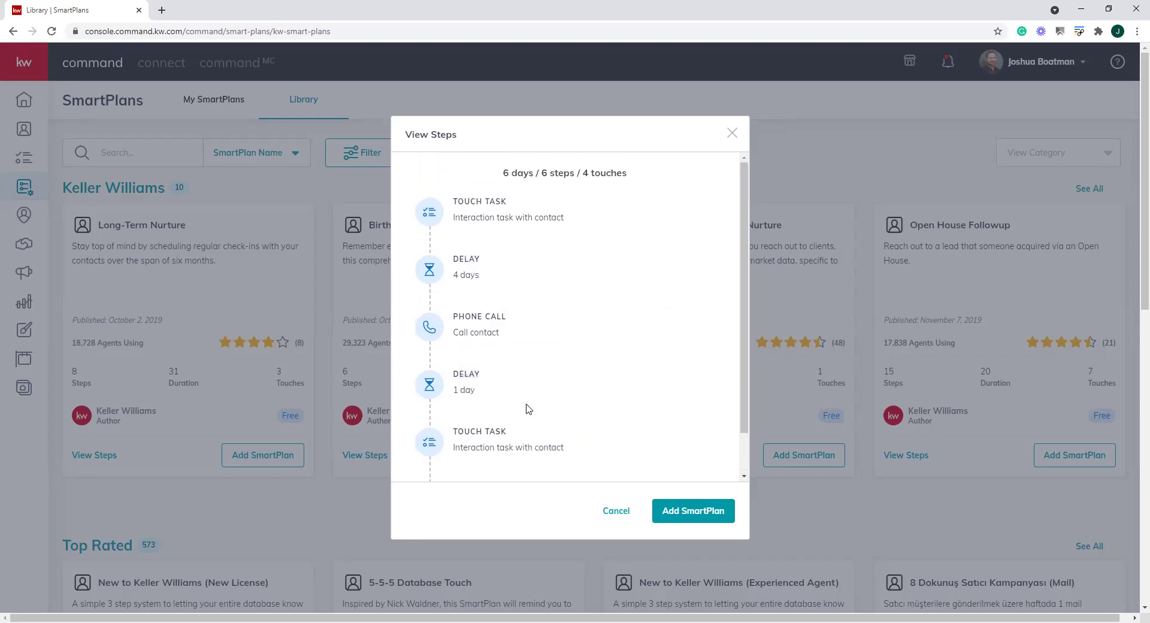
mouse_move(608, 310)
mouse_move(452, 207)
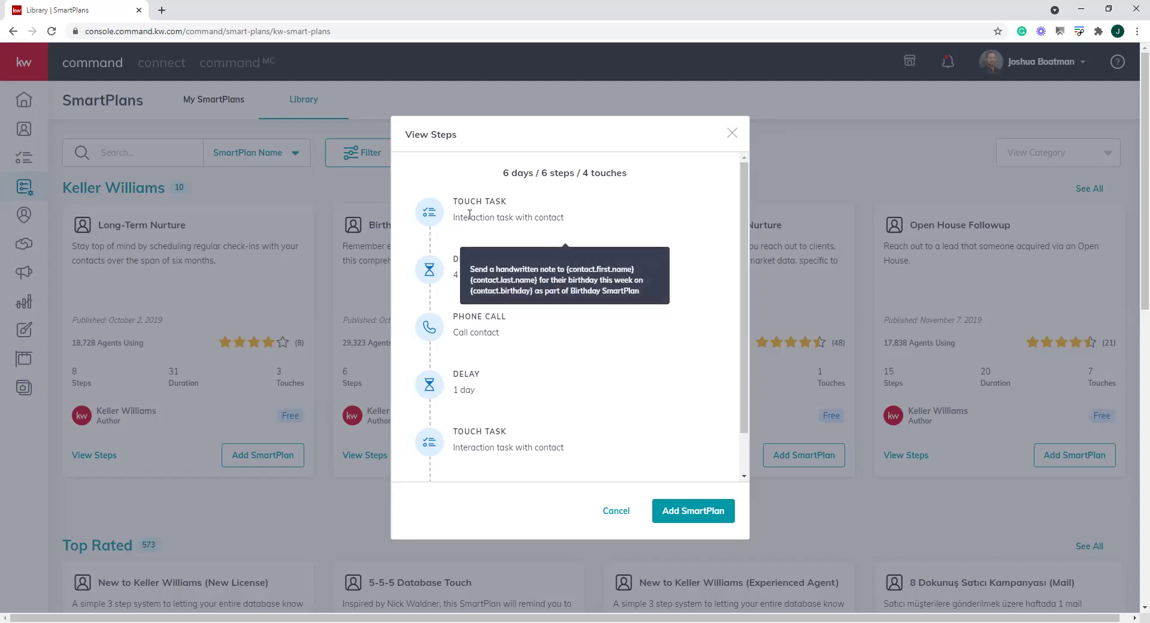
mouse_move(502, 319)
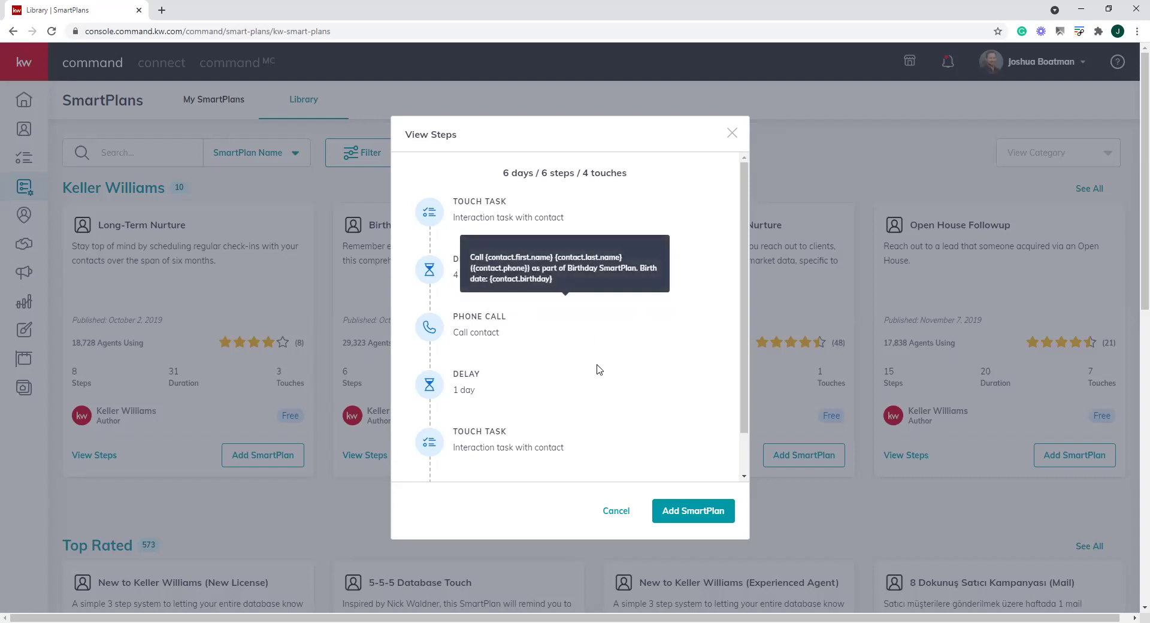
mouse_move(495, 444)
scroll(575, 432, down, 1)
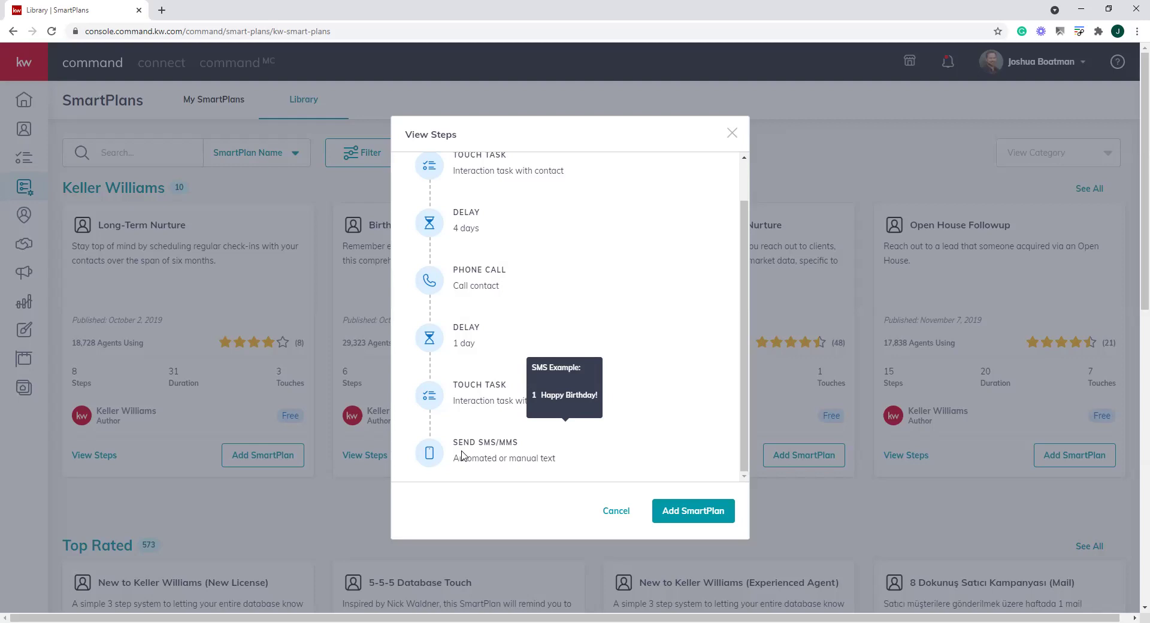
click(611, 514)
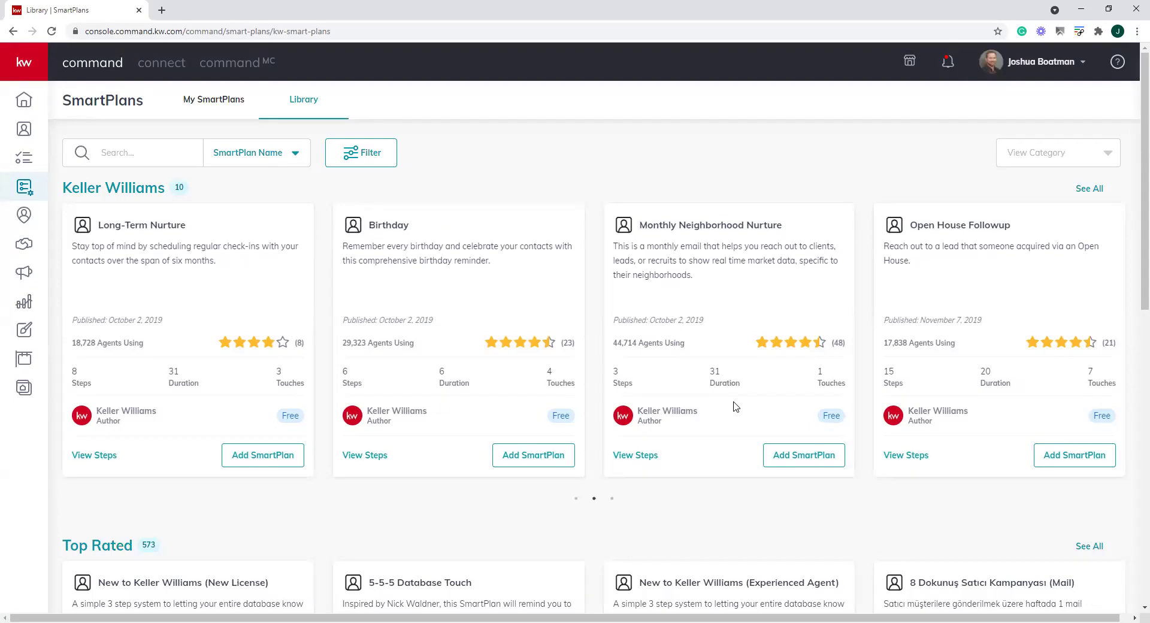
Preview Monthly Neighborhood Nurture's steps, then slide the Keller Williams row to Home Anniversary and Promote My App.
click(632, 455)
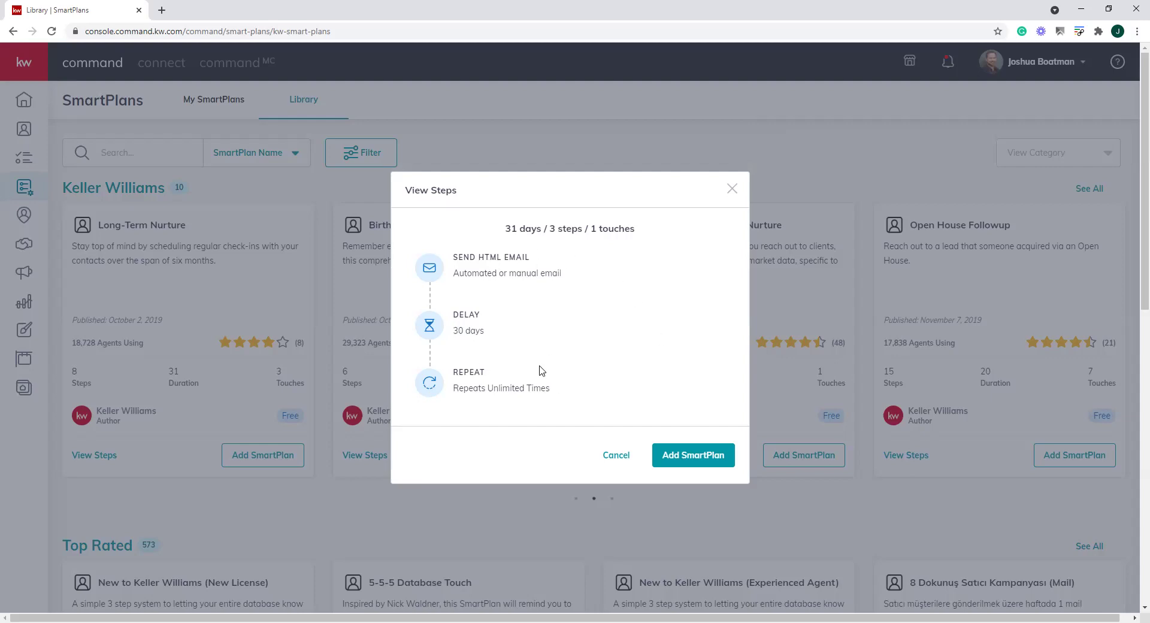
click(616, 456)
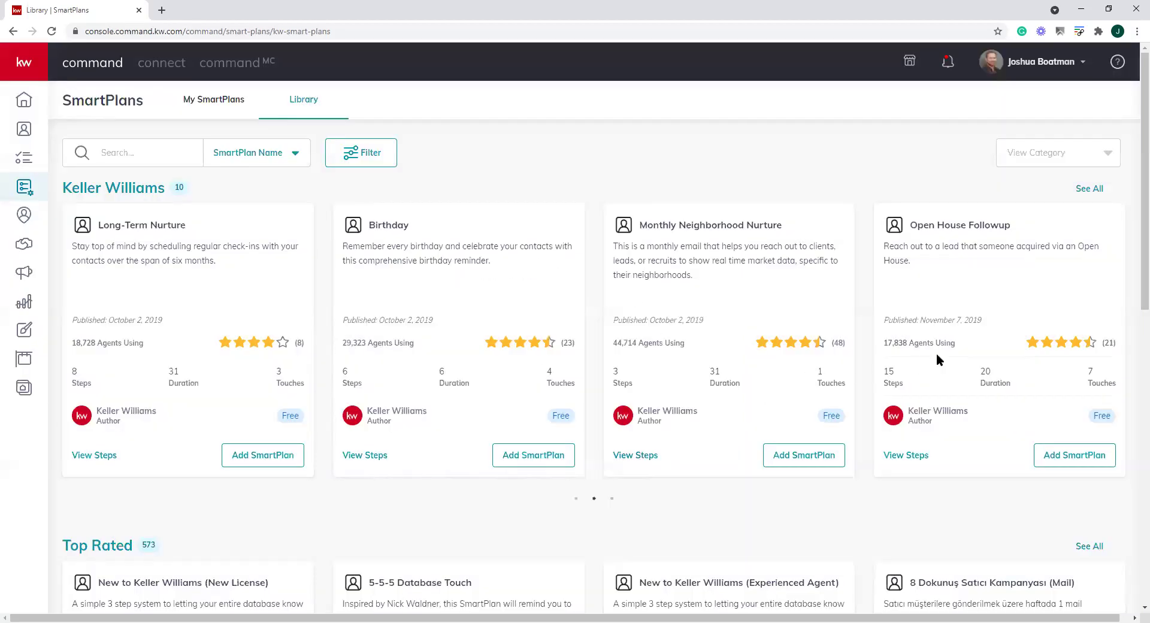
drag(937, 359, 455, 287)
drag(348, 358, 198, 383)
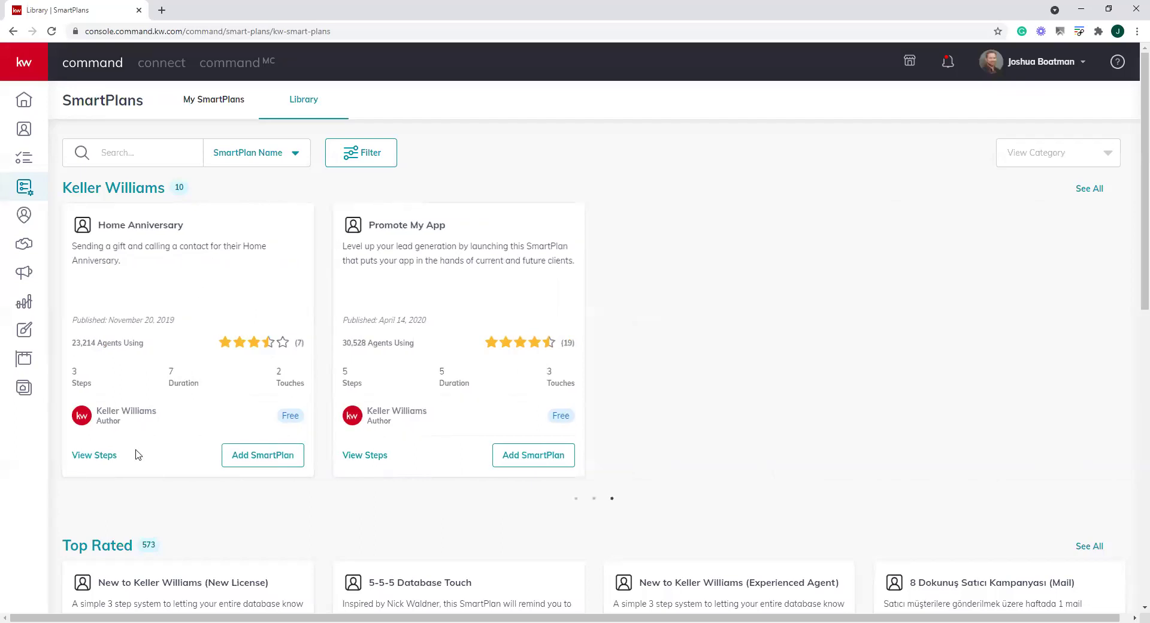
Preview the Home Anniversary plan's steps, then close the preview.
click(94, 457)
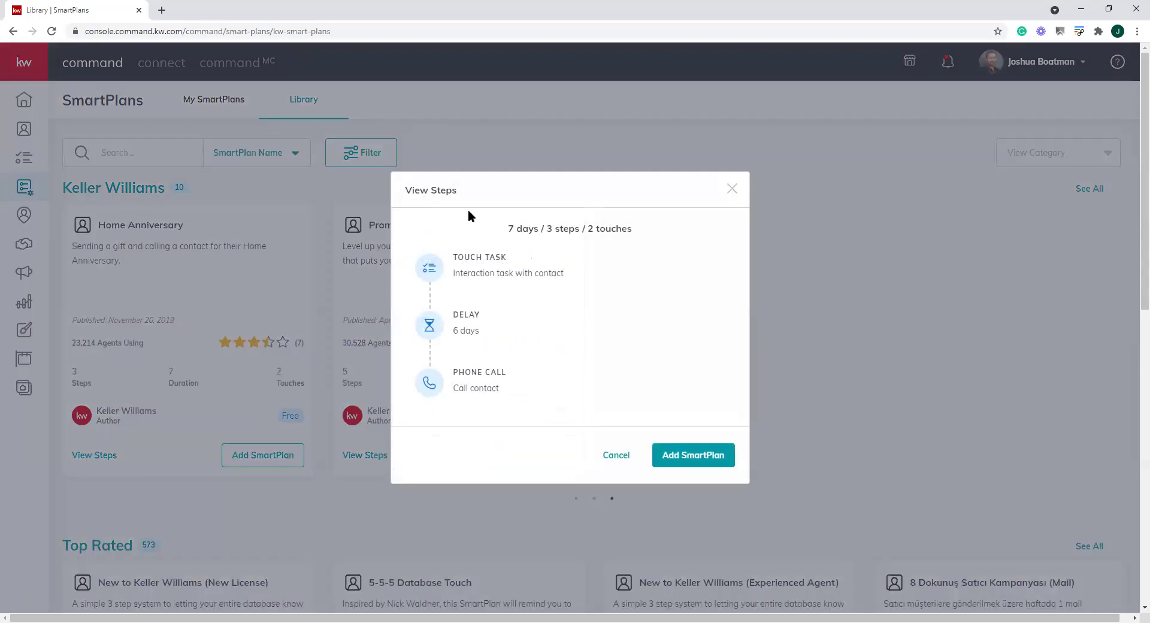
mouse_move(493, 257)
click(615, 458)
Slide the Keller Williams library row back to its first set of plans.
drag(610, 328, 732, 326)
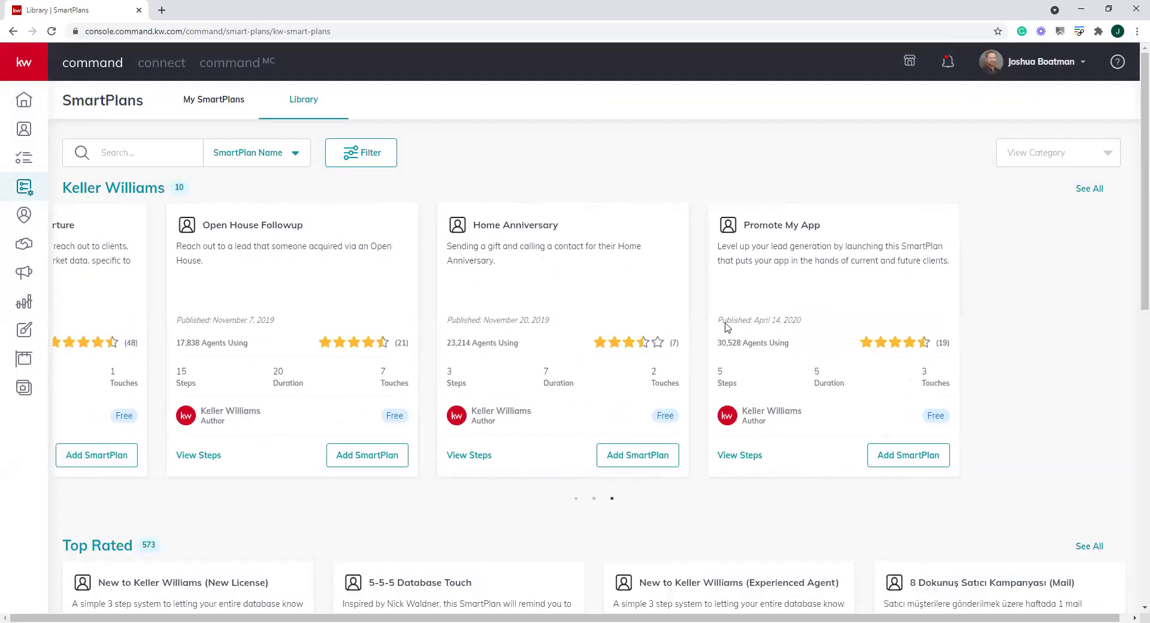
drag(1027, 326, 947, 336)
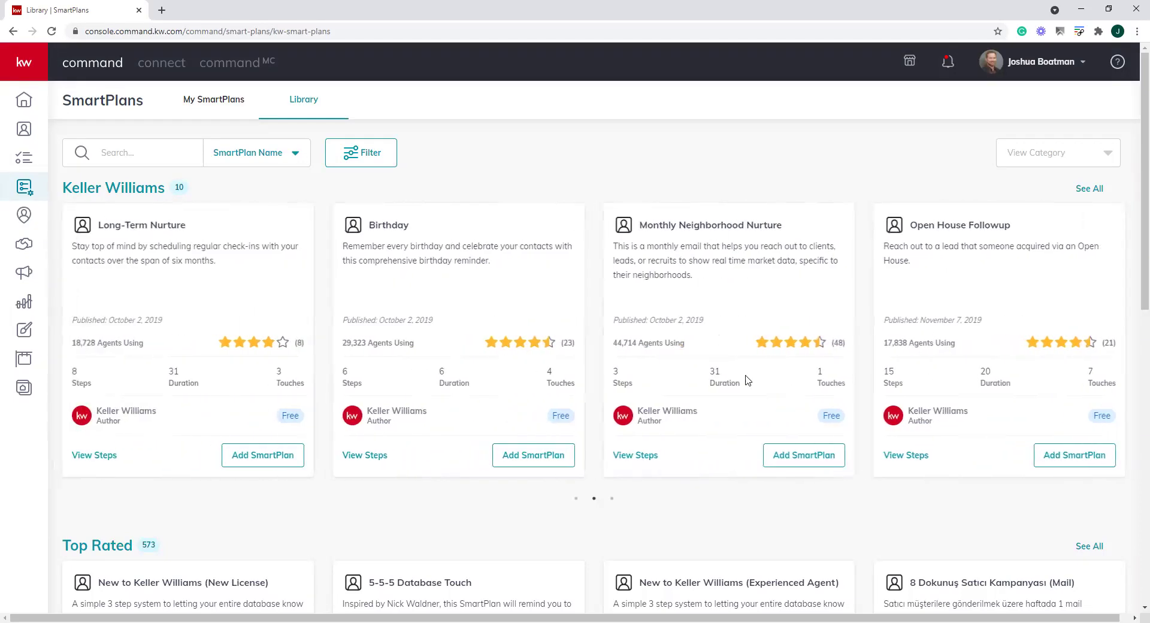
drag(387, 334, 864, 333)
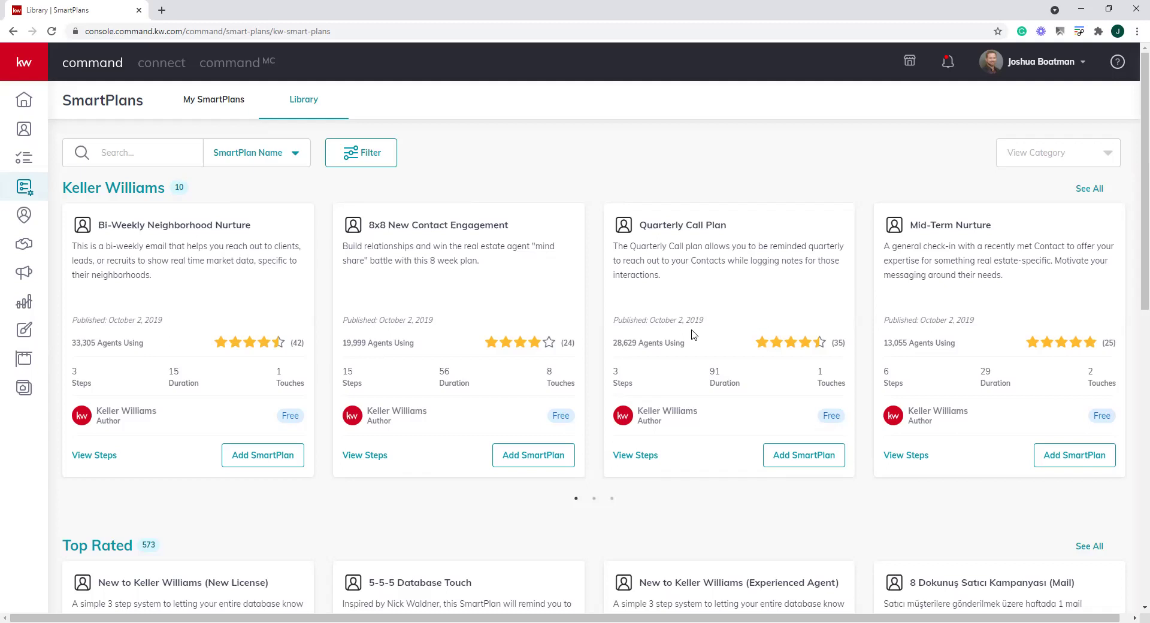
Page the Top Rated row forward to its third set, then scroll down to What's New.
scroll(703, 326, down, 4)
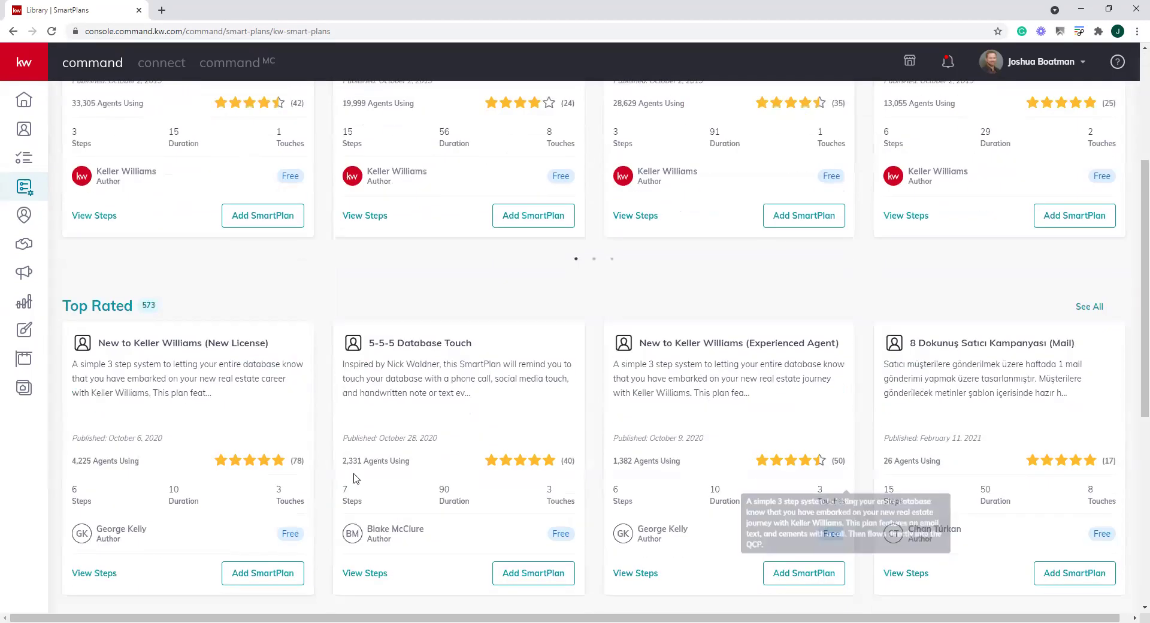
scroll(611, 389, down, 4)
scroll(524, 309, up, 4)
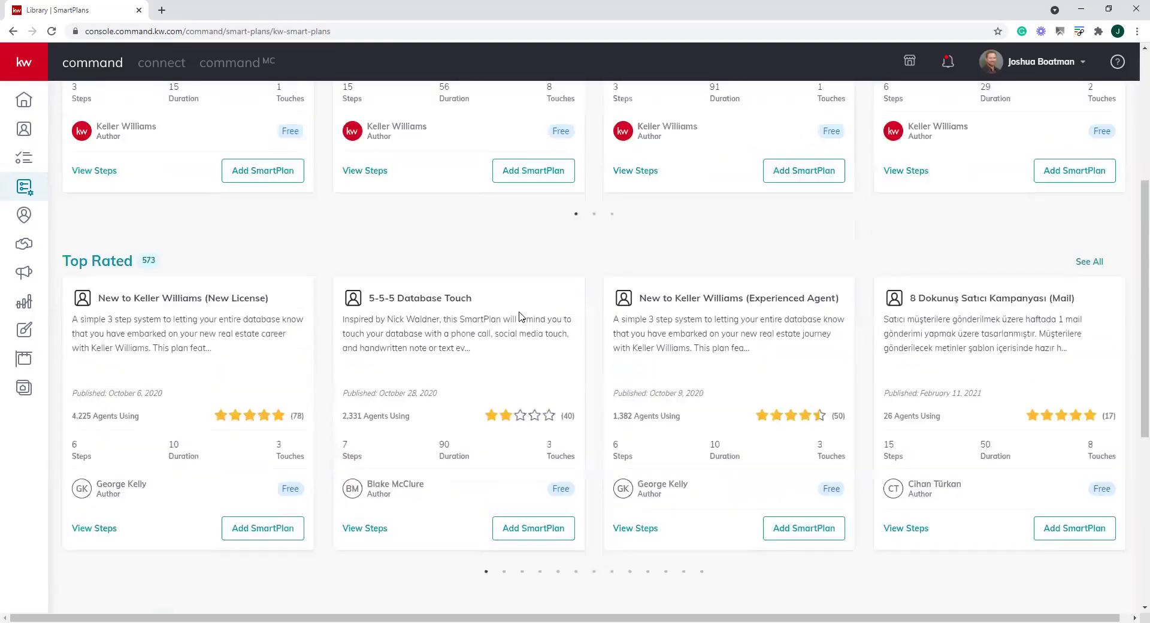
scroll(231, 338, down, 2)
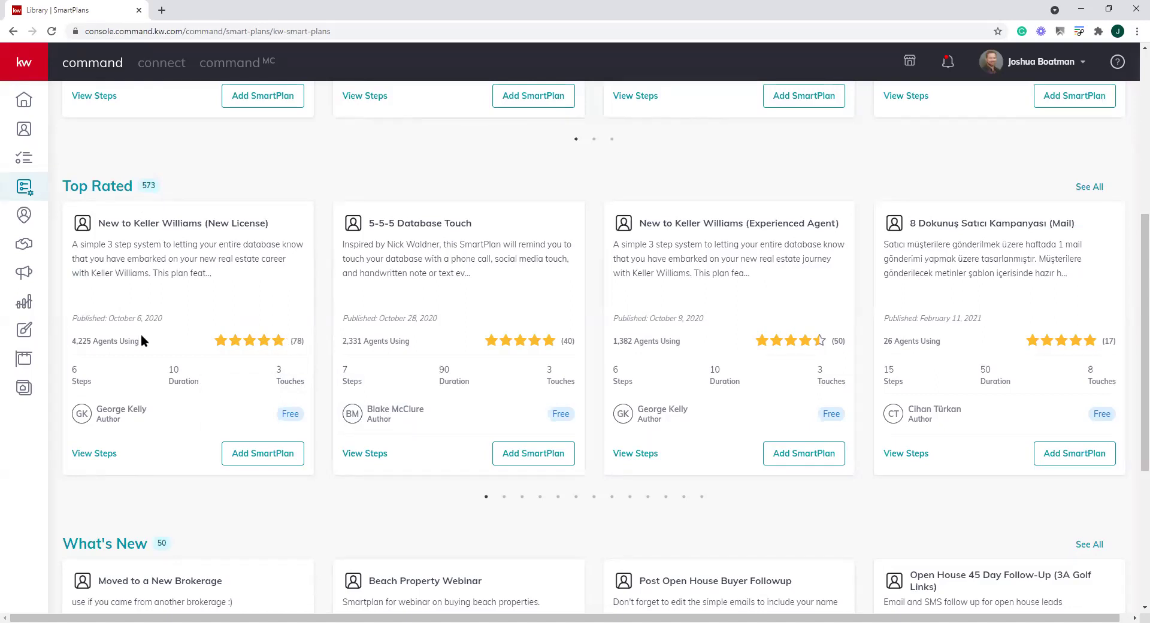
drag(141, 341, 95, 348)
drag(659, 302, 367, 300)
drag(720, 310, 375, 285)
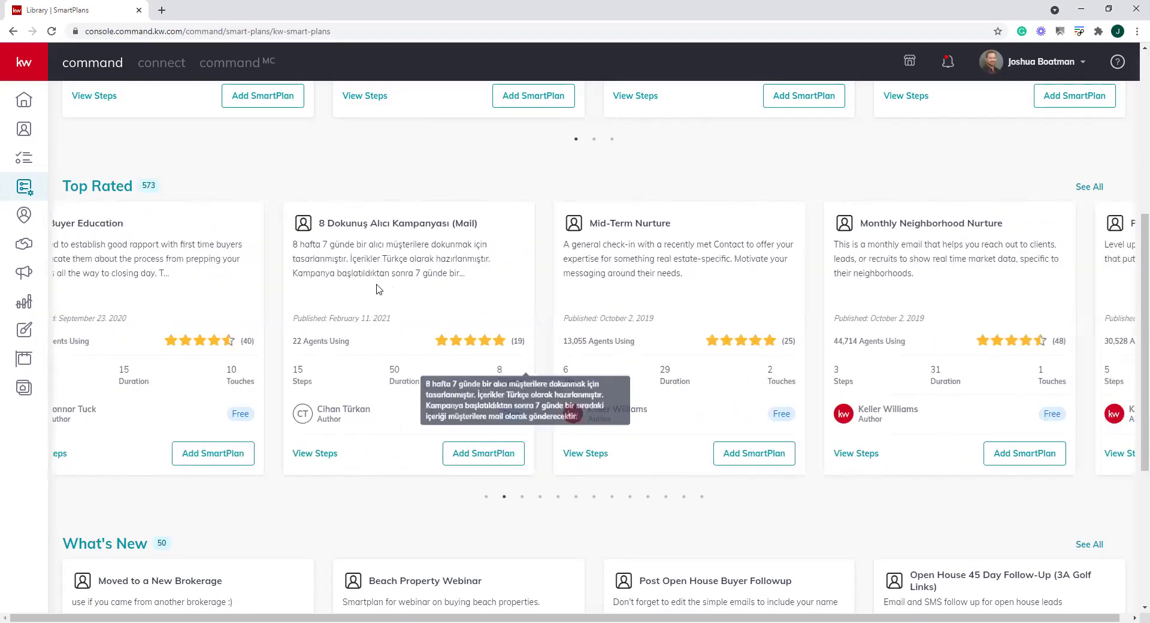
scroll(513, 469, down, 3)
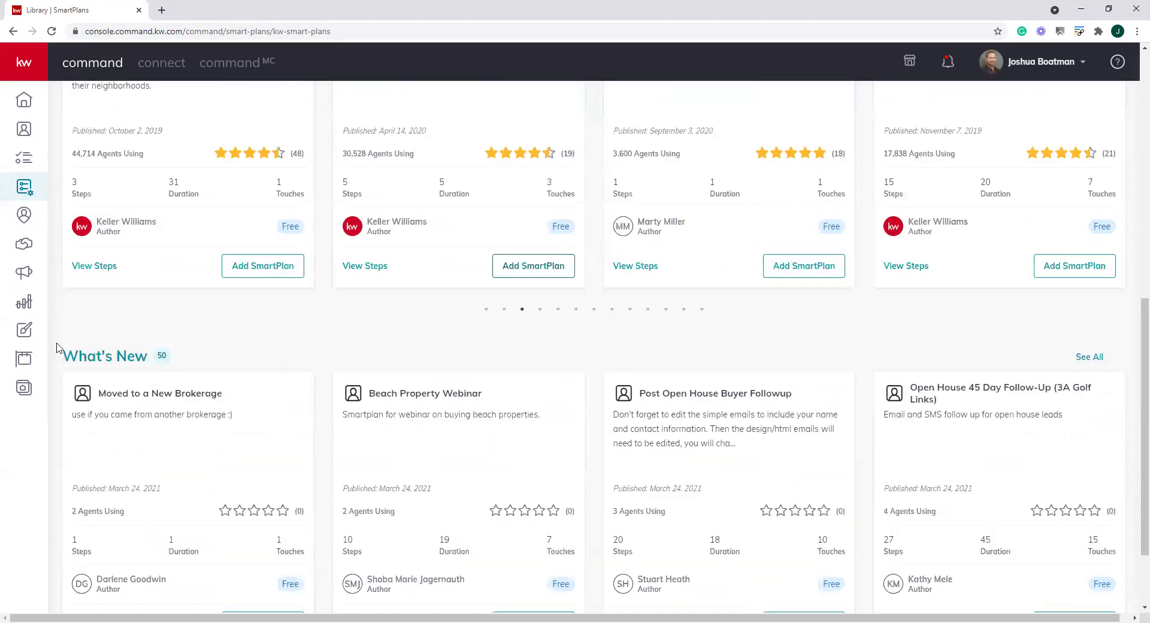
scroll(60, 349, down, 2)
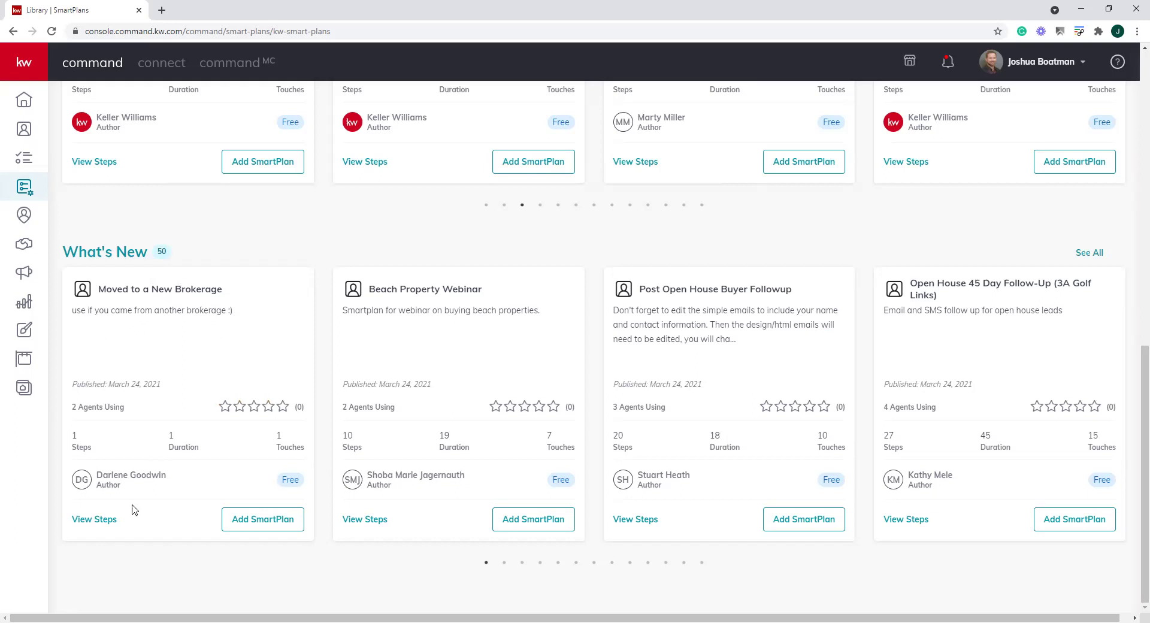
Preview the Moved to a New Brokerage plan's steps without adding it.
click(117, 520)
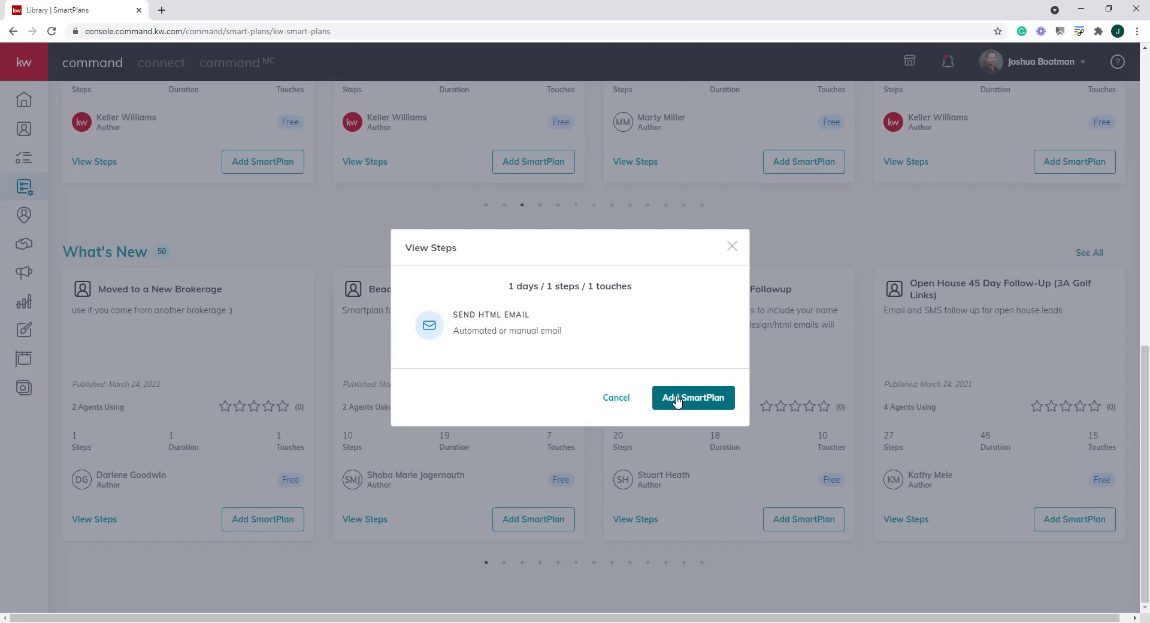
click(613, 398)
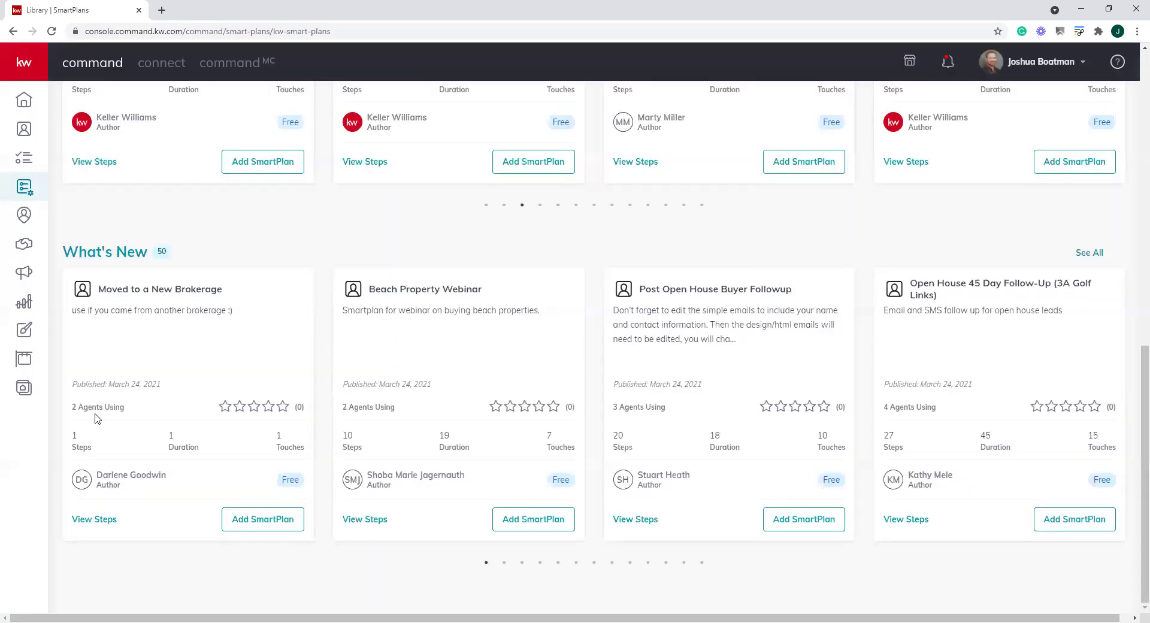
drag(281, 532, 292, 441)
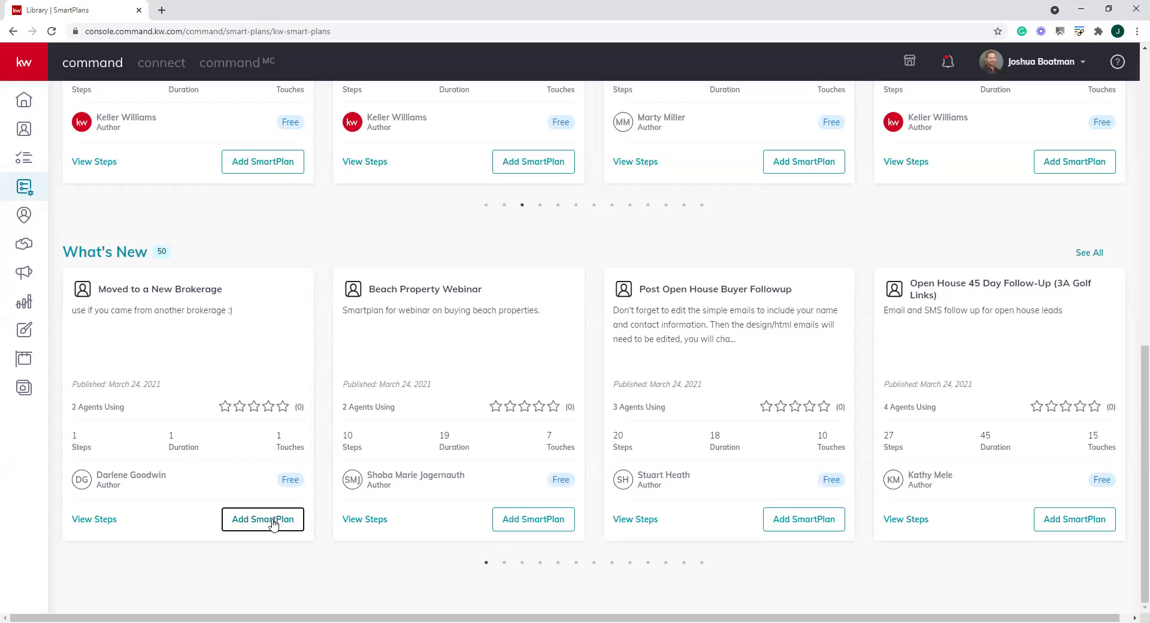
Add Moved to a New Brokerage under its default name, My Moved to a New Brokerage.
click(273, 523)
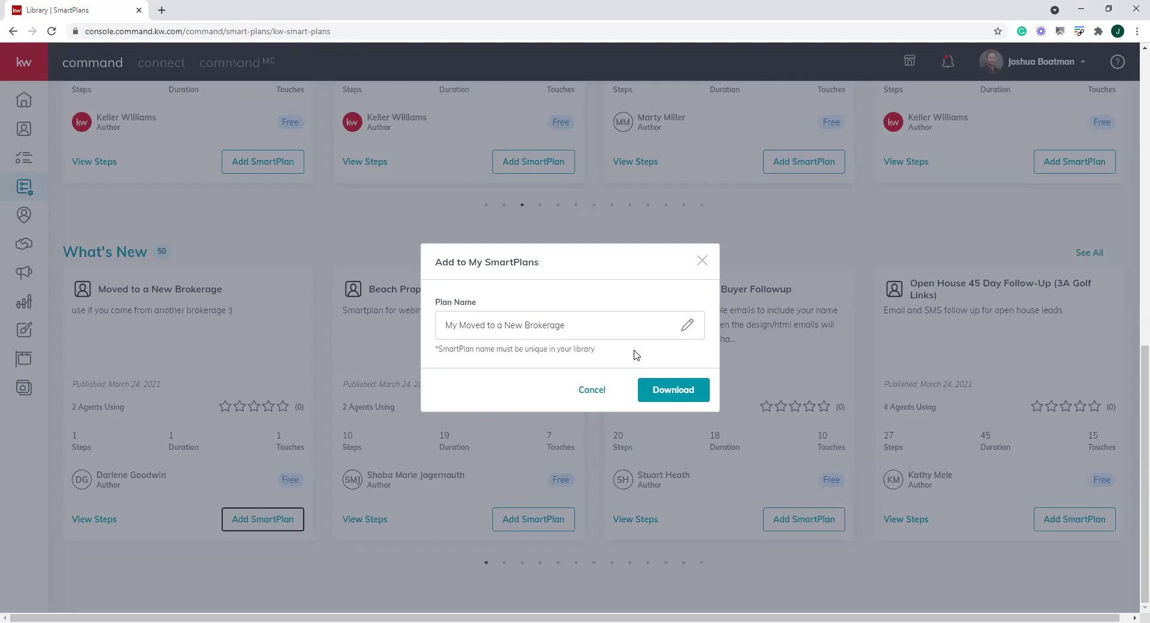
click(679, 391)
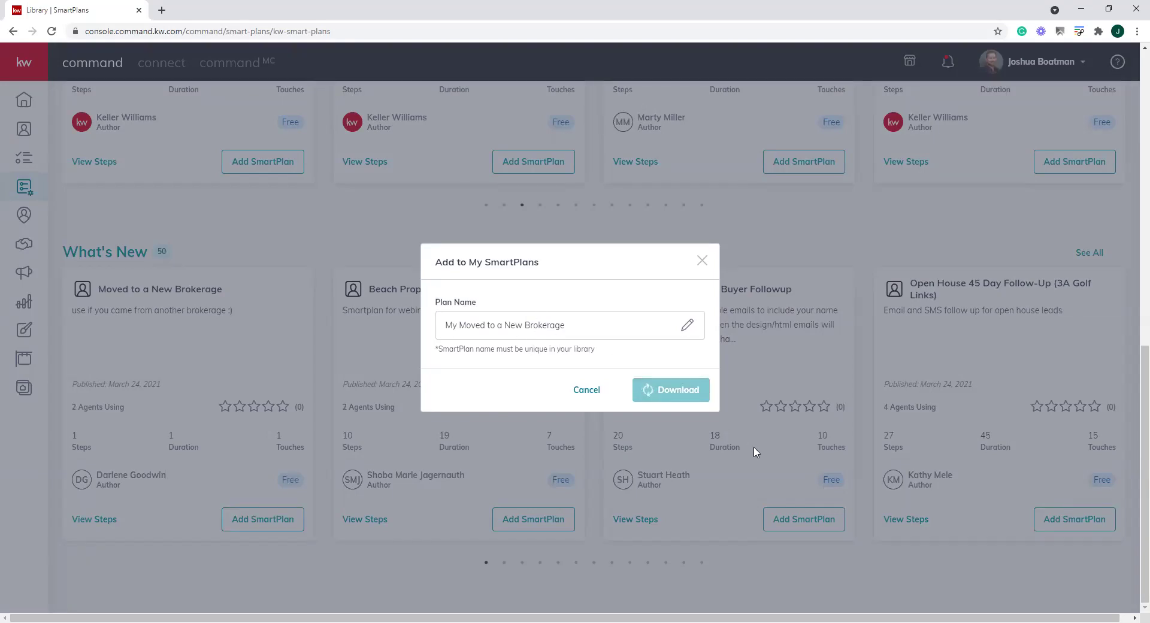
scroll(515, 300, up, 5)
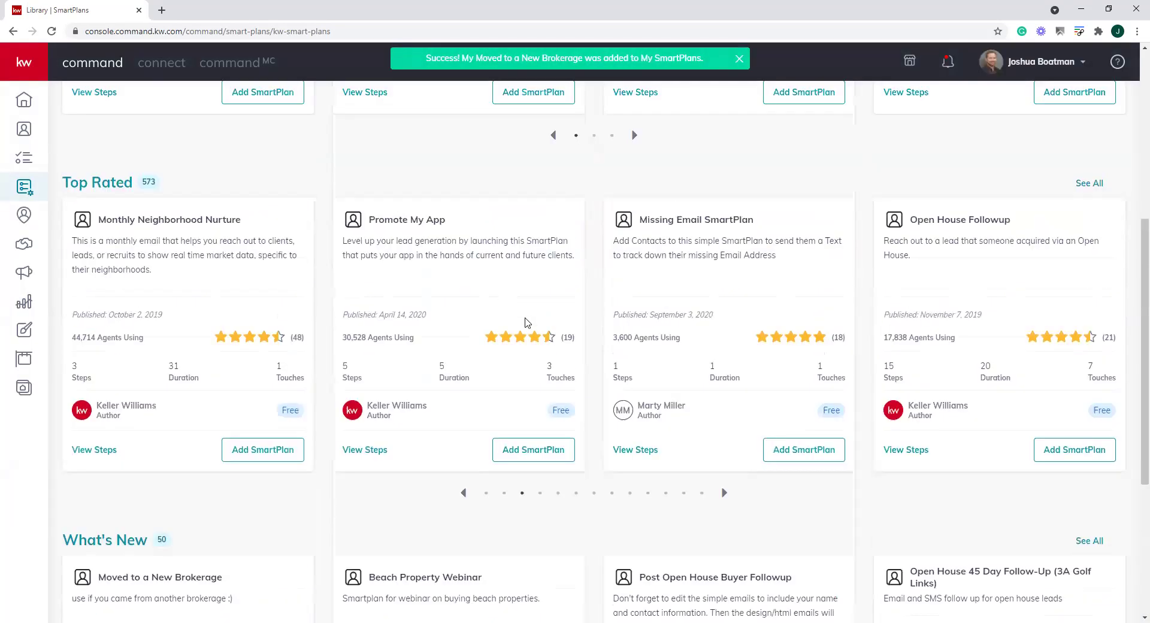
scroll(525, 322, up, 5)
click(739, 58)
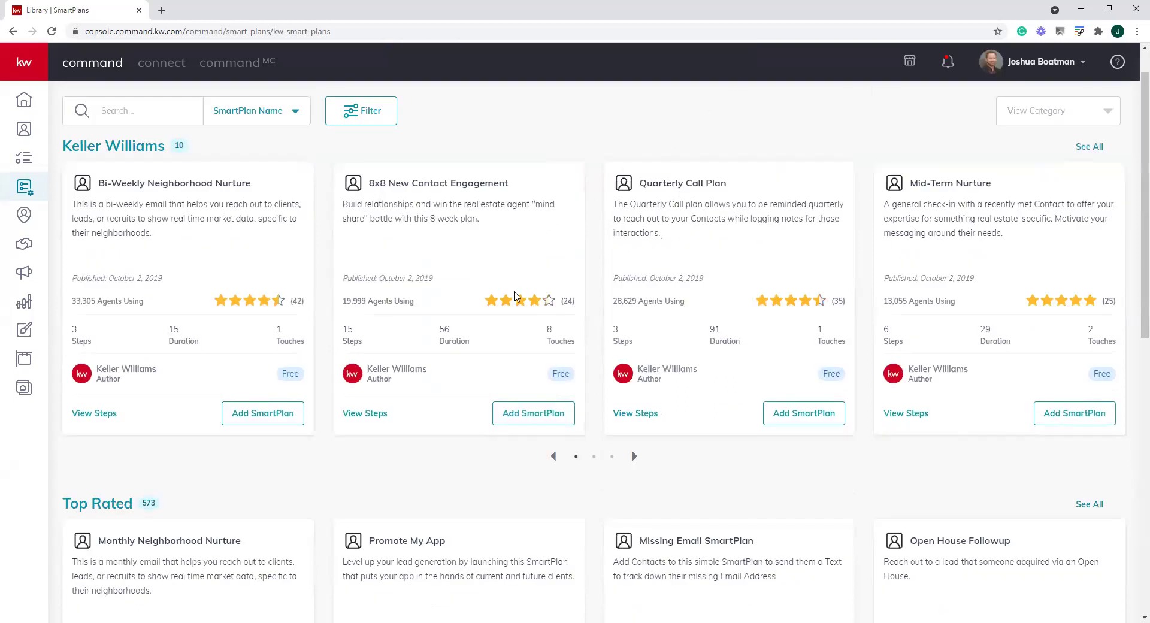
scroll(514, 295, up, 1)
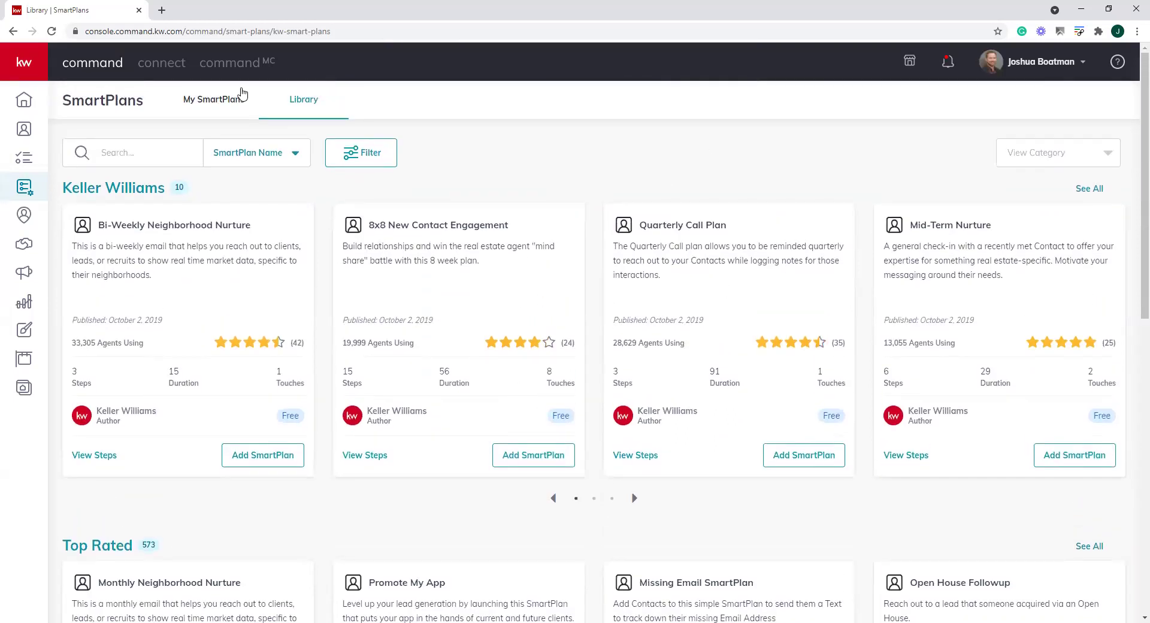
Open My Moved to a New Brokerage from My SmartPlans and view its Announcement email step.
click(210, 101)
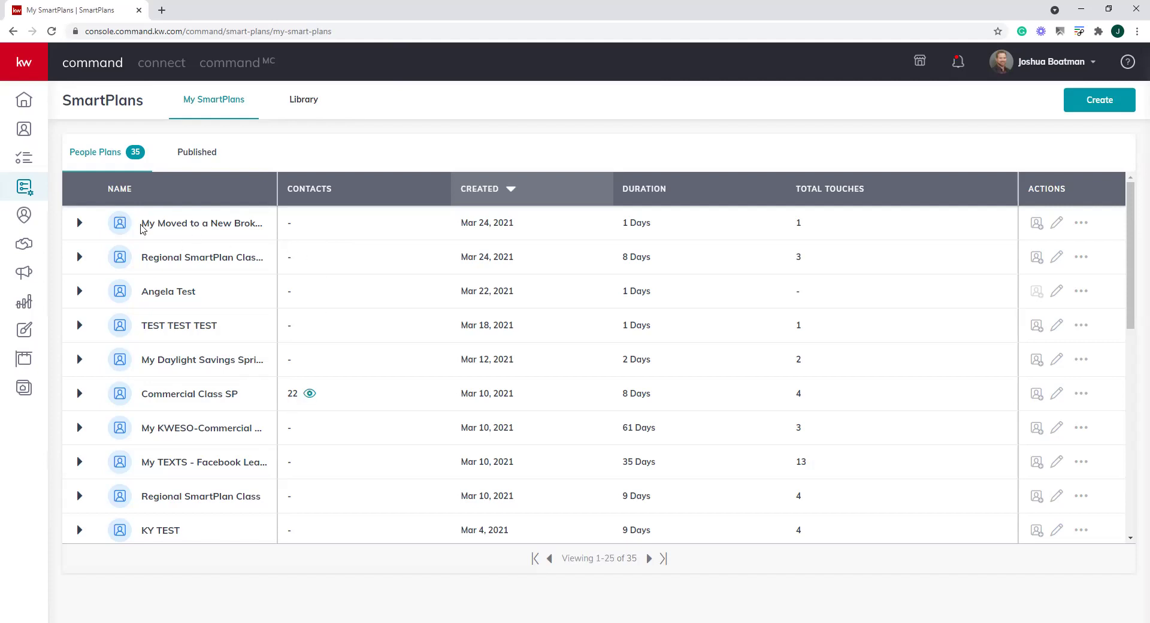
click(1058, 226)
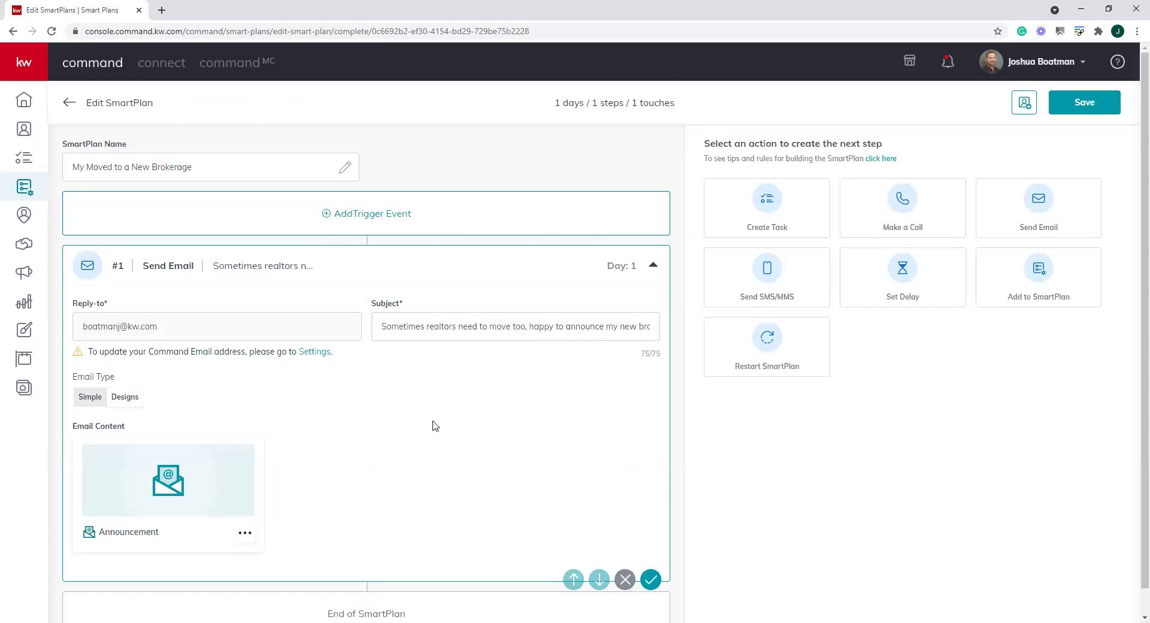
scroll(436, 425, down, 1)
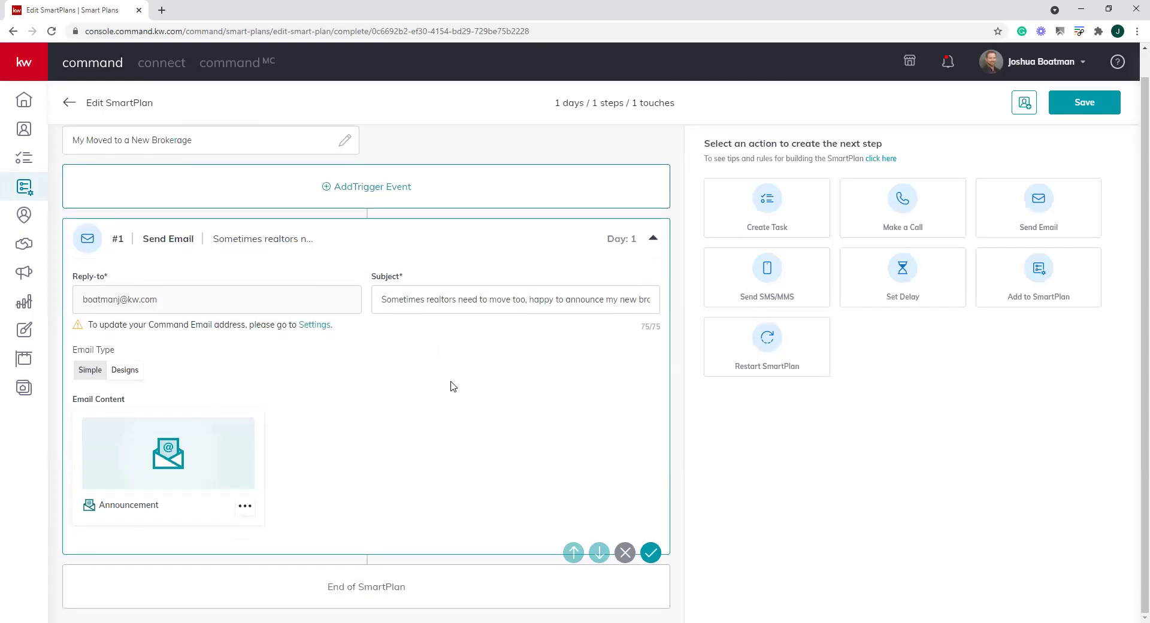
drag(387, 301, 669, 303)
click(251, 509)
click(211, 429)
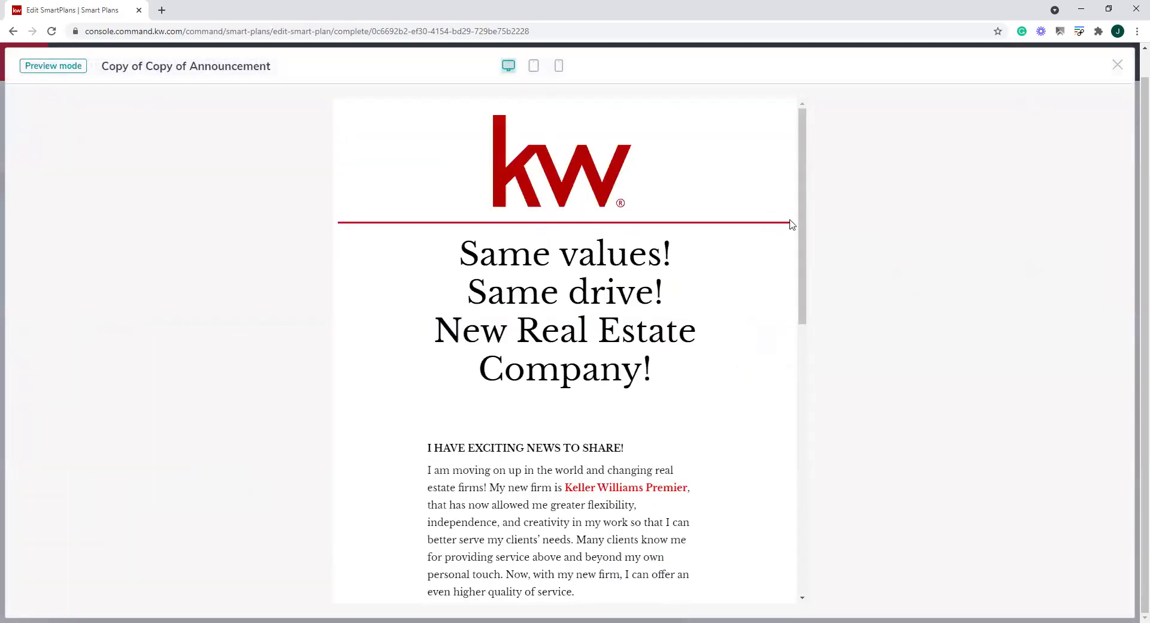
drag(801, 207, 815, 469)
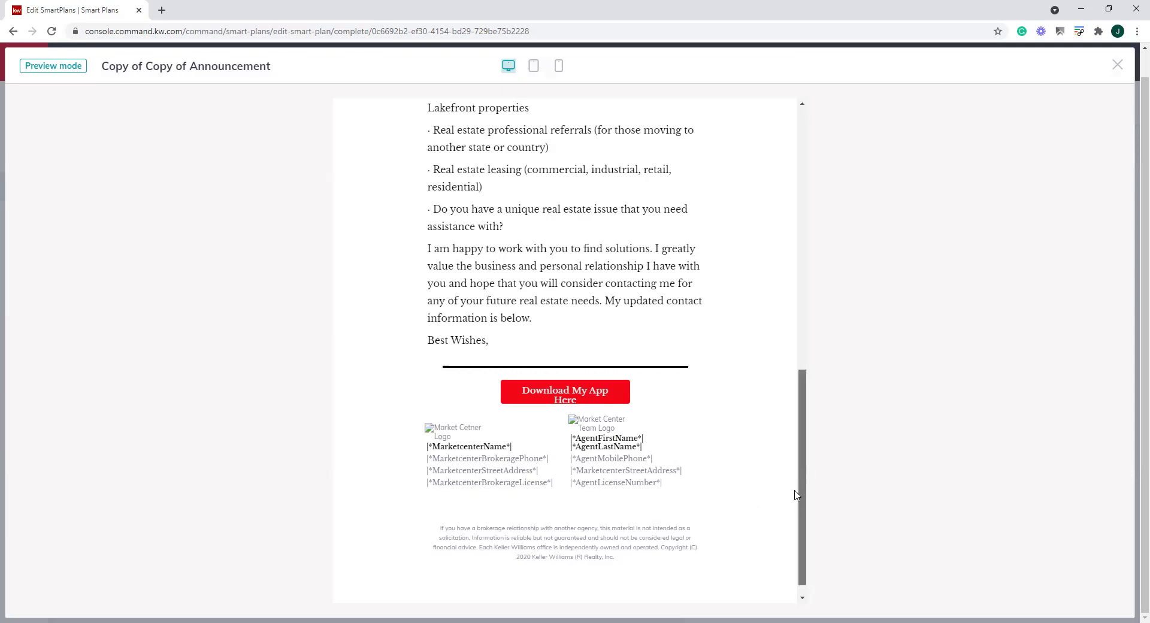
drag(797, 495, 804, 218)
click(559, 66)
drag(672, 192, 718, 195)
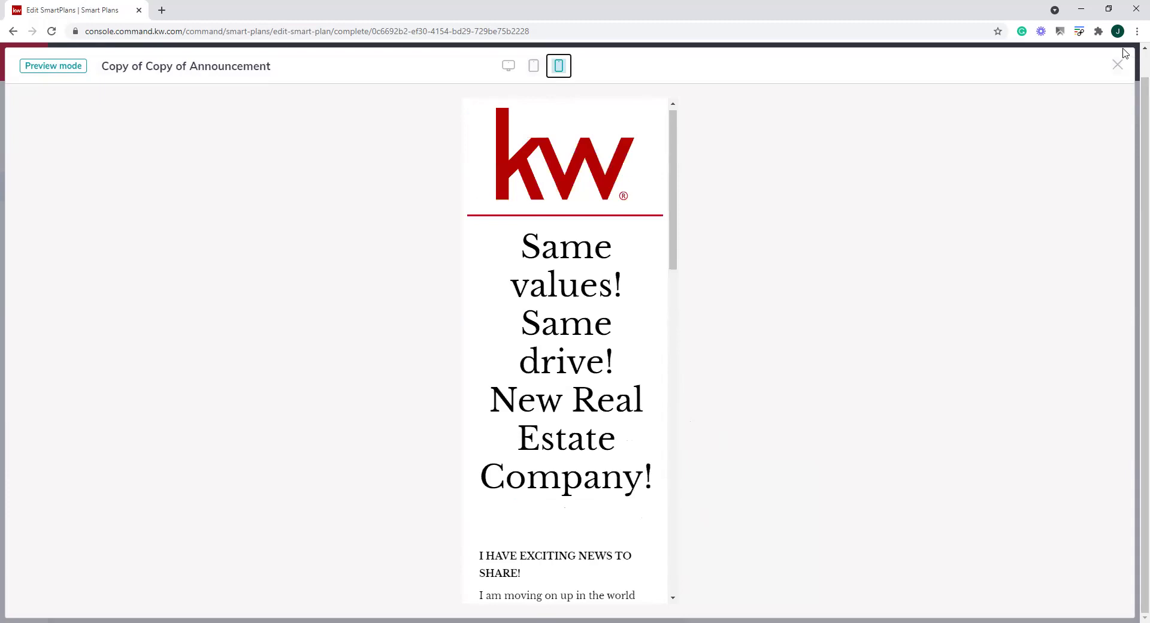
click(1118, 65)
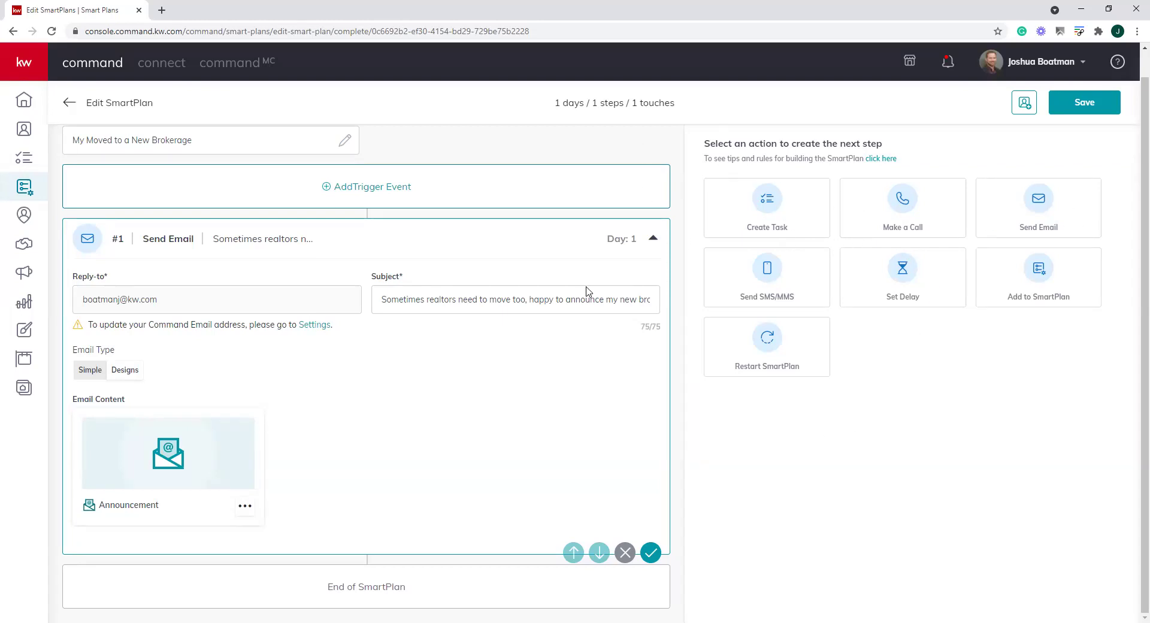
click(69, 105)
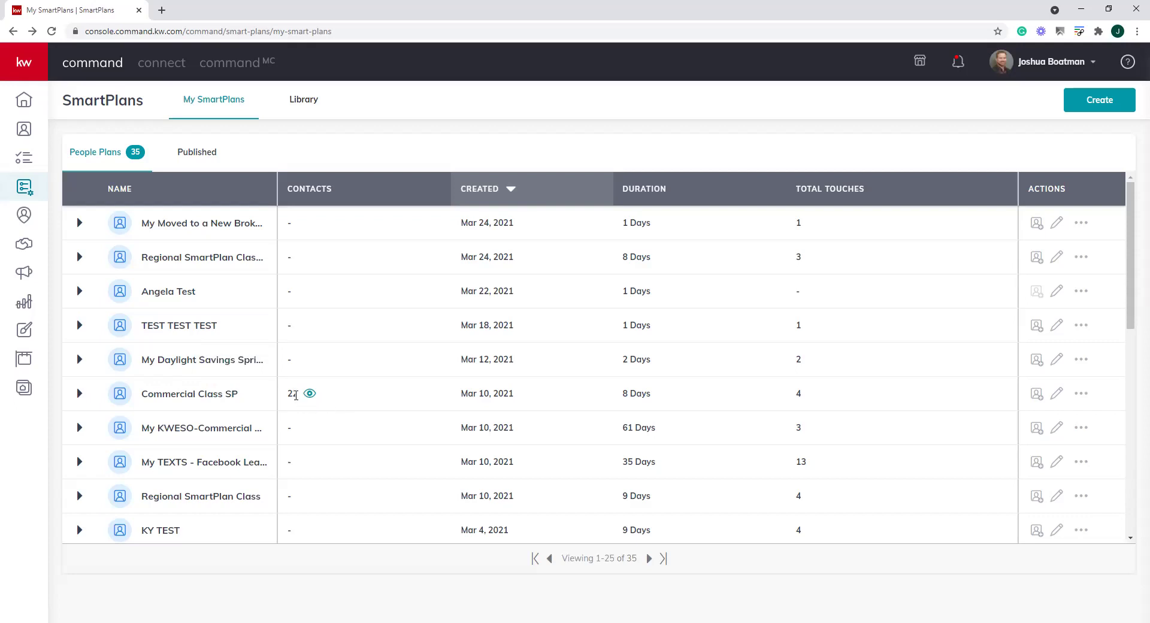
Open Commercial Class SP in the editor and read the active-plan notice on allowed changes.
click(1055, 393)
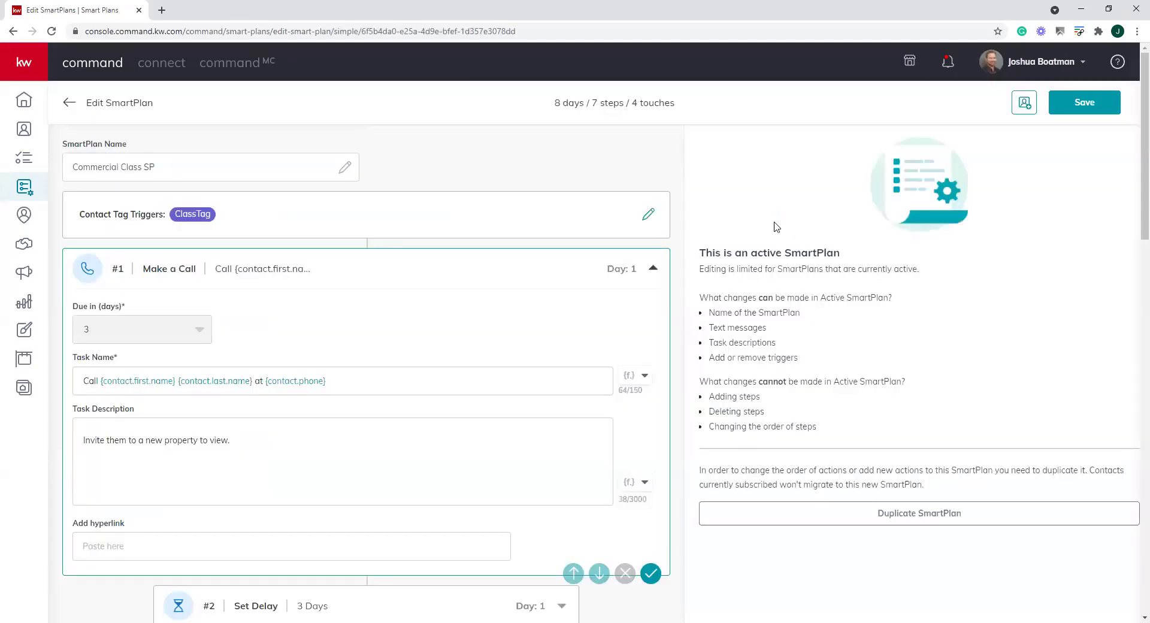
drag(843, 258, 706, 268)
drag(789, 348, 706, 330)
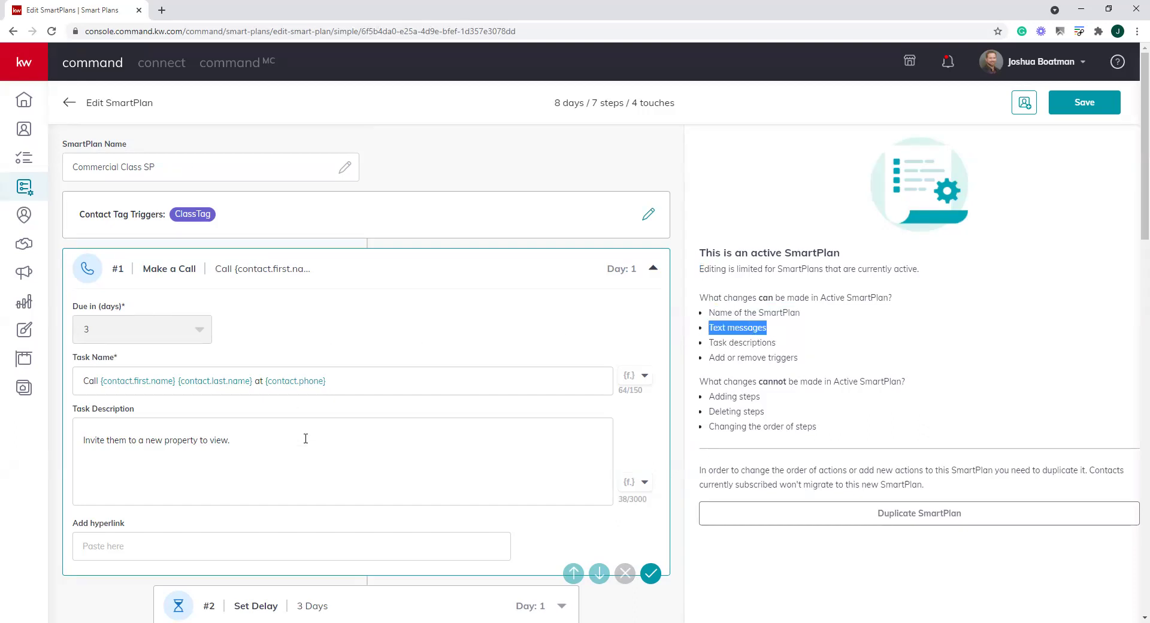
click(782, 349)
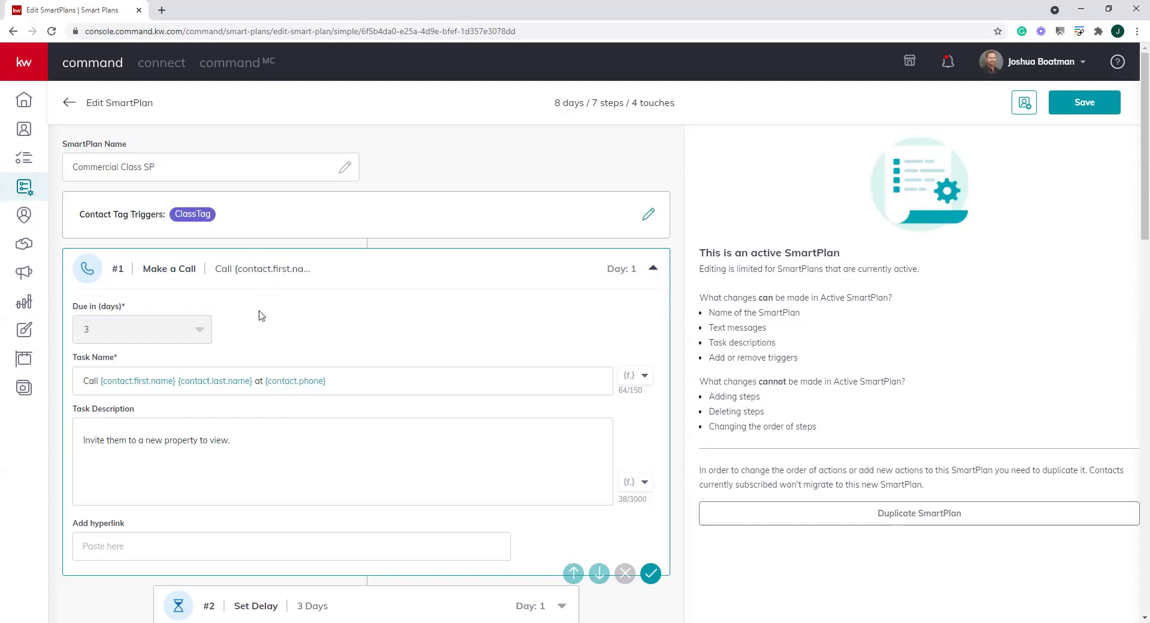
drag(251, 437, 67, 437)
scroll(376, 454, down, 6)
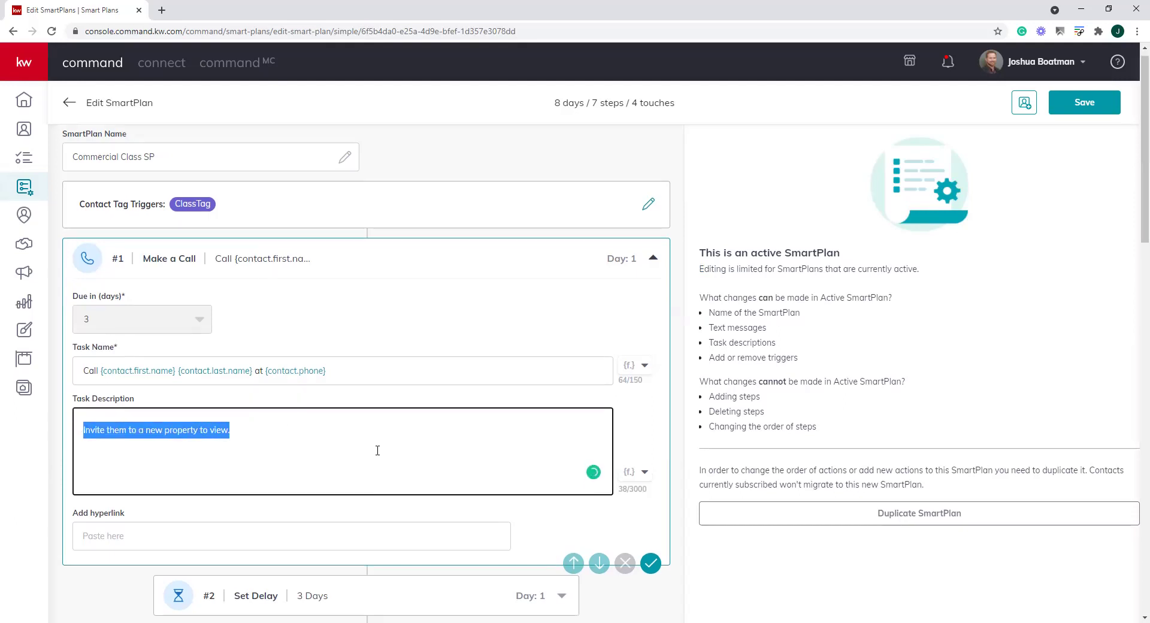
scroll(377, 454, down, 9)
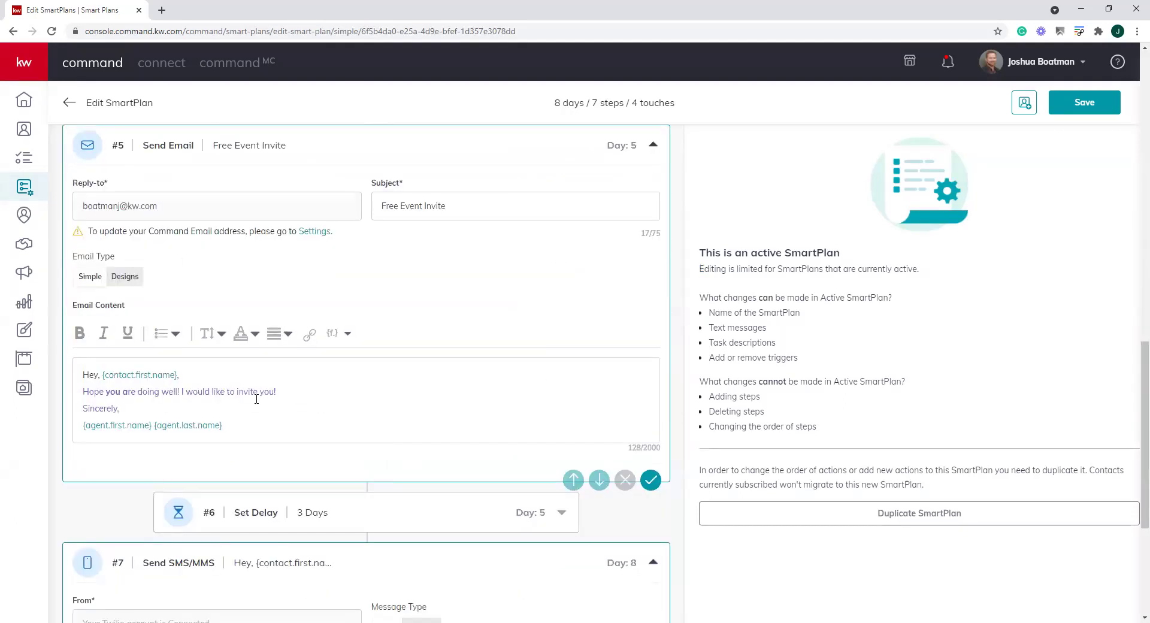
Review the Free Event Invite email and disallowed changes, then return to My SmartPlans.
drag(191, 406, 159, 391)
click(160, 391)
mouse_move(721, 396)
mouse_down()
mouse_move(750, 388)
mouse_move(709, 413)
mouse_up()
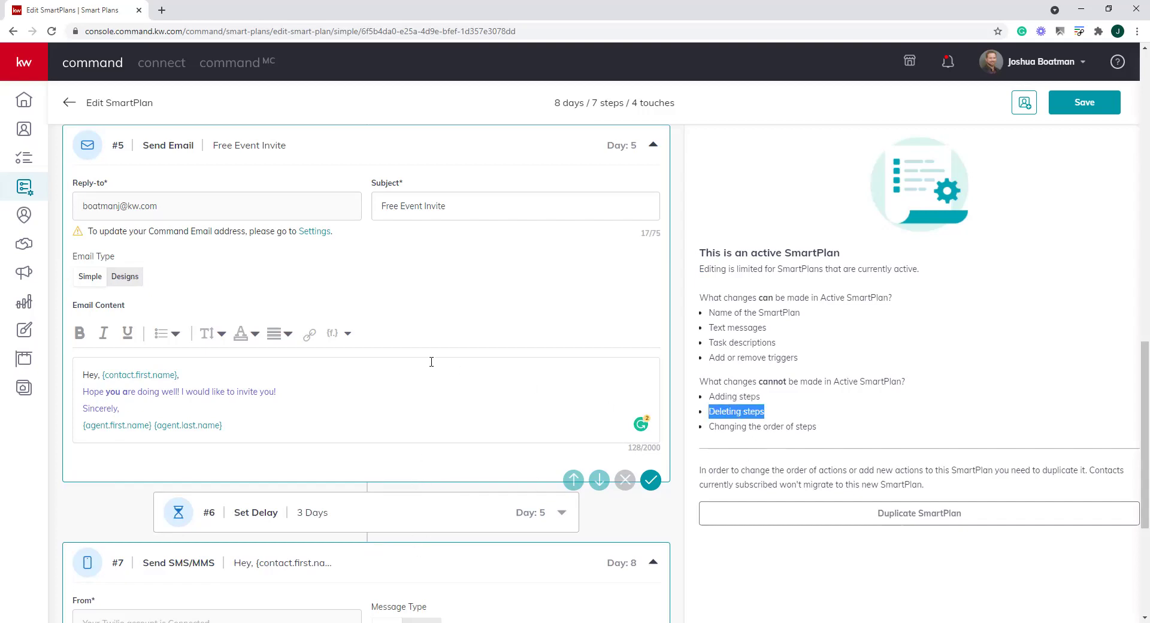
drag(843, 432, 719, 427)
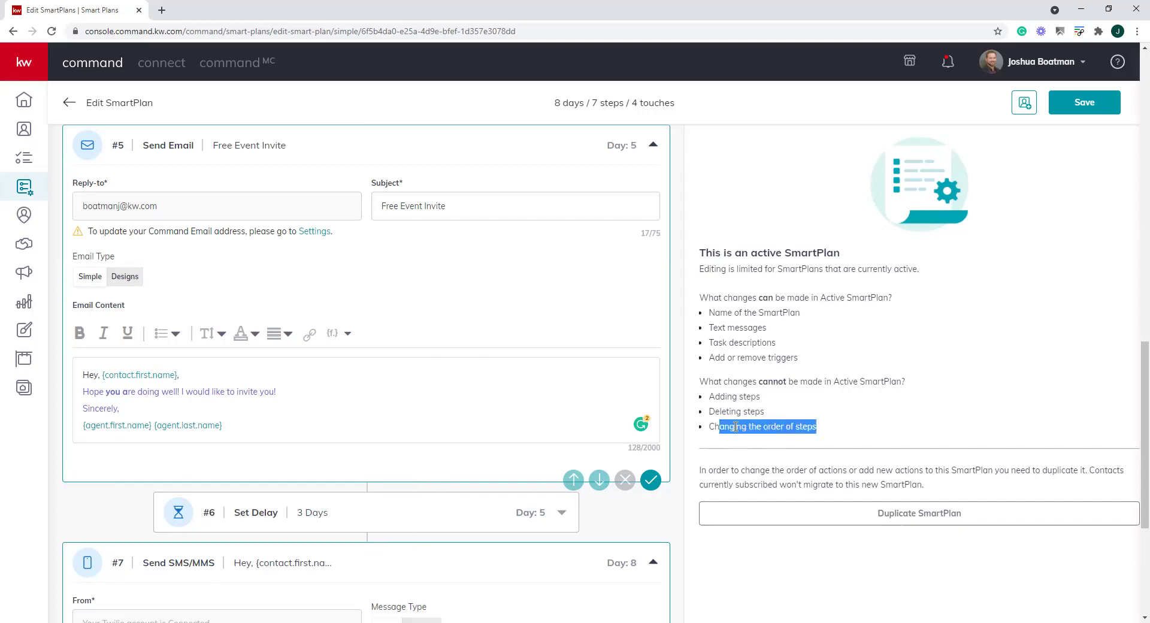
scroll(810, 421, up, 8)
scroll(810, 421, up, 7)
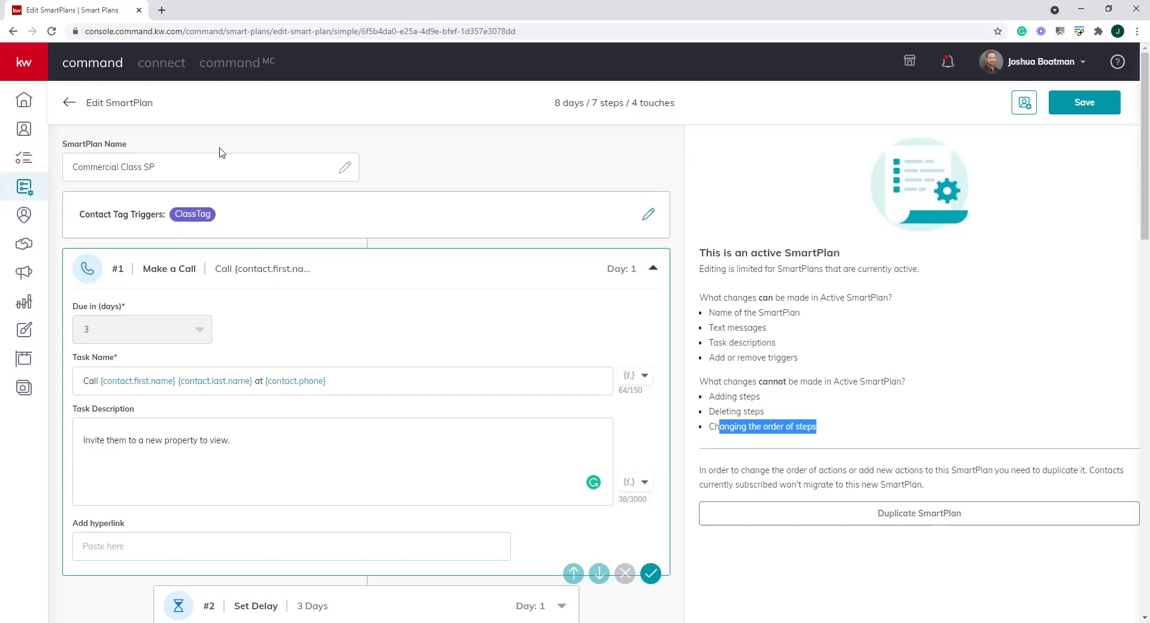
click(69, 103)
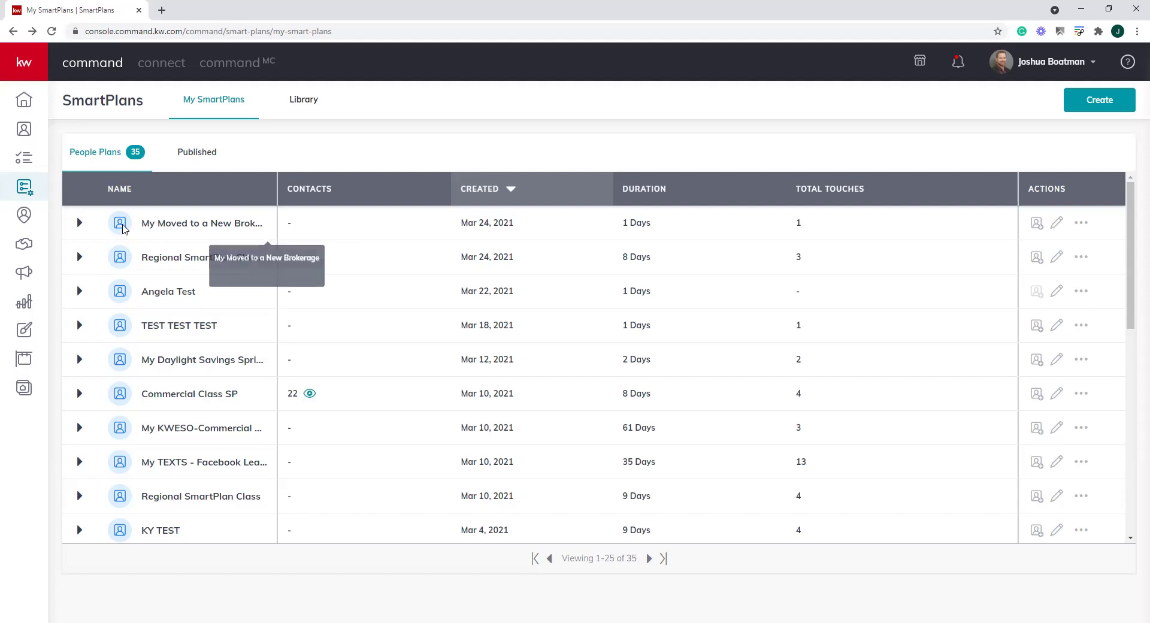
click(1085, 228)
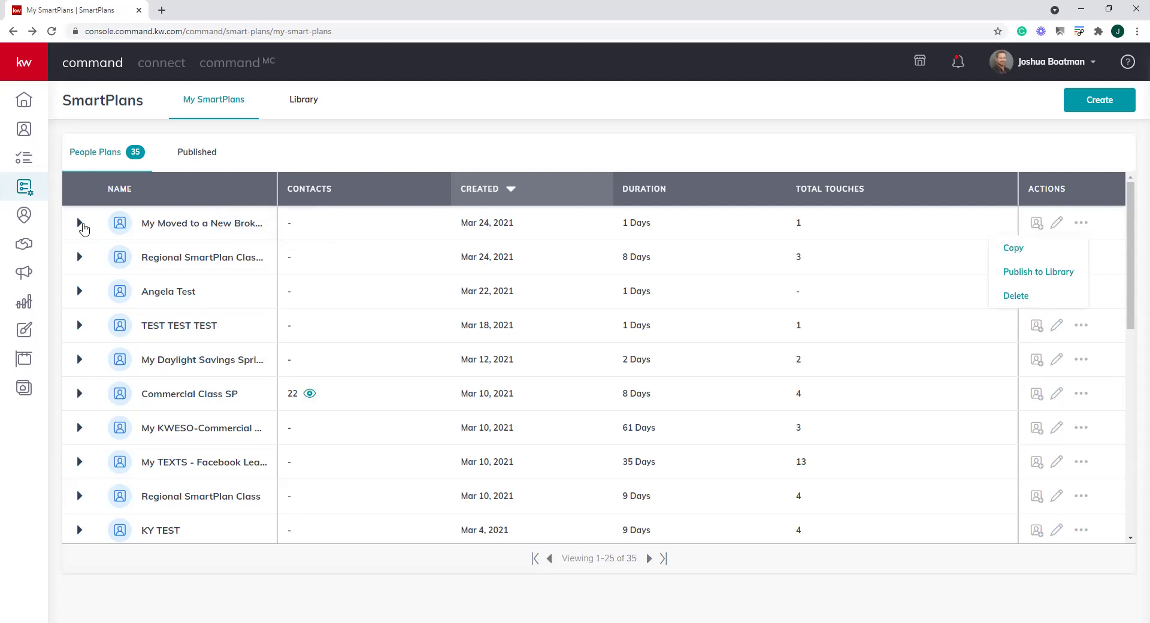
Duplicate Commercial Class SP as Copy of Commercial Class SP, then return to the 36-plan list.
click(131, 222)
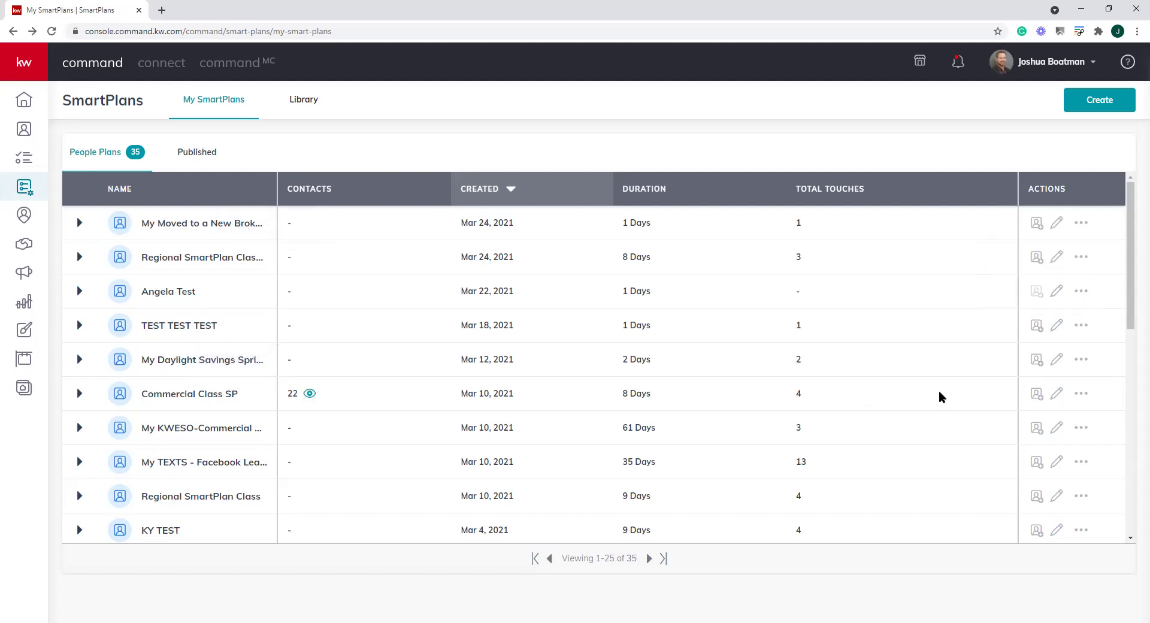
click(1058, 395)
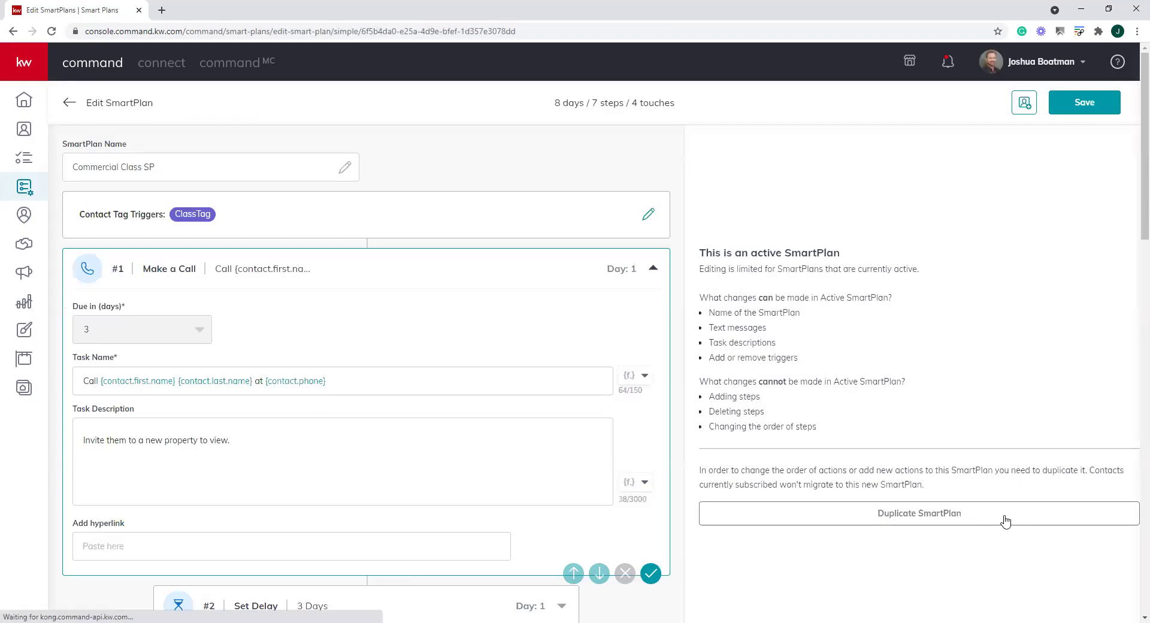
click(938, 525)
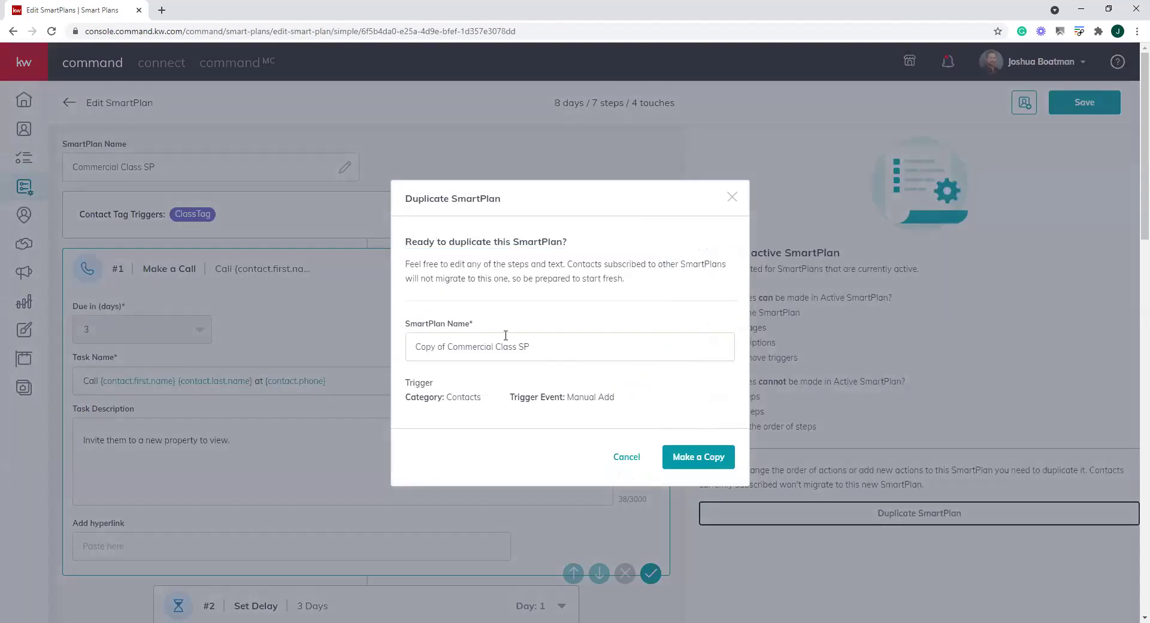
click(672, 453)
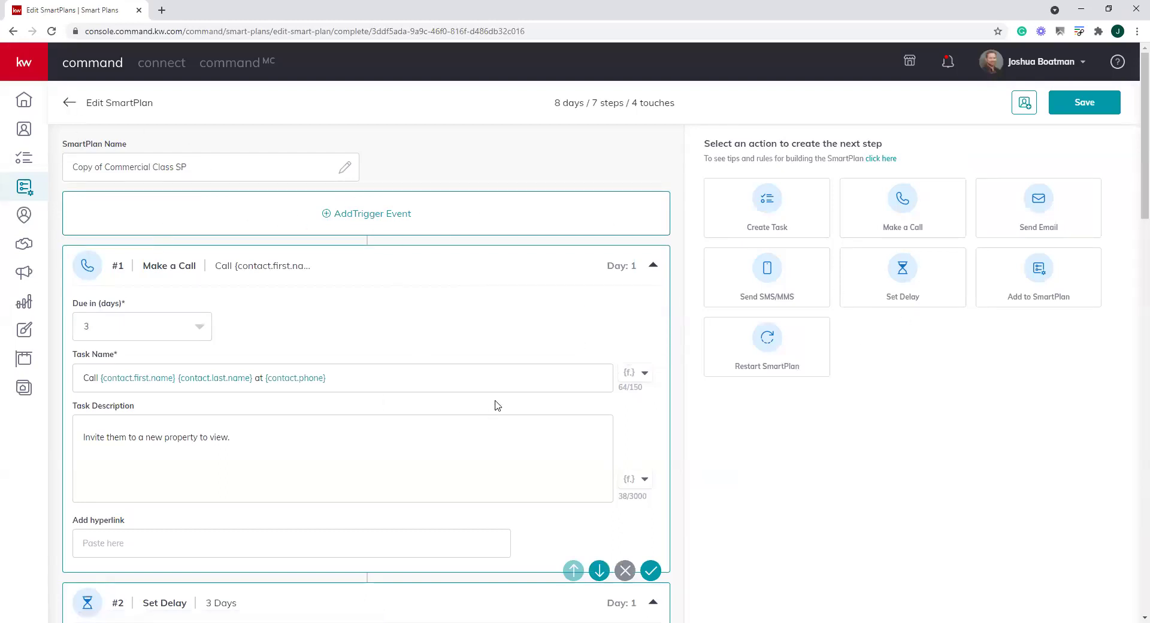
click(70, 103)
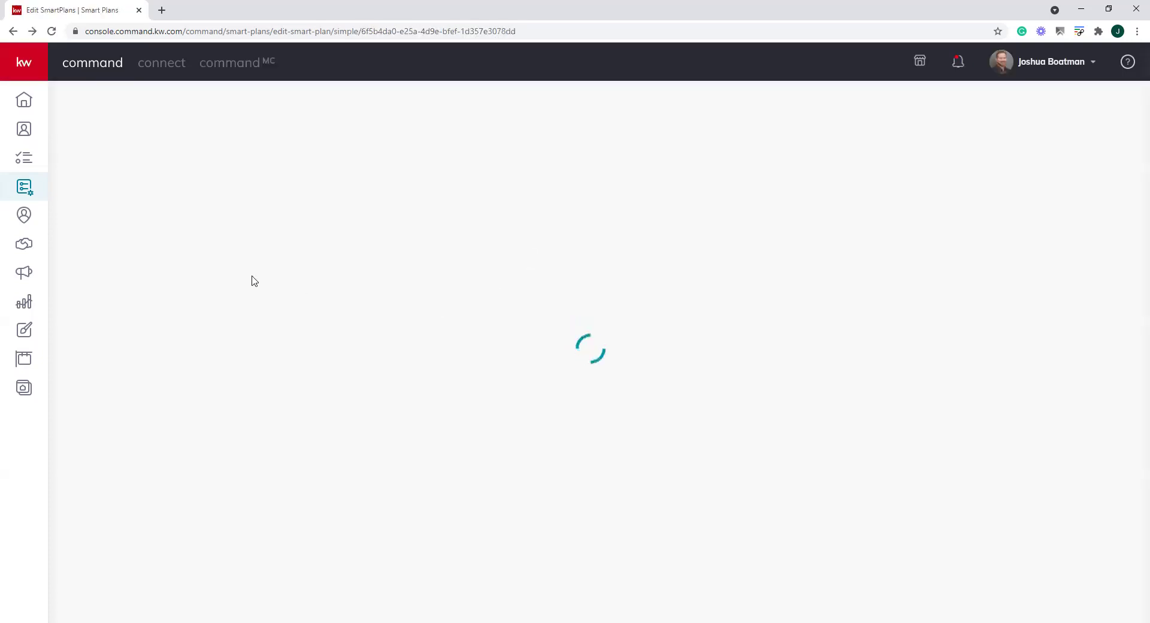
click(24, 187)
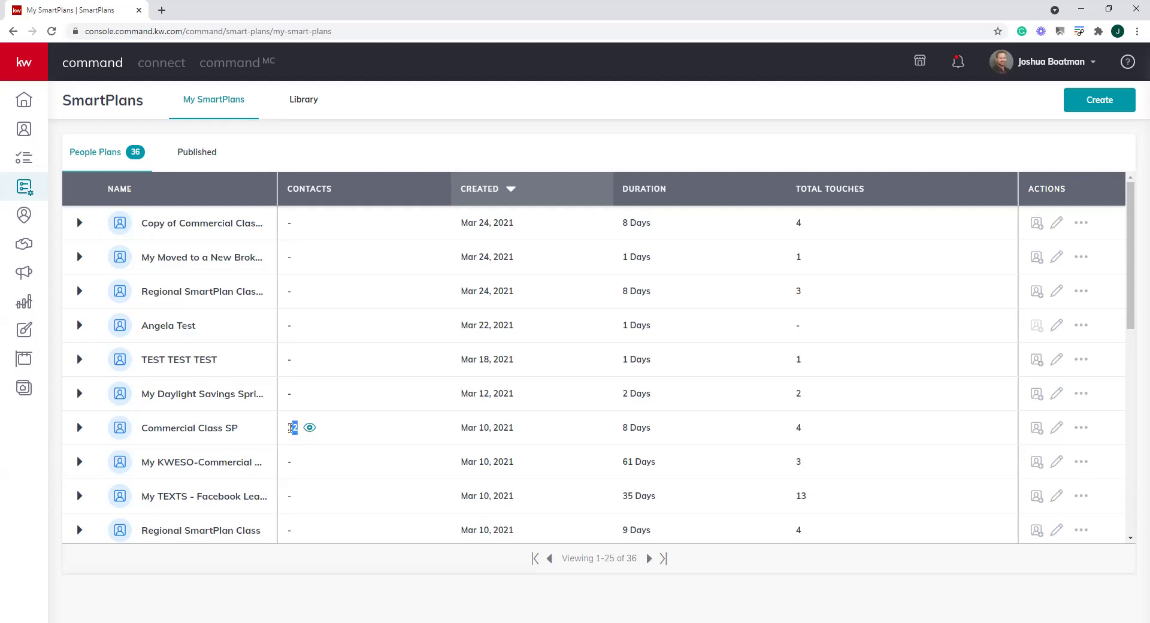
double_click(292, 429)
Review Commercial Class SP's 22 subscribers without unsubscribing, then open the first contact from Contacts.
click(310, 429)
mouse_move(1134, 230)
mouse_down()
mouse_move(1132, 458)
mouse_move(1127, 227)
mouse_up()
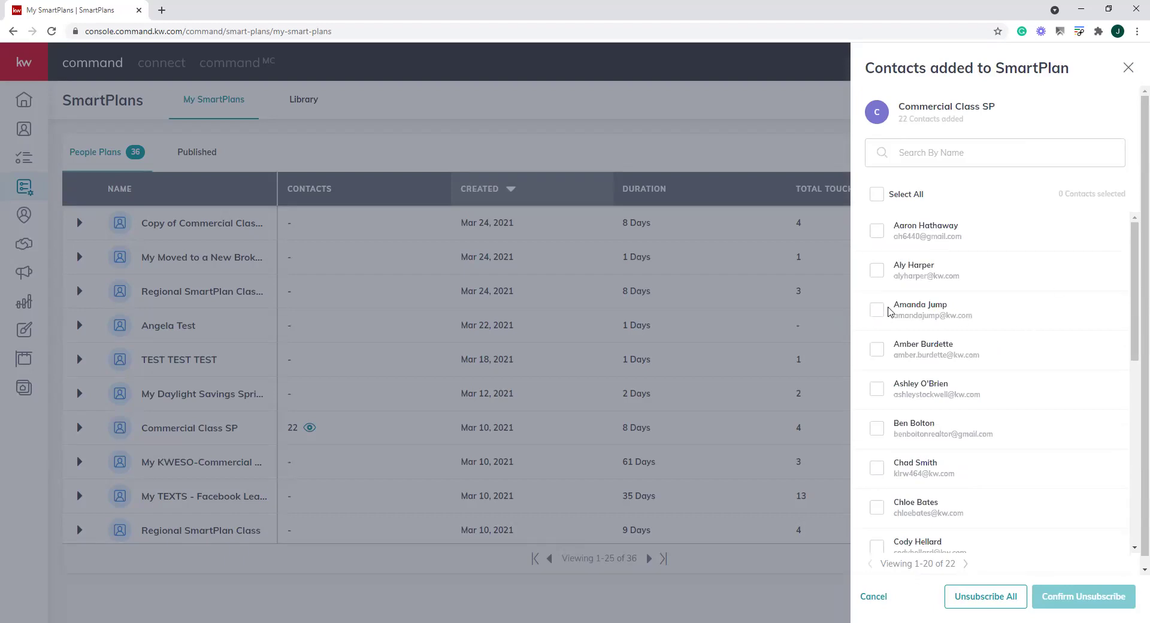
click(885, 237)
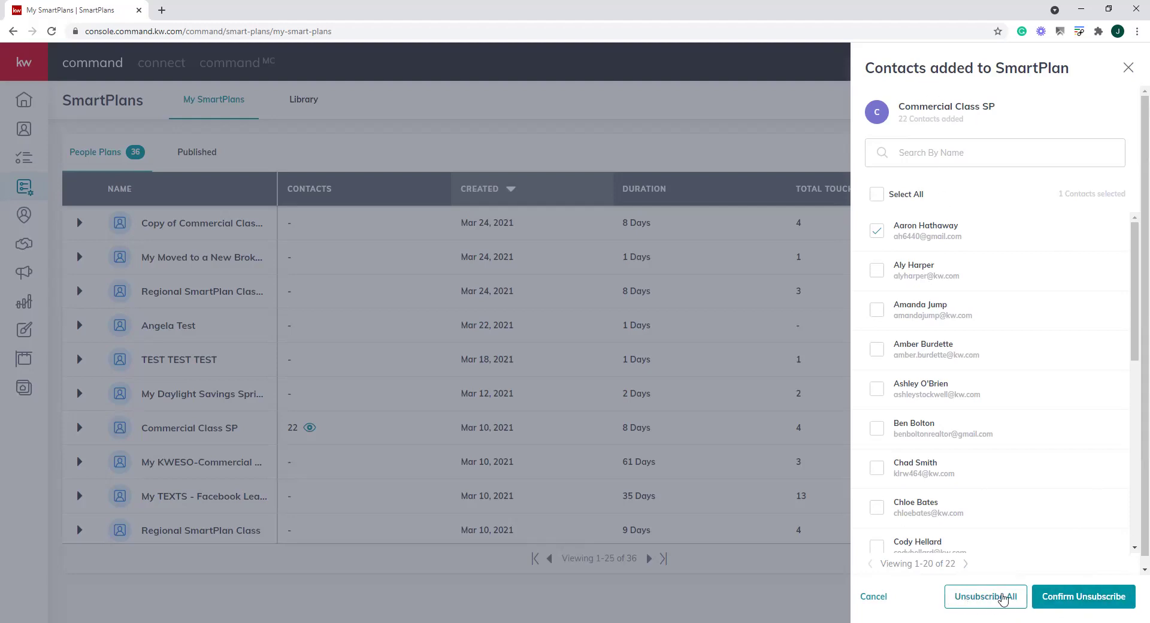
click(875, 598)
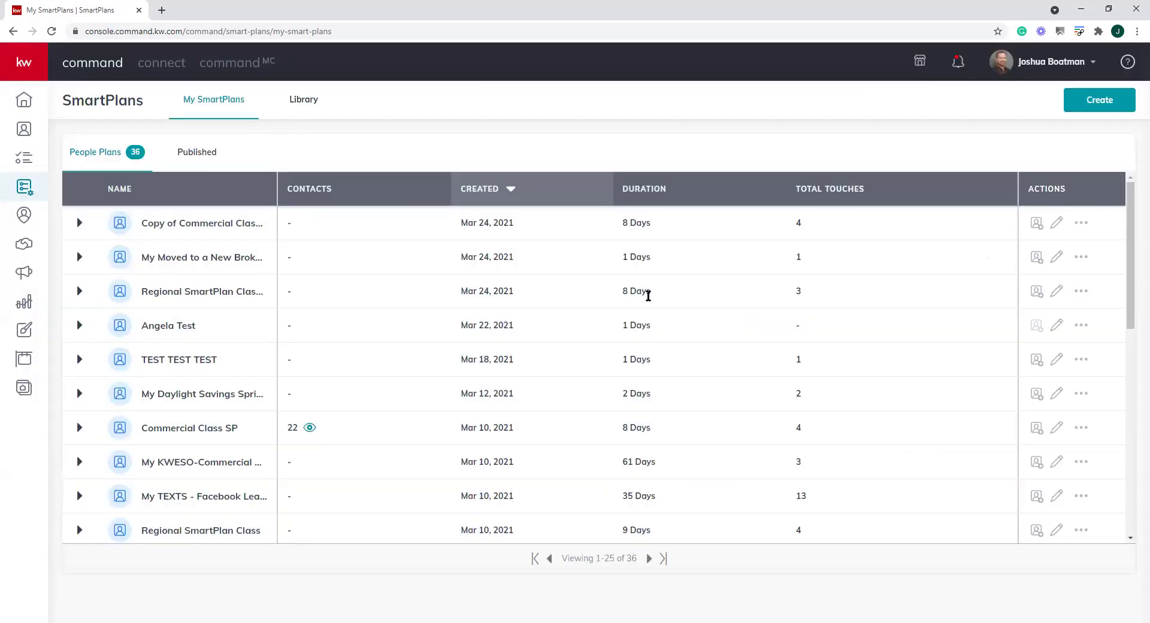
click(24, 129)
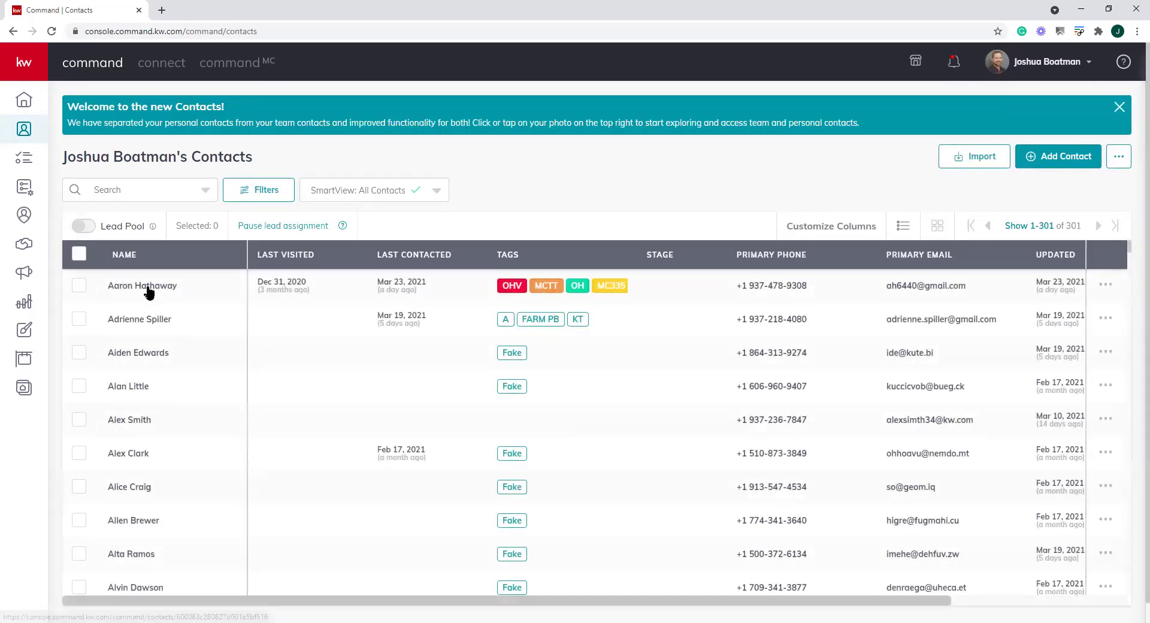
click(149, 293)
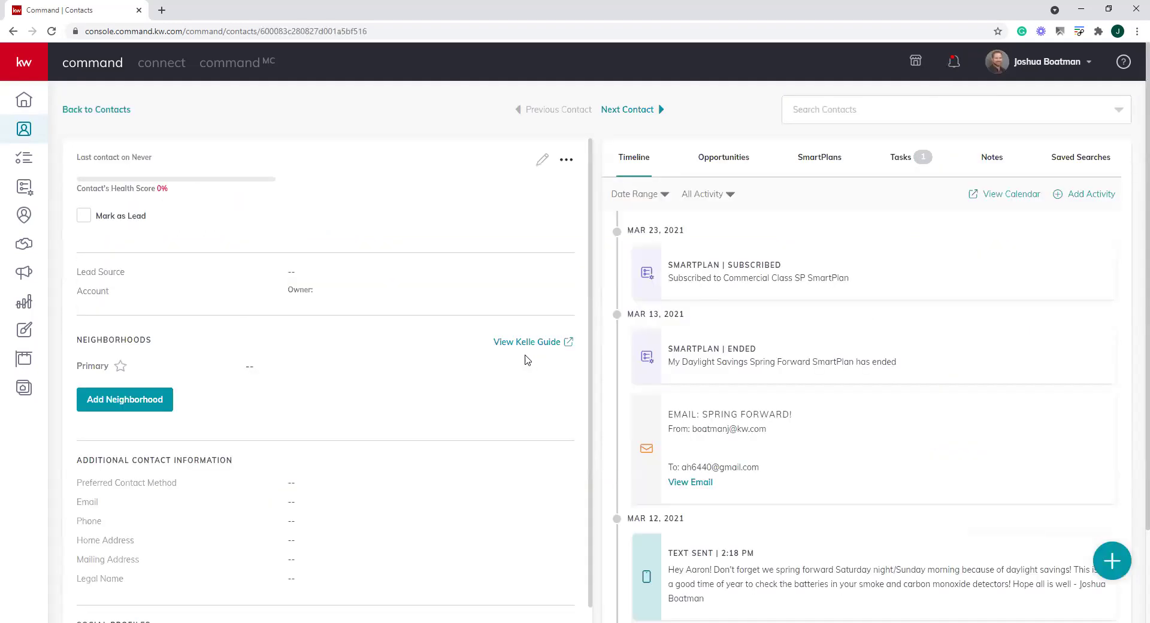
Check the contact's SmartPlans tab and browse Add to SmartPlan choices without adding any plan.
click(821, 159)
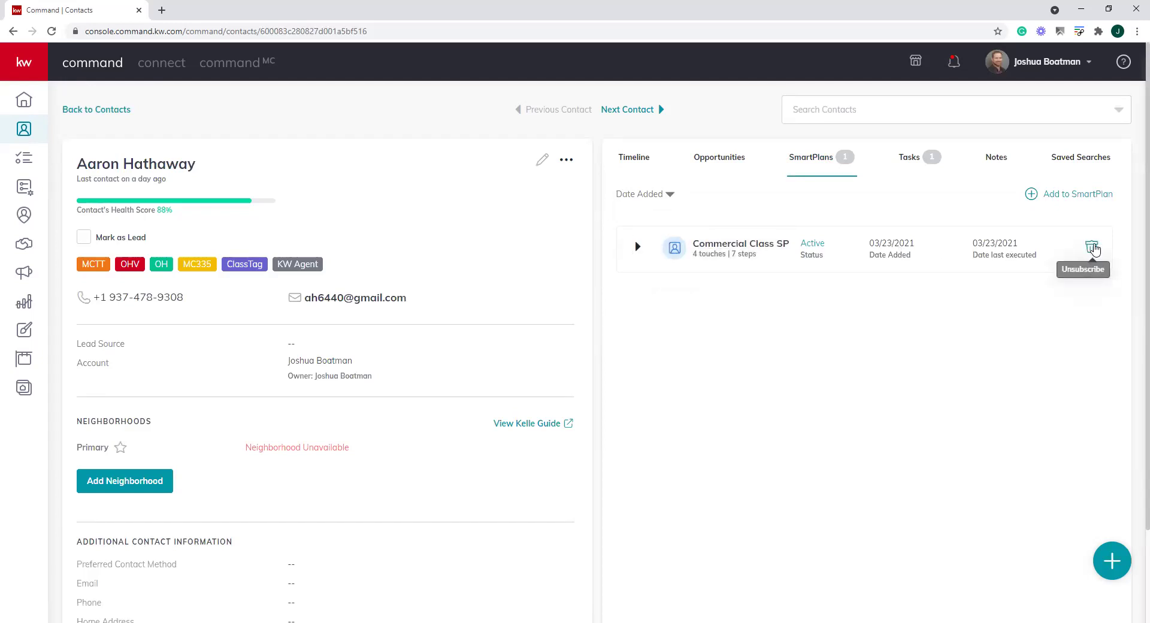
click(1035, 199)
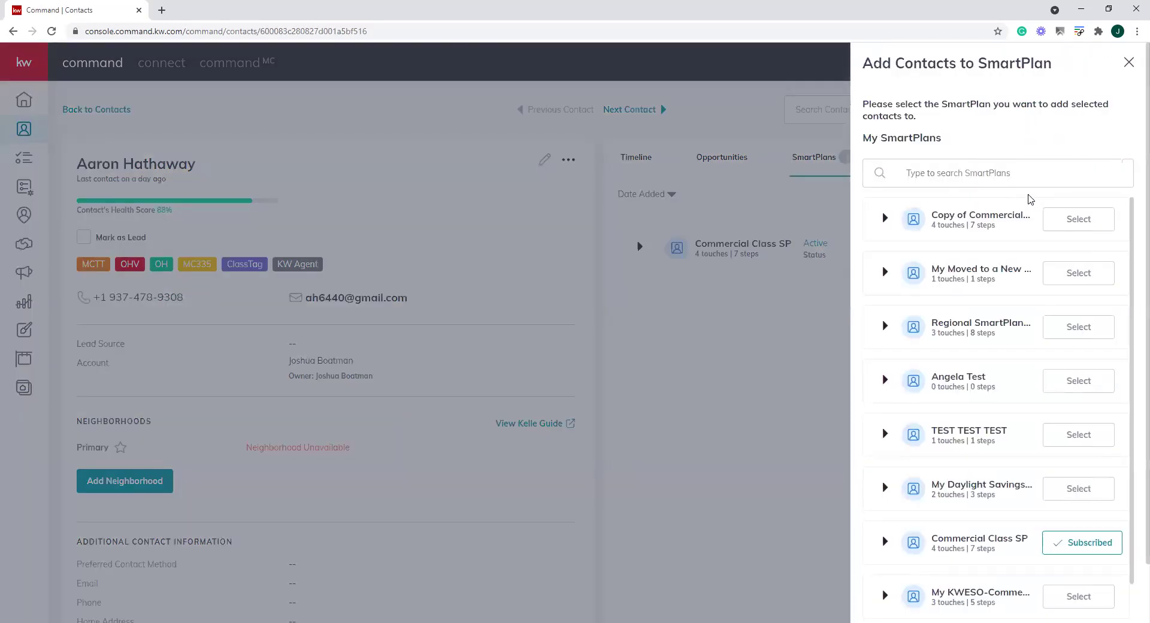
scroll(995, 311, down, 10)
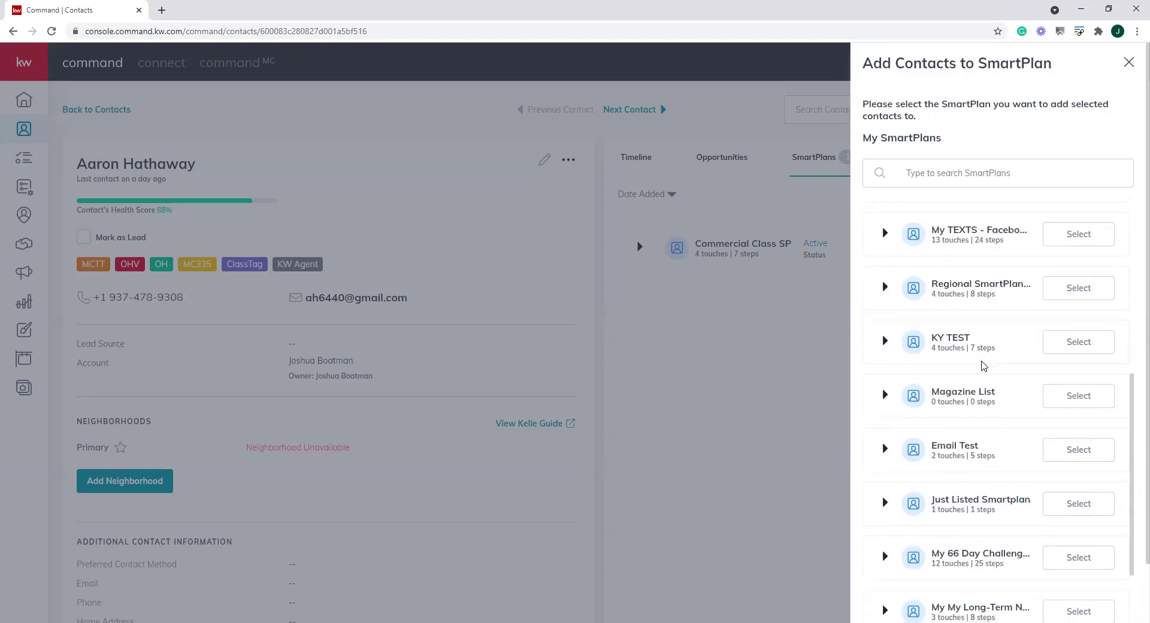
scroll(990, 361, down, 5)
scroll(990, 366, up, 15)
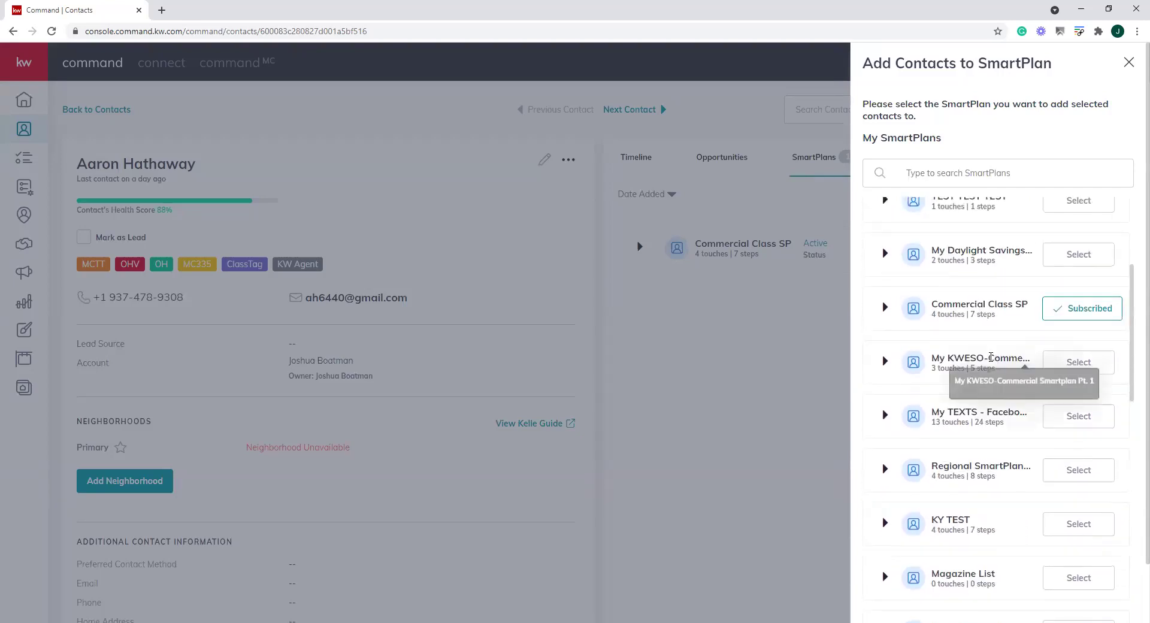
click(1129, 62)
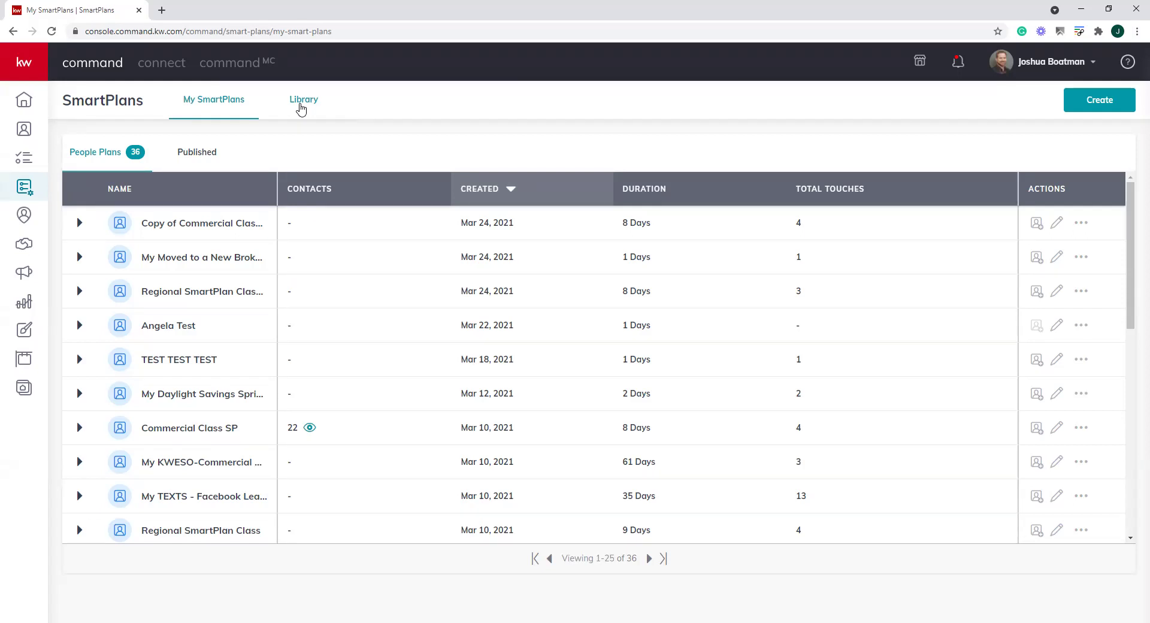
click(303, 101)
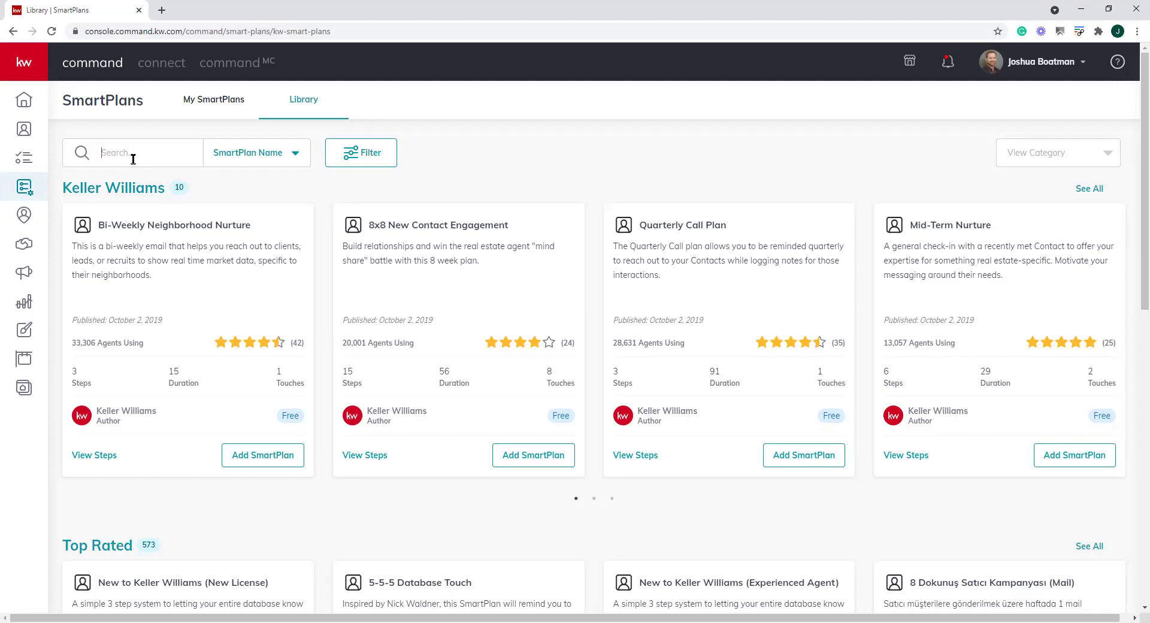
Search the library for 'facebook' and scroll through the 259 matching plans.
click(133, 159)
text(facebook)
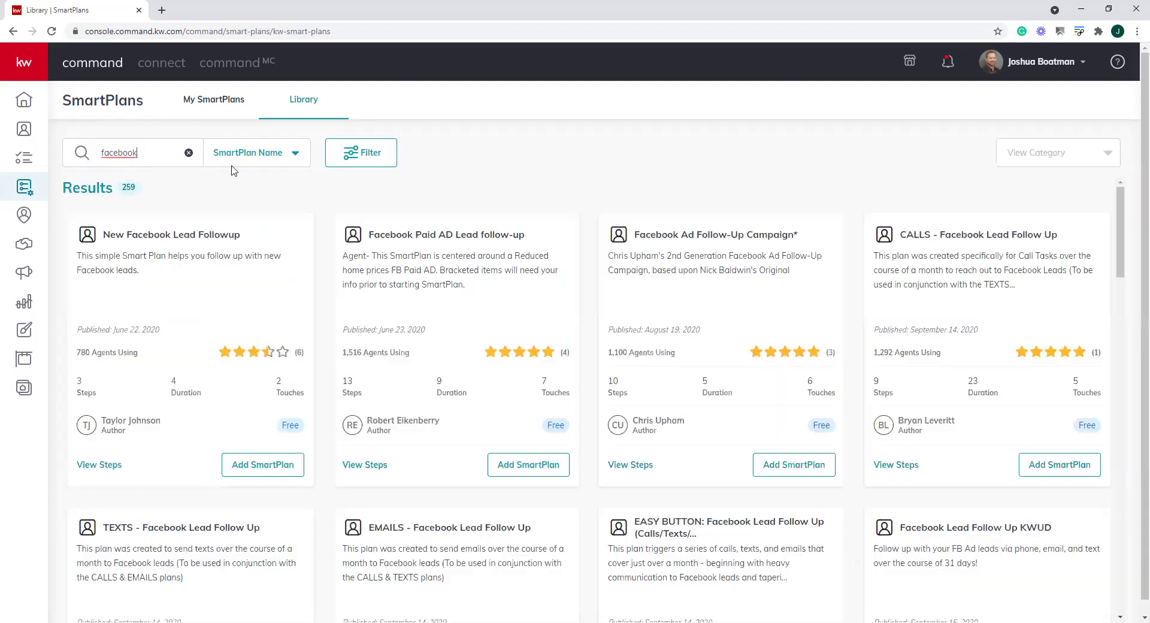
scroll(672, 304, down, 9)
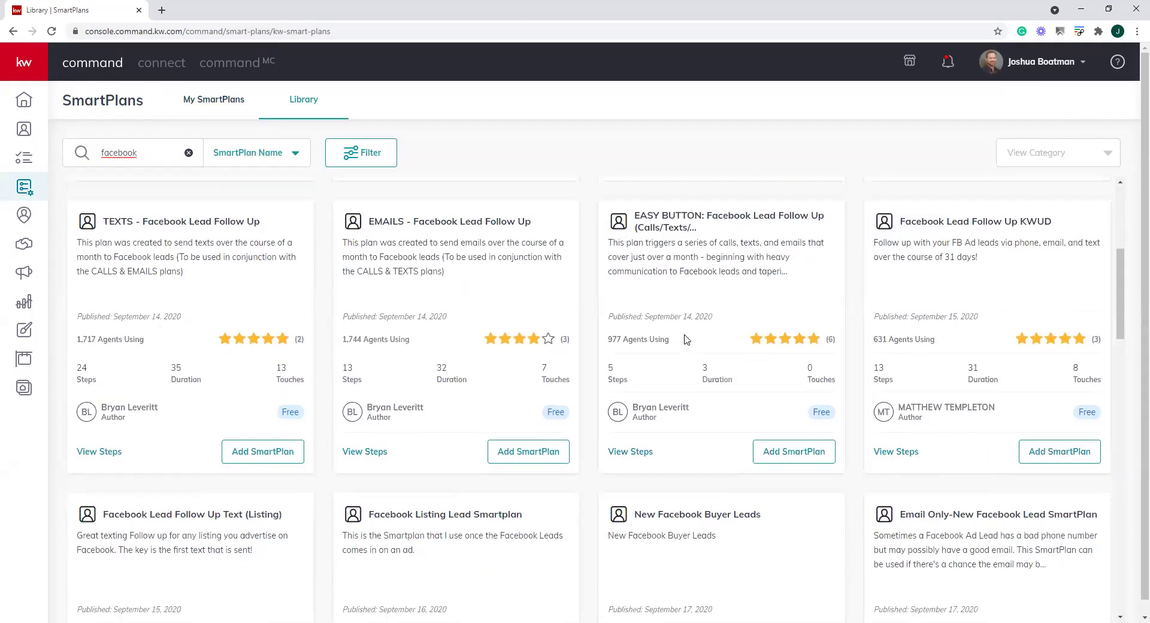
scroll(701, 378, down, 4)
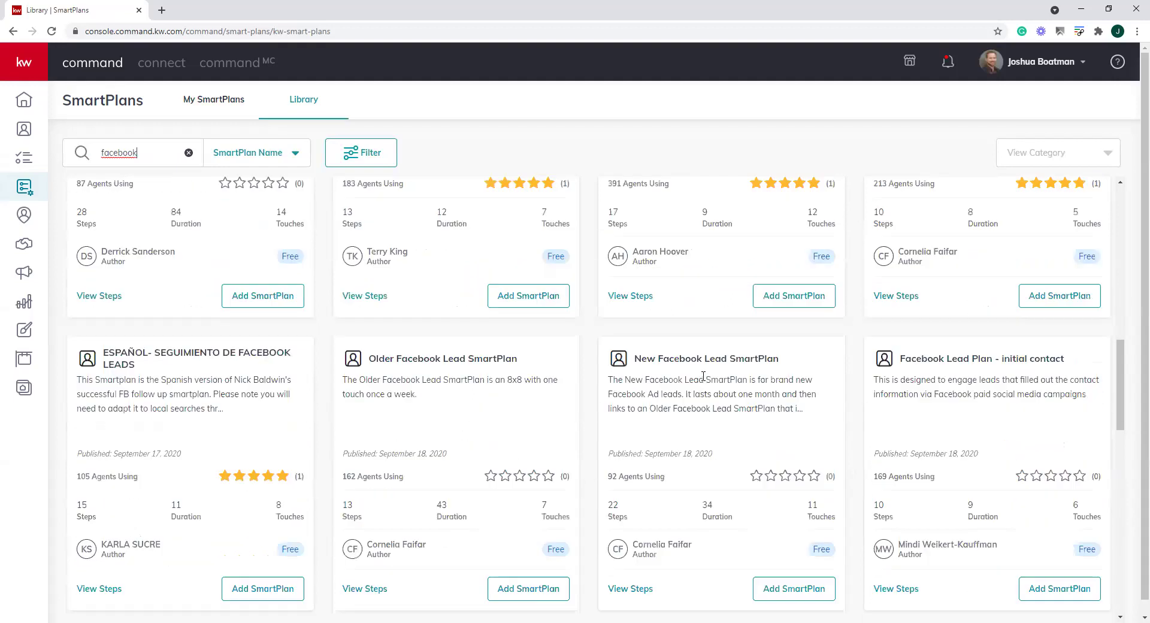
scroll(693, 386, up, 12)
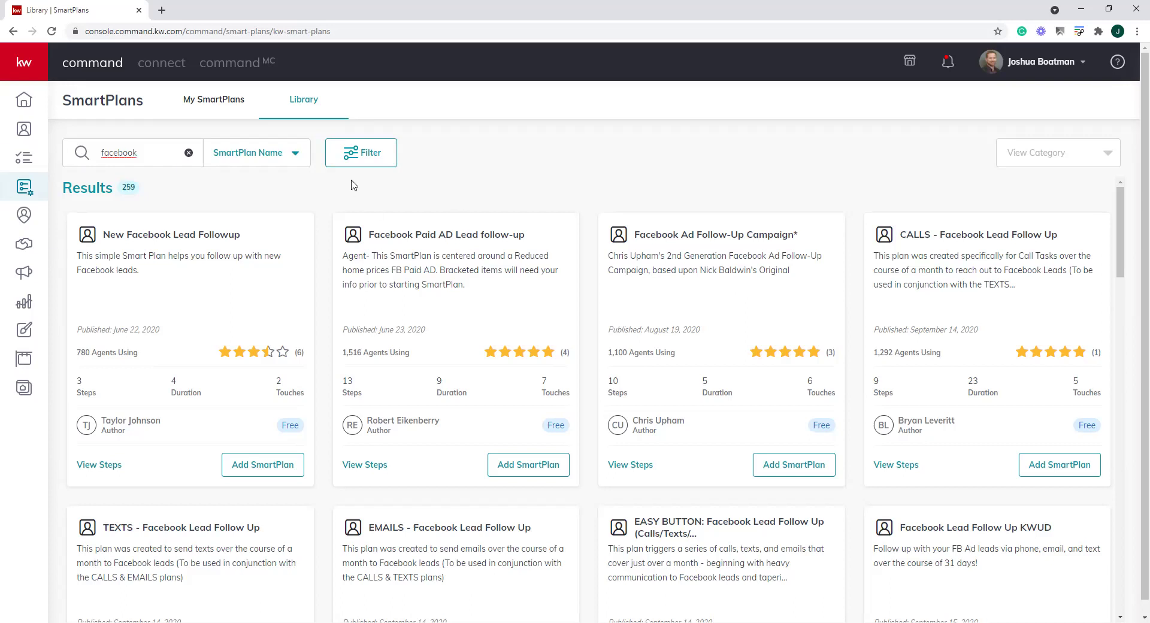
click(367, 157)
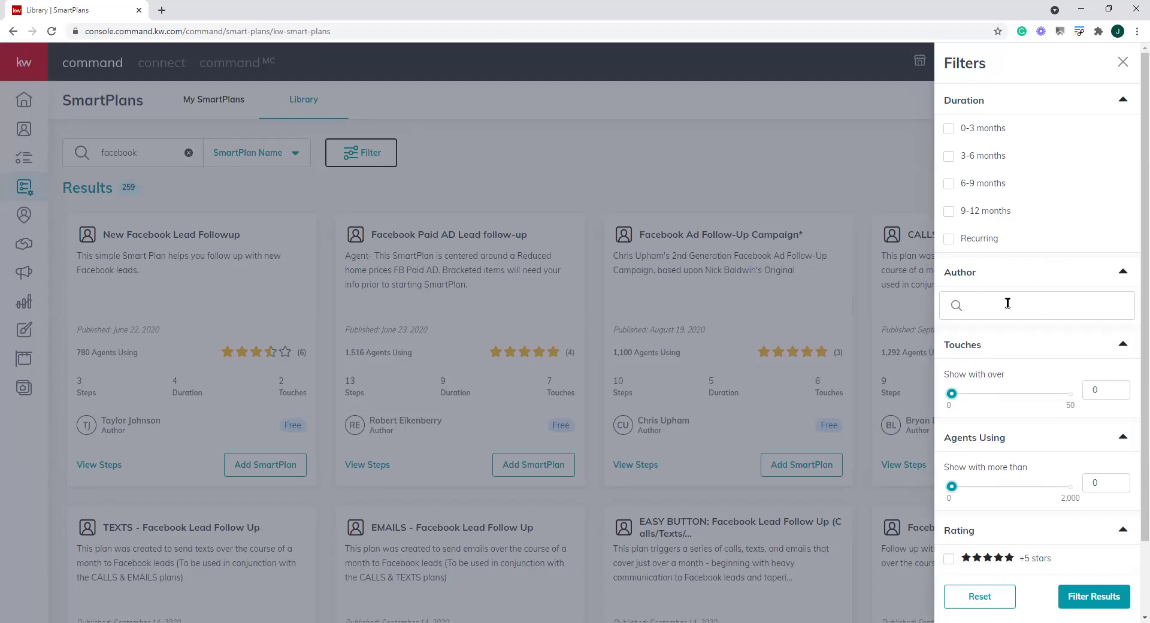
Reset all library filters and close the Filters panel.
scroll(1022, 362, down, 1)
scroll(1032, 377, down, 1)
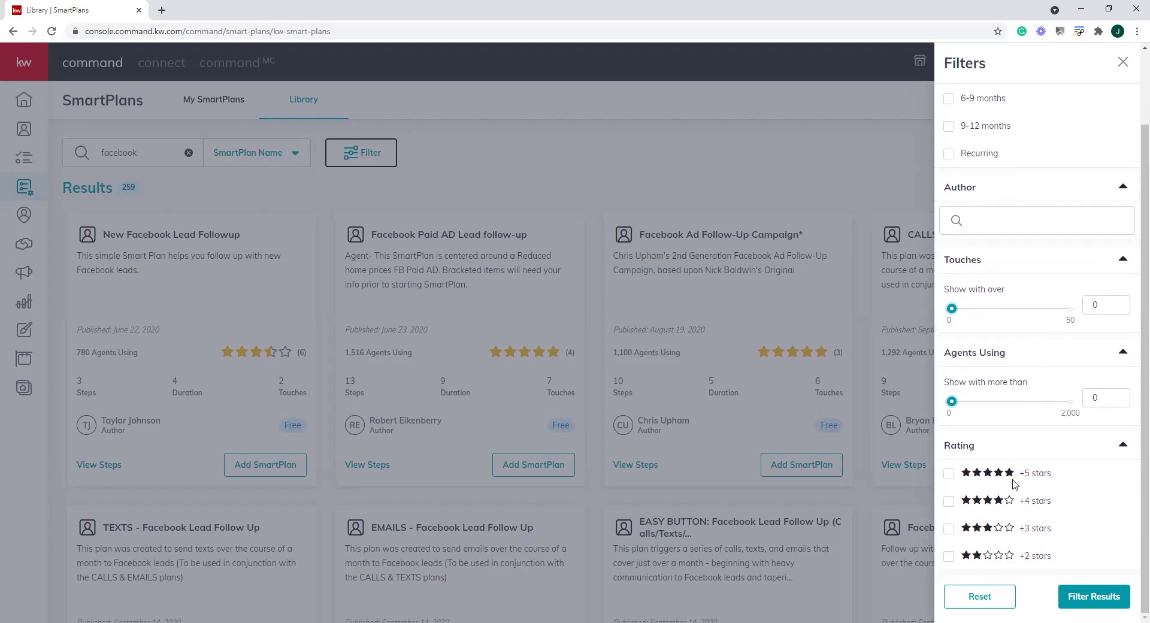
click(978, 602)
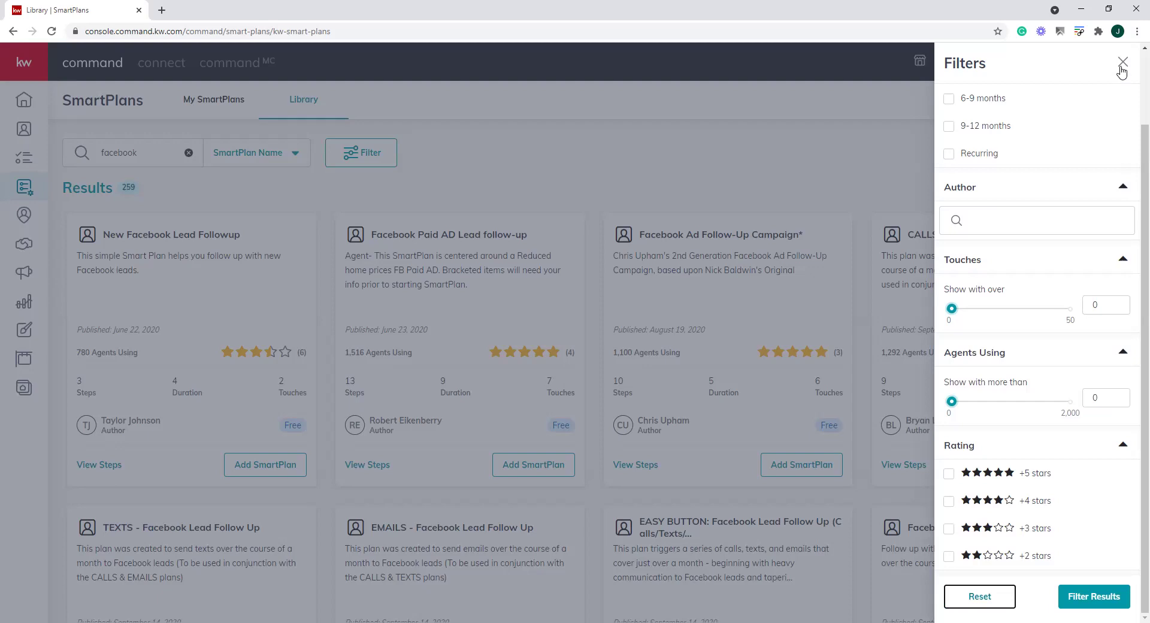
click(1123, 62)
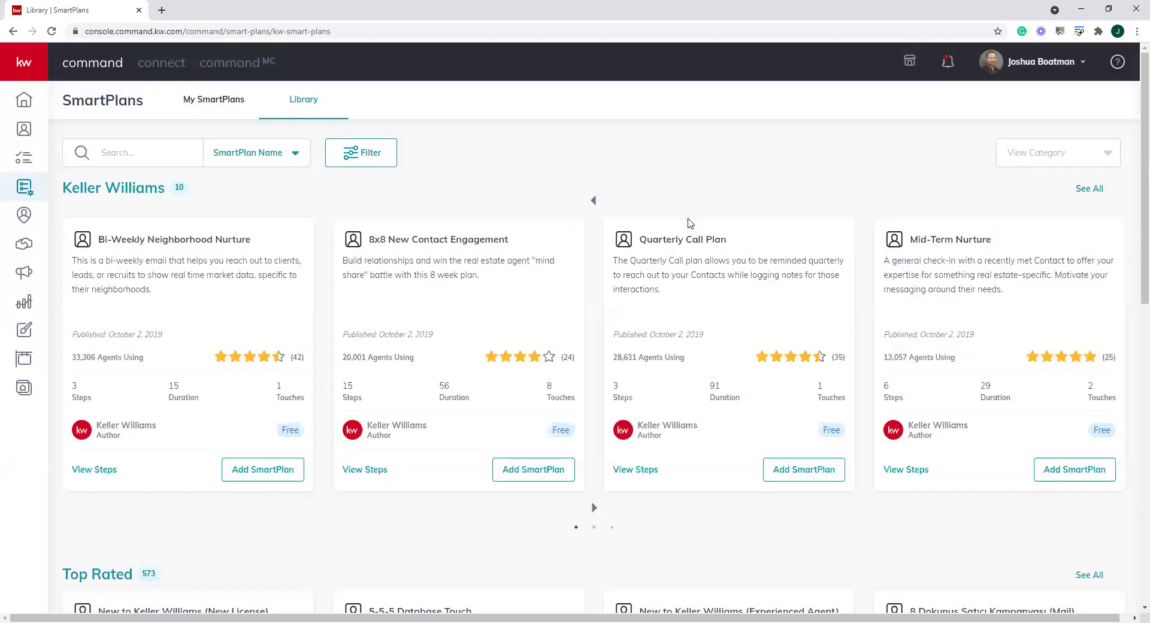